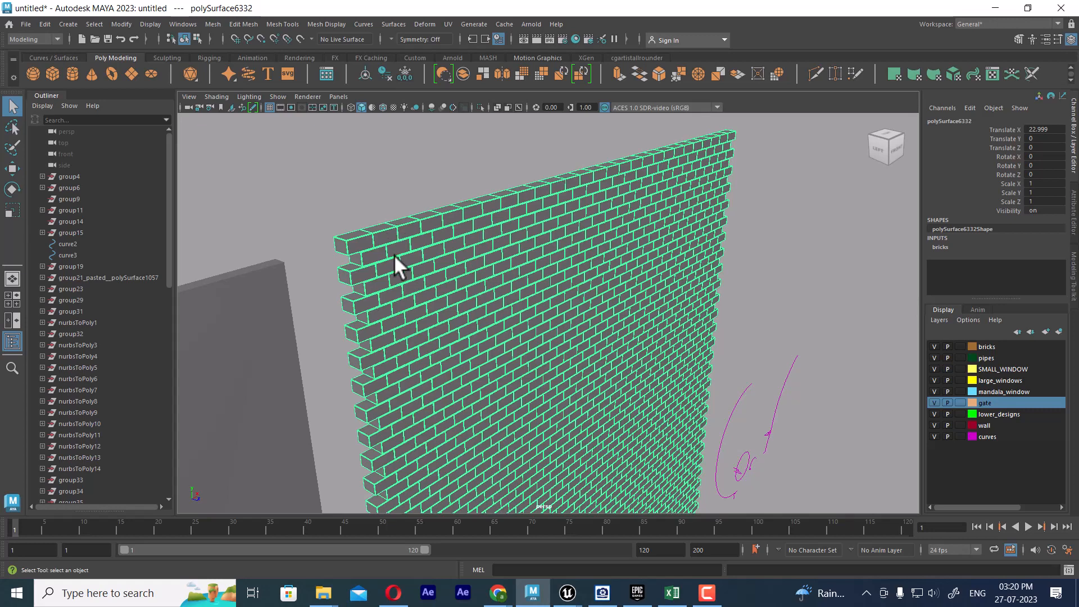
- Create a polygon cube in the top view with the brick wall framed as reference
left_click(271, 337)
left_click(419, 241)
key("space")
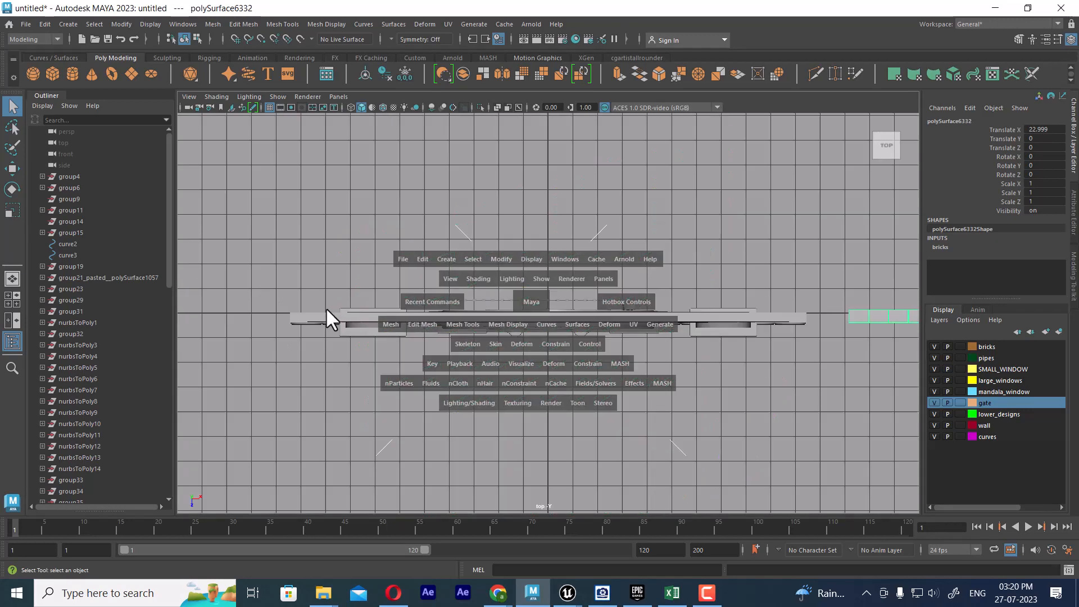
key("f")
scroll(603, 308, "down", 3)
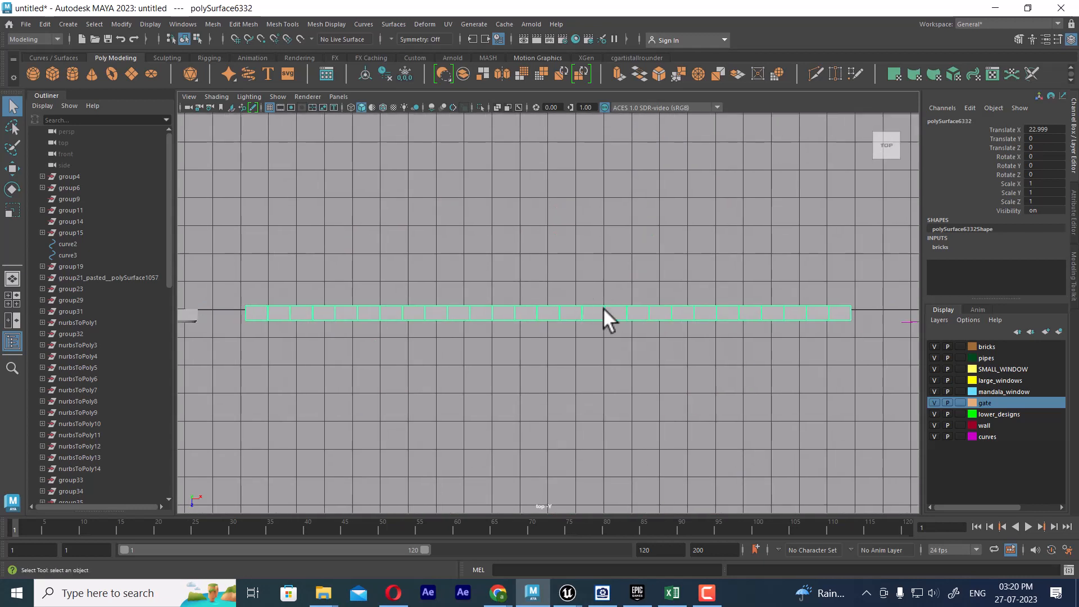
left_click(543, 243)
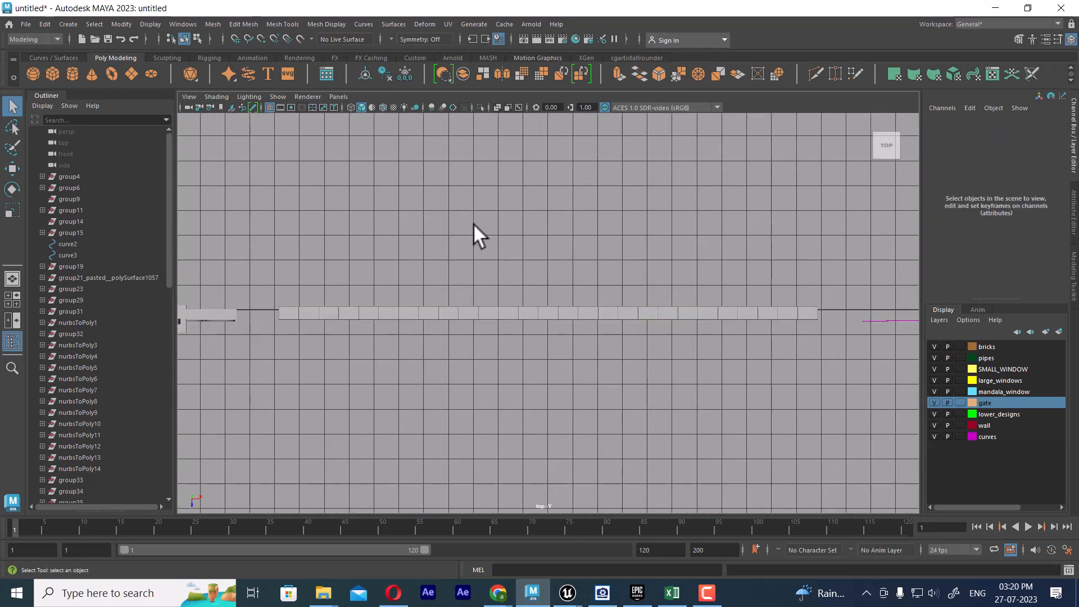
right_click_drag(501, 208, 502, 245, "shift")
- Move the cube along X onto the left part of the brick wall, at about Translate X 13.453
right_click_drag(457, 351, 357, 138, "alt")
middle_click_drag(472, 386, 531, 377, "alt")
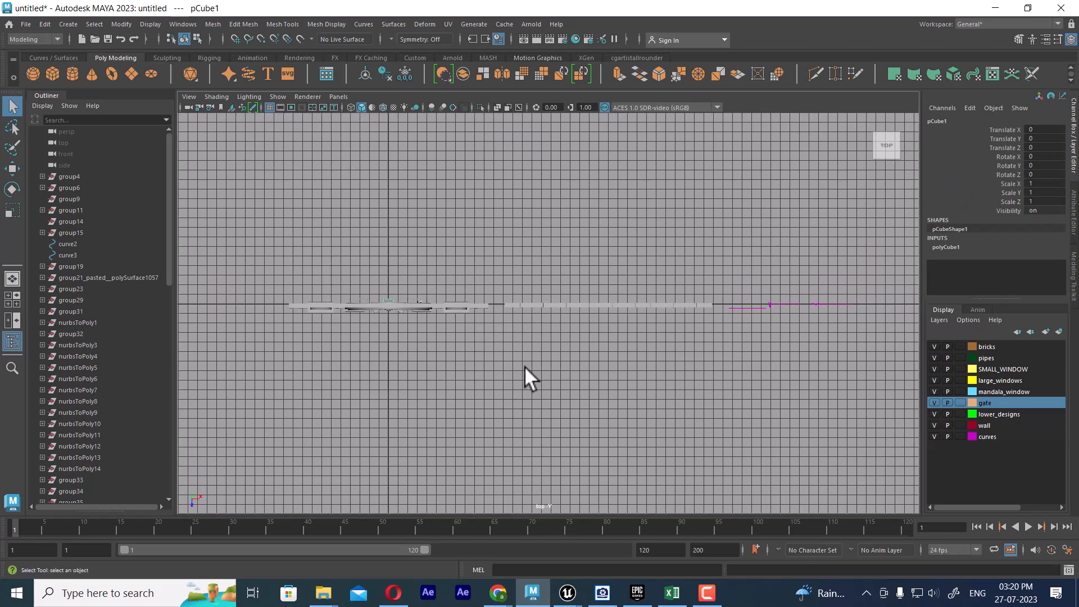
key("w")
left_click_drag(444, 303, 640, 315)
scroll(640, 315, "up", 5)
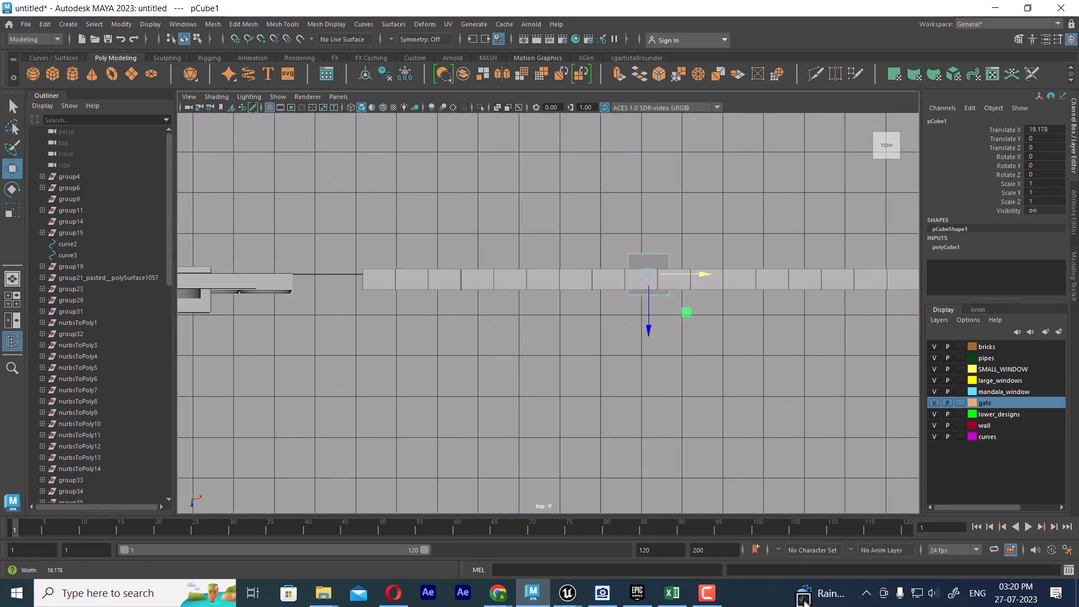
left_click_drag(697, 279, 498, 275)
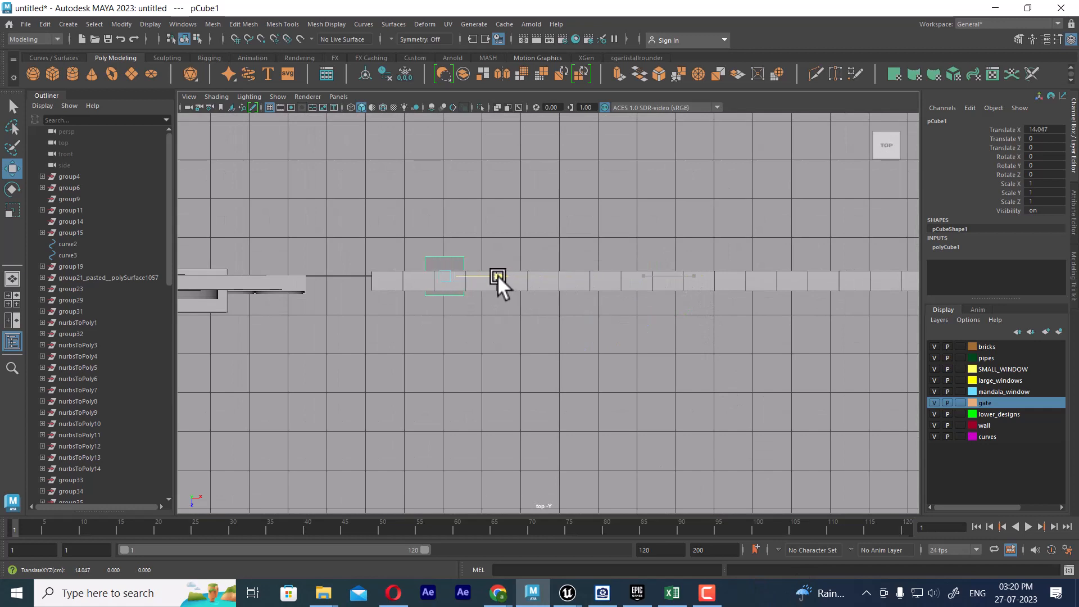
- Move the cube's front vertices inward in Z toward the brick wall's front face
scroll(475, 274, "up", 2)
right_click_drag(574, 261, 572, 224)
scroll(424, 289, "up", 2)
scroll(424, 288, "up", 2)
left_click_drag(464, 369, 464, 370)
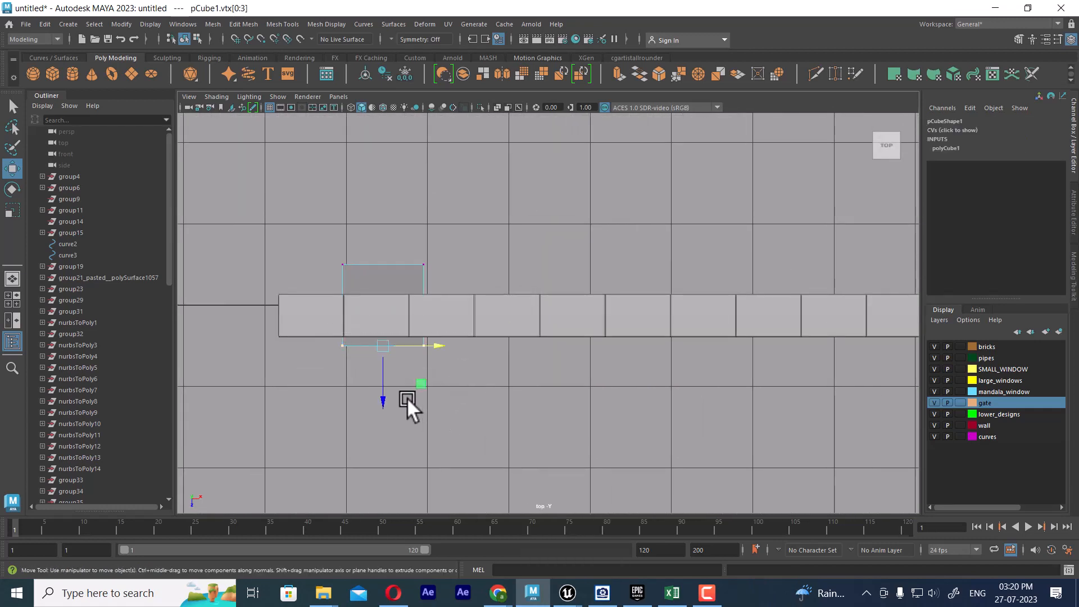
left_click_drag(380, 407, 380, 391)
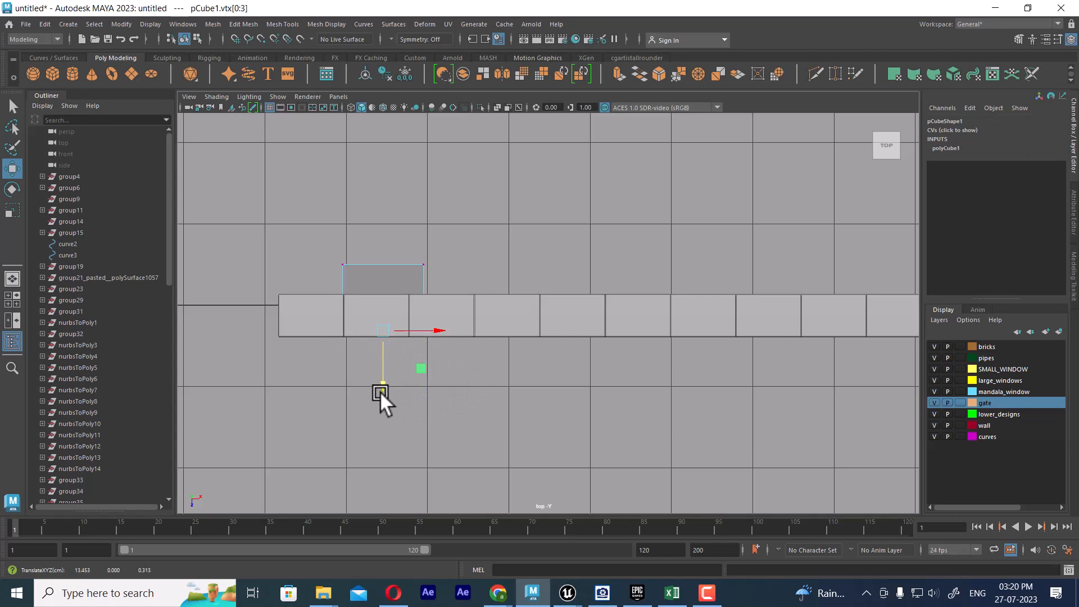
- Fit the cube's front and back vertices just inside the brick wall's thickness using wireframe display
key("4")
scroll(436, 453, "up", 1)
middle_click_drag(435, 453, 678, 386, "alt")
scroll(607, 376, "up", 1)
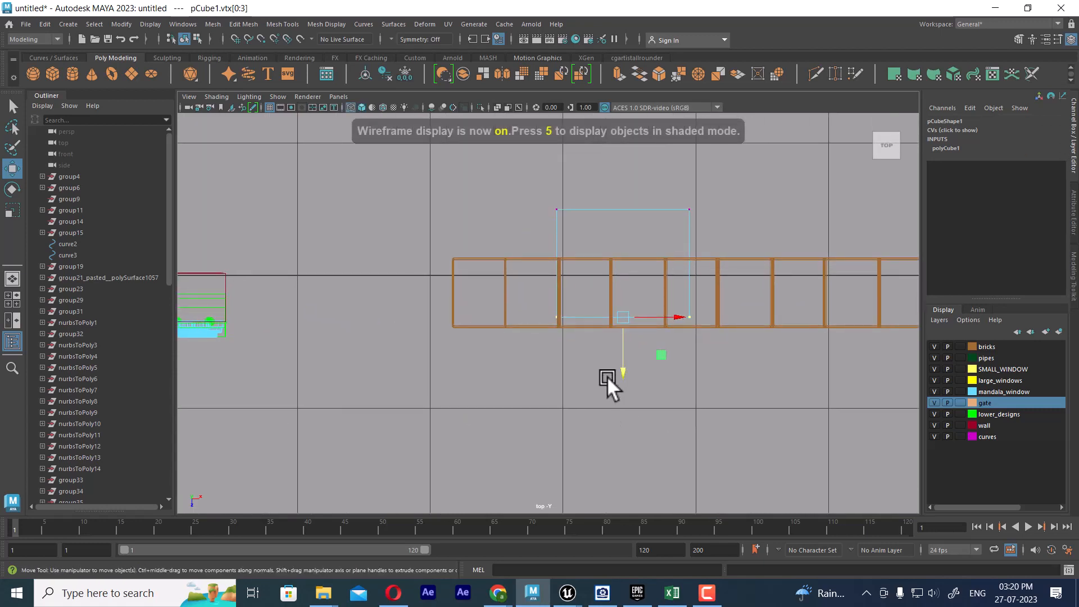
left_click_drag(628, 369, 618, 376)
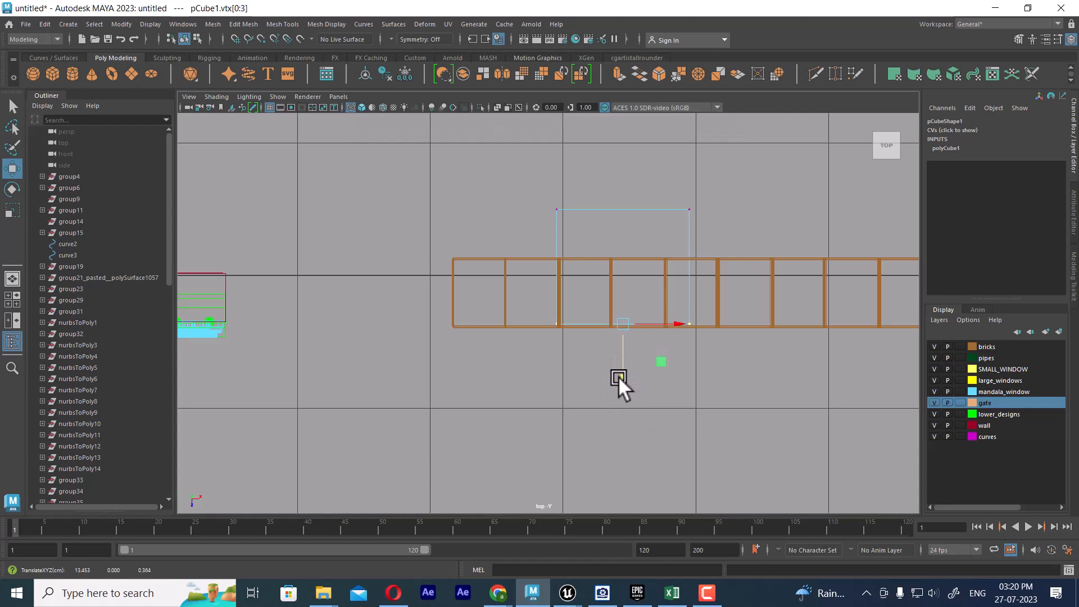
left_click_drag(524, 185, 713, 255)
left_click_drag(617, 256, 618, 304)
- Move the cube's right-side vertices along X to the right end of the brick wall
left_click_drag(755, 194, 672, 363)
middle_click_drag(673, 366, 429, 396, "alt")
scroll(595, 333, "down", 6)
scroll(595, 332, "down", 2)
middle_click_drag(705, 322, 425, 327, "alt")
scroll(472, 343, "down", 3)
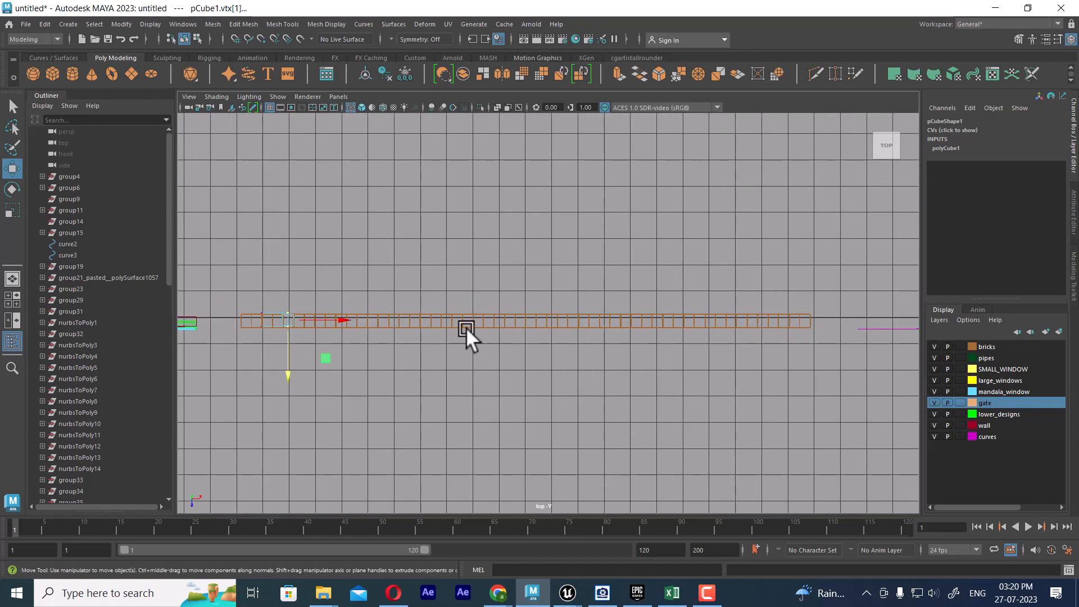
left_click_drag(339, 321, 850, 350)
- Move the cube's left-side vertices along X to just inside the left end of the brick wall
middle_click_drag(429, 353, 641, 366, "alt")
scroll(642, 366, "up", 5)
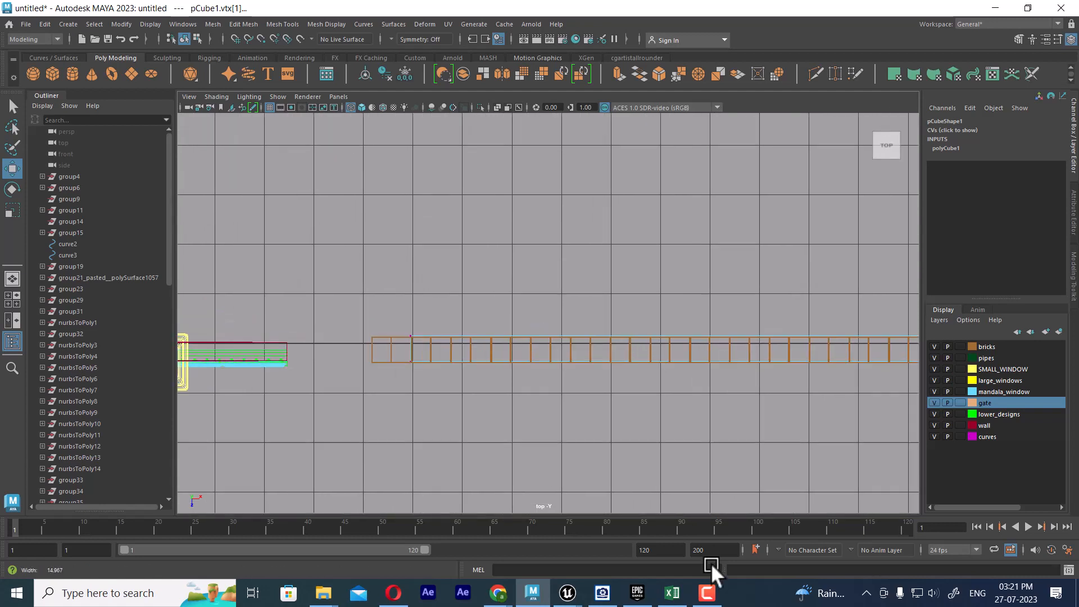
right_click_drag(712, 566, 706, 561, "alt")
left_click_drag(453, 347, 438, 350)
- Raise all of the cube's vertices in the front view to align its base with the brick wall's bottom row
key("space")
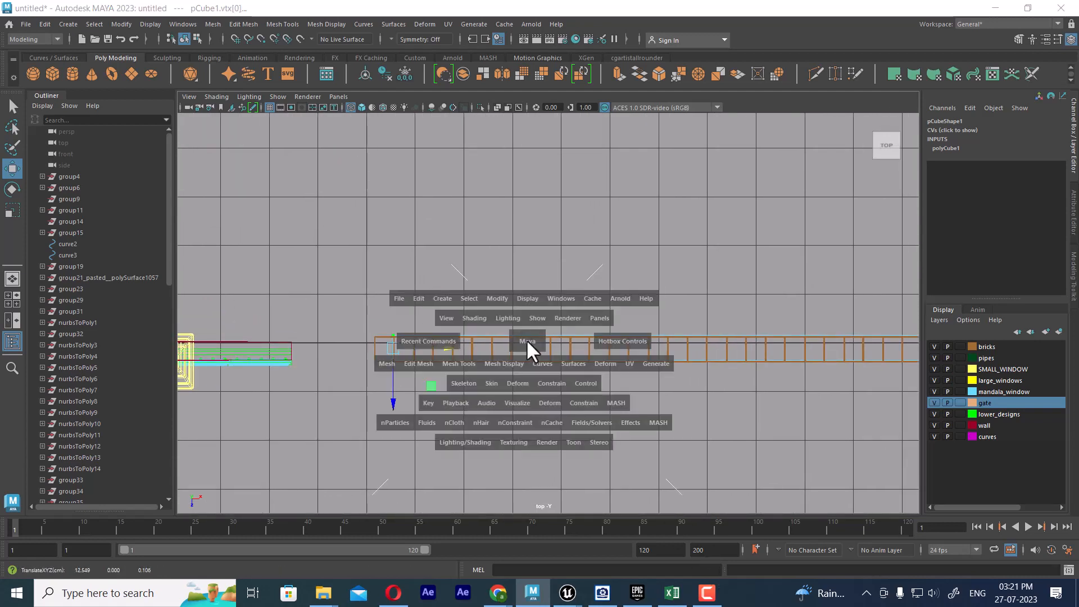
left_click_drag(526, 339, 532, 387)
scroll(648, 288, "down", 1)
middle_click_drag(658, 322, 183, 383, "alt")
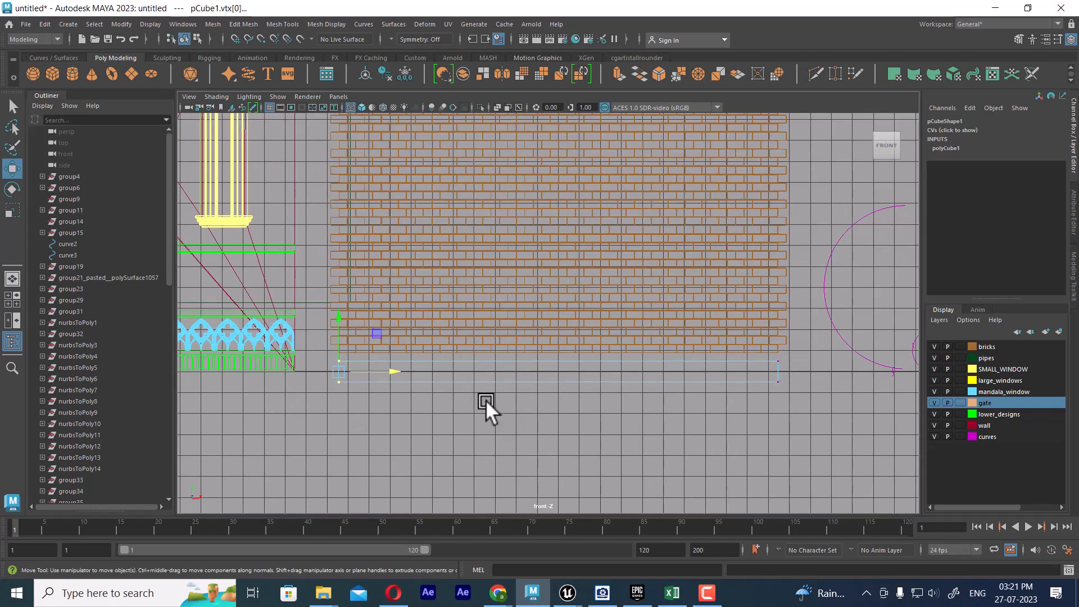
scroll(486, 400, "down", 1)
middle_click_drag(733, 365, 751, 378, "alt")
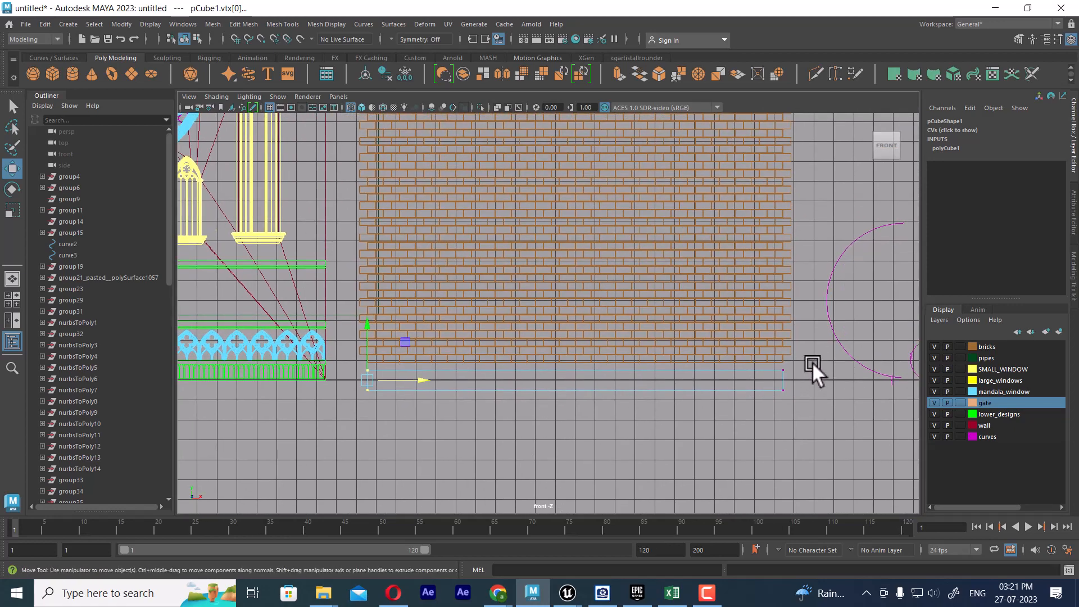
left_click_drag(802, 353, 360, 430)
mouse_move(576, 325)
left_mouse_down()
mouse_move(573, 295)
mouse_move(575, 307)
left_mouse_up()
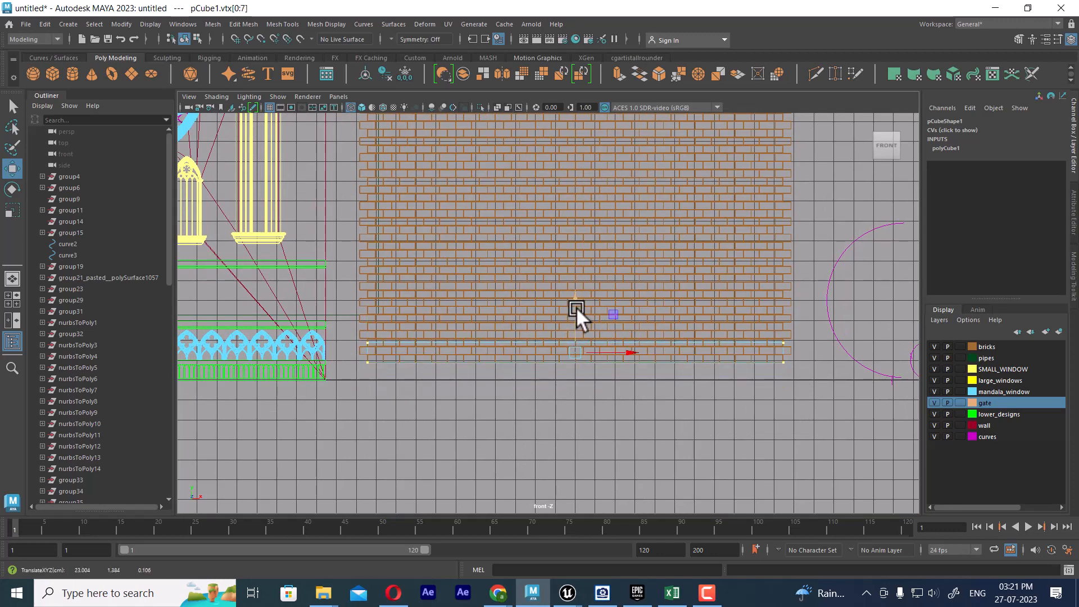
- Raise the cube's upper vertices to the top row of the brick wall
left_click_drag(797, 335, 352, 346)
middle_click_drag(505, 327, 502, 369, "alt")
scroll(501, 369, "down", 5)
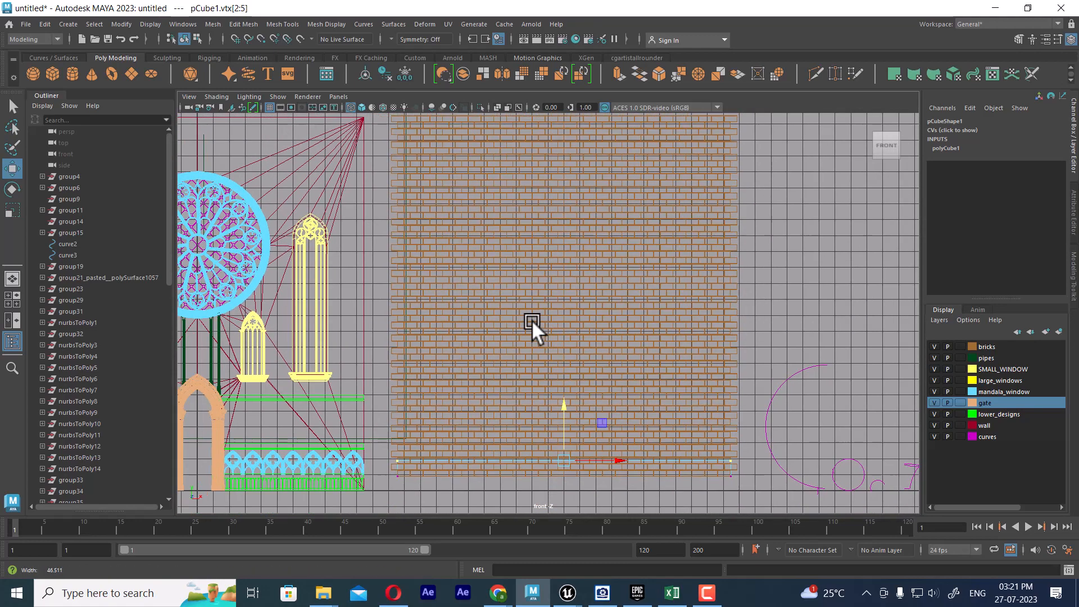
left_click_drag(564, 365, 535, 119)
scroll(474, 248, "up", 10)
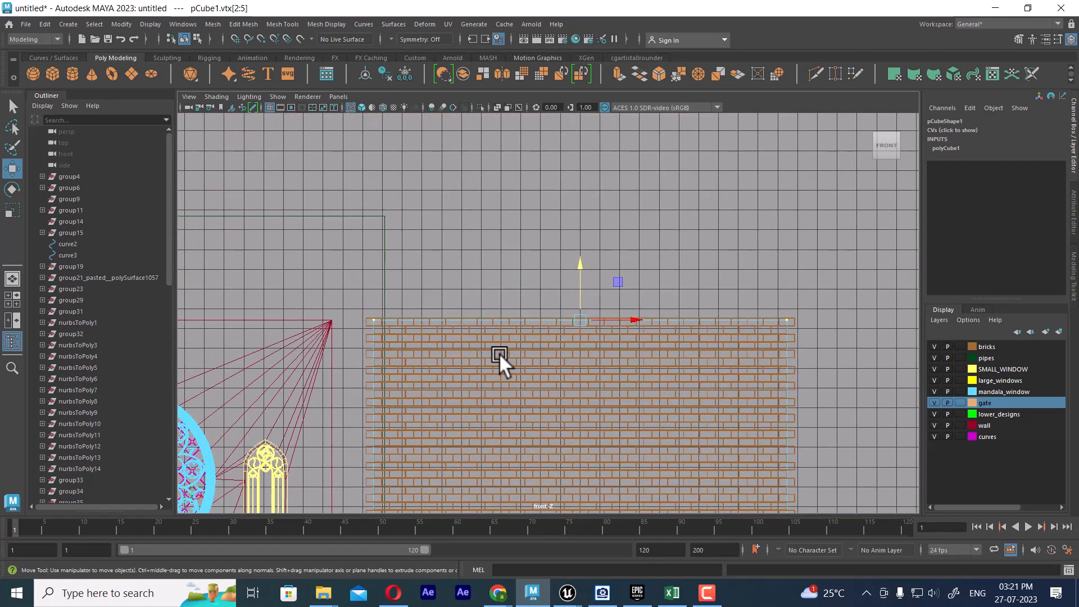
left_click_drag(638, 279, 636, 274)
- Return to the shaded perspective view and switch the cube back to object mode
key("space")
mouse_move(633, 384)
left_mouse_down()
mouse_move(635, 256)
mouse_move(595, 316)
mouse_move(521, 339)
mouse_move(572, 427)
mouse_move(544, 374)
mouse_move(579, 396)
left_mouse_up()
key("5")
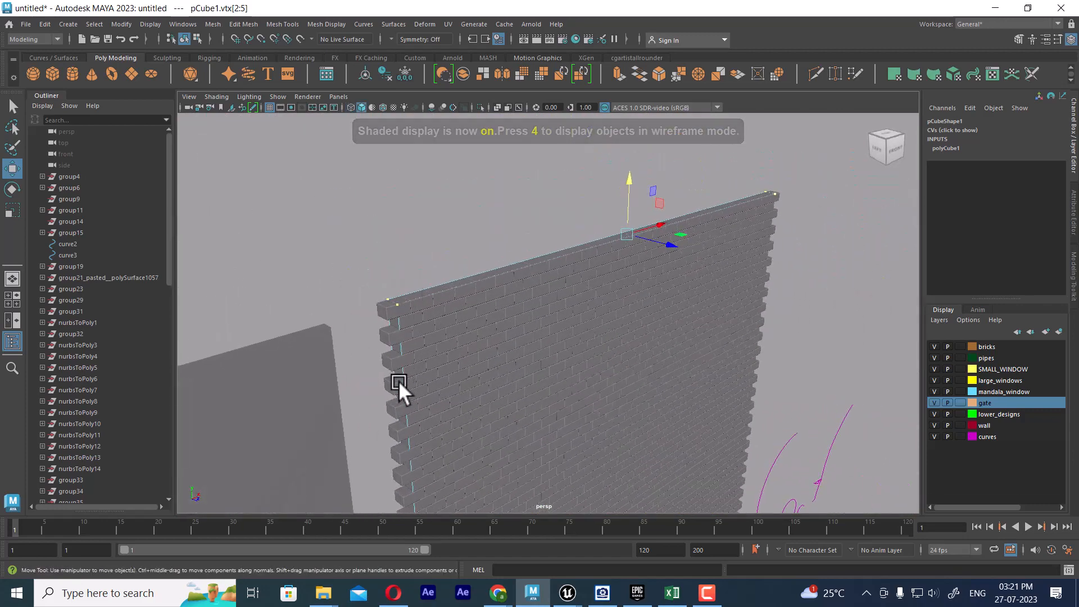
left_click_drag(400, 390, 521, 332, "alt")
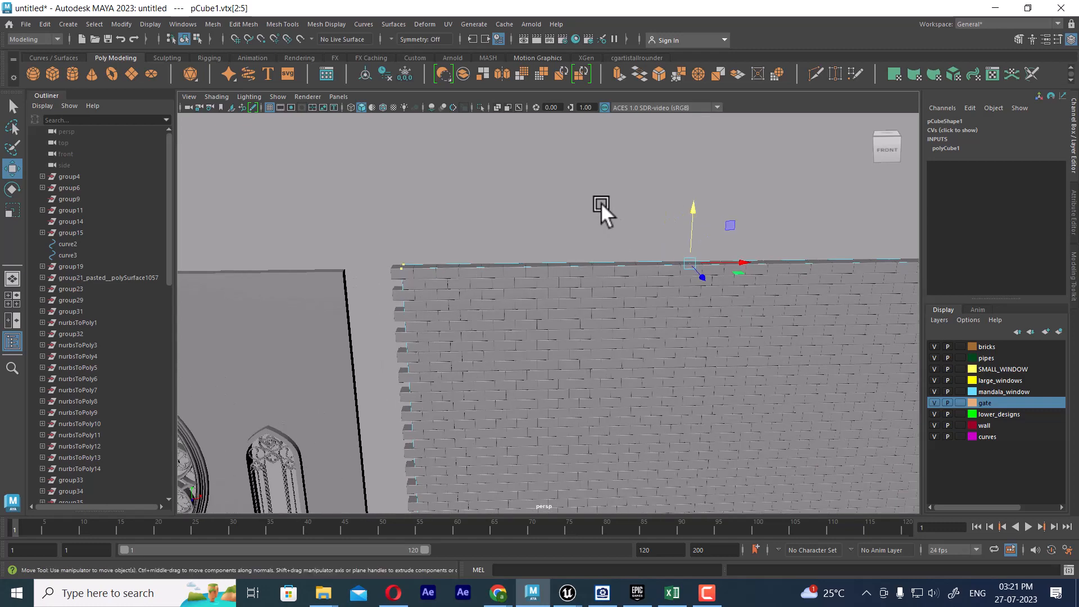
right_click_drag(602, 203, 760, 152)
- Hide the brick wall to inspect the backing panel inside it, and restore the wall's visibility
left_click(507, 332)
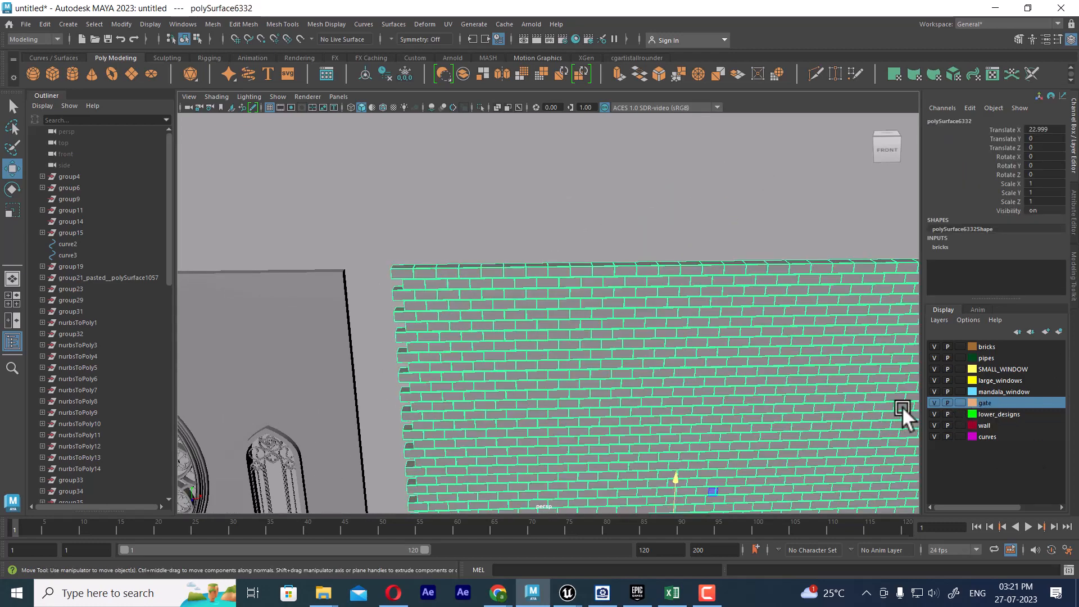
key("ctrl+h")
left_click(749, 326)
scroll(667, 307, "down", 2)
left_click_drag(668, 307, 693, 388, "alt")
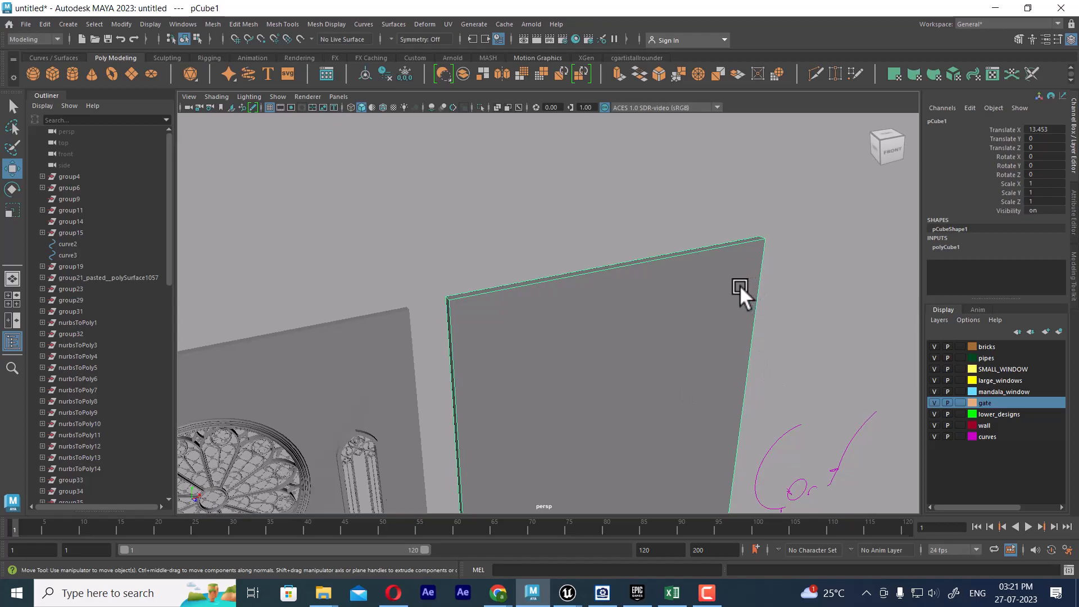
key("ctrl+shift+h")
left_click(706, 302)
- Select the petal-shaped frame of the round mandala window and hide all unselected objects
left_click_drag(706, 305, 648, 315, "alt")
scroll(599, 326, "up", 8)
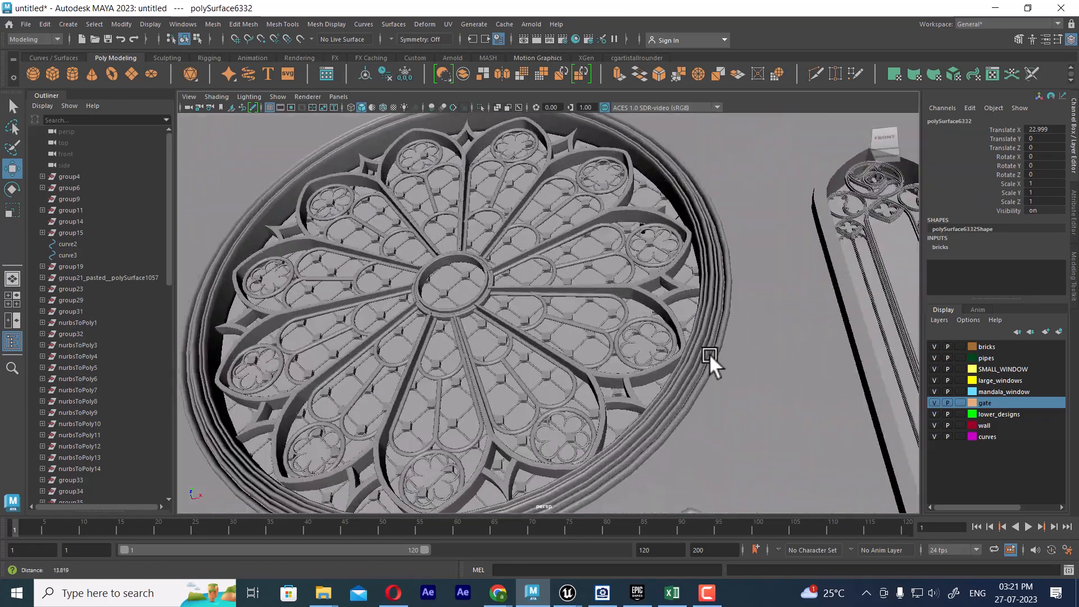
left_click_drag(710, 353, 682, 390, "alt")
left_click(627, 372)
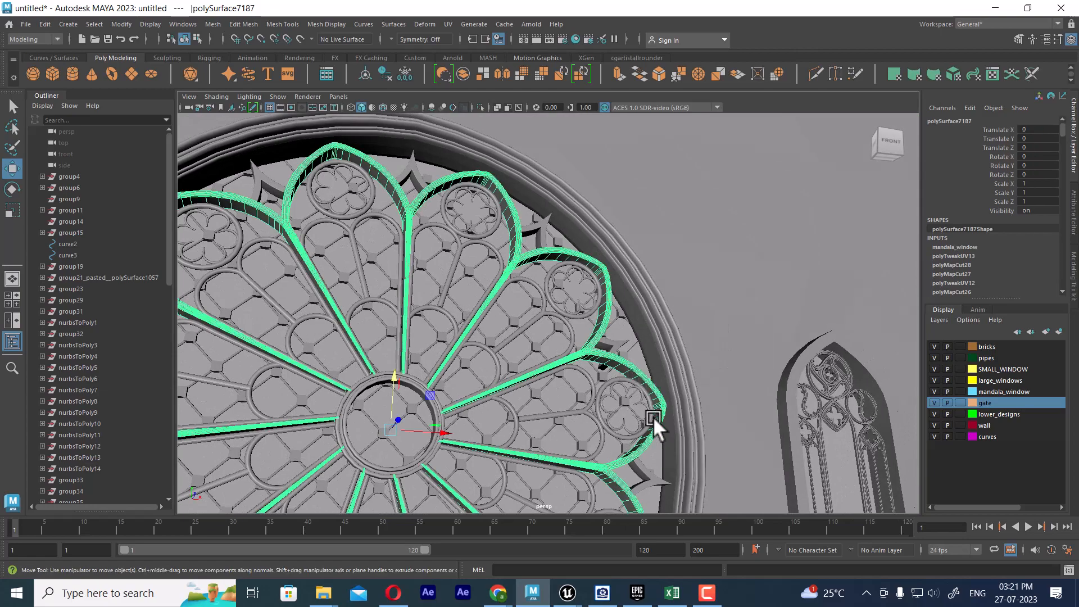
scroll(619, 382, "down", 5)
scroll(637, 362, "up", 8)
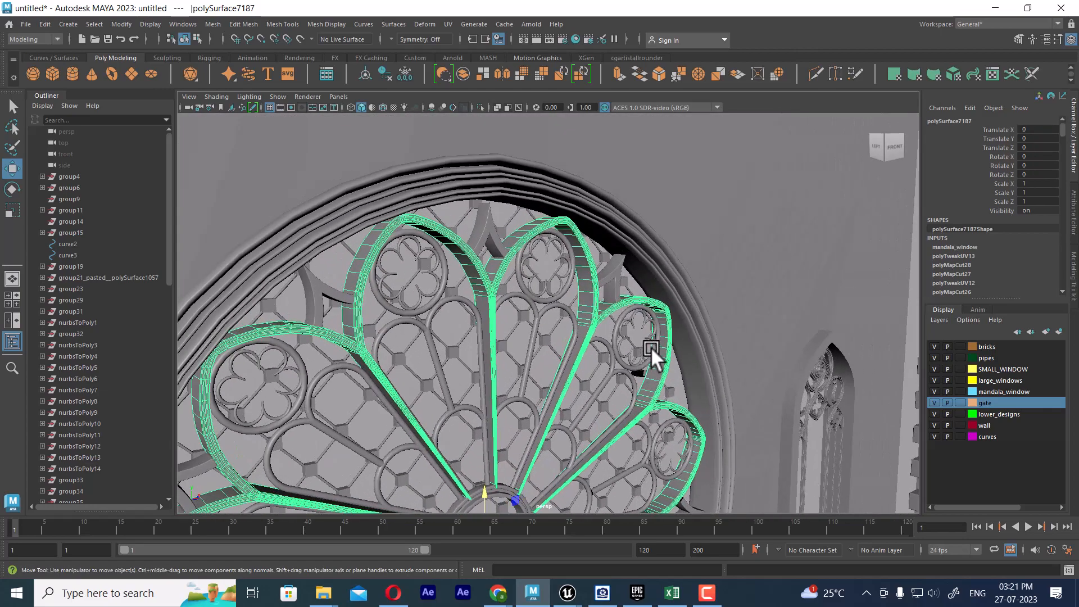
key("alt+h")
- Examine the petal frame's overall shape and the mesh density around its petal tips
left_click_drag(653, 333, 596, 362, "alt")
middle_click_drag(622, 421, 686, 269, "alt")
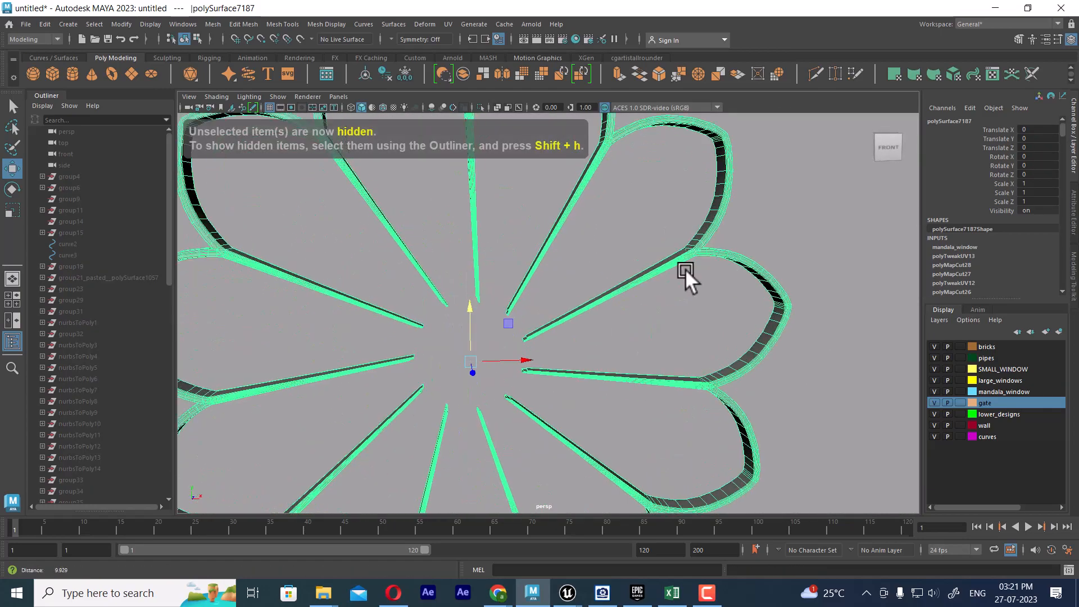
left_click_drag(686, 269, 711, 410, "alt")
scroll(609, 289, "down", 5)
left_click_drag(609, 289, 612, 378, "alt")
scroll(653, 293, "up", 5)
scroll(643, 330, "up", 3)
scroll(681, 342, "up", 5)
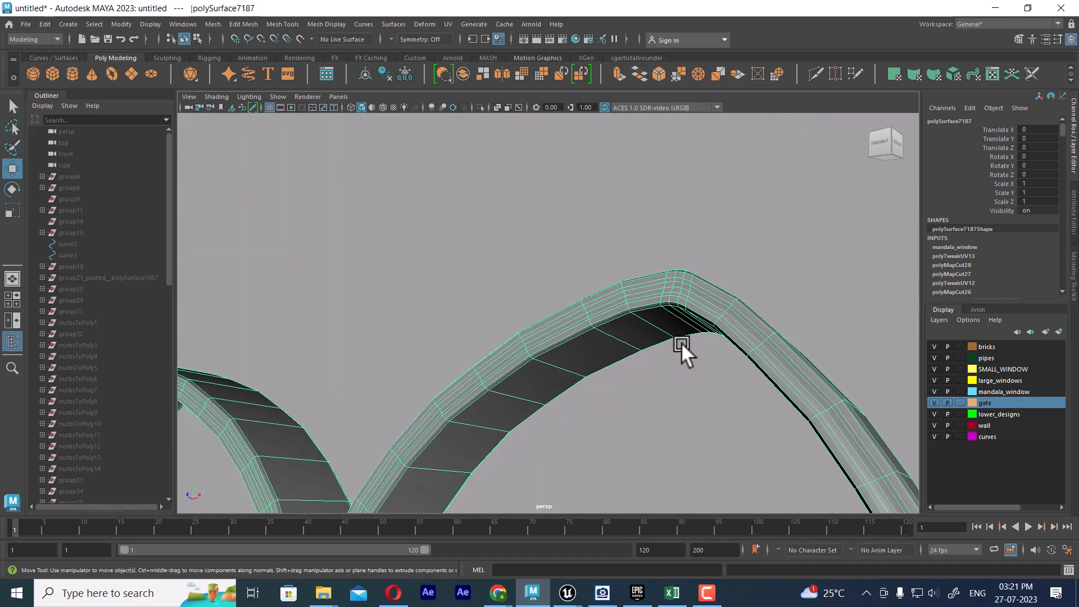
scroll(682, 342, "down", 8)
left_click(623, 278)
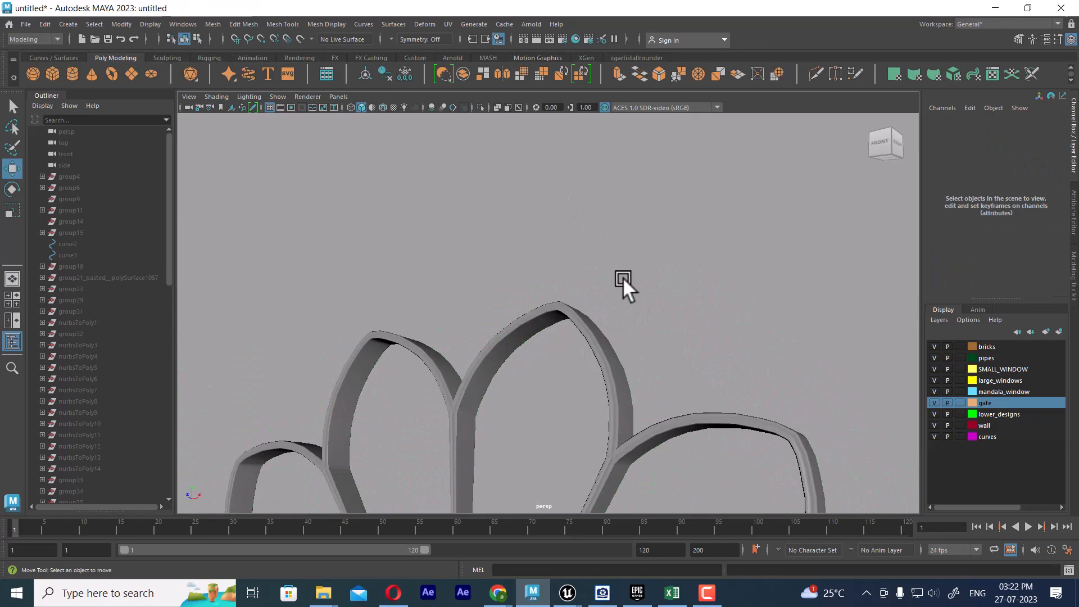
- Examine the petal frame's vertices and edges from several angles
left_click(592, 308)
right_click_drag(666, 212, 426, 193)
scroll(642, 381, "up", 4)
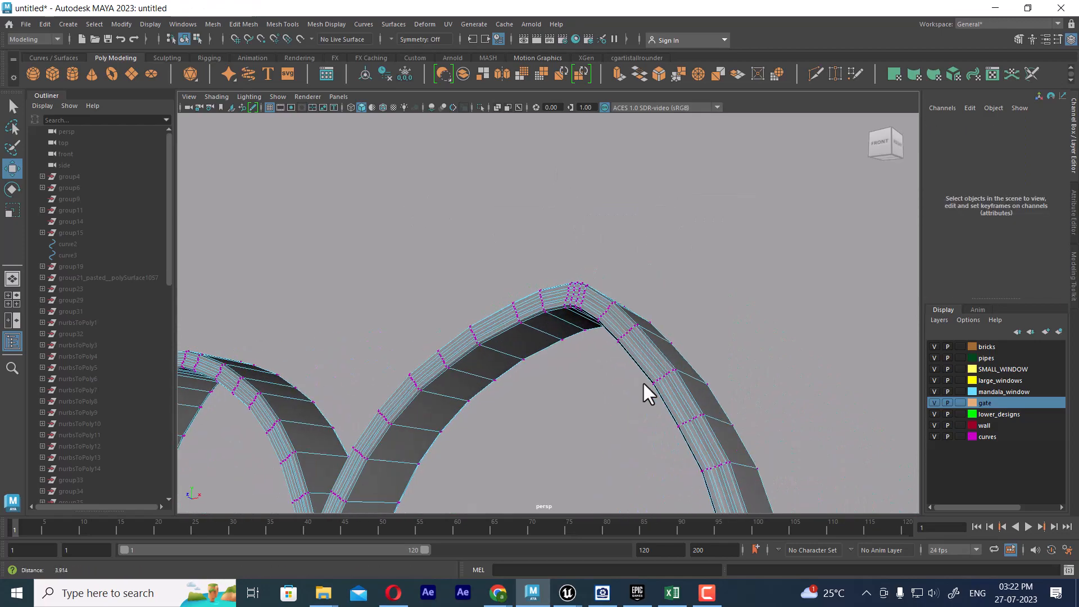
left_click_drag(643, 381, 689, 368, "alt")
scroll(646, 261, "down", 3)
scroll(655, 335, "up", 5)
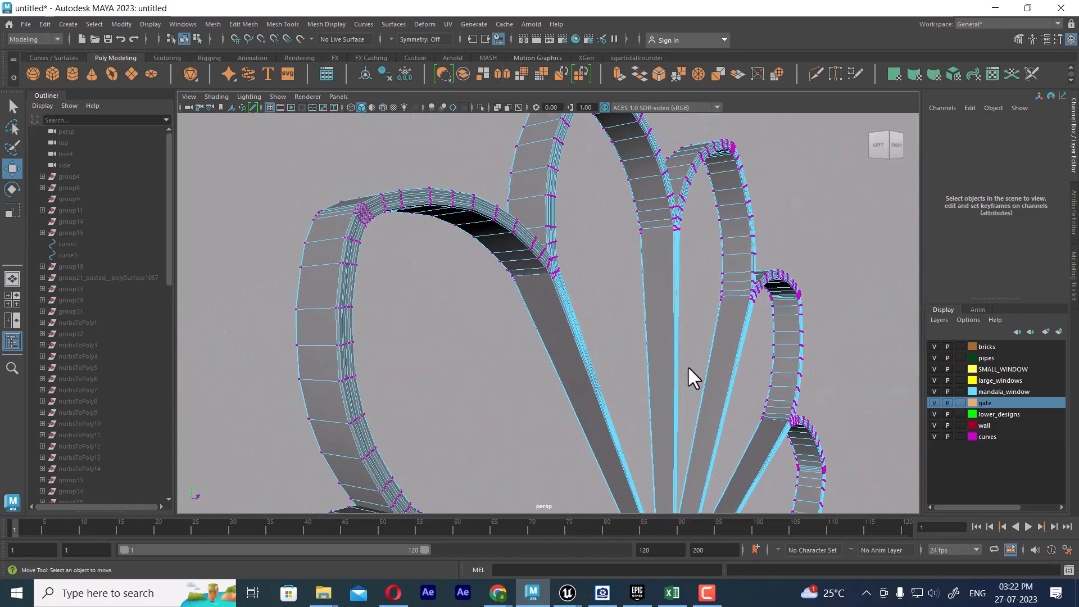
right_click_drag(677, 206, 703, 152)
scroll(525, 238, "down", 2)
middle_click_drag(520, 222, 557, 263, "alt")
scroll(635, 404, "down", 5)
middle_click_drag(644, 427, 649, 438, "alt")
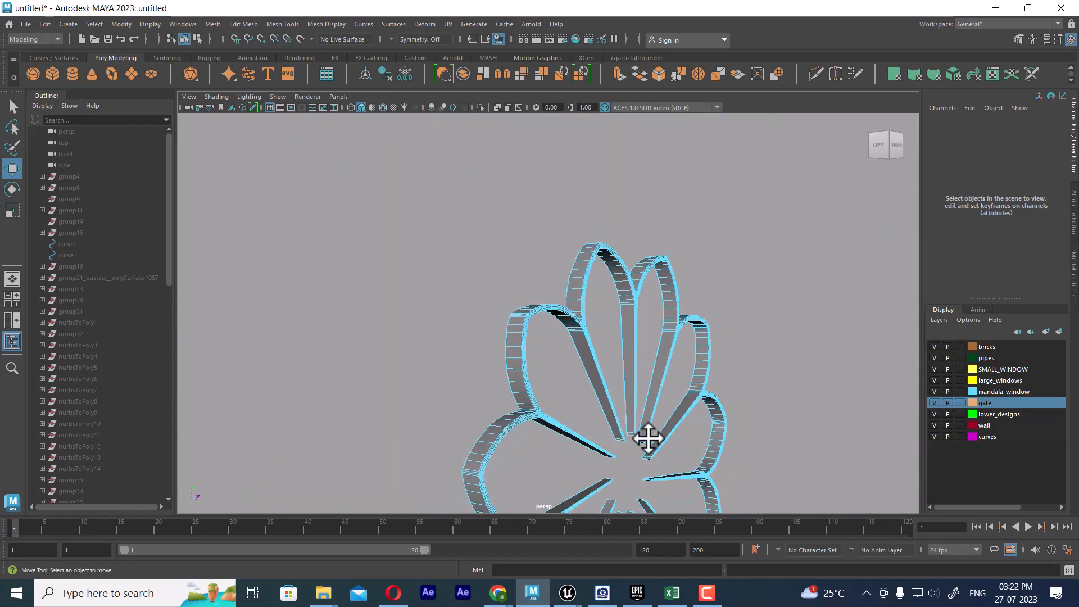
left_click_drag(649, 439, 575, 309, "alt")
scroll(576, 309, "down", 5)
- Duplicate the petal frame in object mode and hide everything except the copy
right_click_drag(616, 281, 724, 220)
left_click(660, 365)
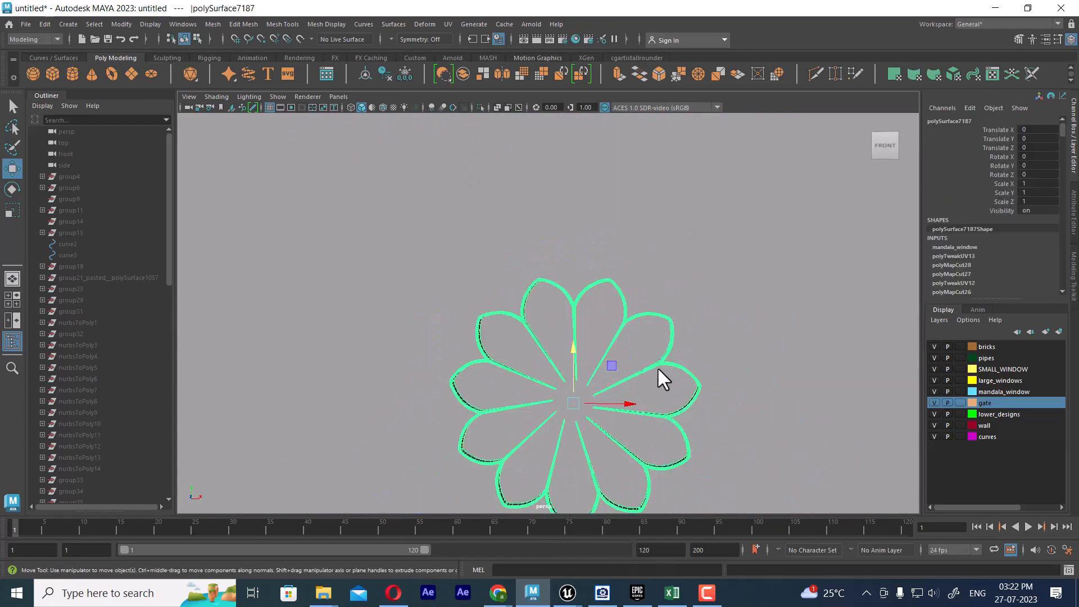
key("ctrl+d")
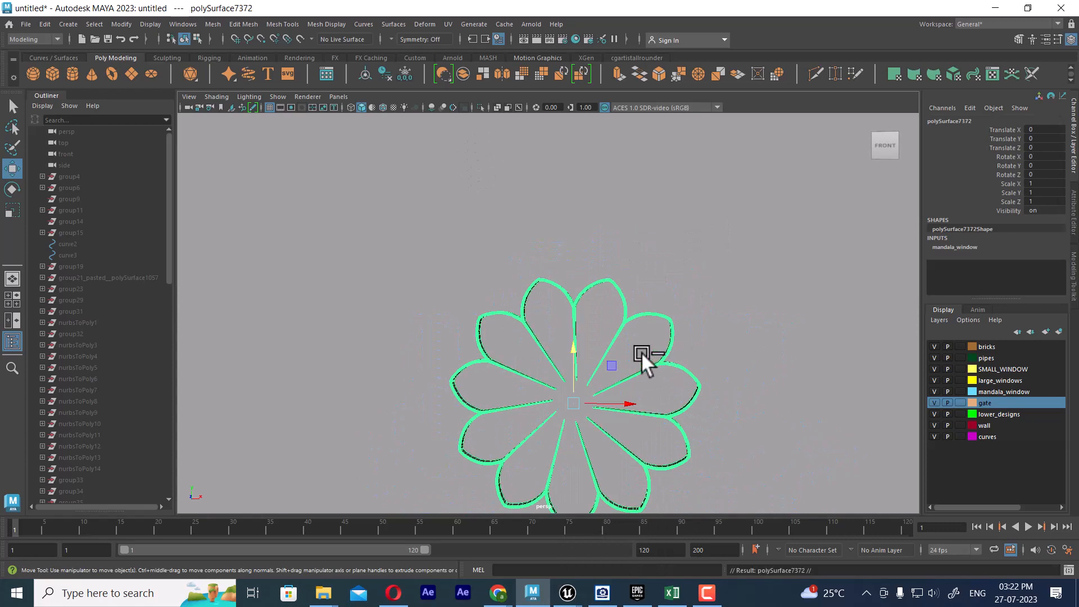
key("ctrl+1")
- Delete the extra lengthwise edge loops on the front face of one petal of the frame copy, keeping the middle loop
left_click_drag(575, 375, 673, 460, "alt")
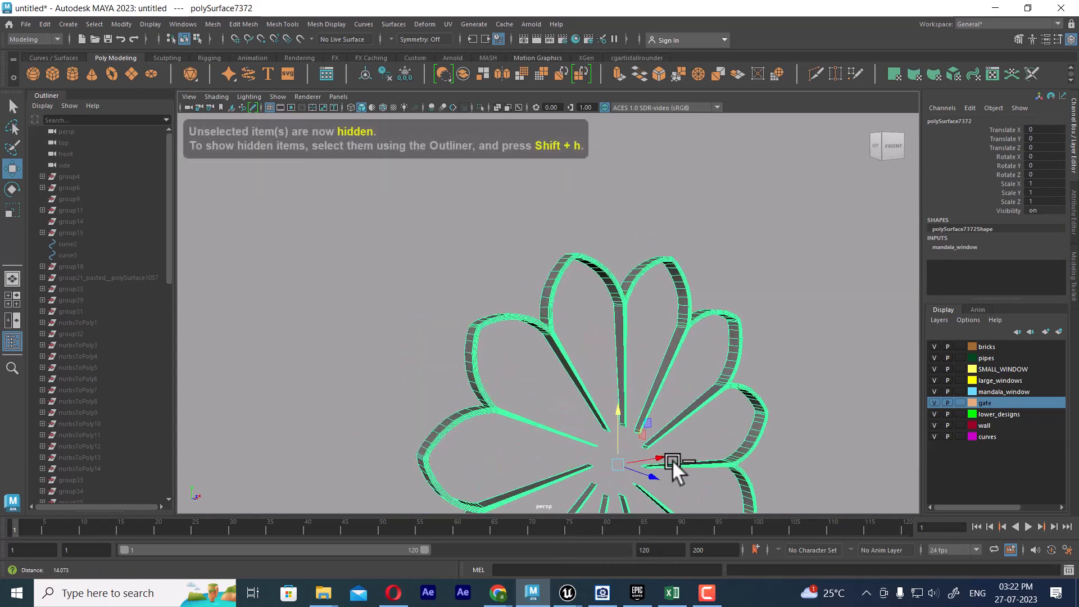
right_click_drag(672, 459, 616, 331, "alt")
left_click_drag(616, 332, 633, 376, "alt")
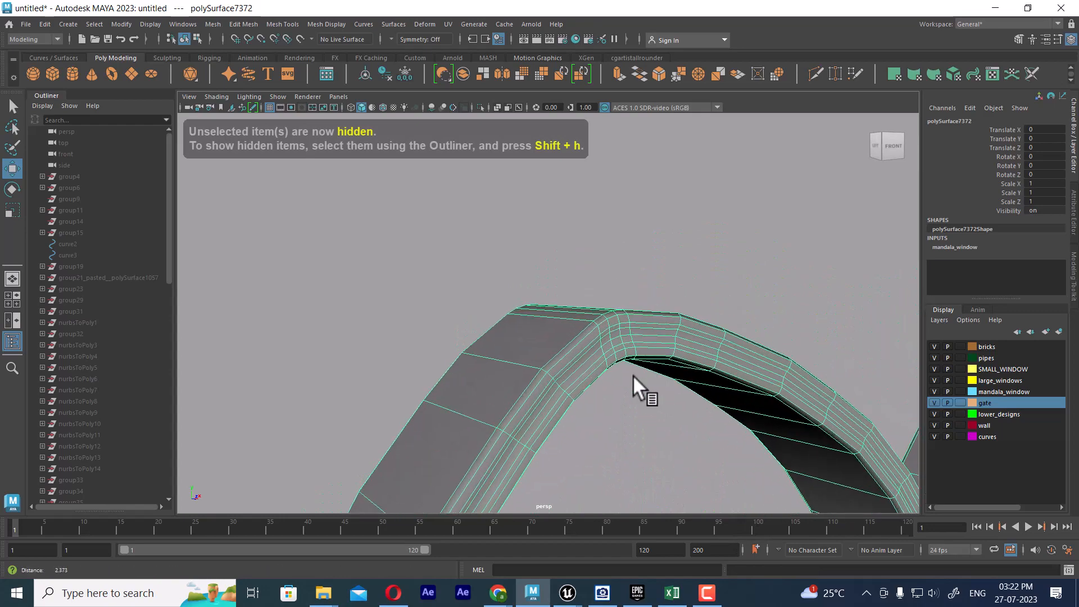
middle_click_drag(634, 375, 586, 295, "alt")
left_click_drag(585, 295, 639, 244, "alt")
middle_click_drag(640, 245, 615, 240, "alt")
right_click_drag(615, 240, 617, 192, "alt")
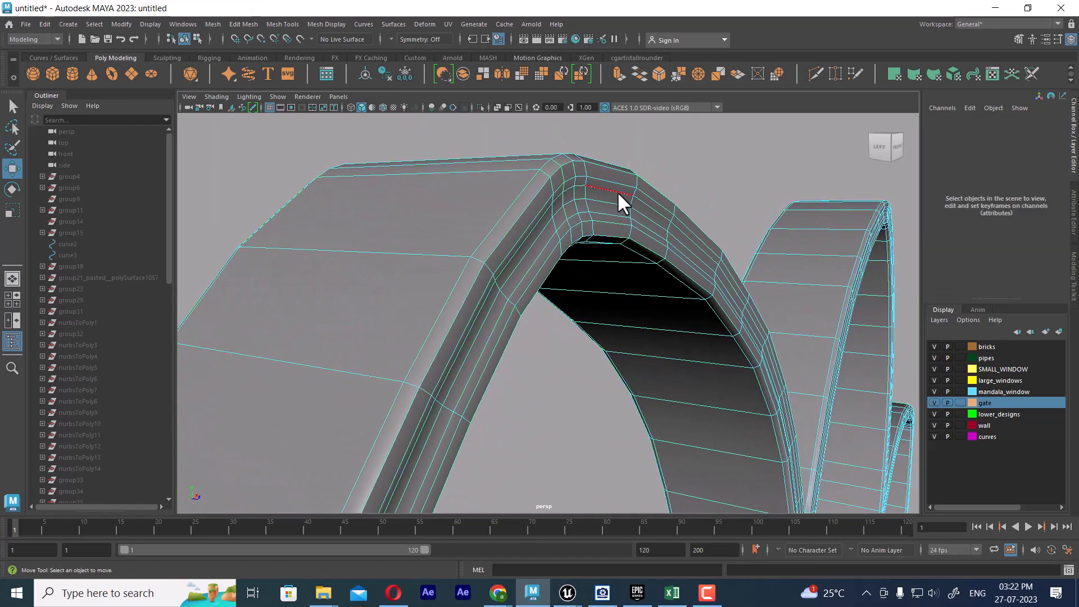
double_click(620, 184)
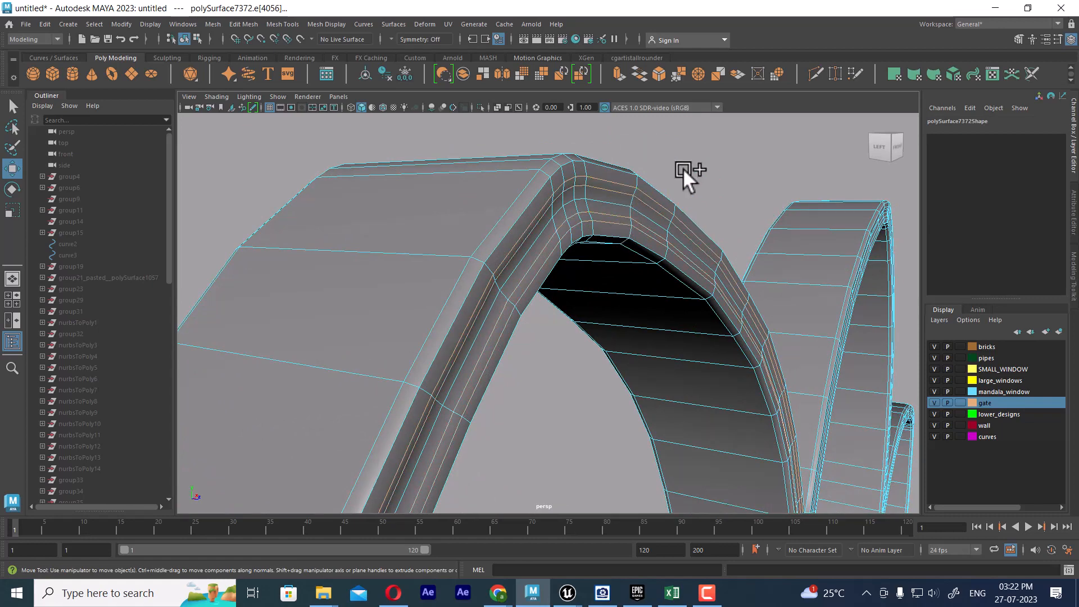
key("ctrl+Delete")
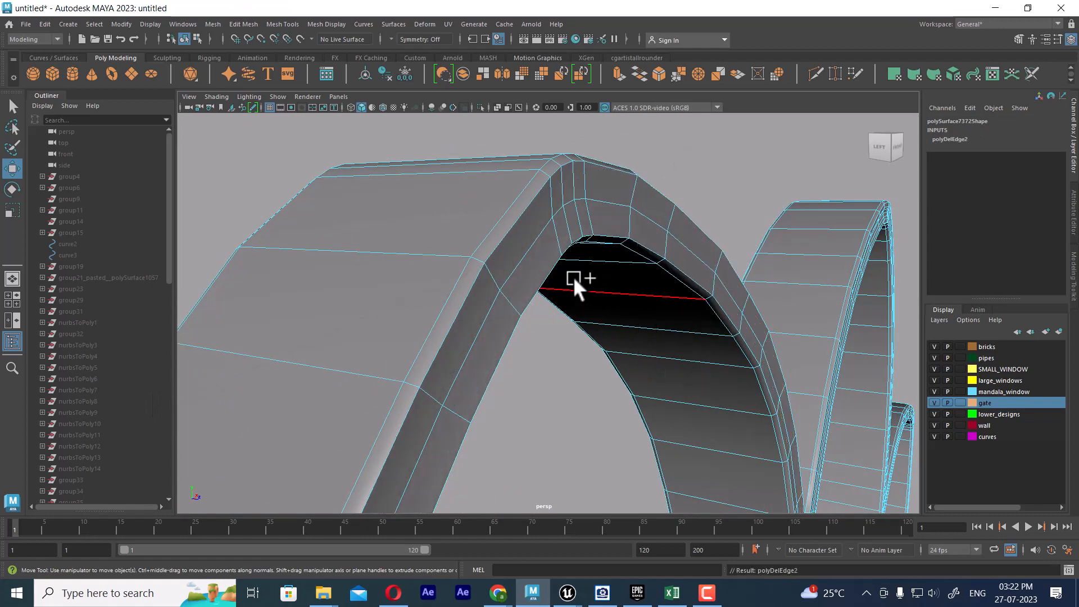
- Delete the surplus cross edge loops crowded around the tip of the petal
left_click_drag(564, 288, 537, 279, "alt")
left_click_drag(376, 288, 531, 241, "alt")
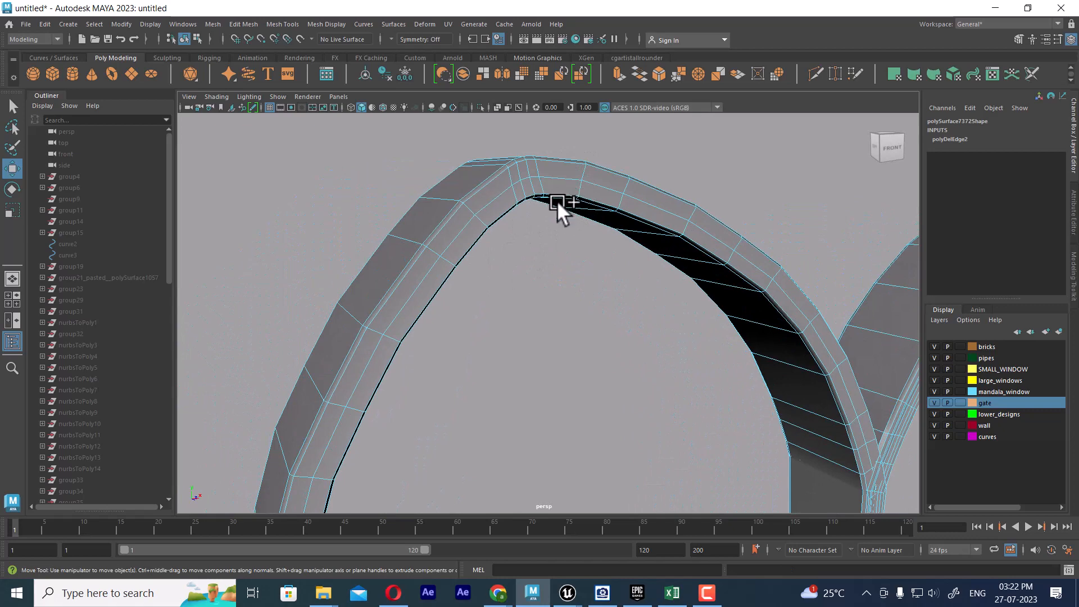
middle_click_drag(556, 197, 587, 307, "alt")
scroll(587, 307, "up", 3)
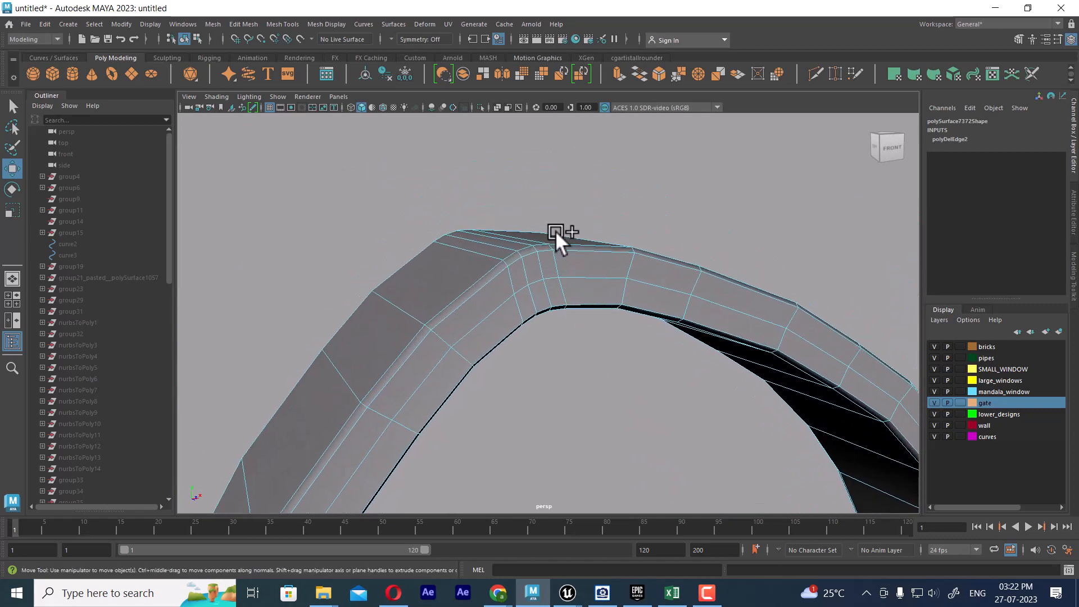
left_click_drag(556, 230, 575, 220, "alt")
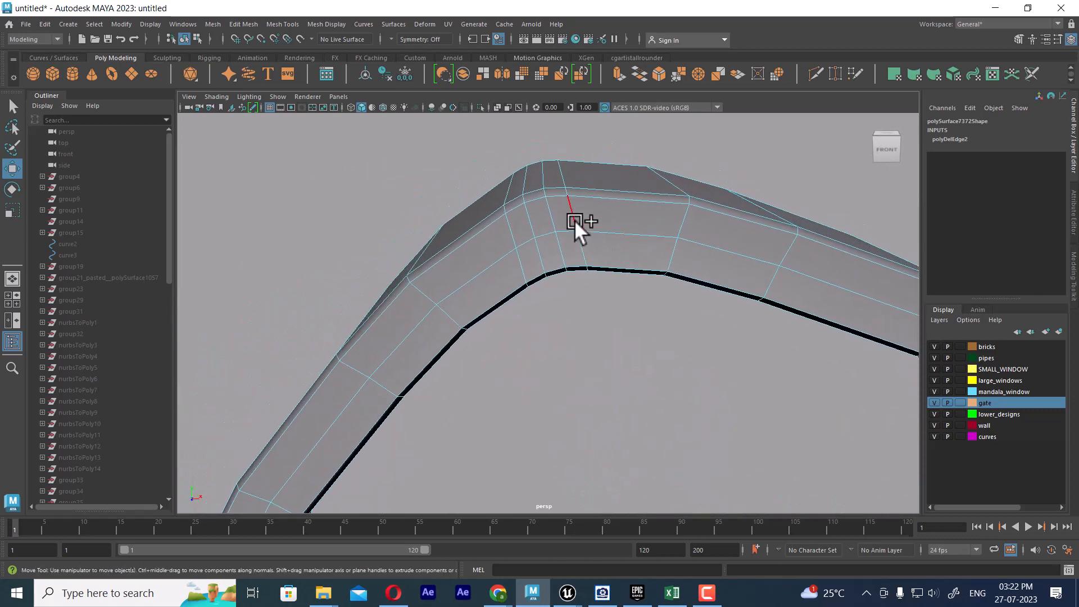
left_click(575, 204)
left_click_drag(588, 301, 575, 347, "alt")
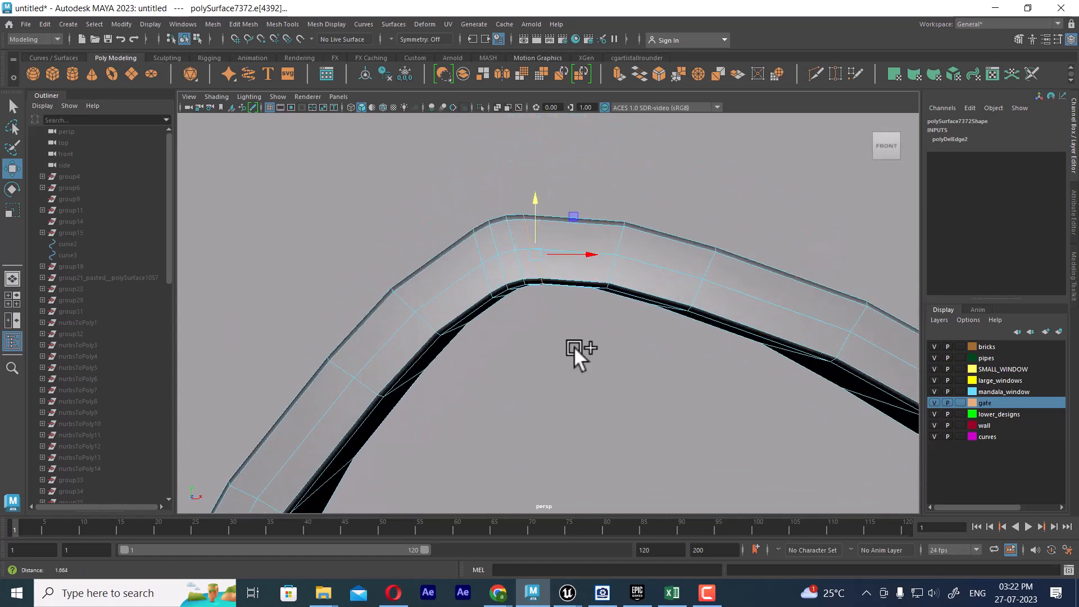
left_click(478, 239, "shift")
key("Delete")
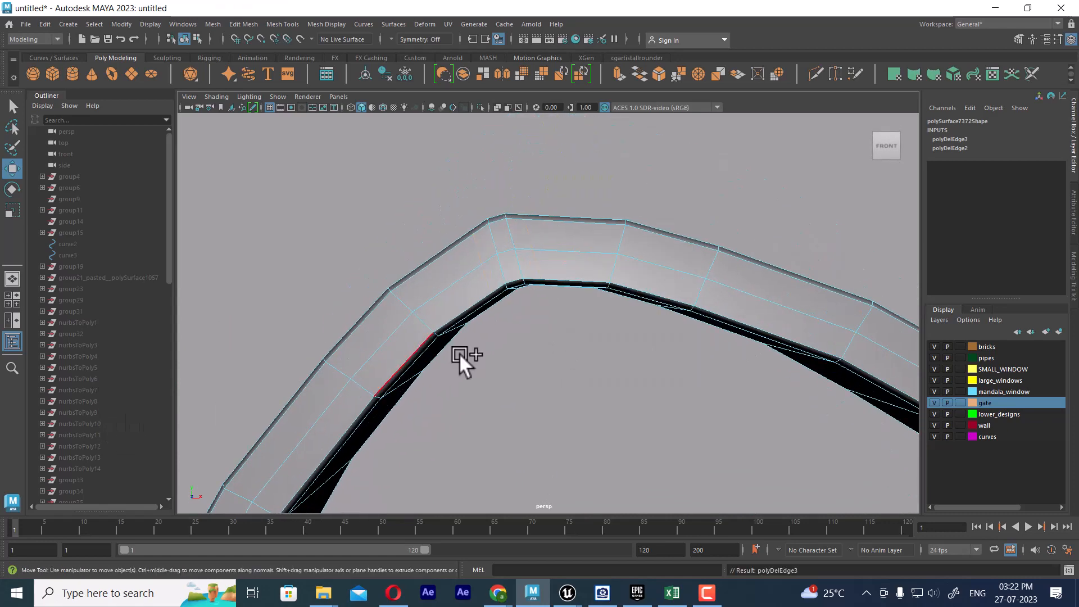
- Collapse the narrow bevel strips along the petal's inner and outer front edges
scroll(609, 360, "down", 8)
left_click_drag(599, 363, 579, 275, "alt")
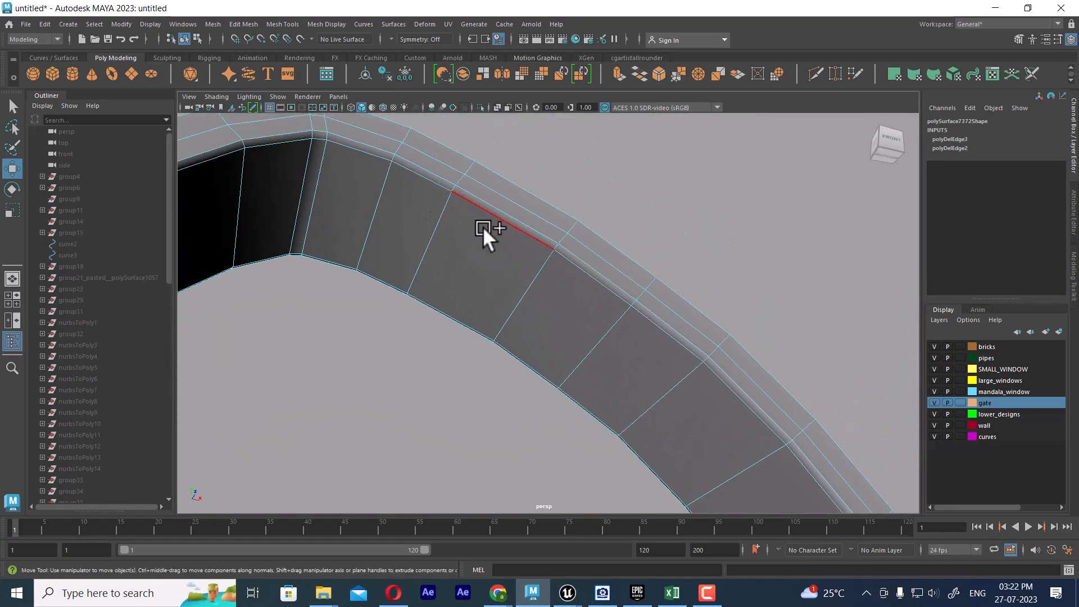
left_click(555, 248, "shift")
right_click_drag(650, 218, 520, 233, "ctrl")
left_click_drag(457, 285, 530, 312, "alt")
left_click(530, 310)
right_click_drag(678, 202, 480, 264, "ctrl")
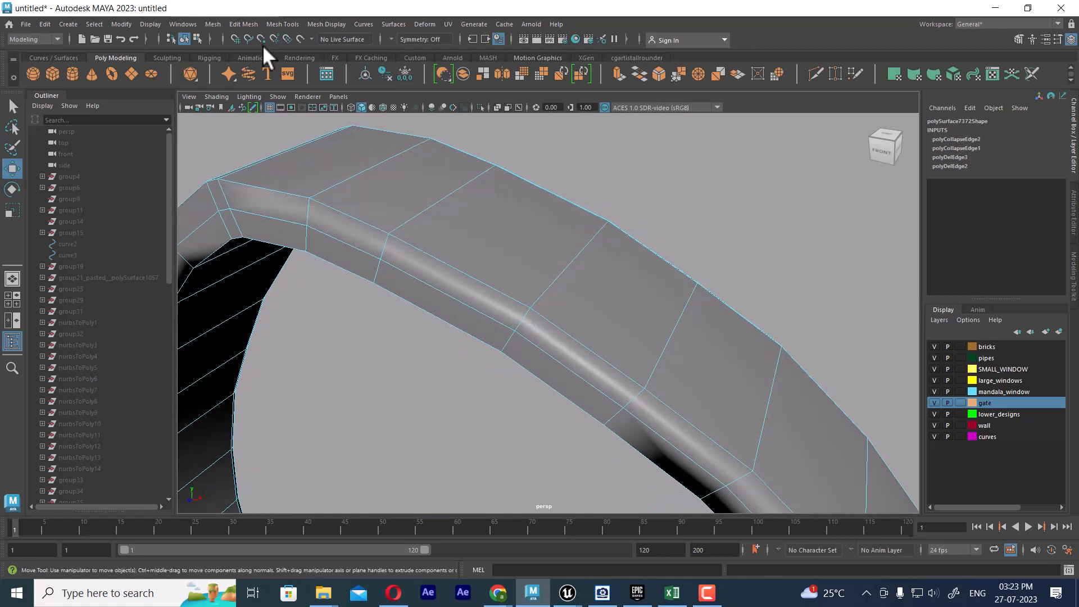
- Harden the edges of the whole petal frame in object mode
left_click_drag(525, 320, 572, 209, "alt")
key("F12")
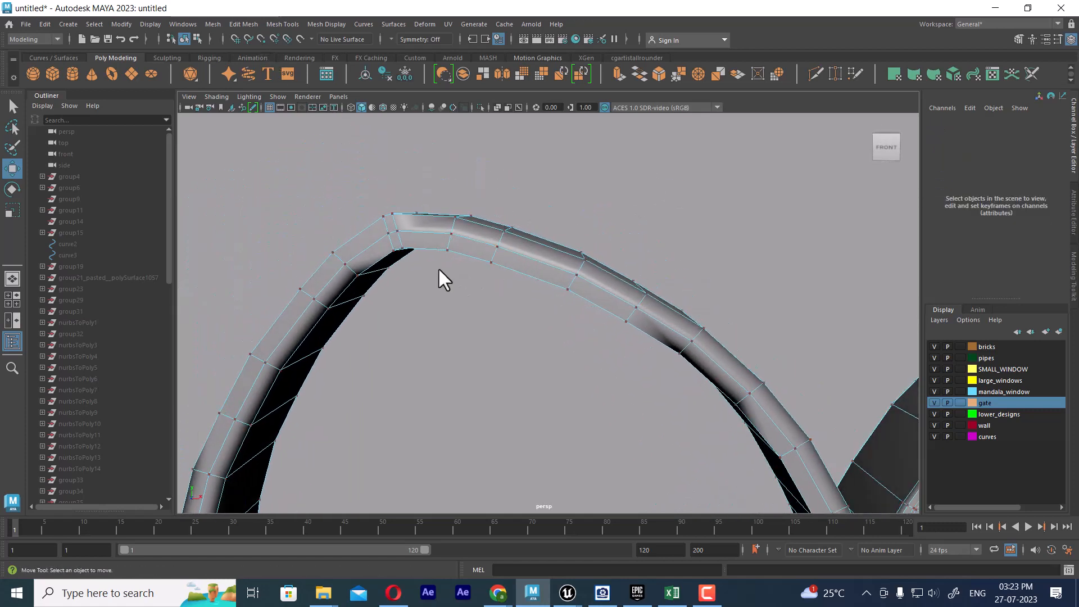
left_click(450, 234)
right_click(414, 218, "shift")
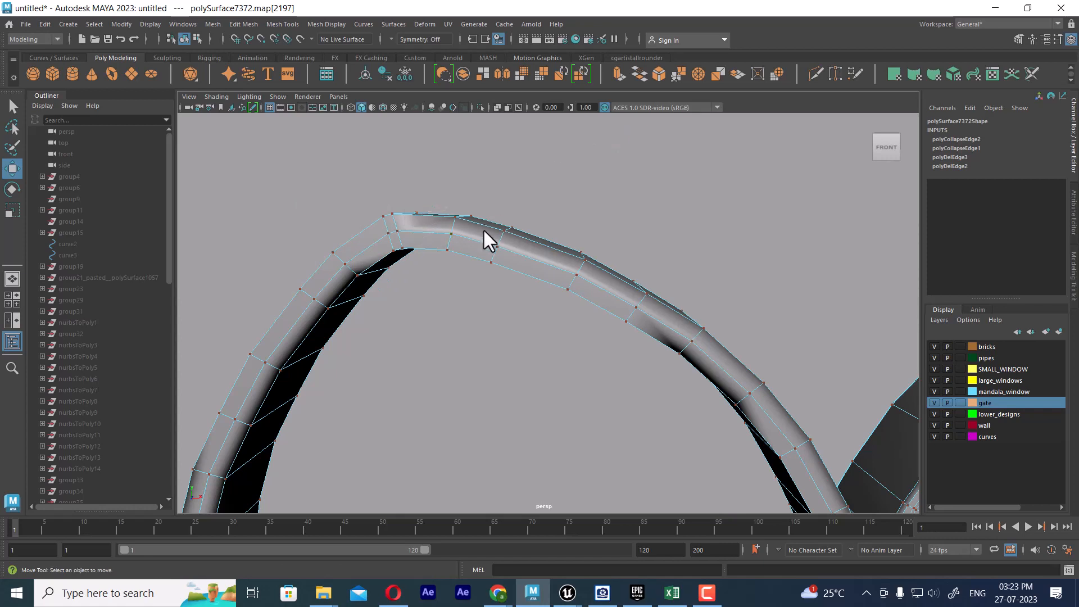
left_click(482, 230)
right_click_drag(445, 231, 558, 176)
left_click(514, 242)
right_click(437, 203)
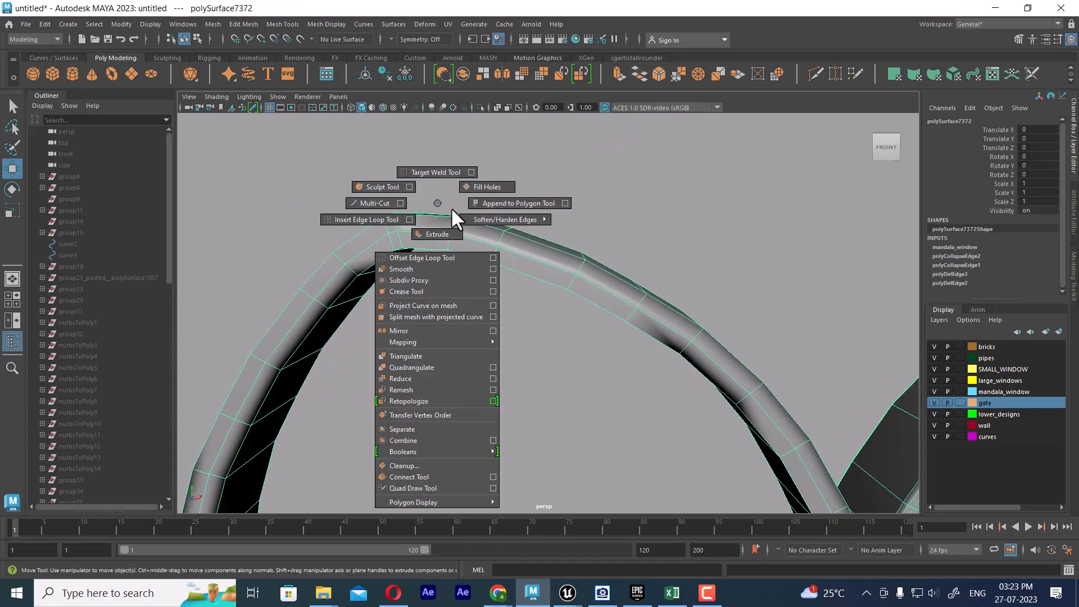
right_click(524, 249, "shift")
right_click_drag(579, 268, 580, 272, "shift")
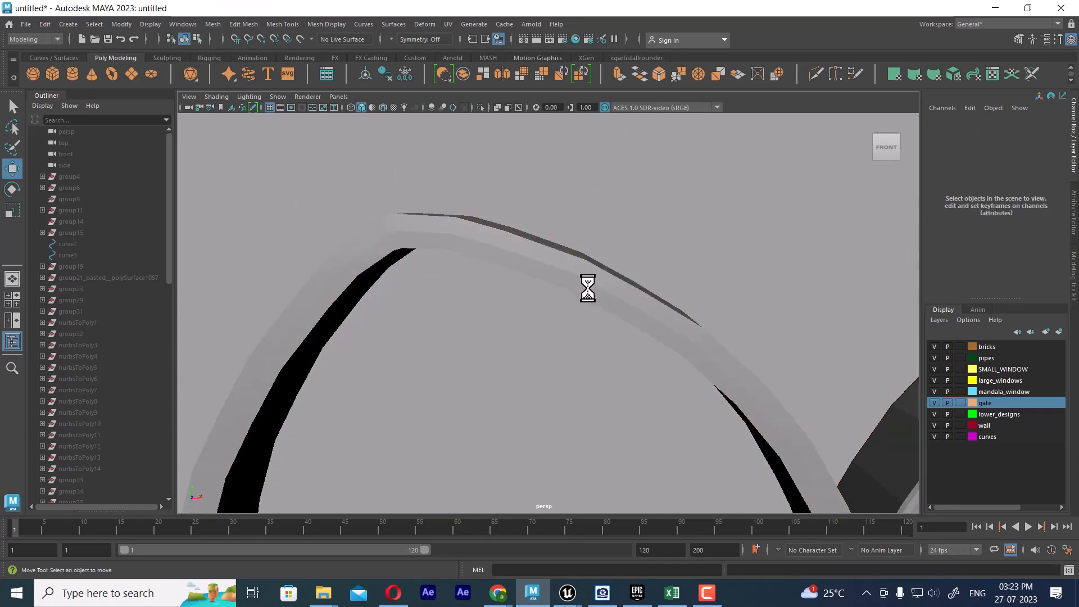
- Examine the simplified petal's shading and the junction where it meets the neighbouring petal
mouse_move(586, 285)
left_mouse_down("alt")
mouse_move(641, 314)
mouse_move(526, 268)
left_mouse_up("alt")
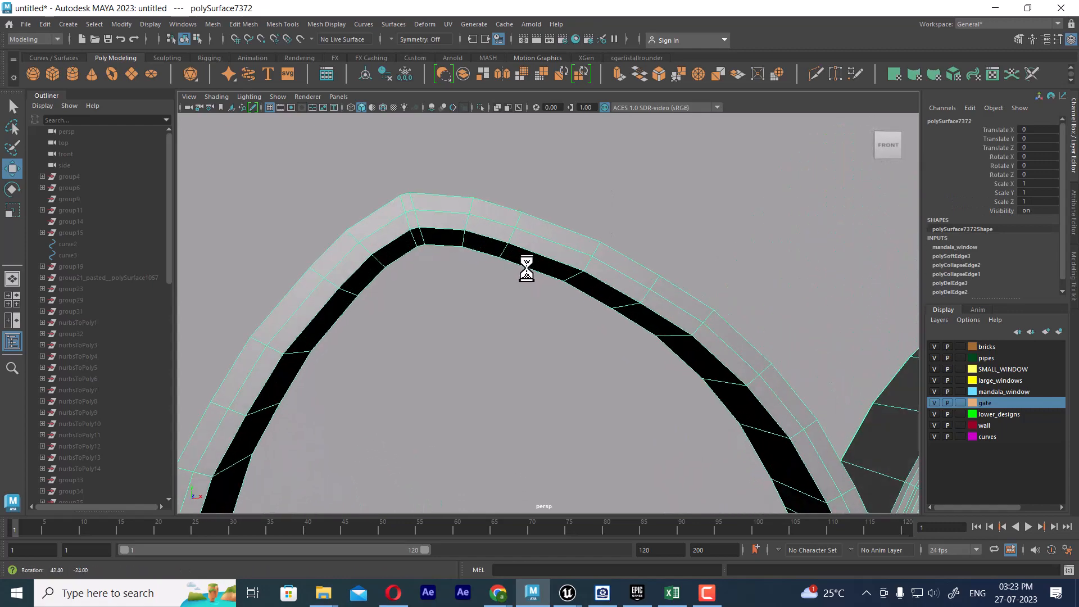
middle_click_drag(653, 337, 653, 337, "alt")
left_click_drag(654, 337, 683, 294, "alt")
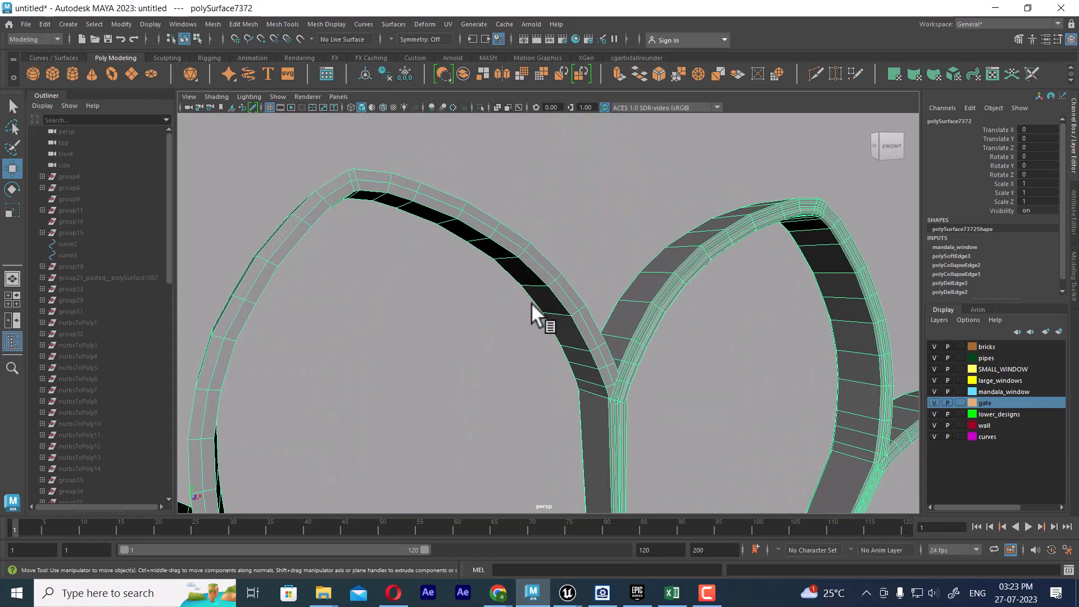
left_click_drag(532, 302, 474, 381, "alt")
middle_click_drag(474, 380, 514, 365, "alt")
scroll(514, 365, "up", 2)
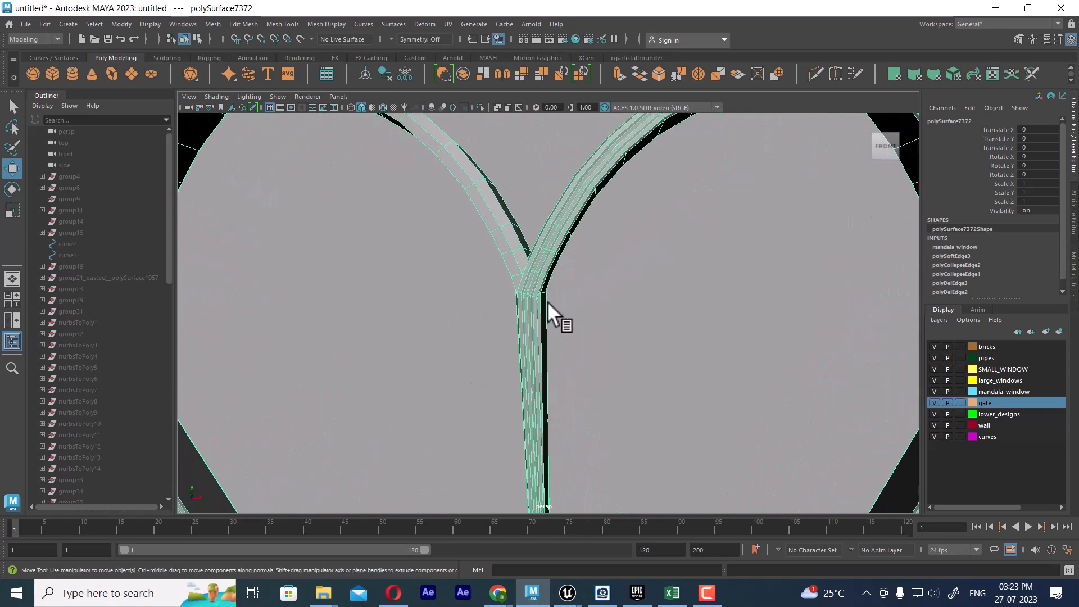
scroll(547, 372, "up", 3)
left_click_drag(526, 354, 540, 314, "alt")
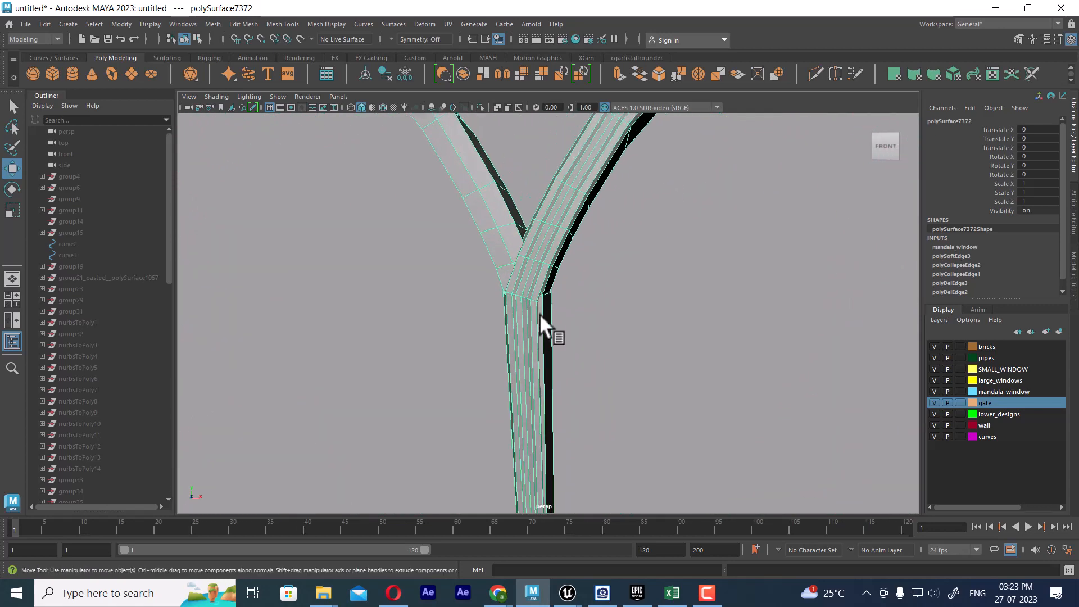
scroll(540, 304, "up", 2)
scroll(542, 246, "down", 5)
- Separate the petal frame into individual petals and hide everything except the simplified one
right_click_drag(547, 258, 522, 487, "shift")
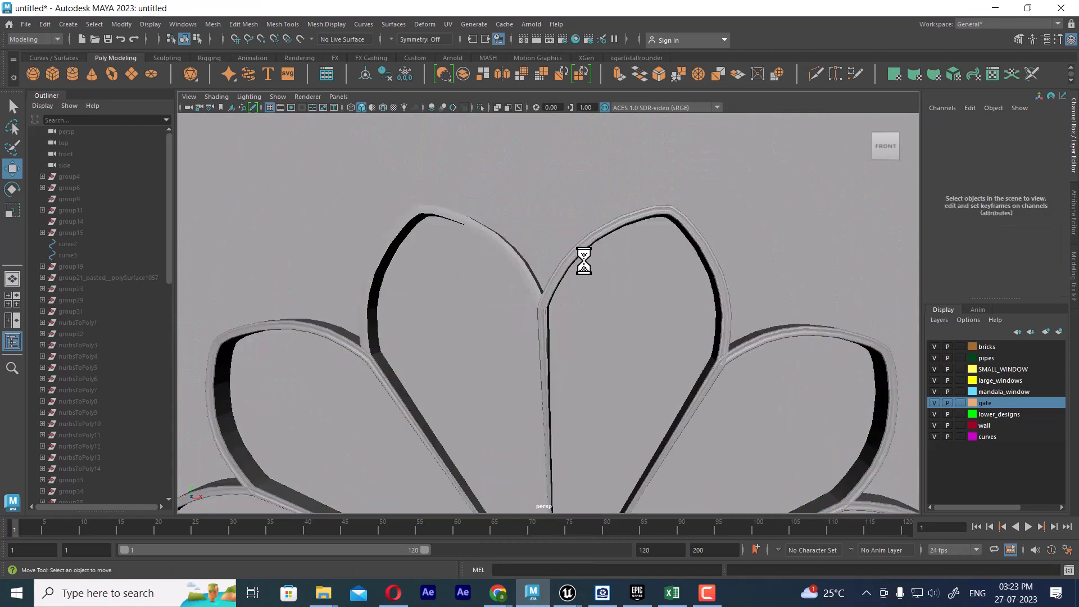
mouse_move(608, 345)
left_mouse_down("alt")
mouse_move(672, 349)
mouse_move(606, 357)
left_mouse_up("alt")
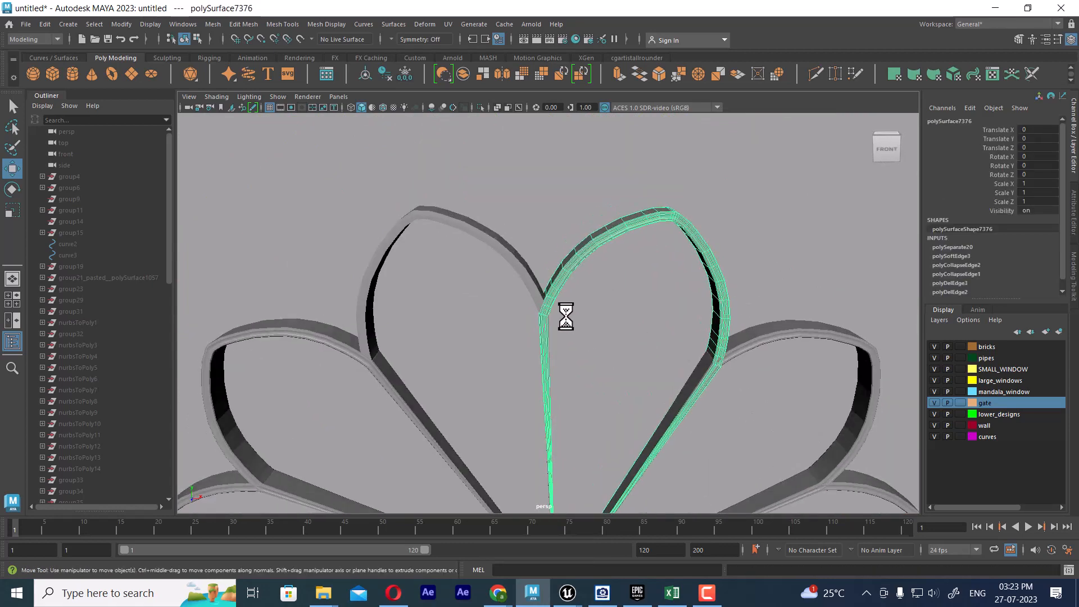
scroll(561, 305, "up", 3)
left_click(499, 244)
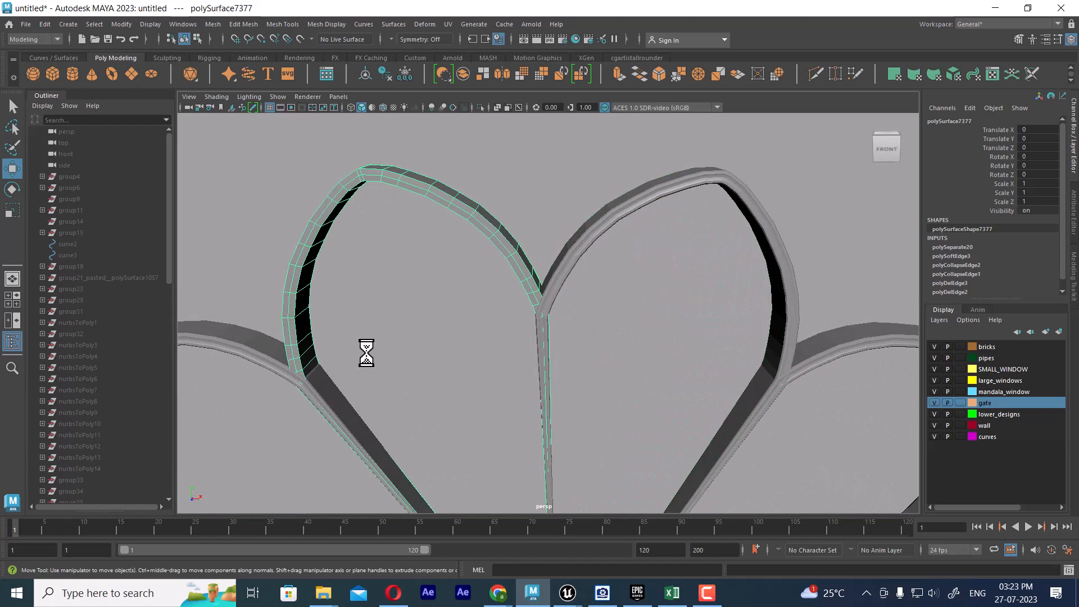
scroll(435, 301, "down", 3)
key("alt+h")
- Try to merge the front corner edges where the petal's curve meets its straight side to their centre, and undo it
left_click_drag(591, 375, 598, 284, "alt")
scroll(602, 448, "up", 5)
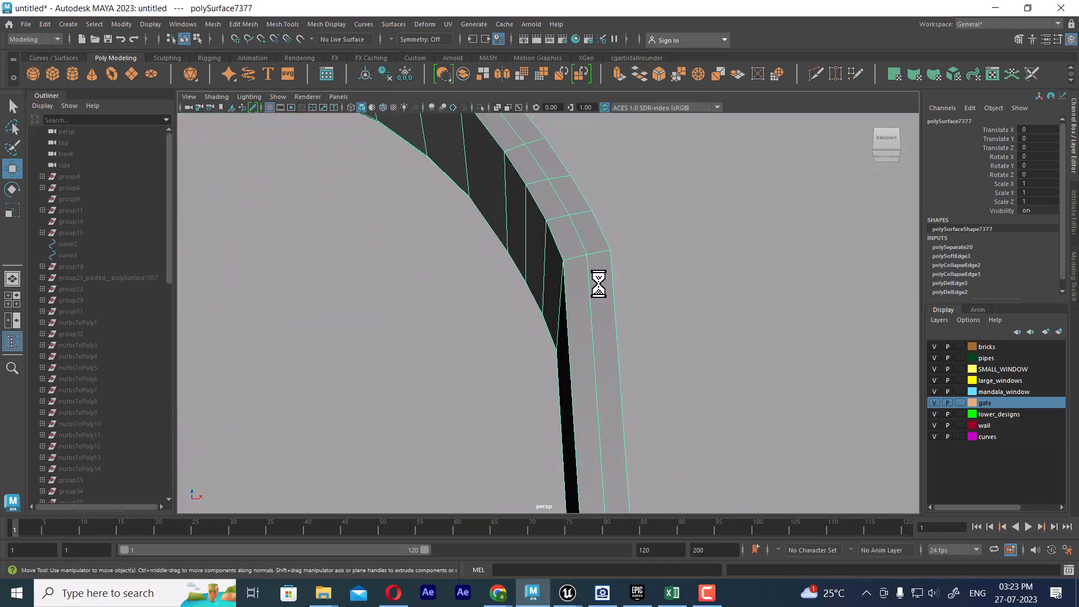
left_click(597, 249)
right_click_drag(591, 285, 595, 145, "shift")
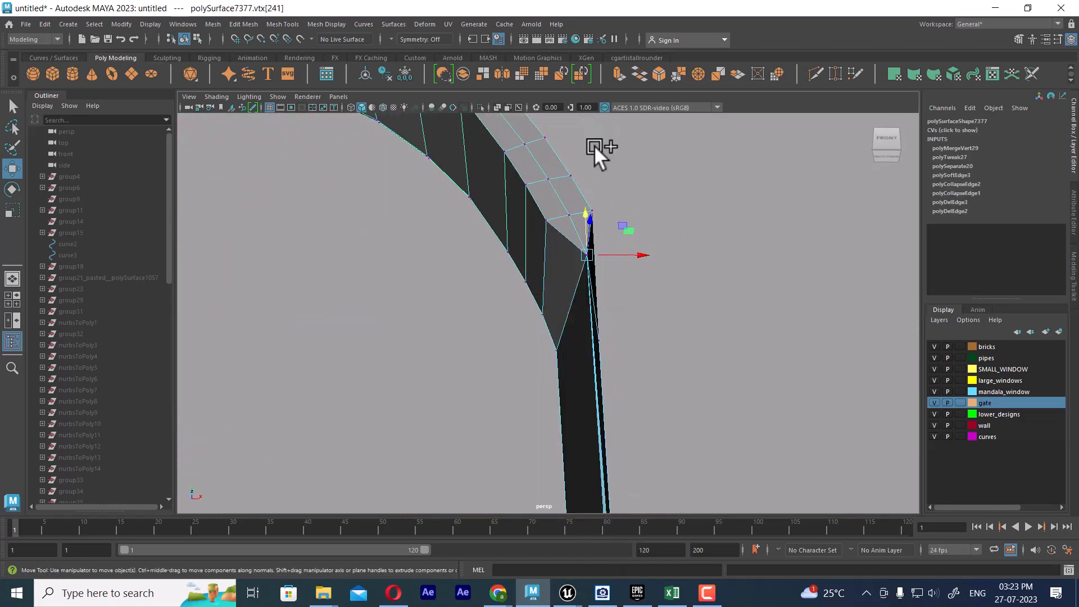
key("ctrl+z")
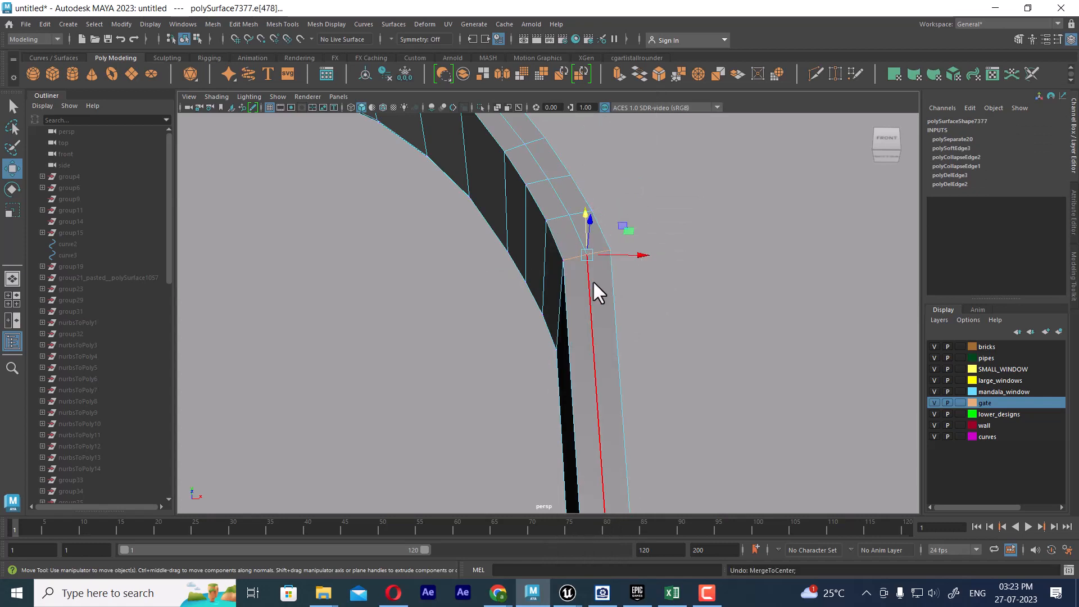
- Delete the middle lengthwise edge on the front face of both straight sides of the petal
left_click(592, 280)
right_click_drag(664, 226, 540, 286, "shift")
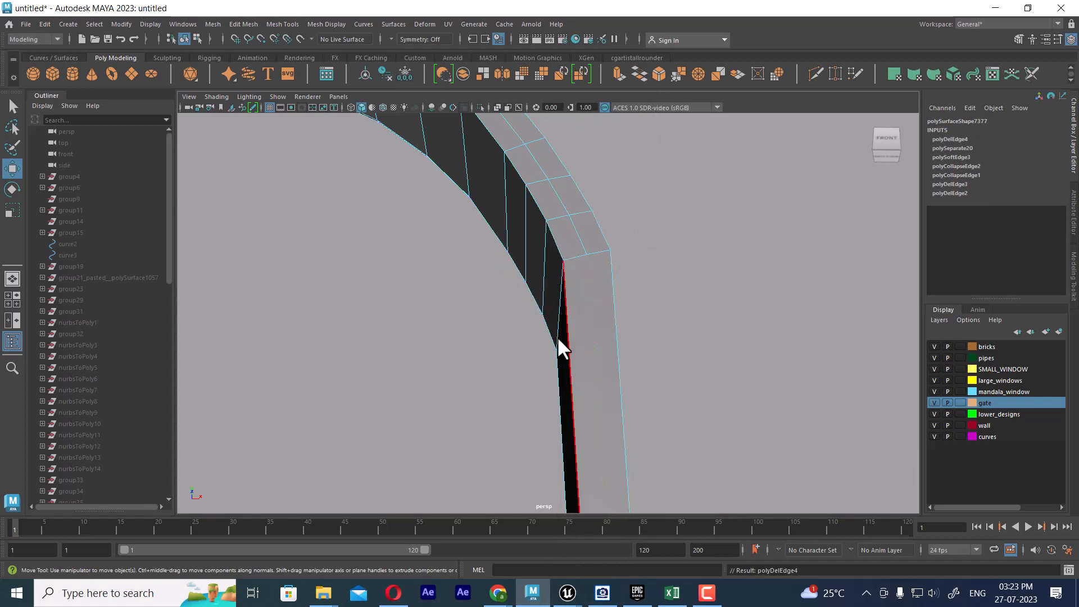
scroll(552, 315, "down", 6)
scroll(552, 338, "down", 3)
scroll(427, 368, "up", 6)
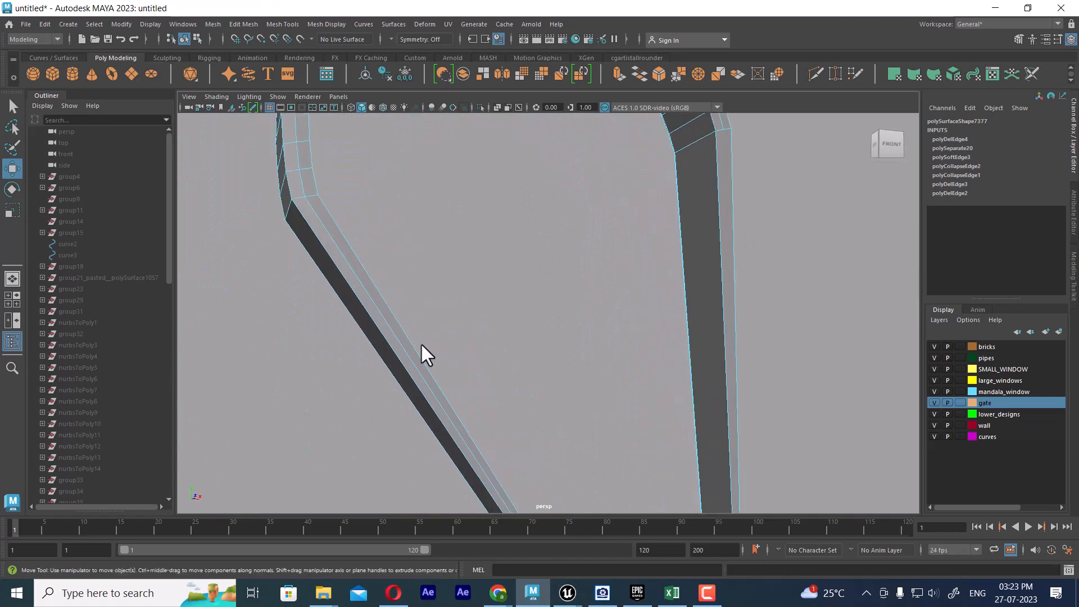
left_click(354, 266)
right_click_drag(407, 211, 176, 306, "shift")
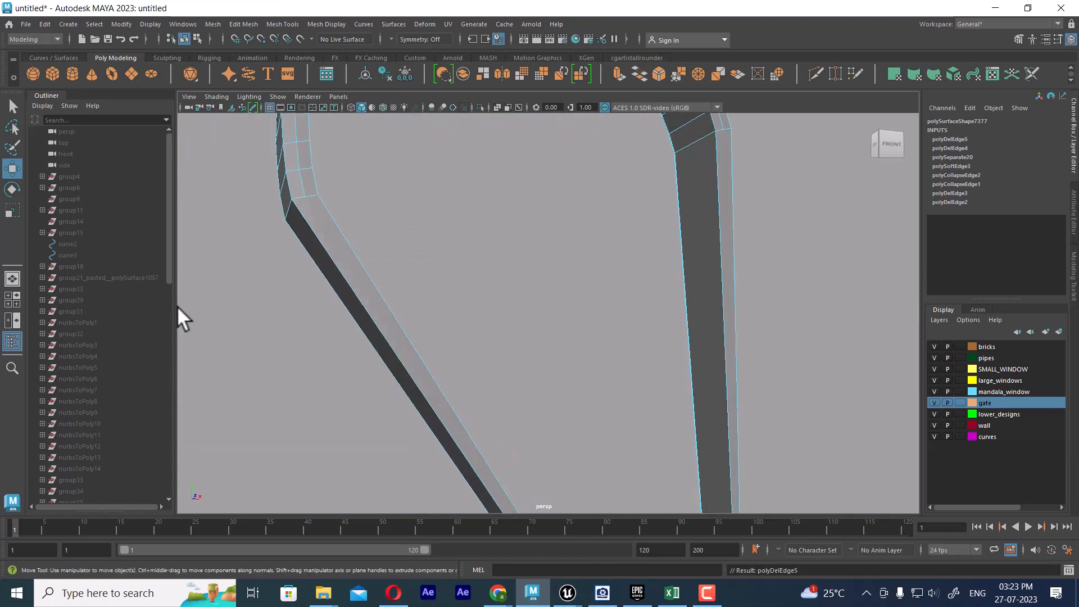
- Snap the middle vertex at both lower corners of the curve onto the adjacent inner corner vertex and merge the overlapping vertices
middle_click_drag(332, 208, 339, 376, "alt")
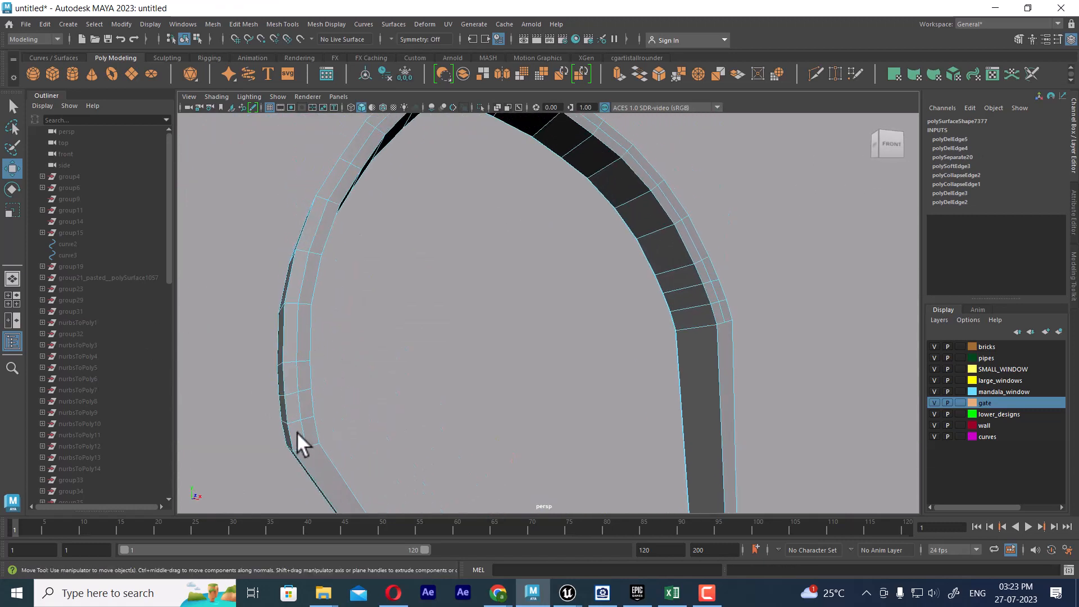
left_click_drag(297, 432, 315, 390, "alt")
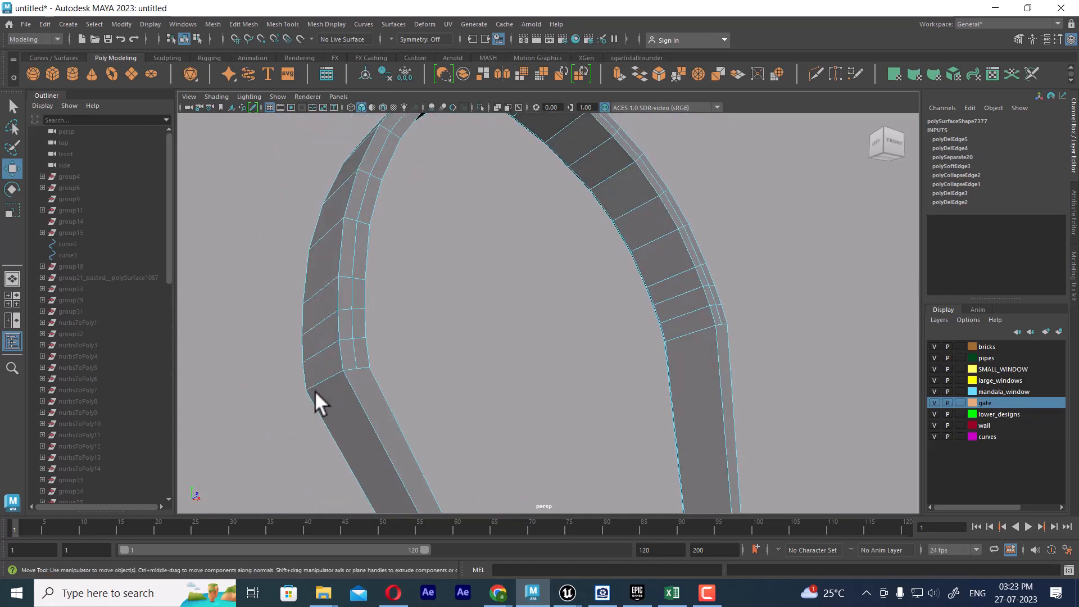
scroll(316, 389, "up", 2)
right_click_drag(318, 332, 264, 337)
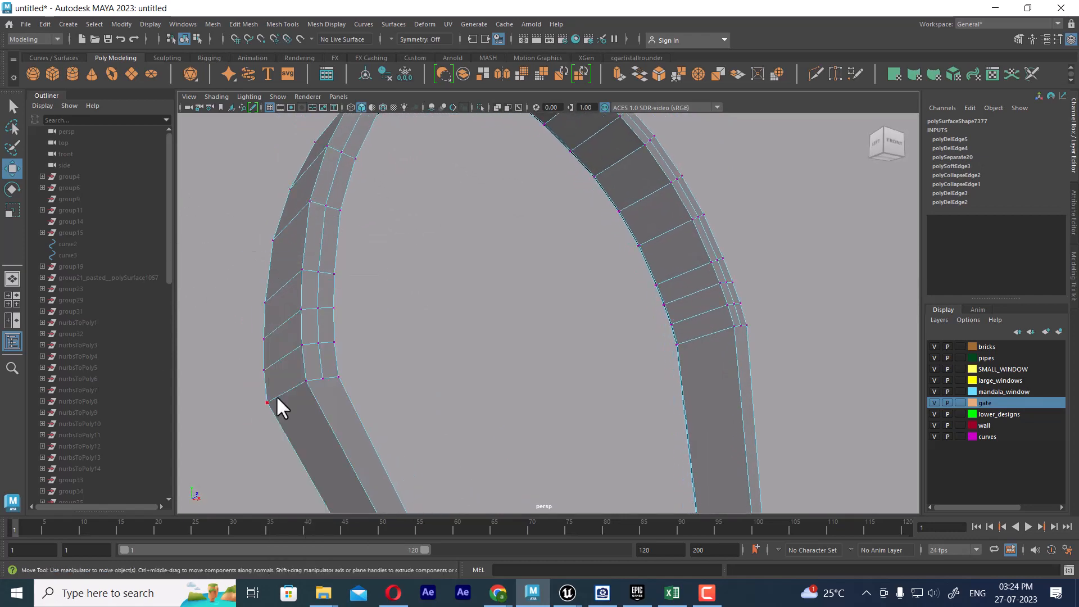
left_click(324, 382)
left_click_drag(324, 378, 337, 376)
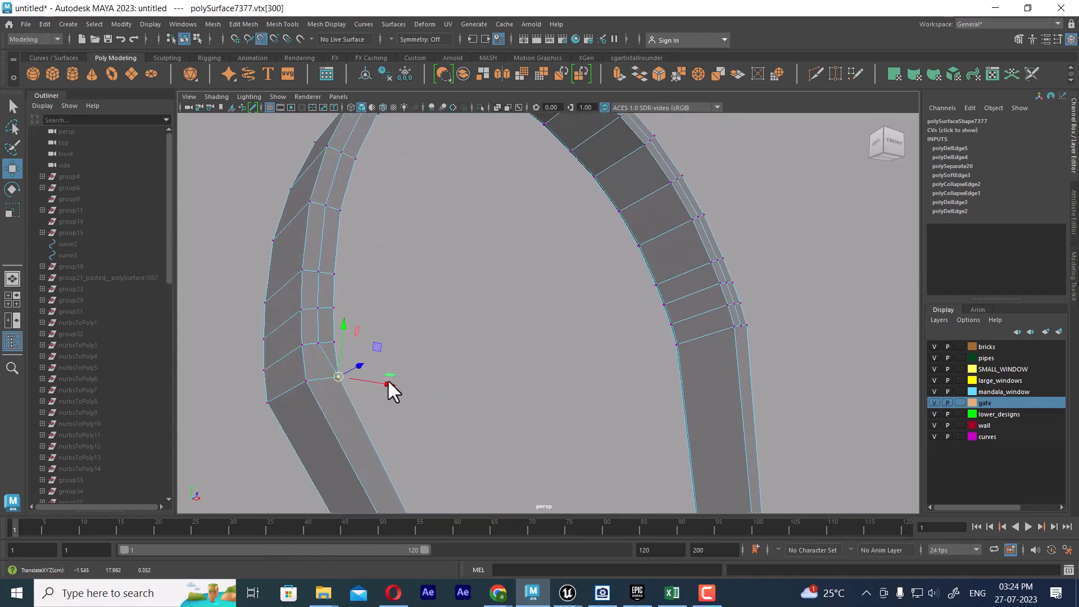
left_click(735, 327)
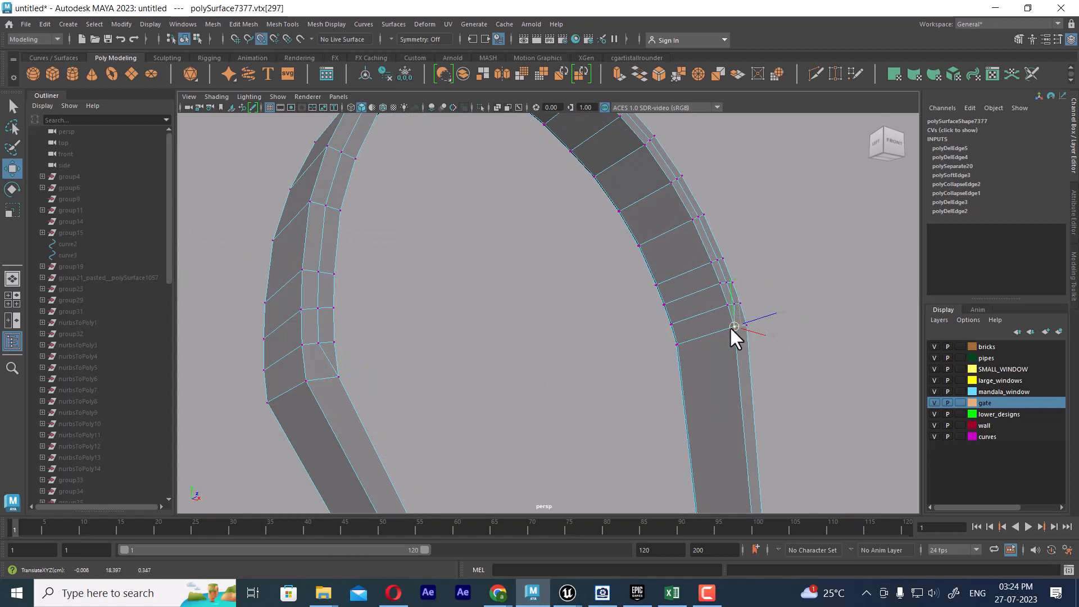
left_click_drag(815, 320, 255, 355)
right_click_drag(494, 360, 556, 180, "shift")
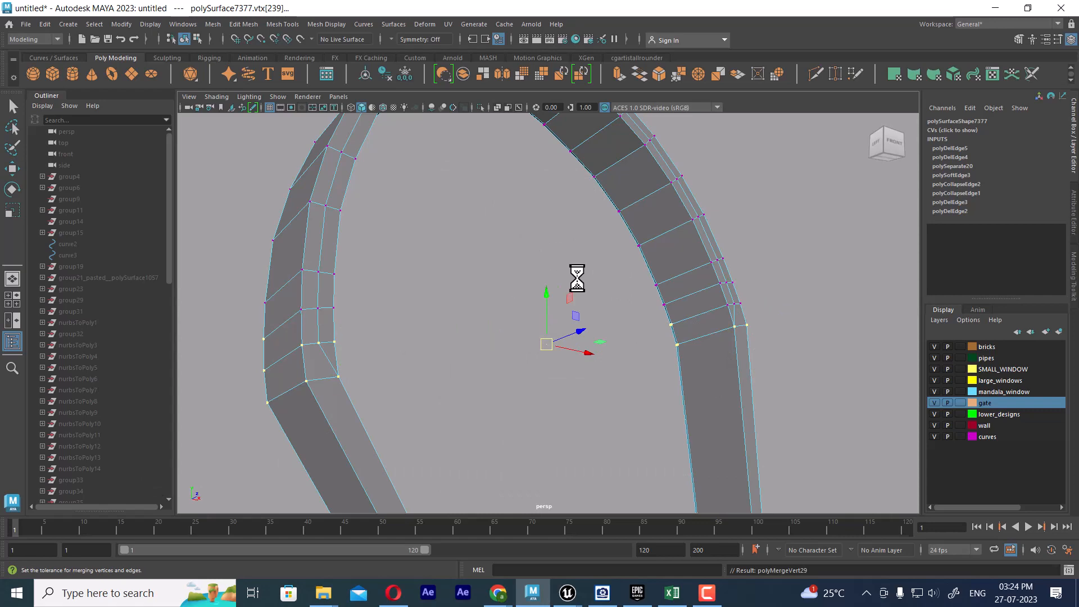
- Try deleting one crosswise edge loop from the upper right part of the petal's curve, and undo the deletion
scroll(551, 344, "down", 4)
left_click_drag(557, 358, 600, 350, "alt")
key("q")
key("F8")
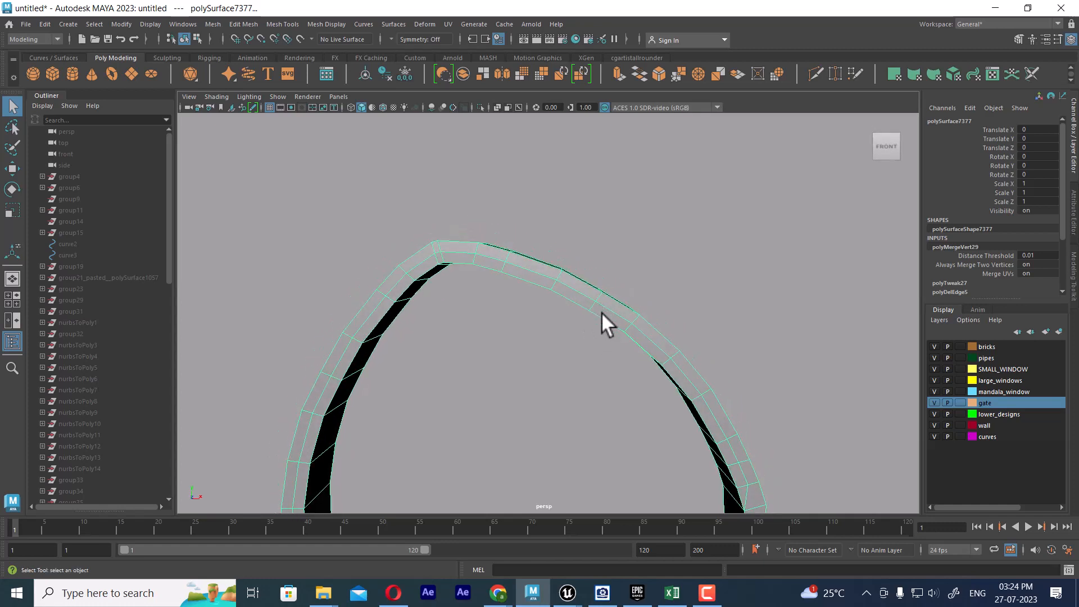
key("F10")
left_click_drag(629, 308, 566, 294, "alt")
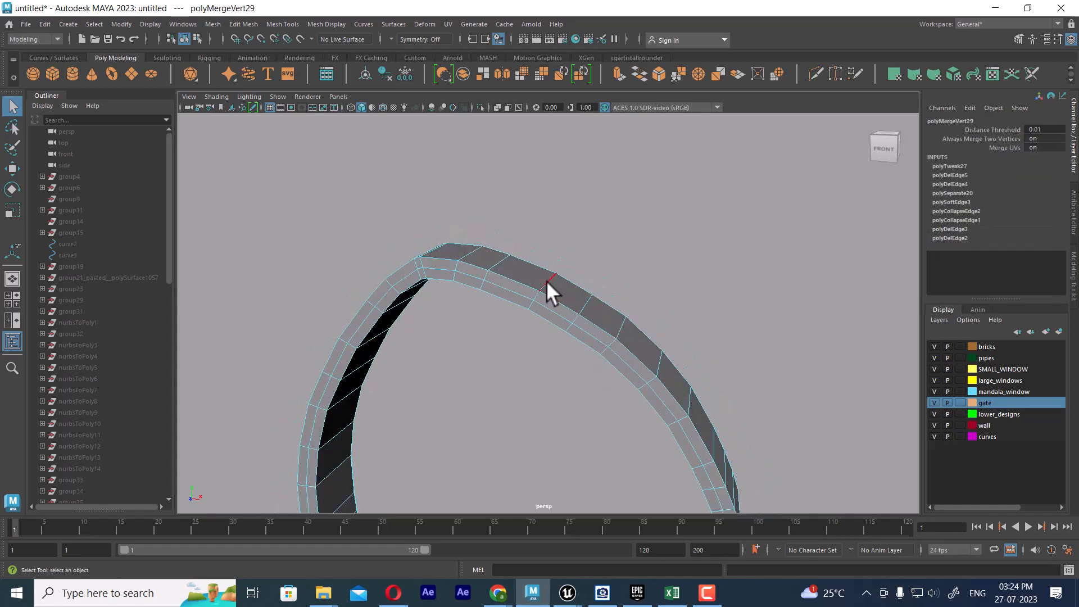
left_click(547, 281)
key("Delete")
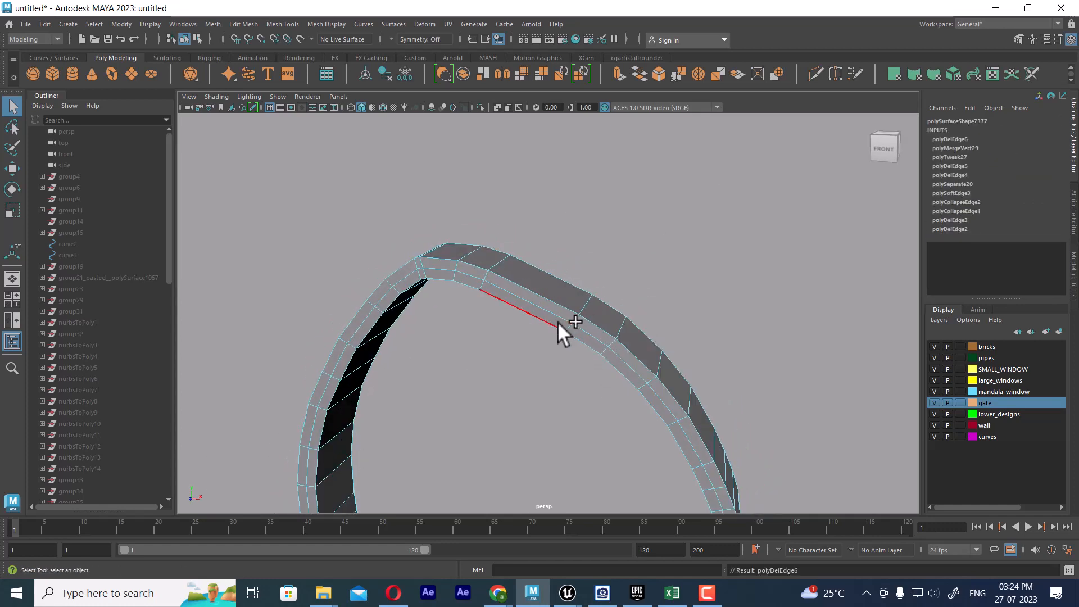
key("ctrl+z")
left_click_drag(641, 382, 628, 251, "alt")
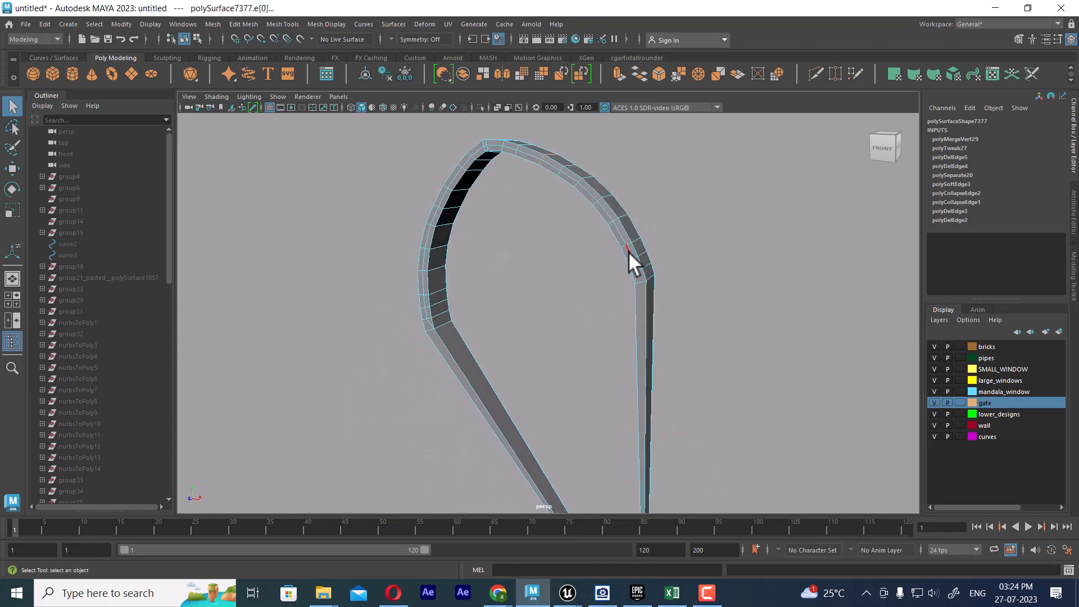
- Unhide the other petals around the simplified one and select the simplified petal
left_click(703, 287)
key("ctrl+shift+h")
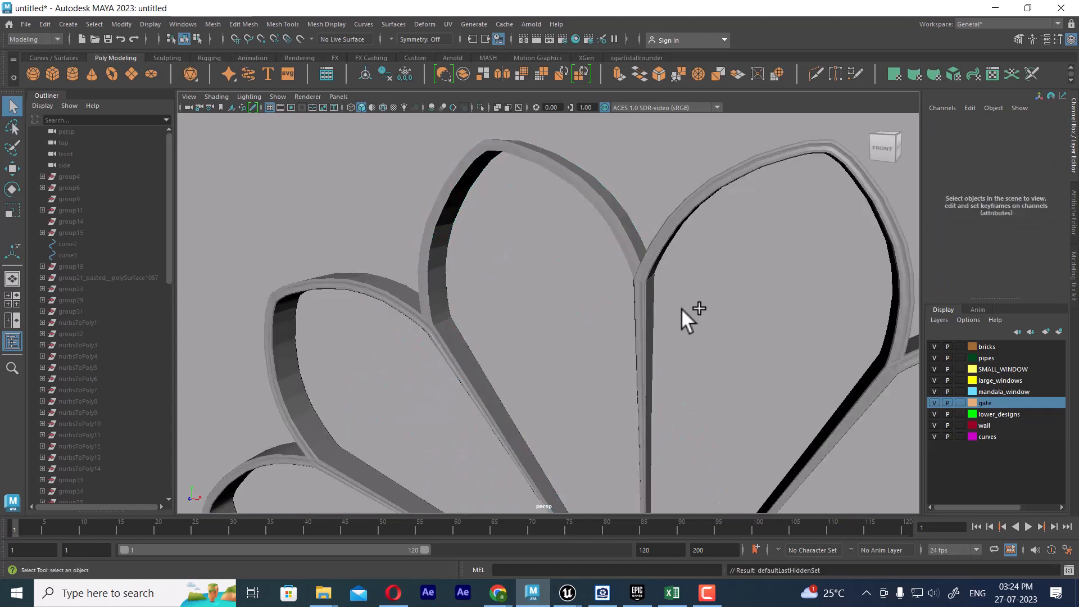
left_click(579, 186)
- Turn on the Particle Count and Poly Count heads-up displays in the viewport
left_click(156, 24)
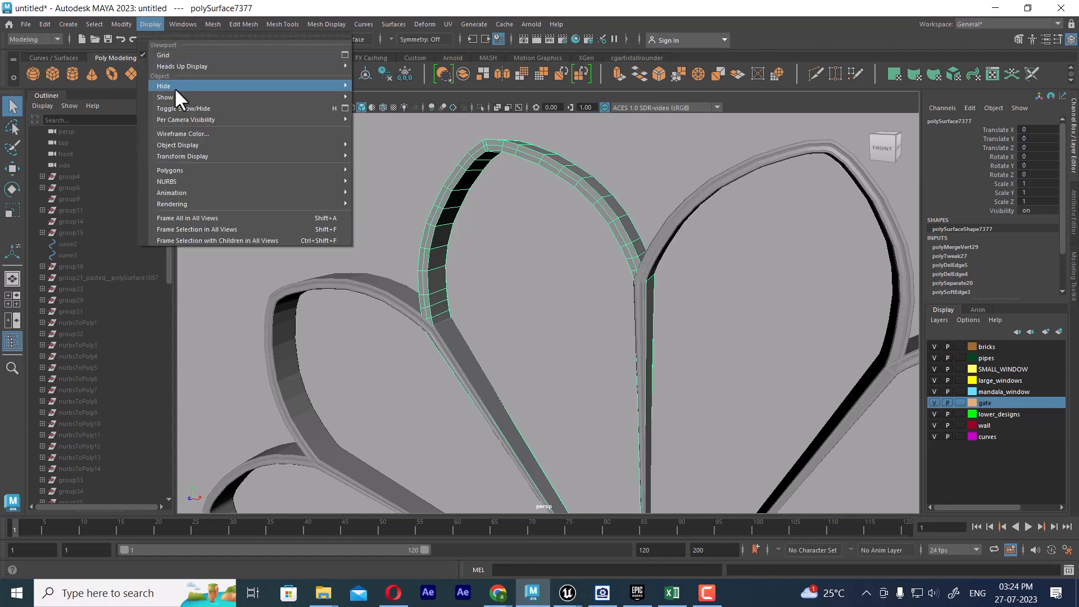
mouse_move(207, 65)
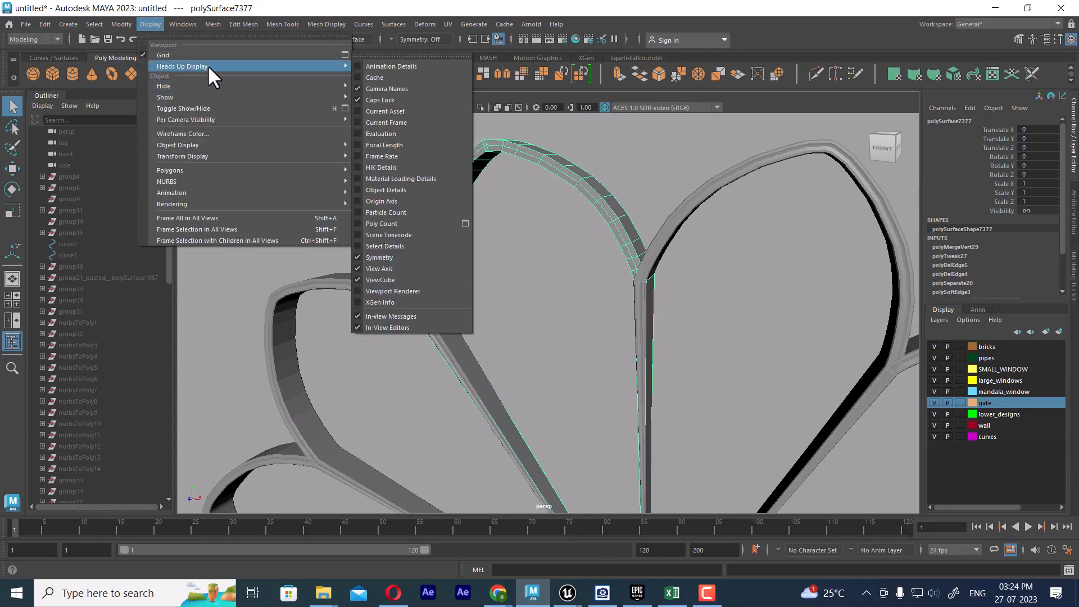
left_click(433, 212)
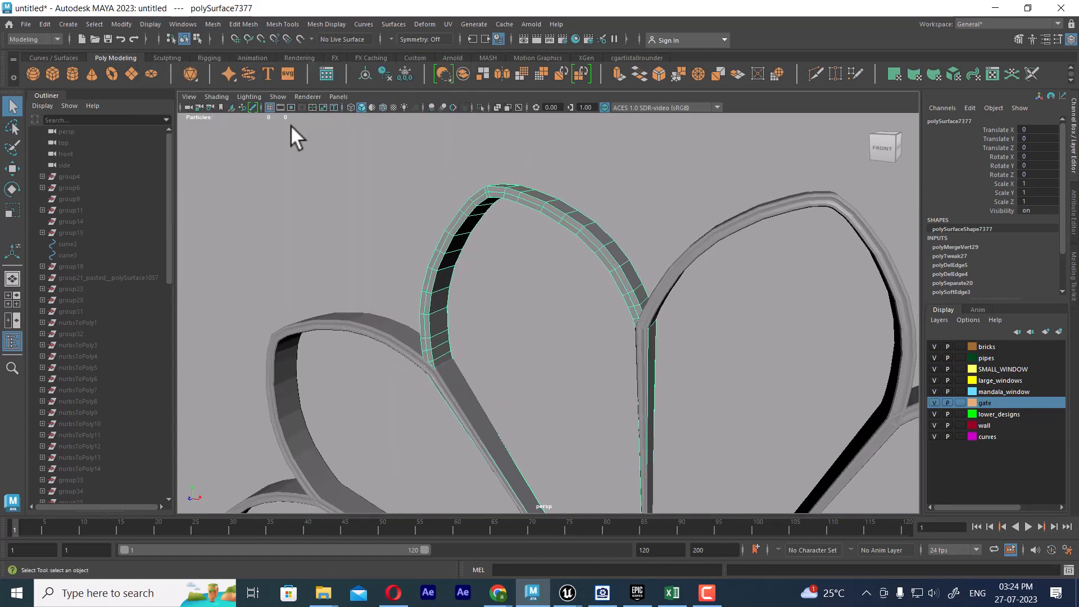
left_click(150, 24)
mouse_move(183, 66)
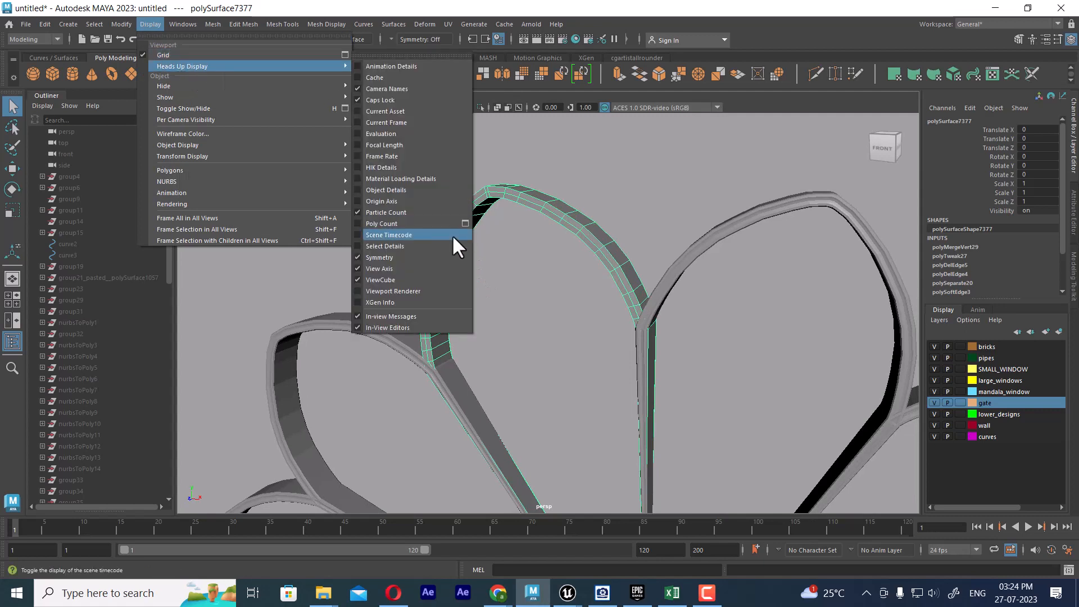
left_click(424, 223)
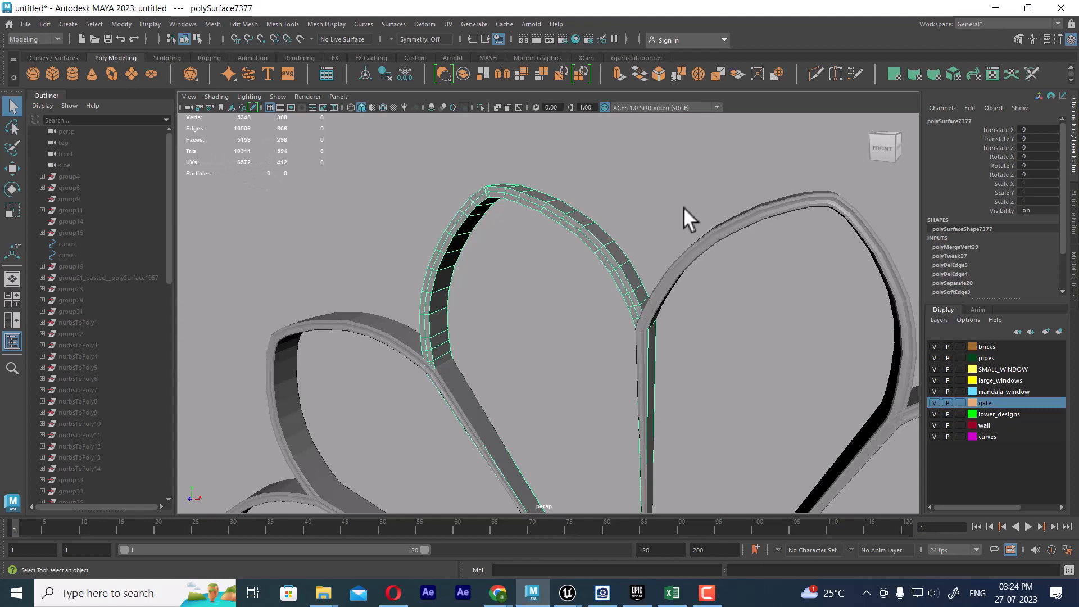
- Compare the polygon counts of the simplified petal and its dense neighbour, and apply Soften/Harden Edges to the simplified petal
left_click(753, 224)
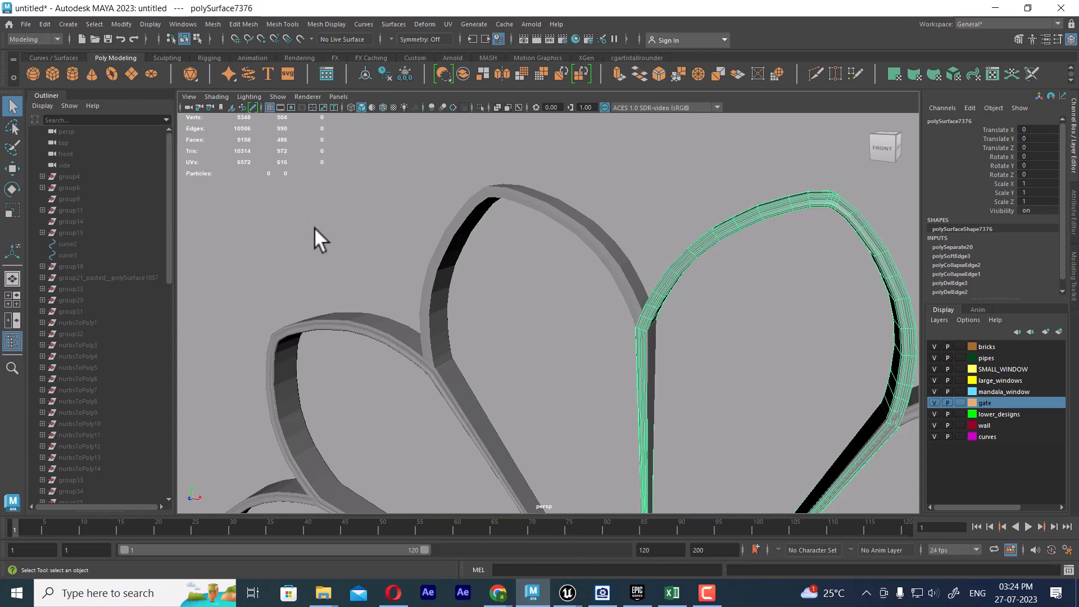
left_click(501, 191)
right_click_drag(440, 194, 573, 243, "shift")
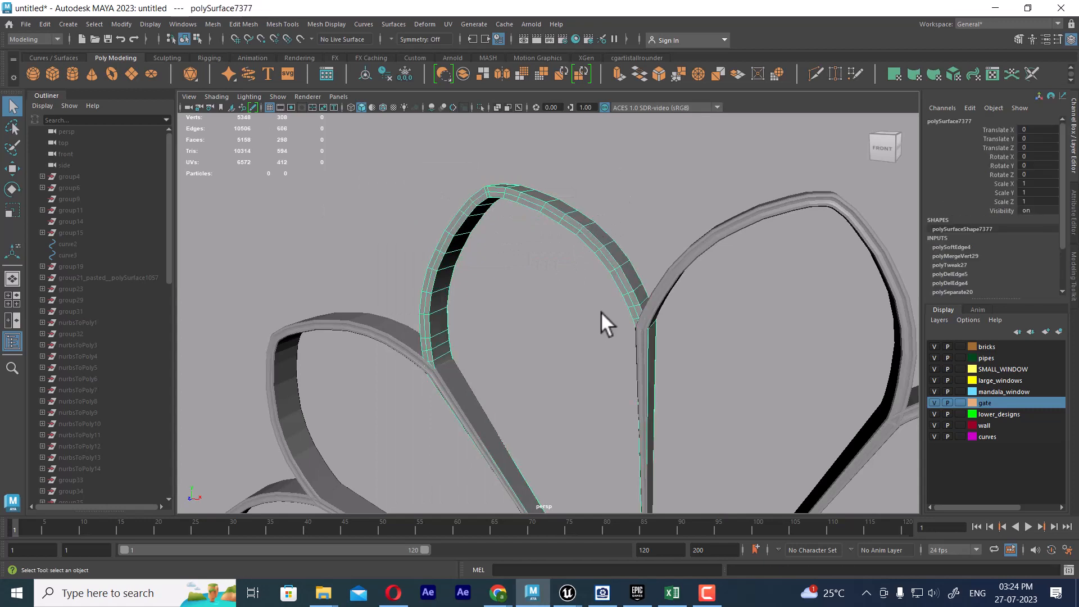
right_click_drag(601, 312, 543, 230, "alt")
left_click(730, 243)
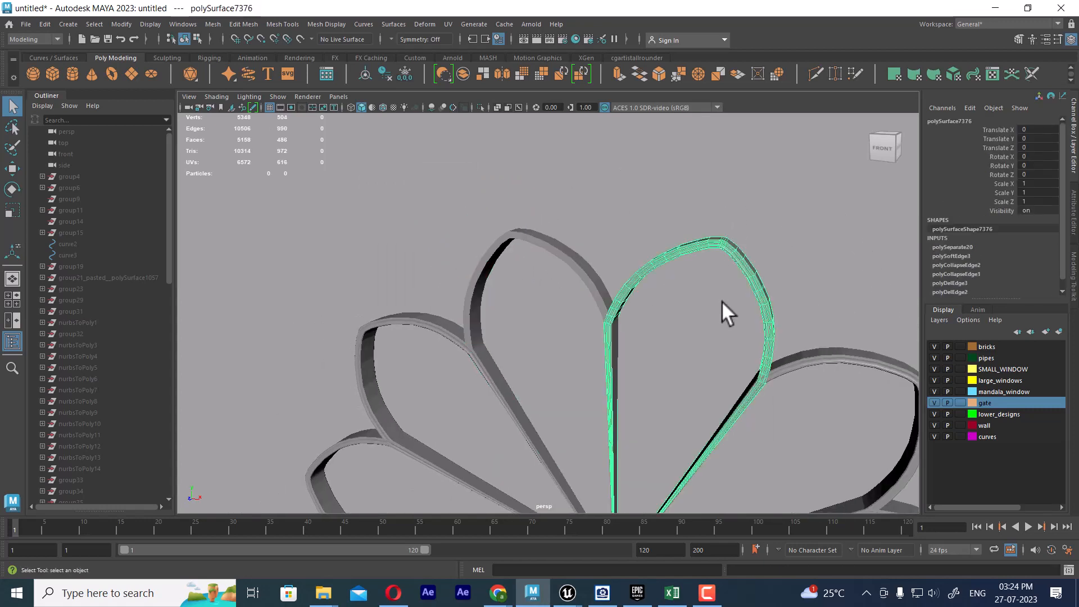
- Unhide the rest of the scene so the full mandala window and its surrounding wall are shown
right_click_drag(721, 302, 629, 234, "alt")
left_click_drag(629, 234, 628, 304, "alt")
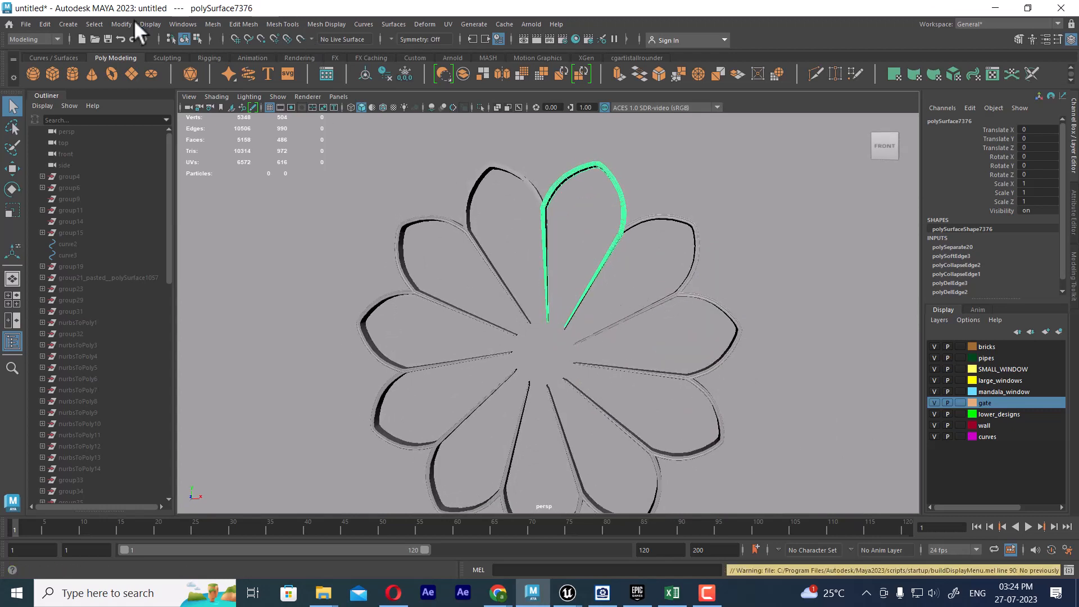
left_click(150, 24)
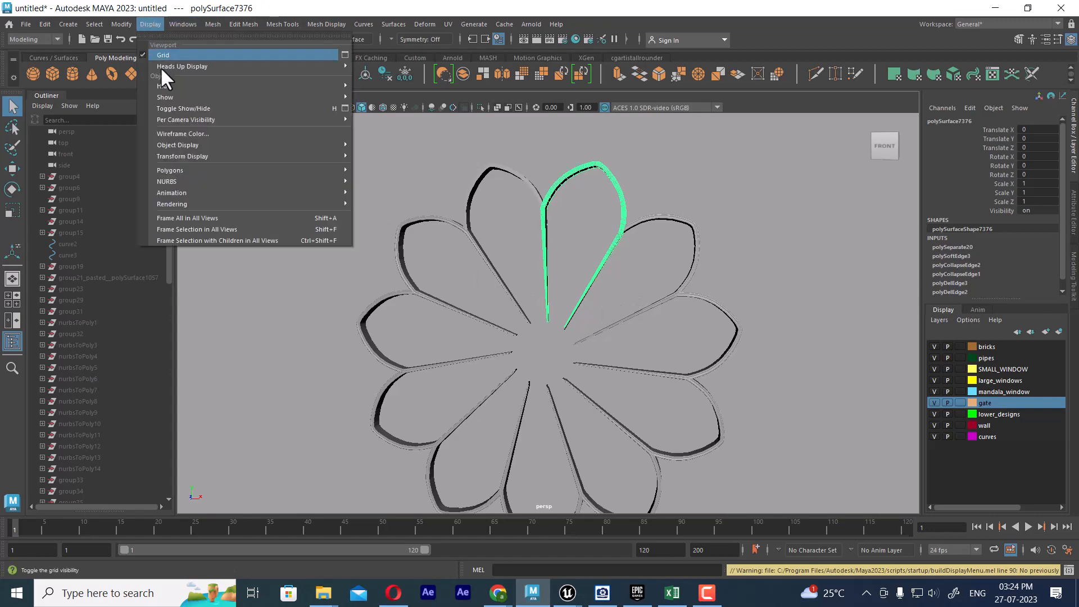
mouse_move(188, 97)
left_click(407, 153)
right_click_drag(624, 287, 581, 198, "alt")
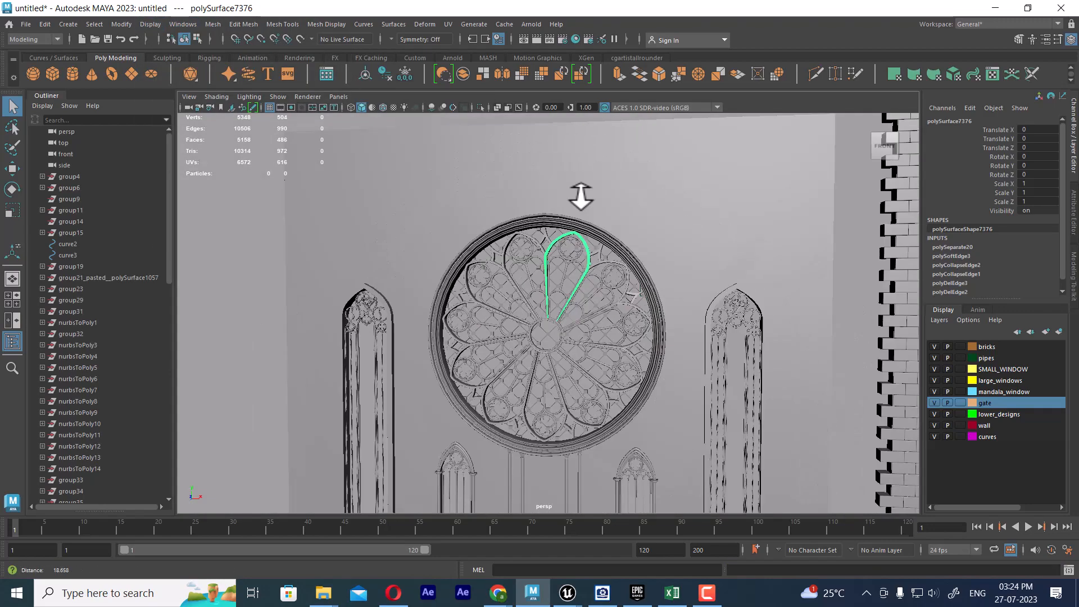
left_click_drag(580, 225, 638, 269, "alt")
right_click_drag(632, 315, 652, 388, "alt")
left_click_drag(647, 315, 583, 297, "alt")
right_click_drag(583, 297, 660, 282, "alt")
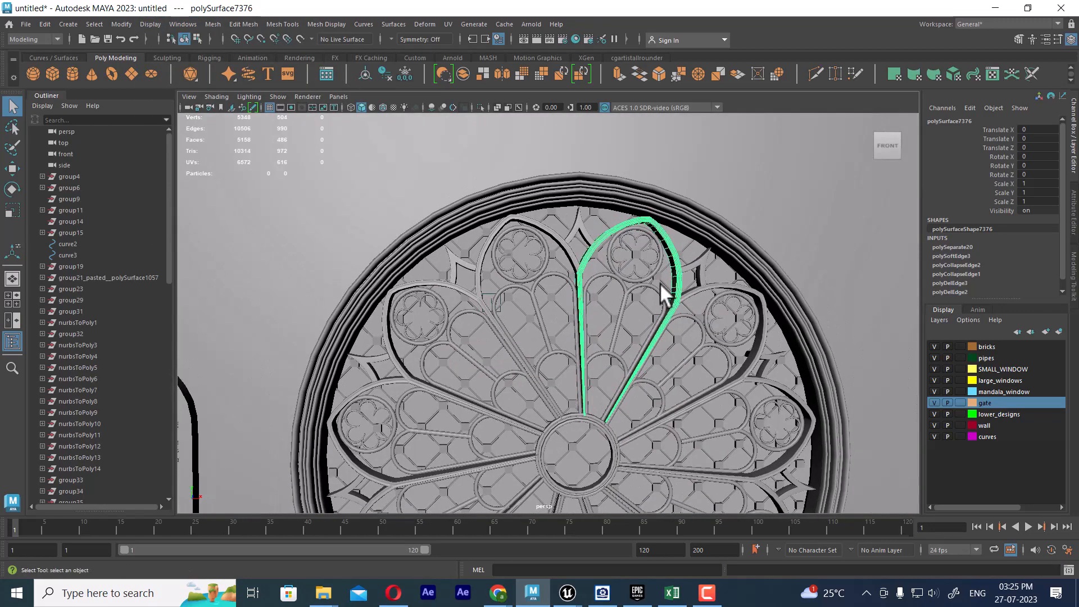
- Select the mandala window's moulded outer ring frame and hide all unselected objects
left_click(680, 222)
key("alt+h")
left_click_drag(679, 237, 687, 217, "alt")
right_click_drag(687, 217, 568, 292, "alt")
left_click(764, 203)
left_click_drag(534, 270, 516, 283, "alt")
left_click(516, 284)
left_click_drag(568, 332, 525, 351, "alt")
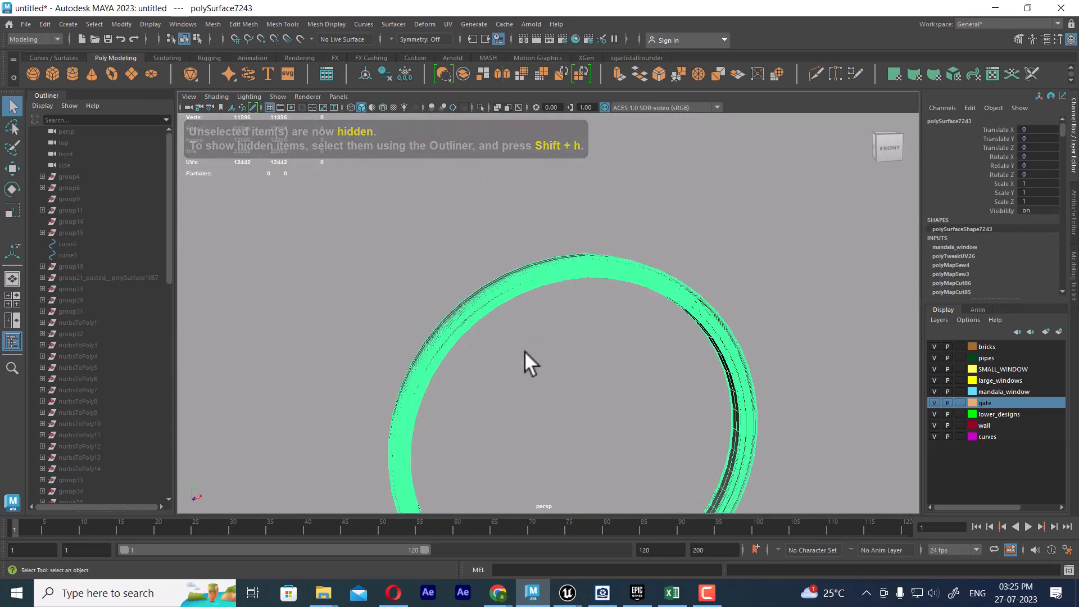
- Center the pivot of the isolated outer ring frame
key("w")
middle_click_drag(589, 398, 578, 273, "alt")
right_click(707, 194)
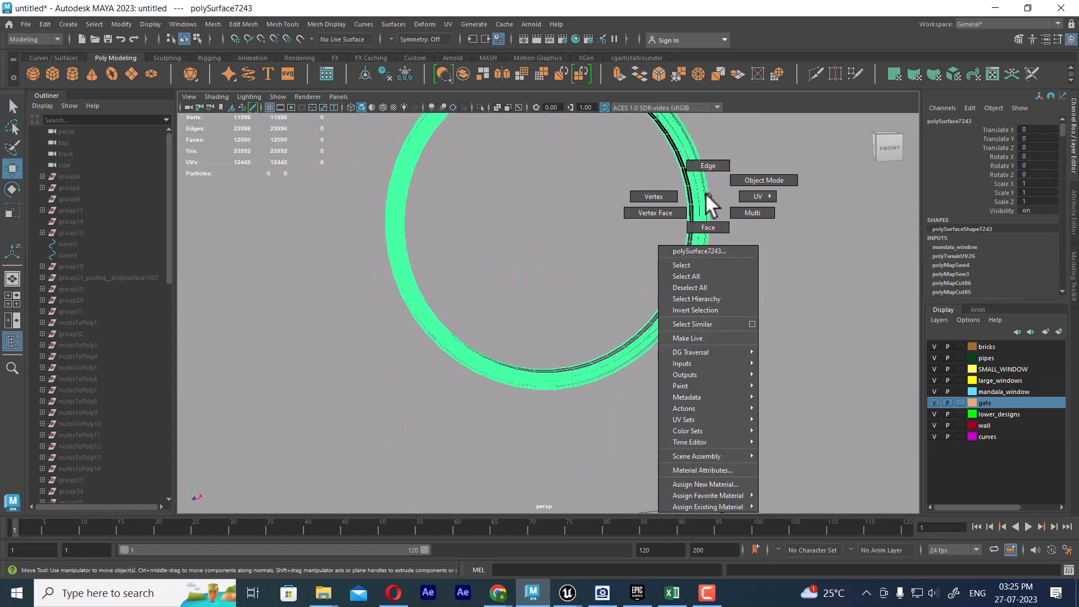
right_click_drag(707, 196, 554, 160, "alt")
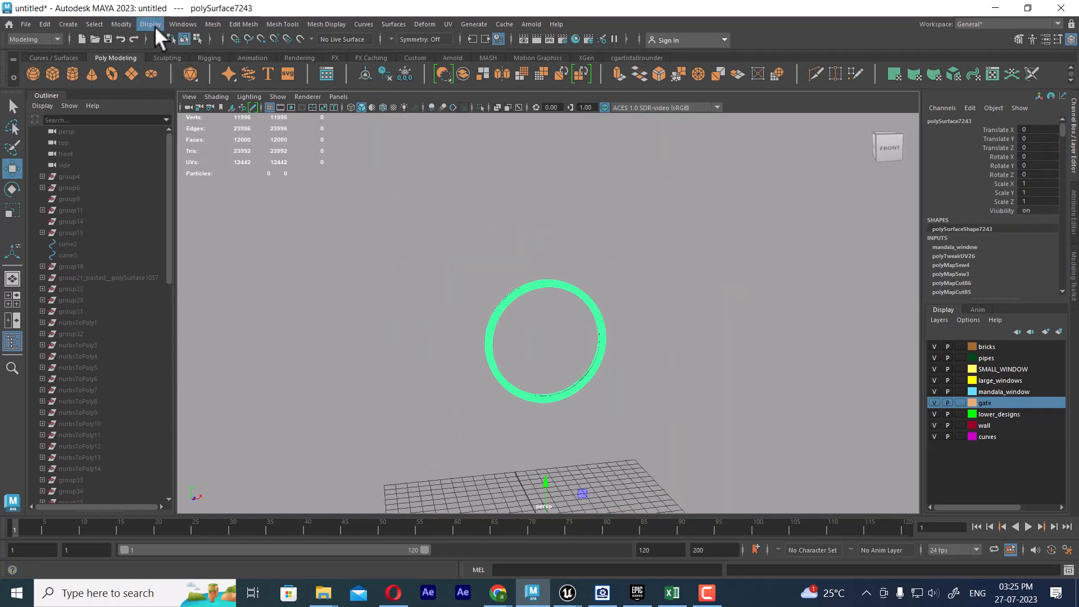
left_click(121, 24)
left_click(162, 106)
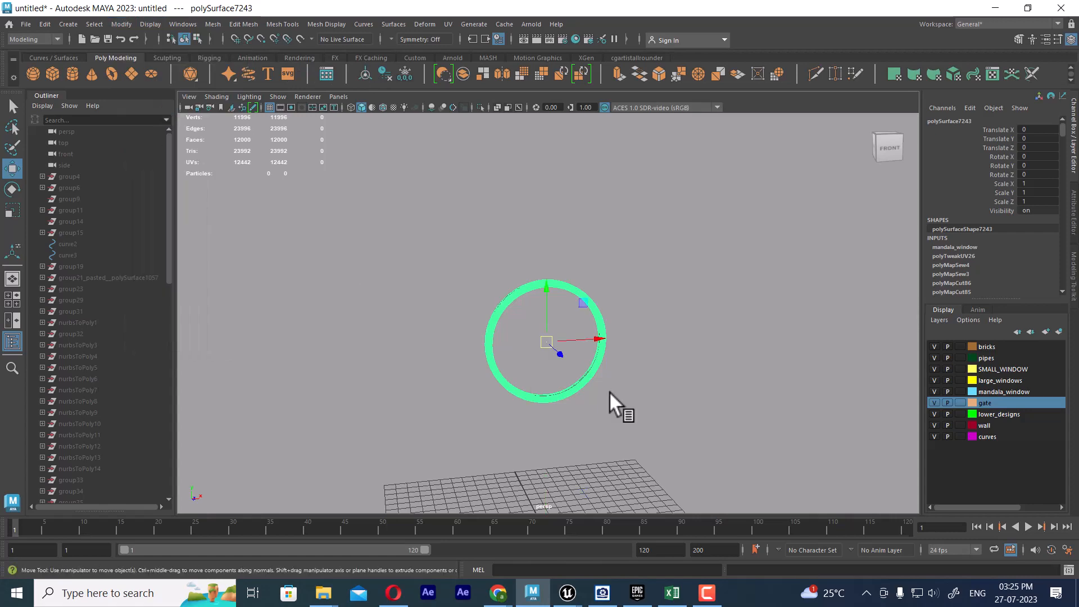
- Duplicate the outer ring frame and hide everything except the duplicate
right_click_drag(609, 392, 744, 286, "alt")
left_click_drag(681, 289, 622, 250, "alt")
right_click_drag(623, 251, 674, 342, "alt")
left_click_drag(674, 341, 652, 254, "alt")
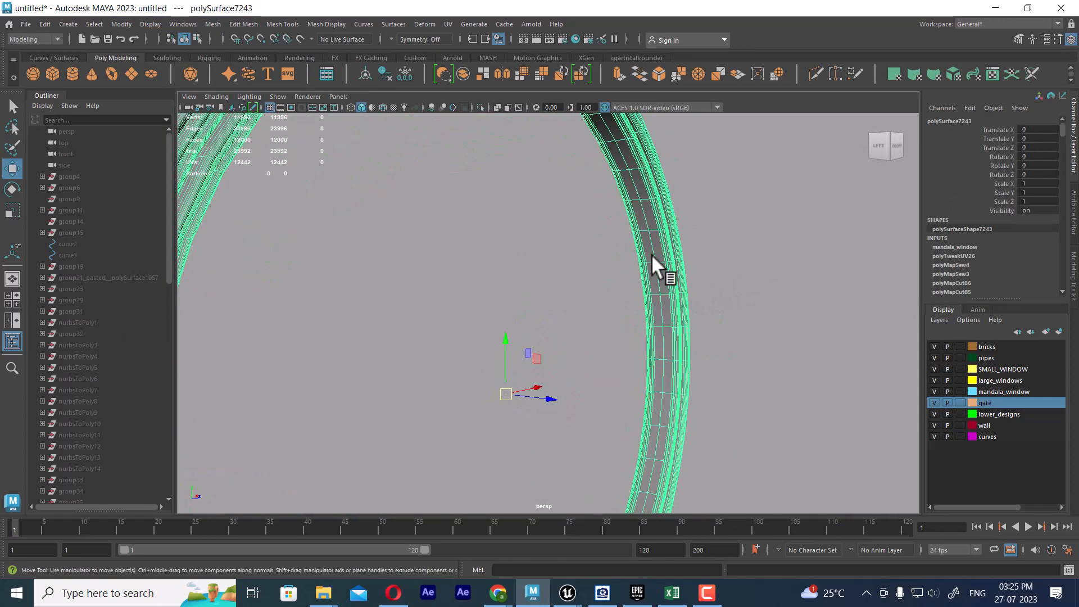
left_click_drag(660, 291, 703, 273, "alt")
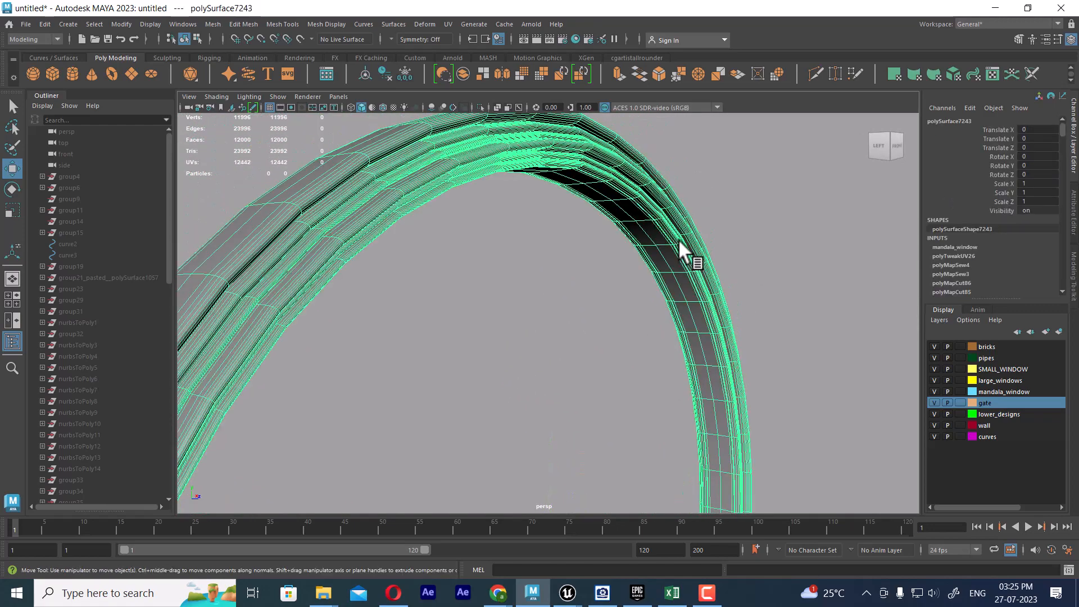
left_click(676, 238)
scroll(649, 264, "down", 3)
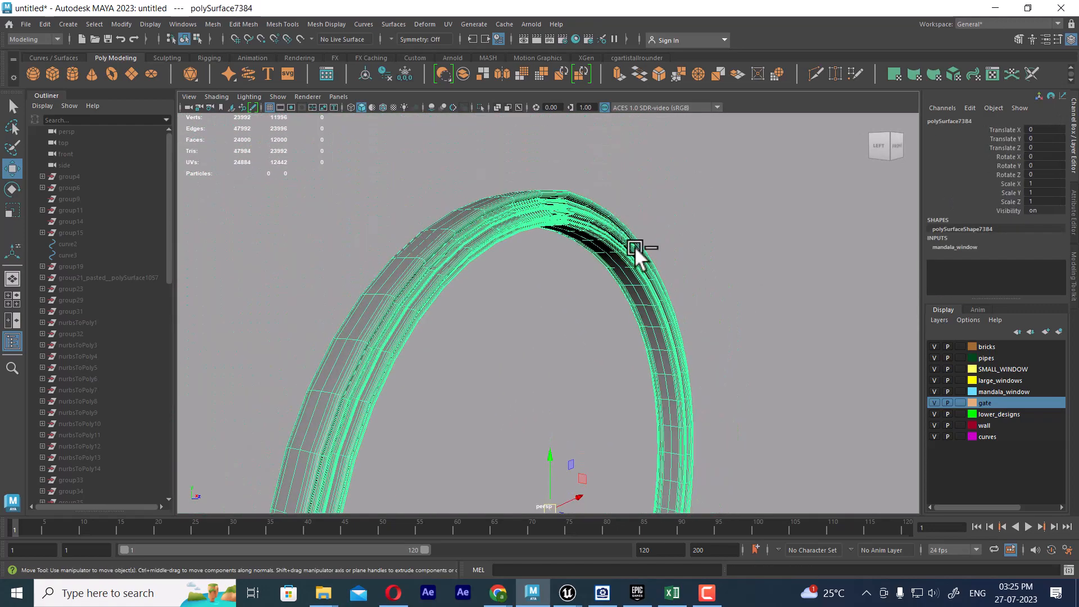
key("alt+h")
- Try to separate the duplicated ring frame into individual pieces
left_click_drag(591, 283, 463, 261, "alt")
left_click(689, 241)
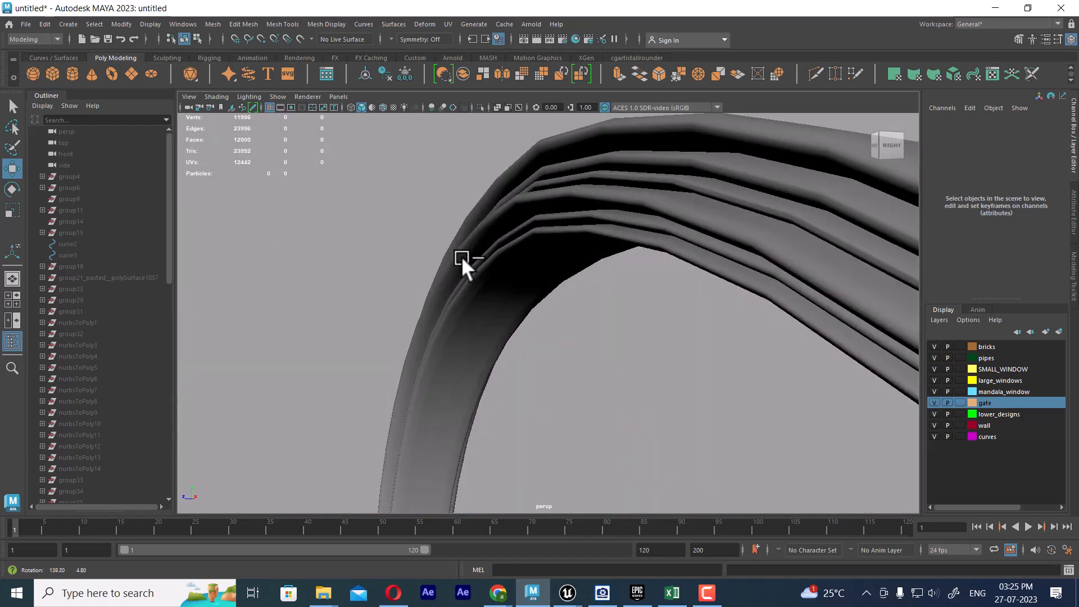
right_click_drag(463, 261, 639, 160, "alt")
left_click_drag(640, 160, 688, 235, "alt")
left_click(592, 263)
right_click_drag(688, 235, 683, 457, "shift")
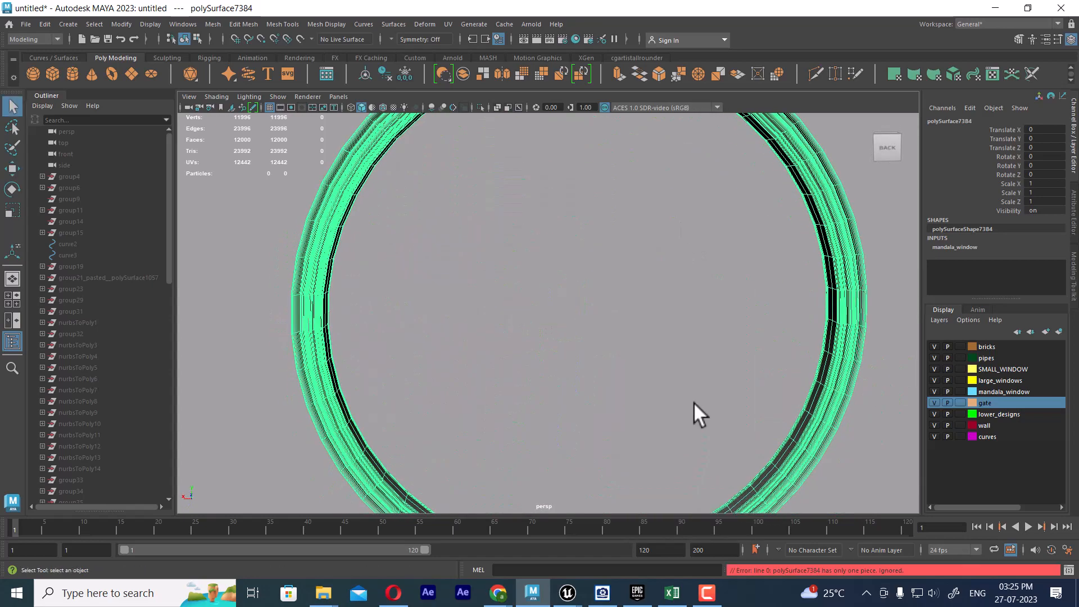
left_click(390, 396)
left_click(332, 352)
- Collapse closely spaced edge rings on the outermost back band of the ring frame to thin its lengthwise edges
scroll(525, 436, "up", 5)
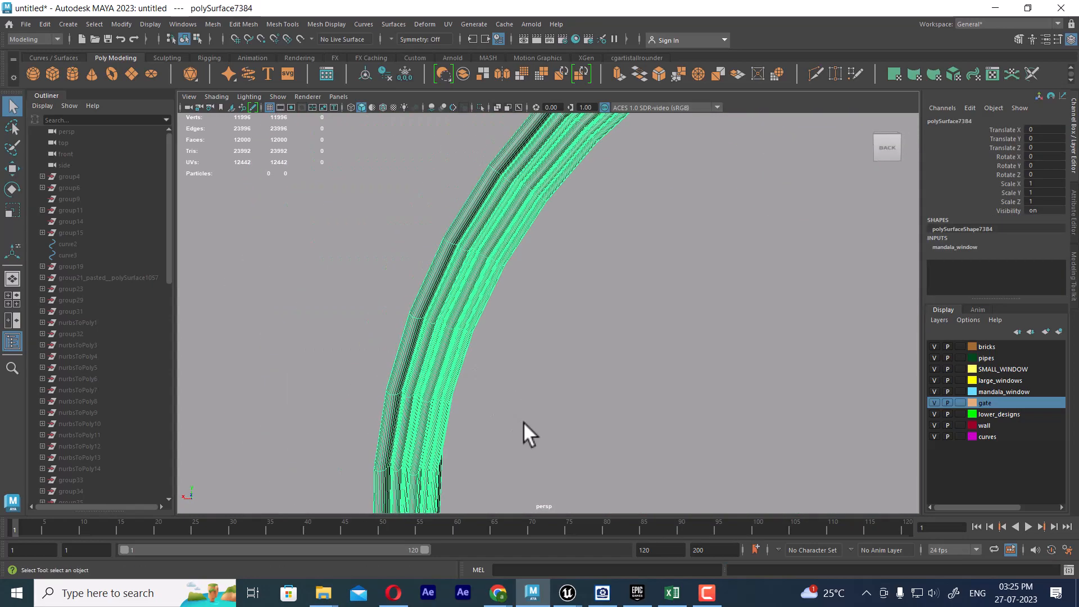
scroll(541, 297, "up", 3)
left_click_drag(541, 297, 677, 225, "alt")
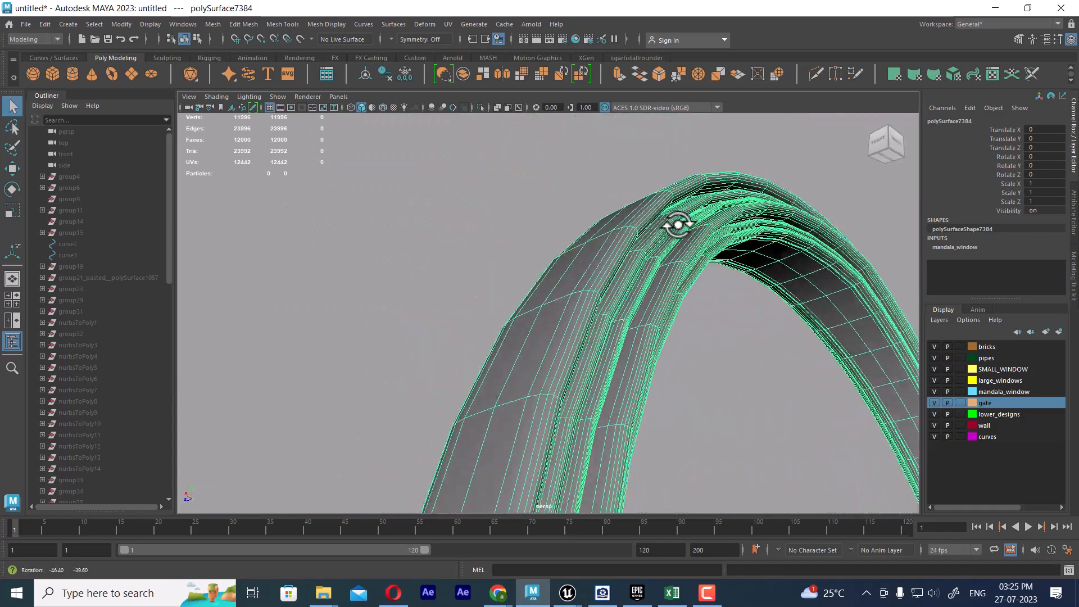
middle_click_drag(677, 224, 654, 256, "alt")
left_click_drag(654, 257, 650, 292, "alt")
right_click_drag(651, 292, 605, 351, "alt")
key("F10")
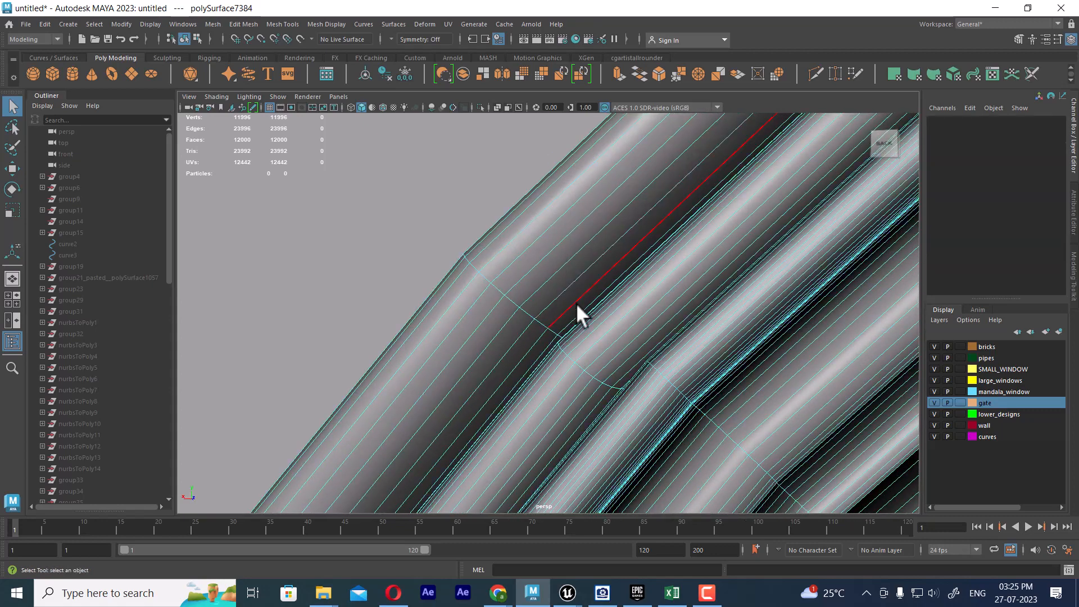
left_click(539, 321)
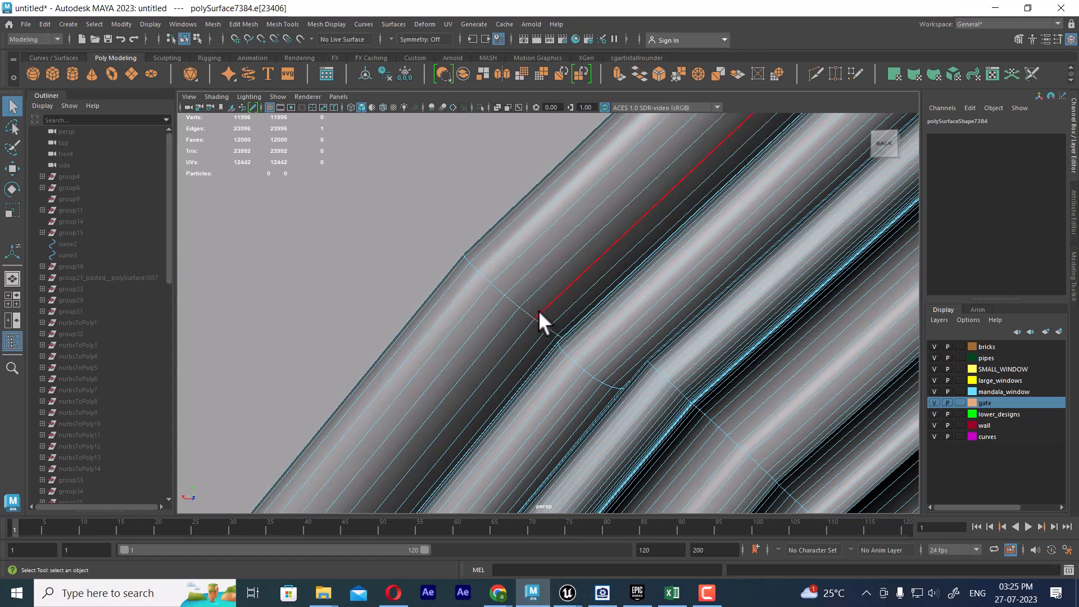
left_click(616, 231, "shift")
right_click_drag(495, 296, 304, 235, "ctrl")
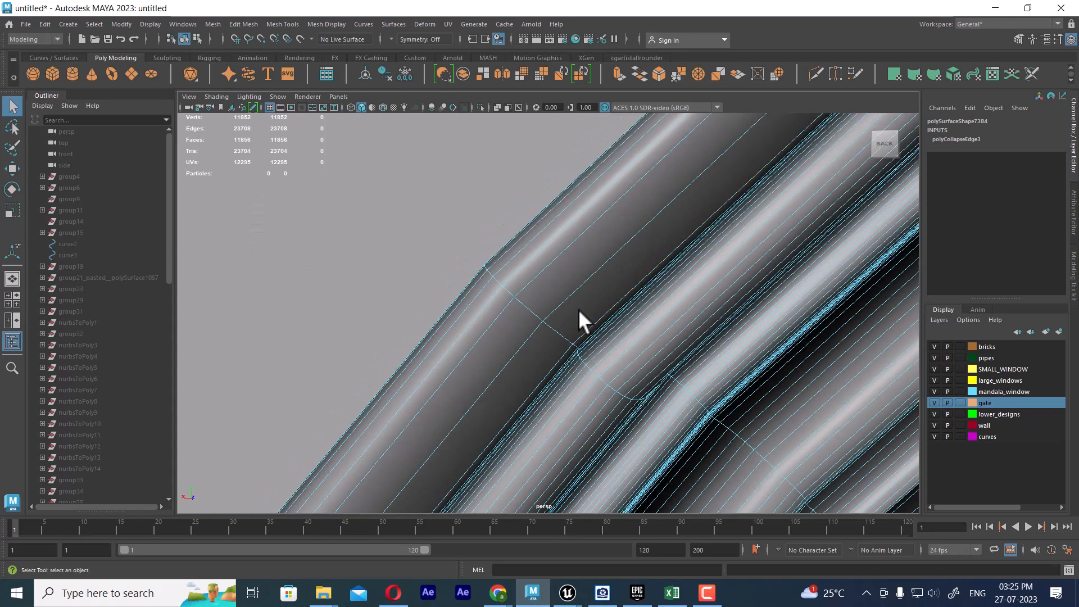
- Collapse two more edge rings on the ring frame's outermost back band, one on each side of the middle
left_click_drag(600, 330, 581, 321, "alt")
left_click(509, 298)
right_click_drag(558, 262, 234, 149, "ctrl")
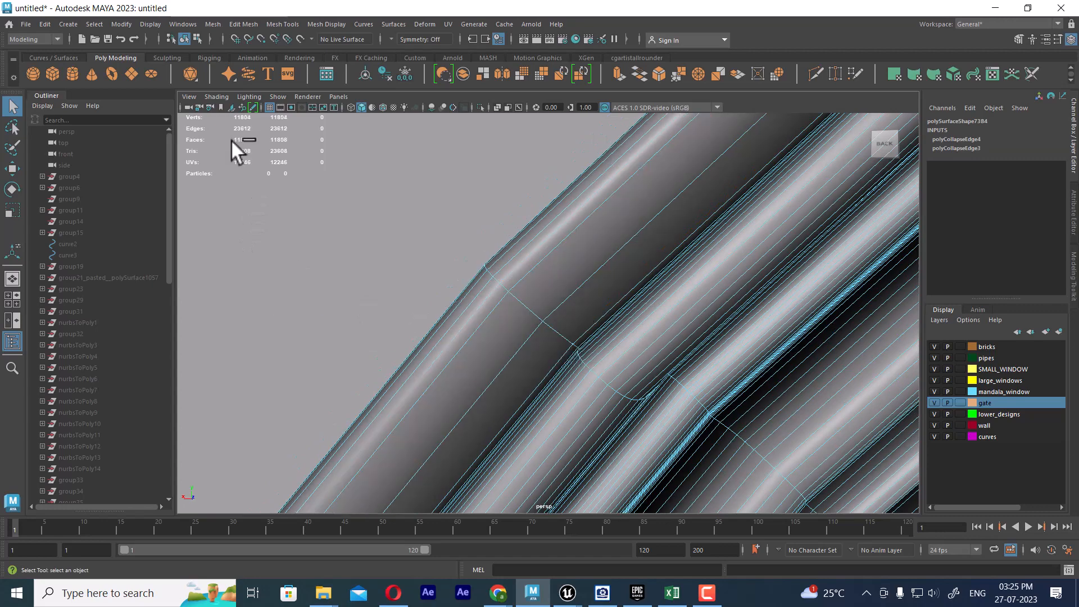
left_click(592, 276)
right_click_drag(689, 215, 525, 232, "ctrl")
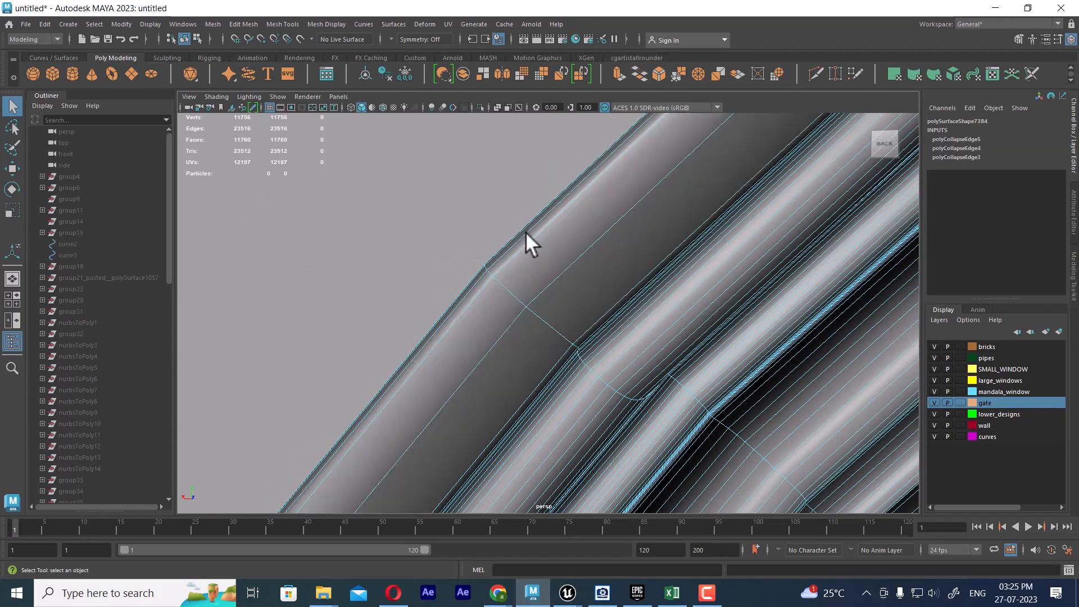
- Collapse two more closely spaced edge rings on the rounded side of the ring frame's outermost moulding
left_click_drag(589, 311, 664, 272, "alt")
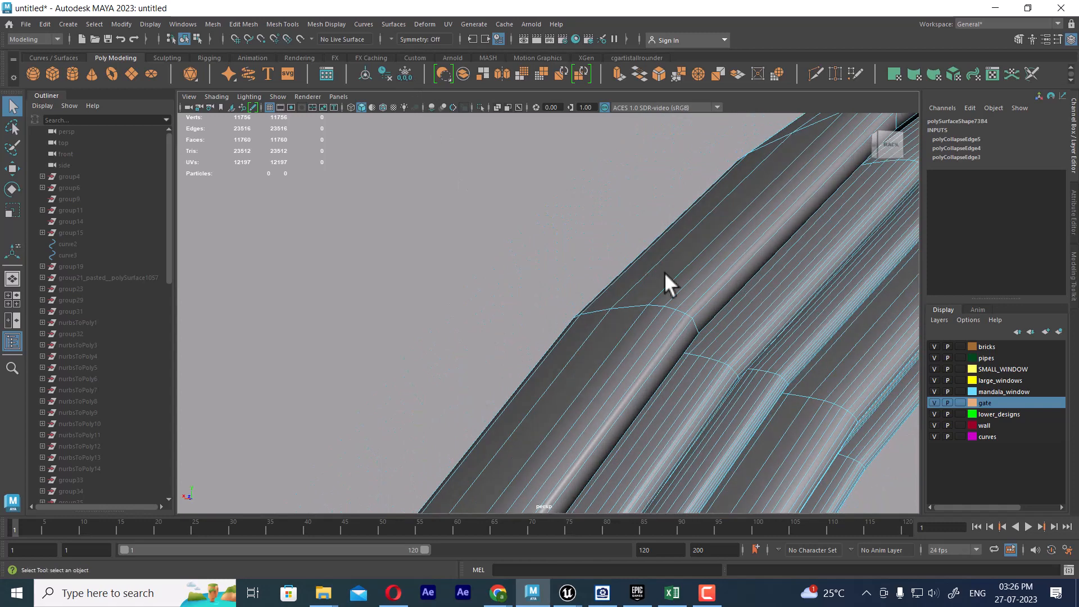
right_click_drag(664, 272, 702, 333, "alt")
left_click(689, 314)
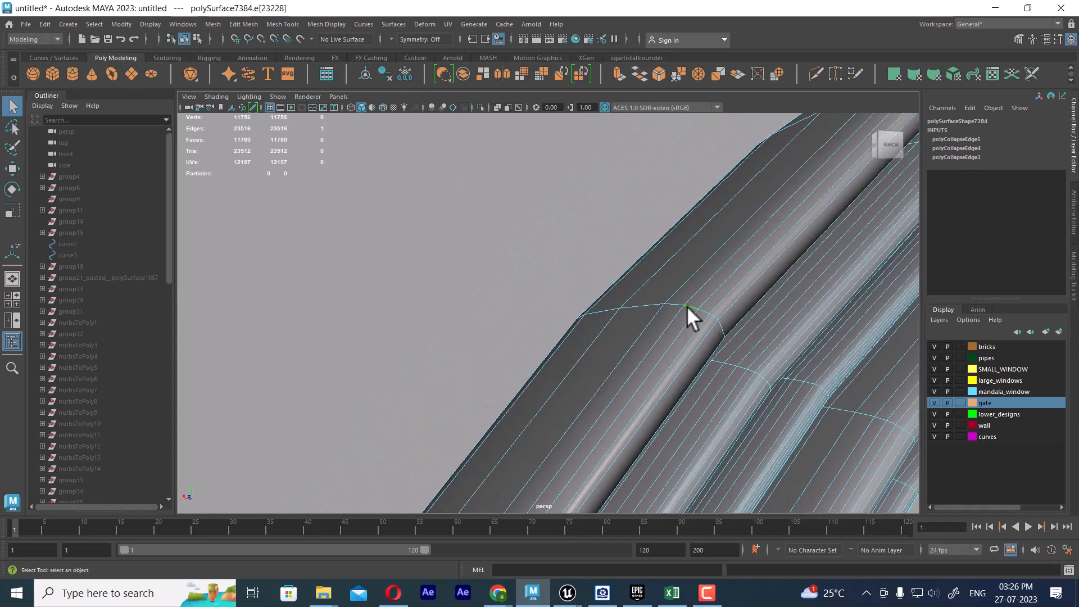
right_click_drag(792, 253, 590, 162, "ctrl")
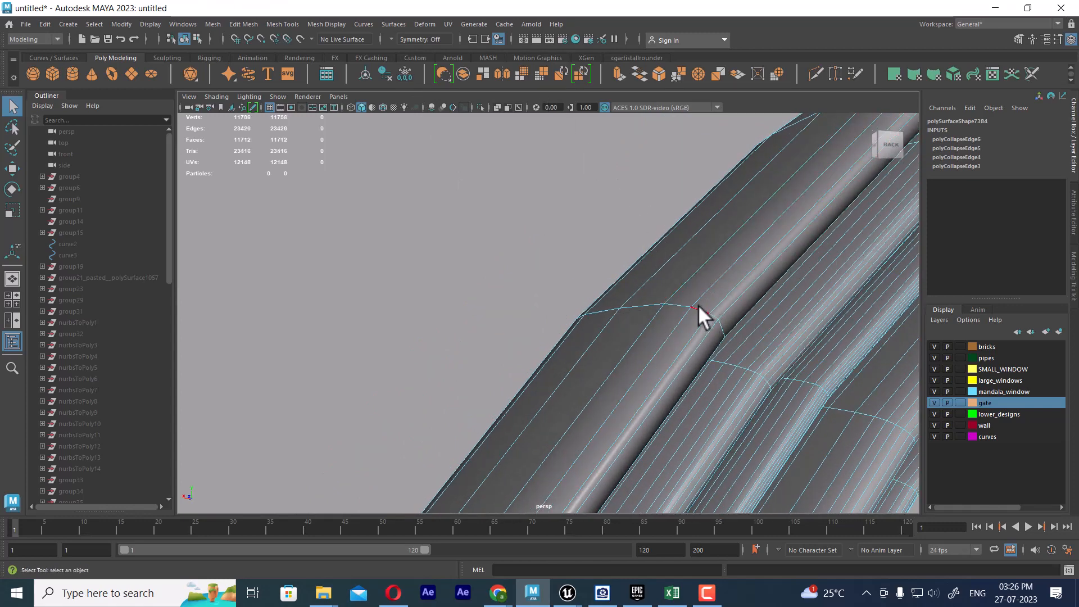
left_click(642, 298)
right_click_drag(715, 260, 404, 124, "ctrl")
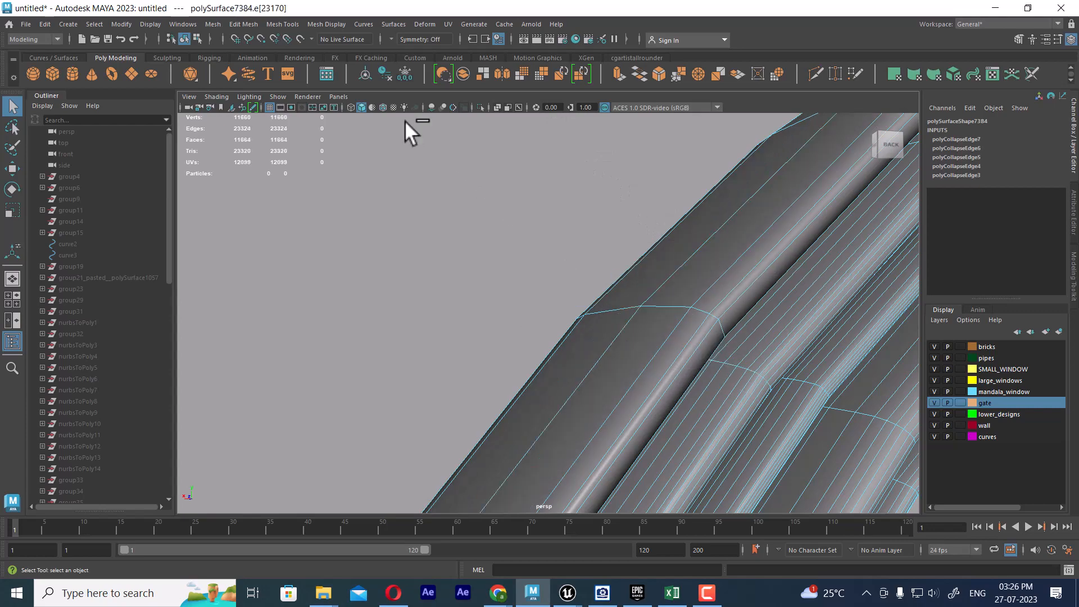
- Collapse one further edge ring on the inner side of the outermost moulding and return to object selection
left_click_drag(720, 337, 706, 315, "alt")
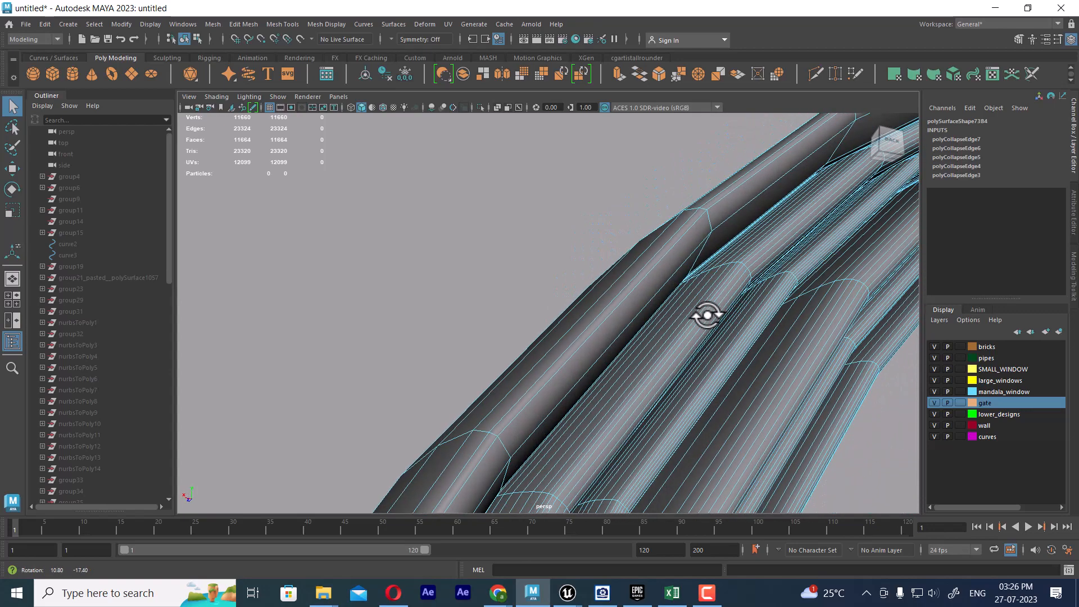
left_click(708, 209)
left_click_drag(709, 208, 751, 181, "alt")
left_click(504, 86)
left_click_drag(579, 186, 700, 218, "alt")
right_click_drag(714, 226, 769, 212)
left_click_drag(805, 287, 784, 370, "alt")
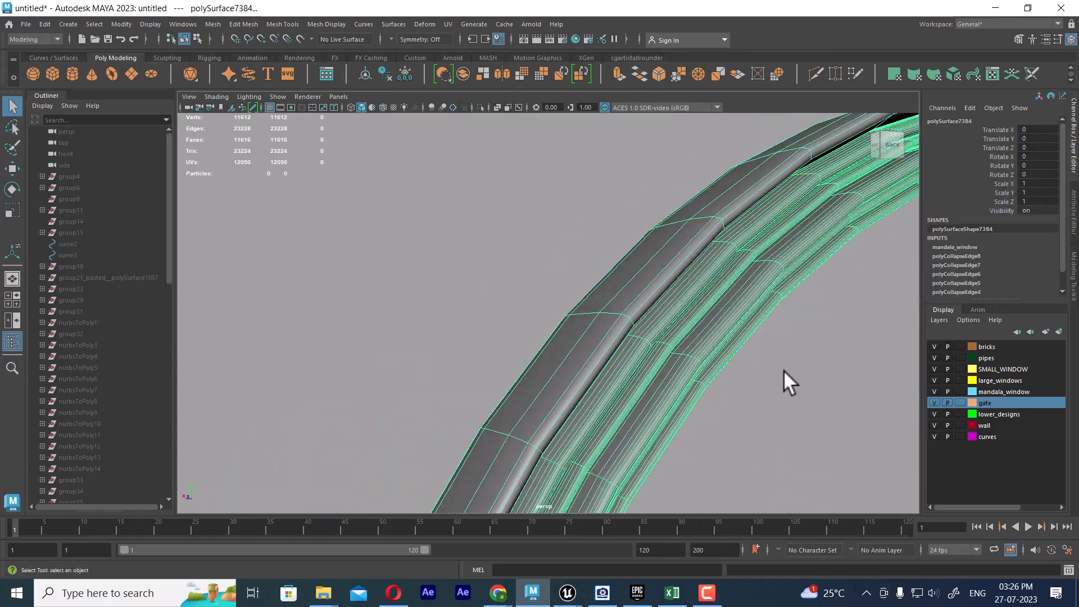
- Examine the ring frame's edge density around its inner side in wireframe and shaded display
left_click_drag(699, 256, 672, 266, "alt")
middle_click_drag(673, 266, 684, 337, "alt")
left_click_drag(685, 337, 562, 349, "alt")
key("4")
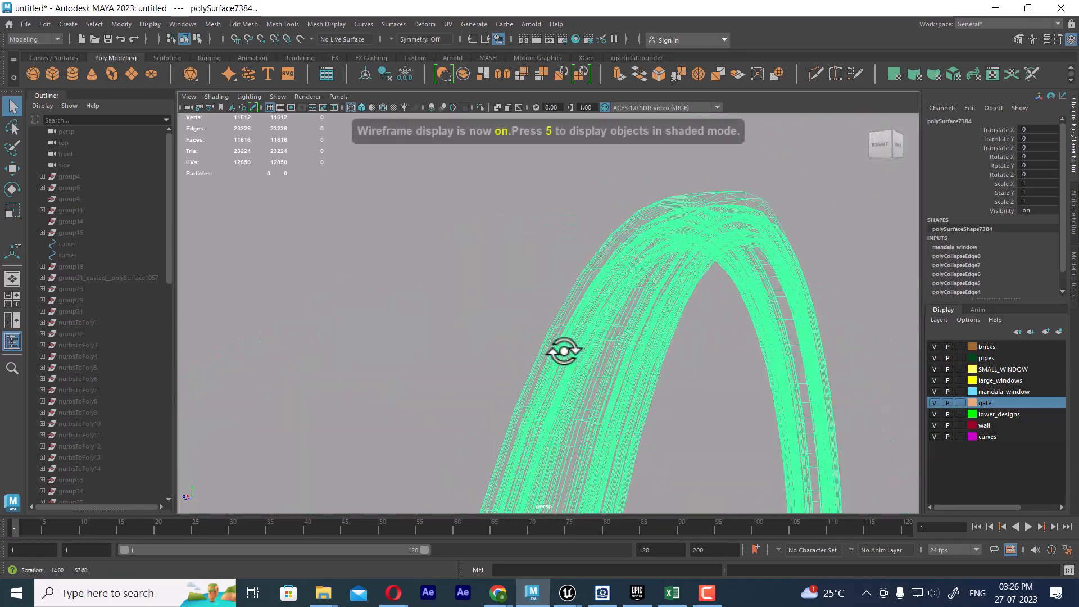
right_click_drag(562, 349, 605, 306, "alt")
mouse_move(604, 306)
left_mouse_down("alt")
mouse_move(559, 299)
mouse_move(606, 308)
mouse_move(579, 311)
mouse_move(658, 378)
mouse_move(640, 284)
mouse_move(578, 314)
mouse_move(539, 369)
mouse_move(545, 320)
mouse_move(575, 337)
mouse_move(571, 371)
left_mouse_up("alt")
key("5")
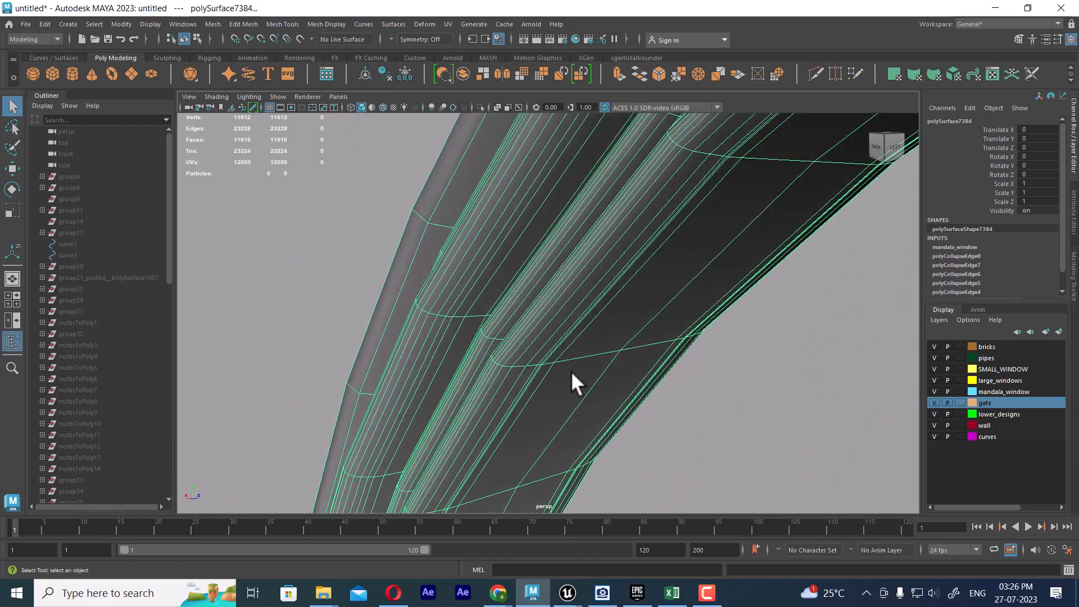
right_click_drag(571, 371, 590, 442, "alt")
- Try to delete six lengthwise edge loops on the innermost band of the ring frame, and undo the deletion
right_click_drag(602, 343, 607, 238)
mouse_move(593, 300)
right_mouse_down("alt")
mouse_move(540, 390)
mouse_move(554, 380)
right_mouse_up("alt")
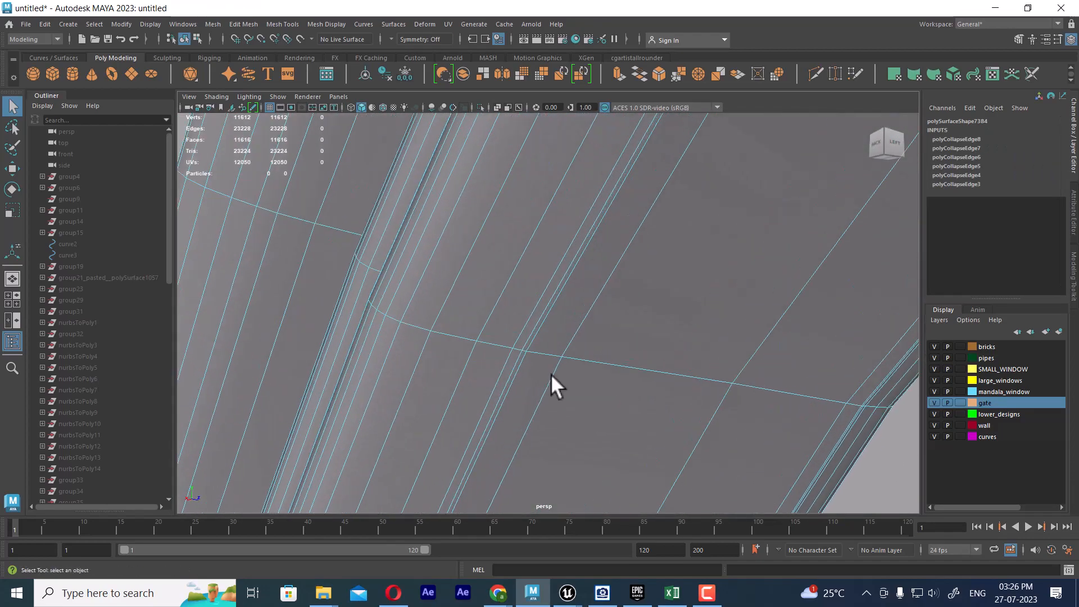
left_click(545, 325)
double_click(535, 325, "shift")
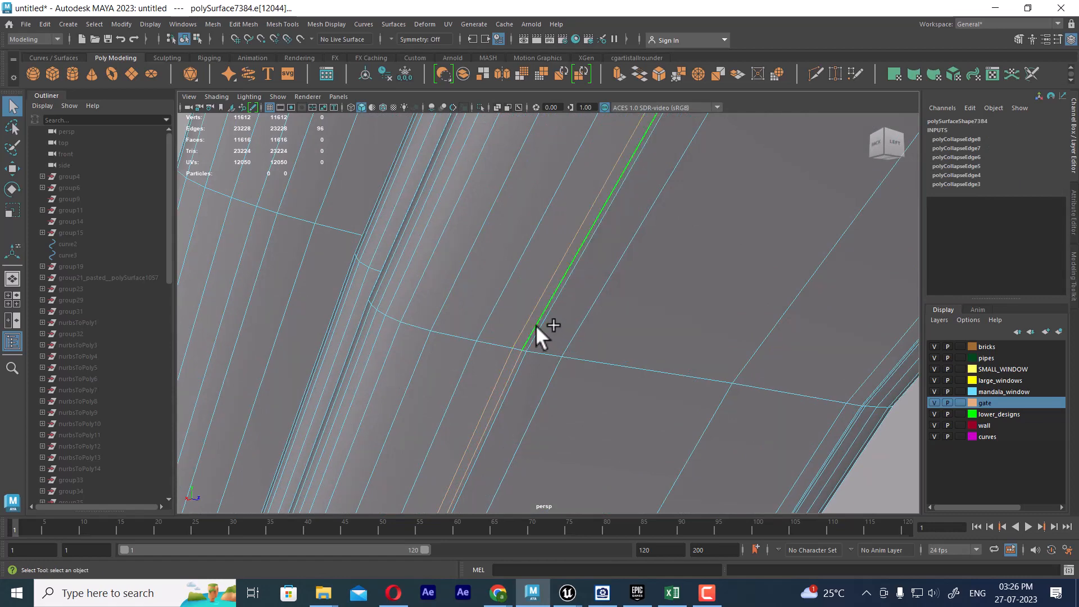
double_click(537, 327, "shift")
double_click(444, 272, "shift")
double_click(425, 276, "shift")
left_click_drag(425, 275, 506, 313, "alt")
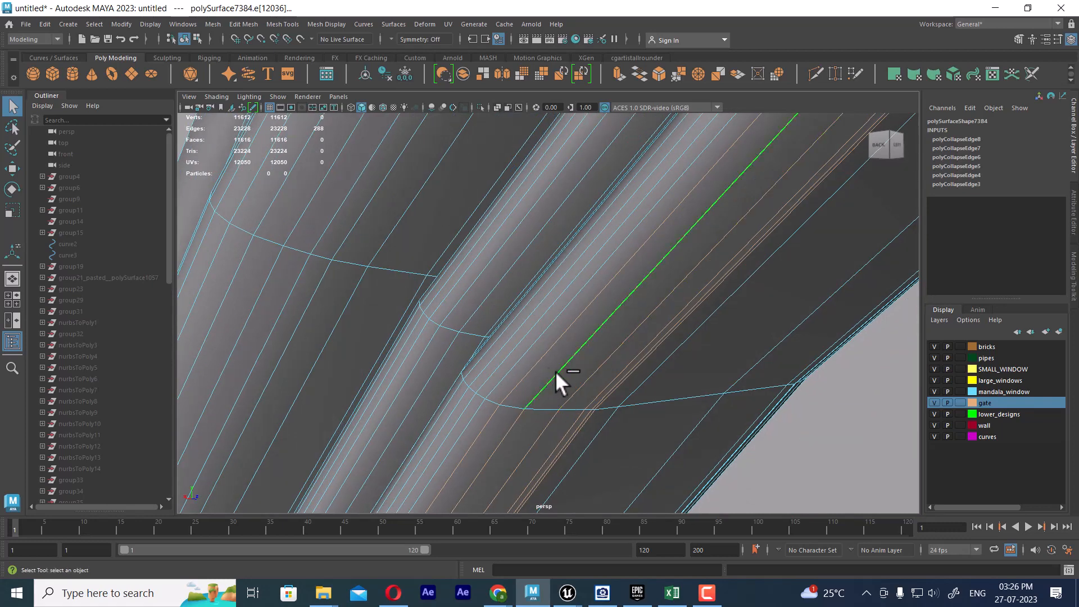
left_click_drag(602, 378, 602, 352, "alt")
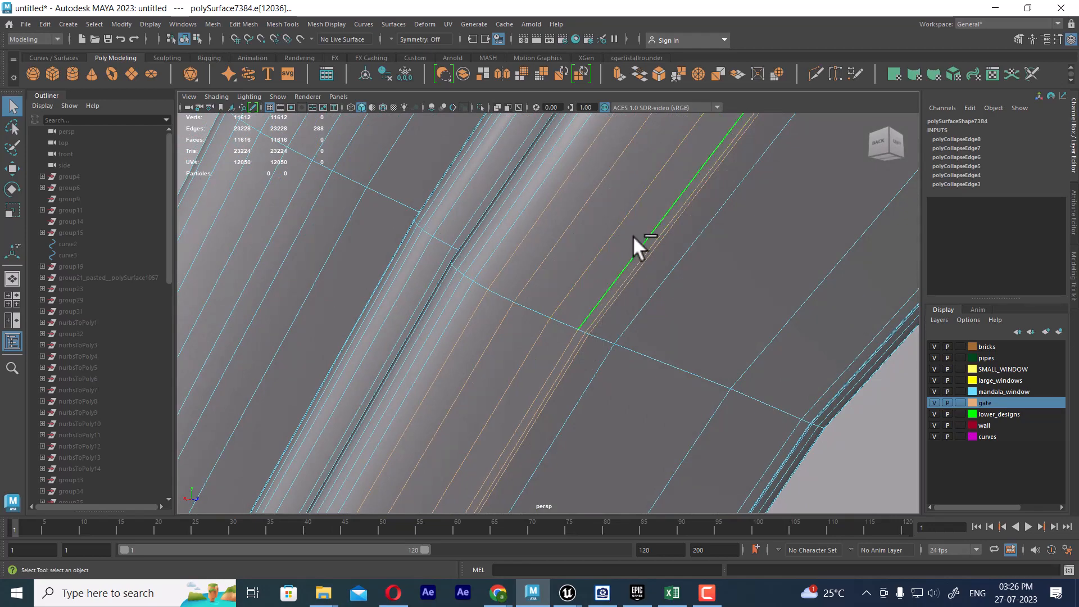
right_click_drag(633, 235, 244, 434, "shift")
scroll(616, 308, "down", 6)
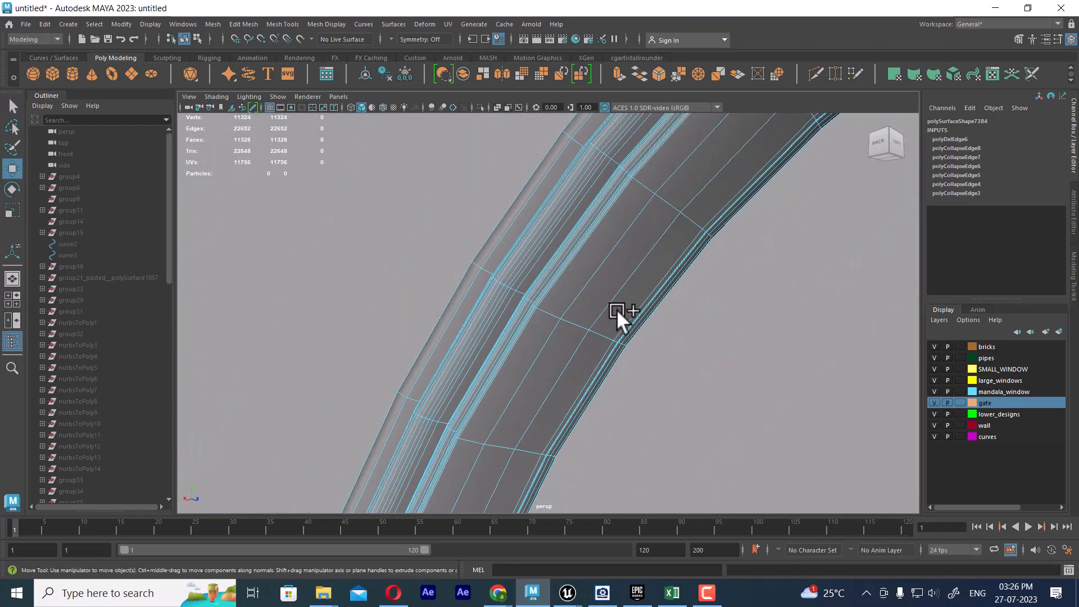
left_click_drag(617, 312, 643, 248, "alt")
key("ctrl+z")
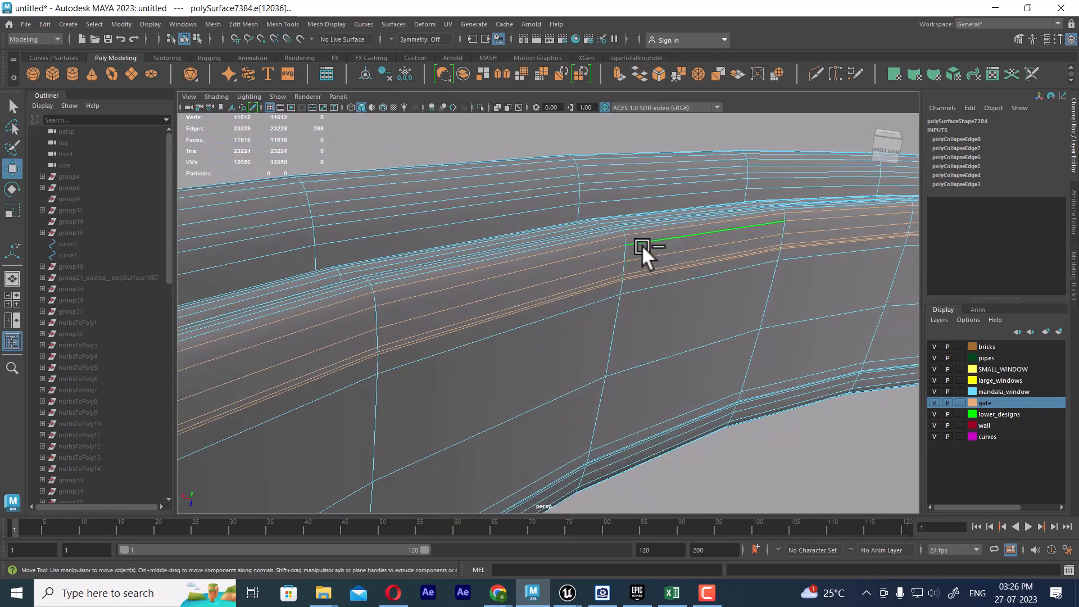
- Delete five lengthwise edge loops on the innermost band, from its rounded crest down to the flat face
left_click(642, 245)
double_click(638, 232)
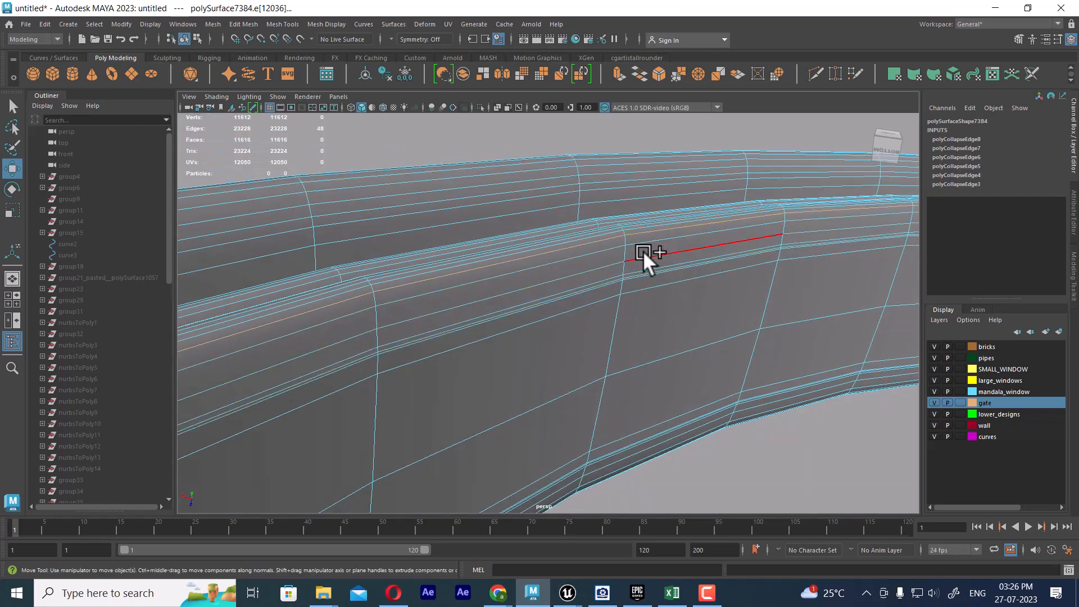
double_click(642, 255, "shift")
left_click_drag(639, 258, 609, 259, "alt")
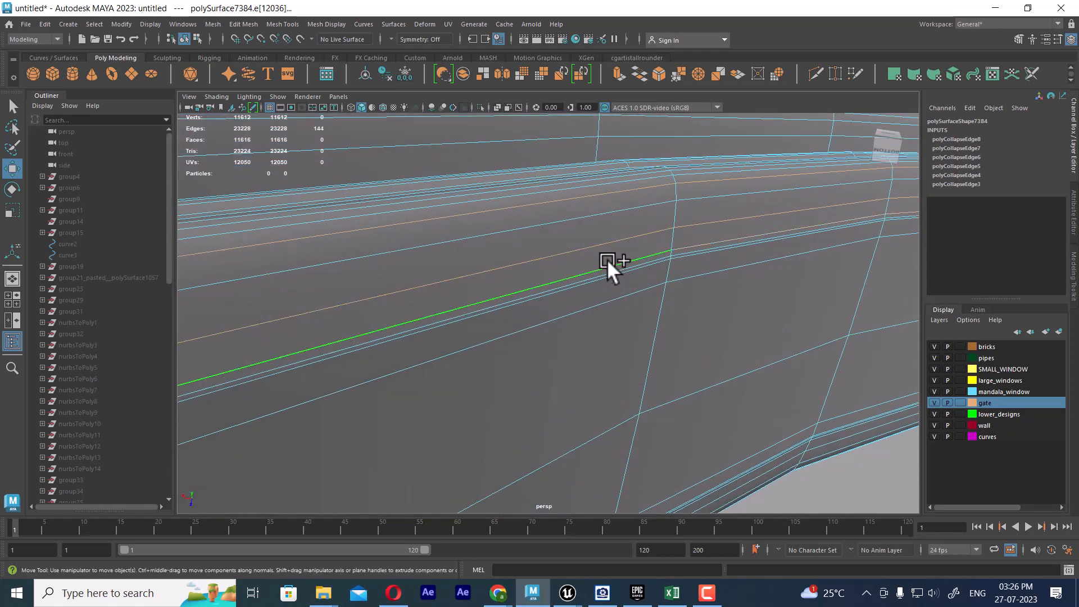
double_click(607, 260, "shift")
double_click(602, 277, "shift")
scroll(713, 299, "down", 5)
left_click_drag(639, 264, 656, 263, "alt")
right_click(657, 263, "shift")
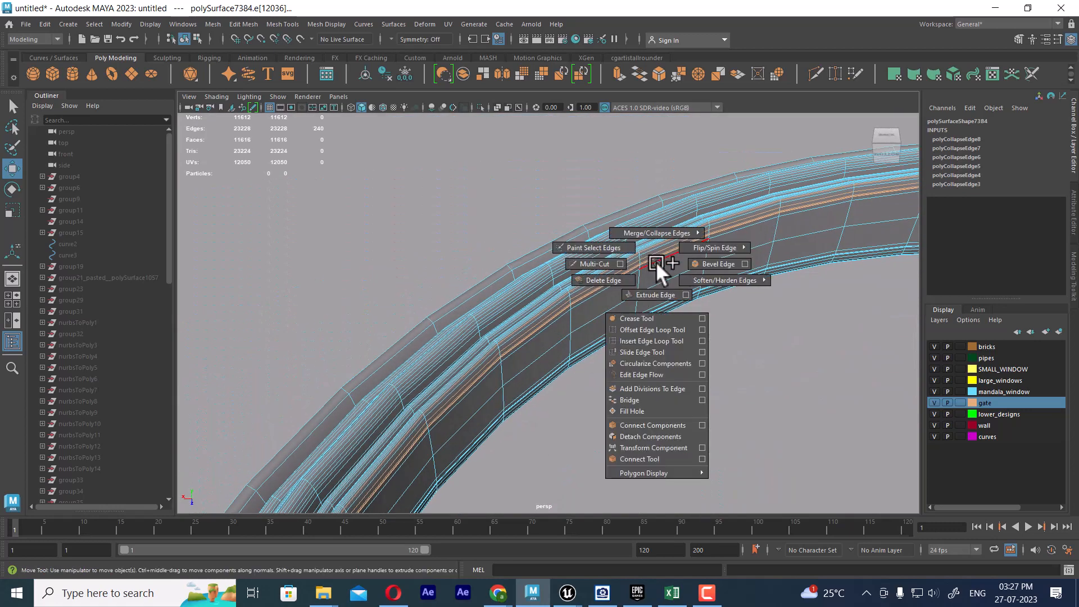
right_click_drag(656, 263, 604, 280, "shift")
- Delete the lengthwise edge loop running along the middle of the innermost band's flat face
scroll(682, 432, "up", 4)
mouse_move(653, 316)
left_mouse_down("alt")
mouse_move(660, 355)
mouse_move(645, 271)
mouse_move(666, 319)
left_mouse_up("alt")
left_click(658, 324)
double_click(657, 323)
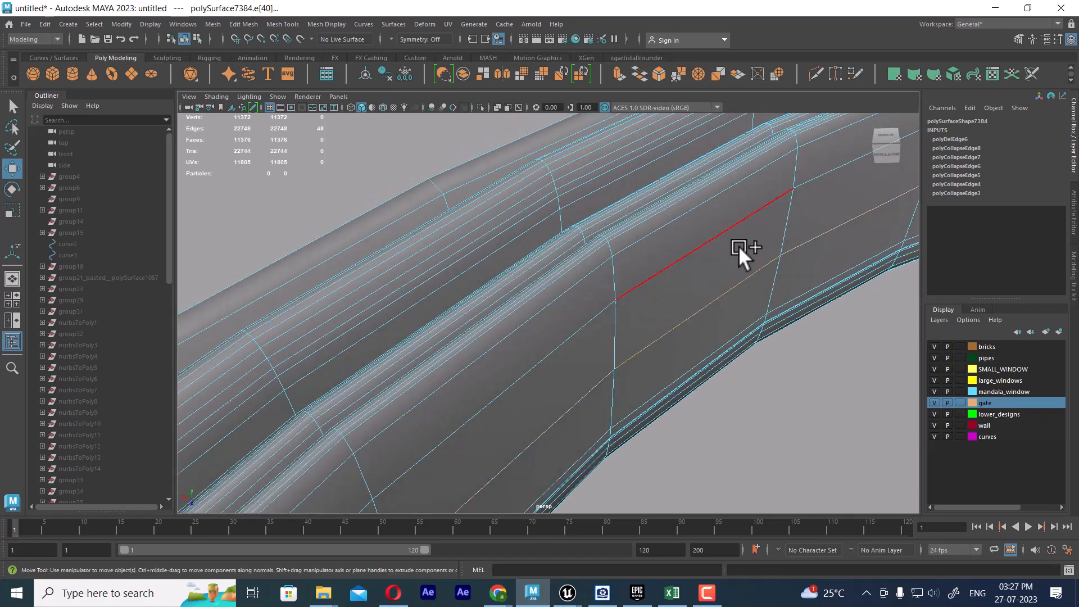
key("Delete")
- Try to delete another lengthwise edge loop on the innermost band, and undo the deletion
double_click(636, 288)
right_click_drag(734, 253, 607, 333, "shift")
scroll(650, 273, "down", 2)
left_click_drag(650, 273, 586, 289, "alt")
key("ctrl+z")
- Delete five lengthwise edge loops on the inward-facing side of the broad middle moulding at the back
scroll(621, 371, "up", 4)
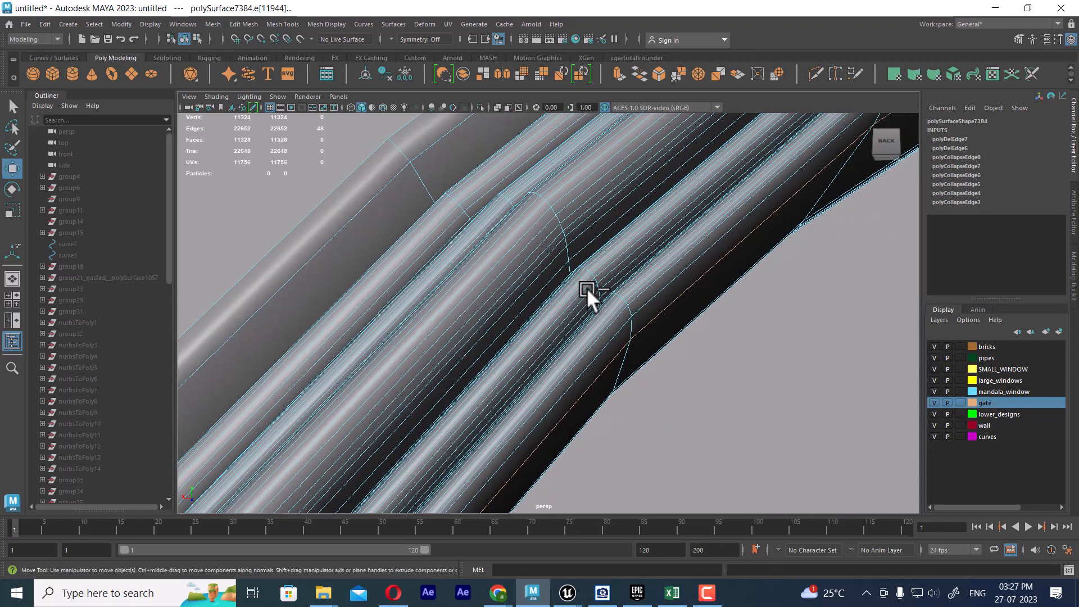
left_click_drag(554, 233, 554, 241, "alt")
left_click(554, 241)
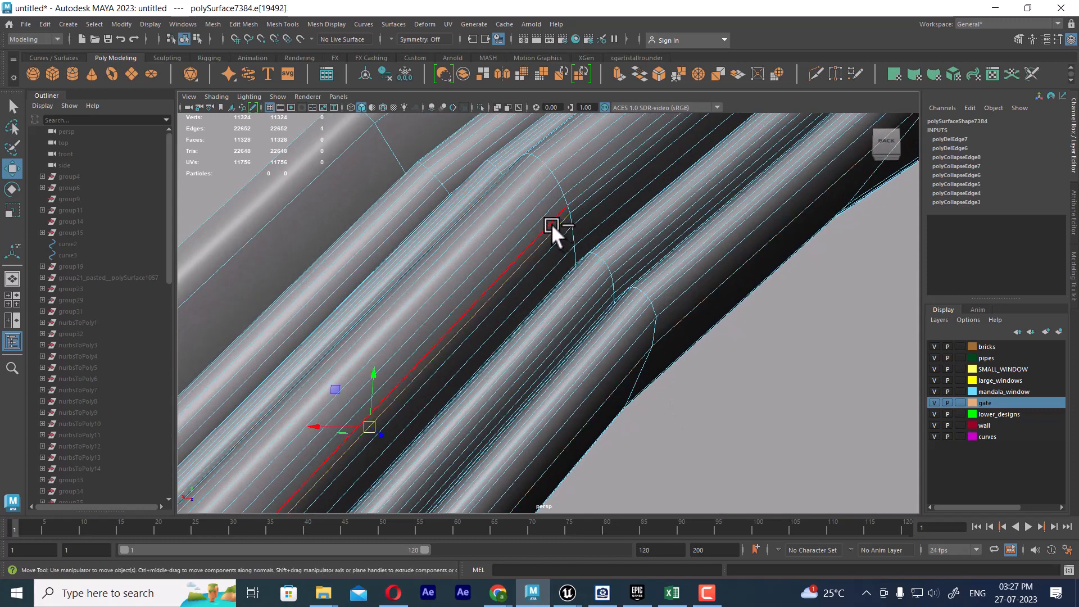
left_click(550, 218)
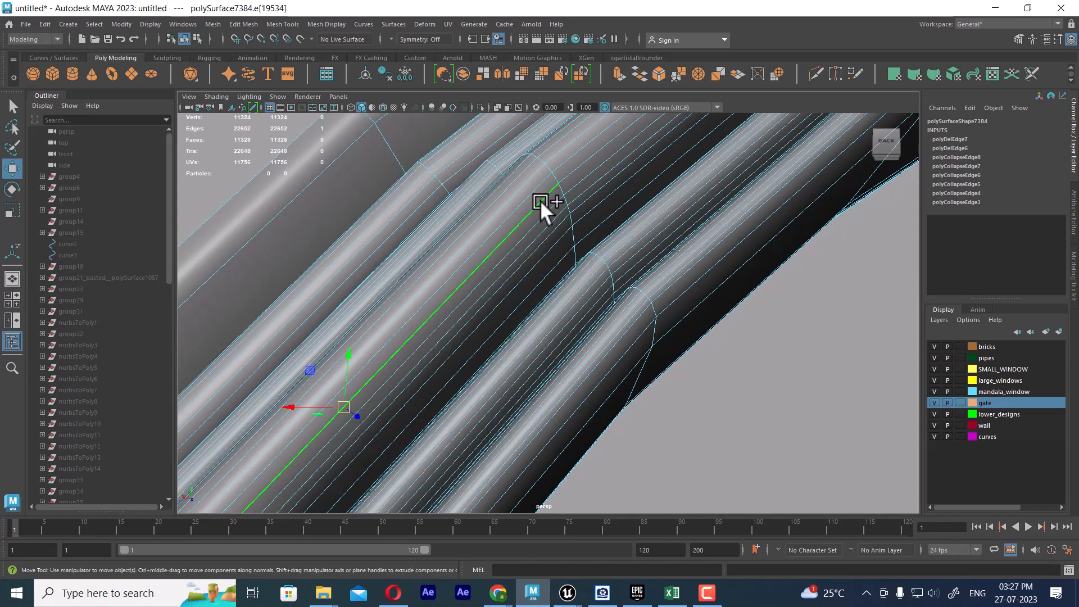
double_click(549, 212)
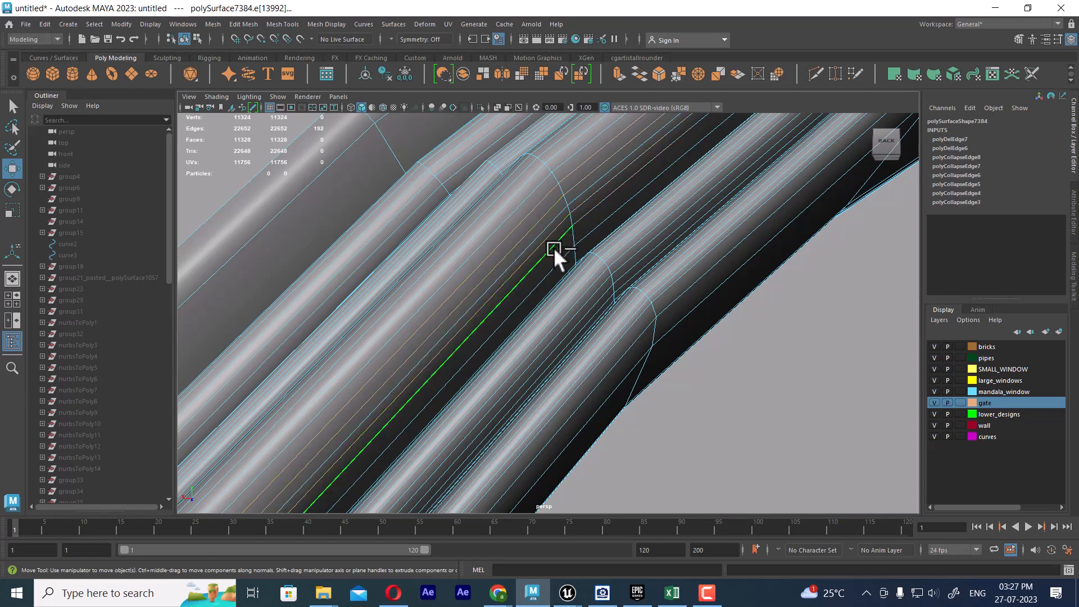
double_click(516, 204)
right_click_drag(534, 217, 513, 248, "shift")
- Delete four lengthwise edge loops along the crest and outward-facing side of the broad middle moulding
left_click_drag(578, 289, 573, 249, "alt")
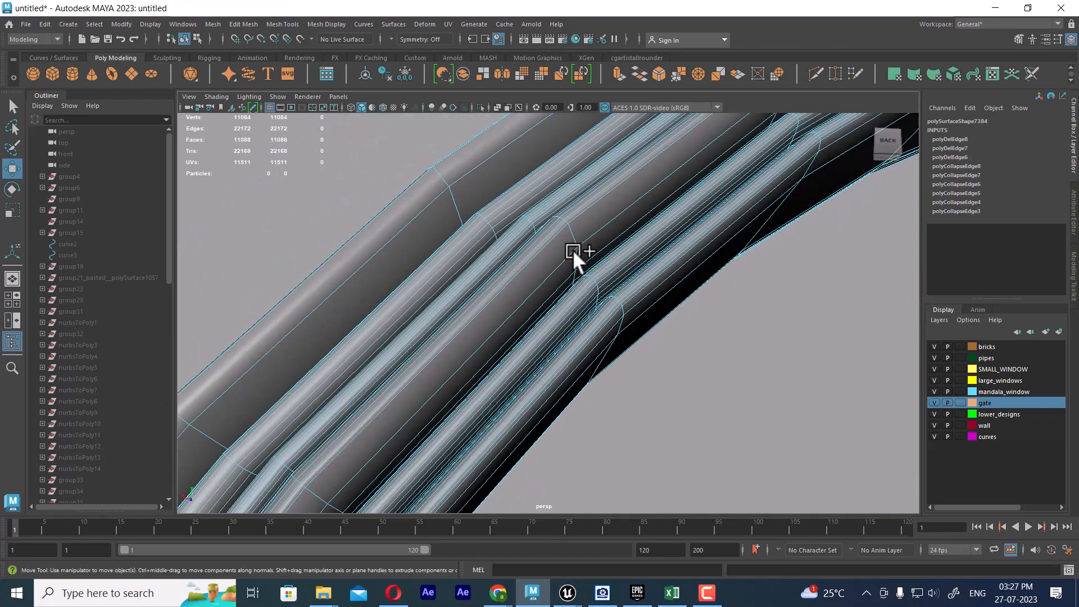
right_click_drag(574, 246, 541, 322, "alt")
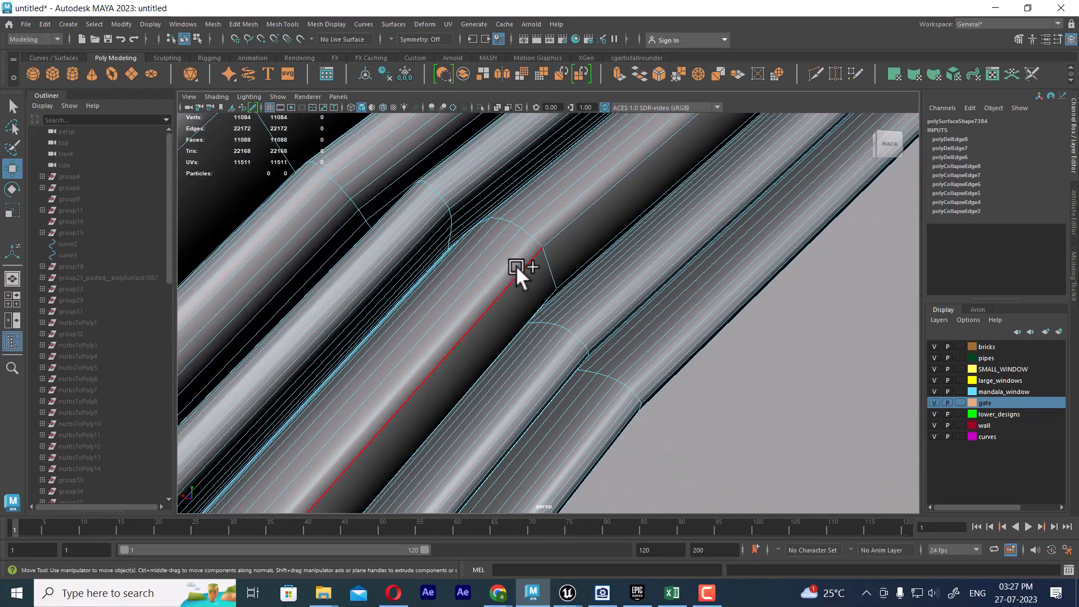
double_click(503, 246)
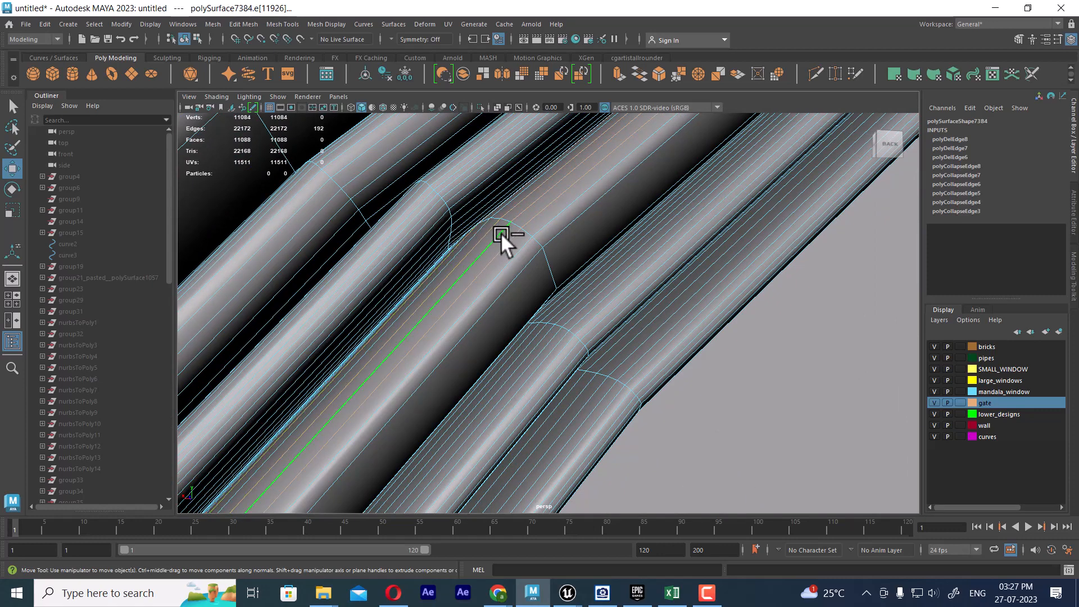
key("ctrl+Delete")
- Delete ten lengthwise edge loops around the rounded moulding directly inside the outermost one
right_click_drag(619, 422, 638, 400, "alt")
left_click_drag(638, 401, 664, 248, "alt")
left_click_drag(625, 333, 548, 234, "alt")
right_click_drag(549, 235, 555, 301, "alt")
left_click_drag(555, 301, 535, 329, "alt")
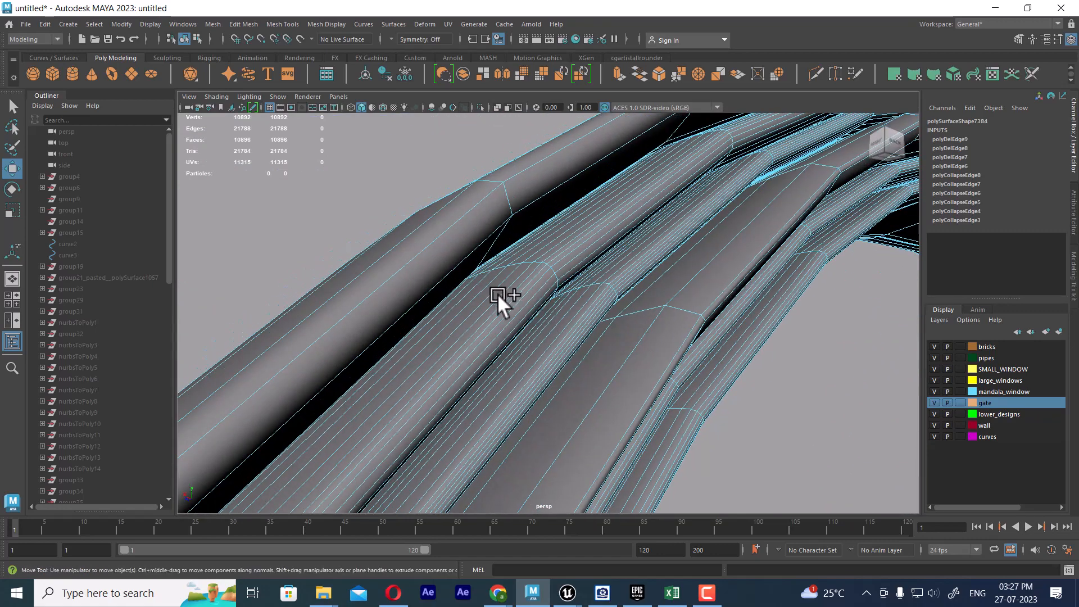
double_click(454, 294)
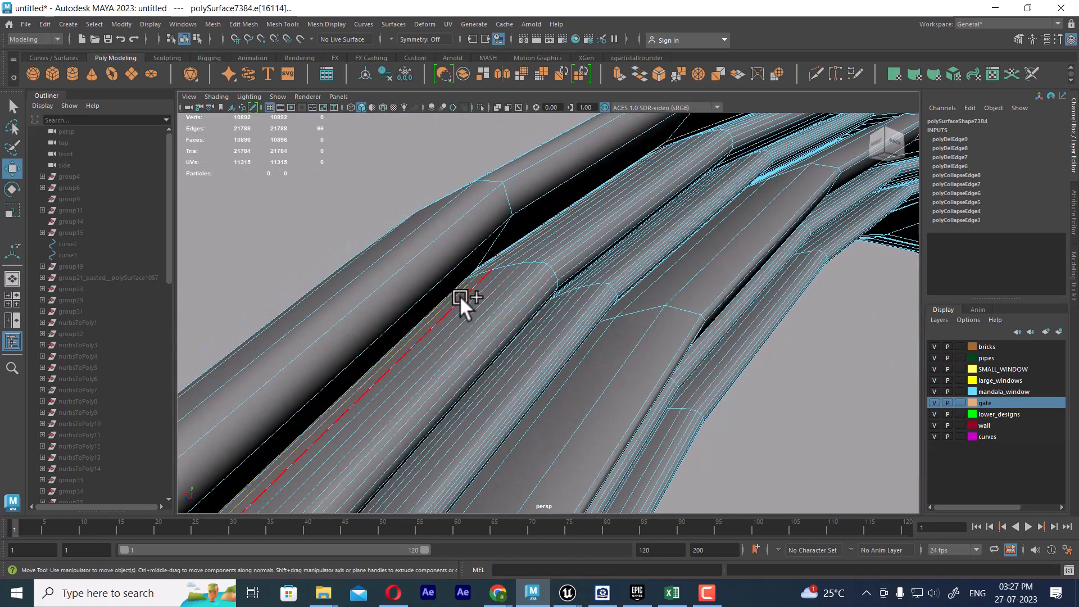
double_click(479, 305, "shift")
double_click(505, 322, "shift")
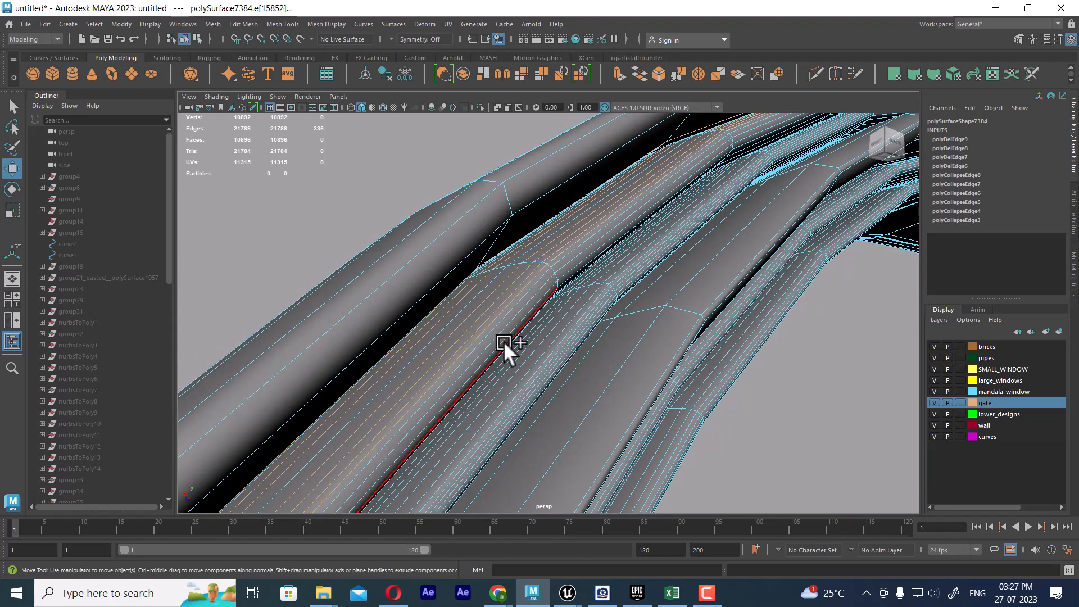
left_click_drag(504, 342, 475, 295, "alt")
double_click(474, 299, "shift")
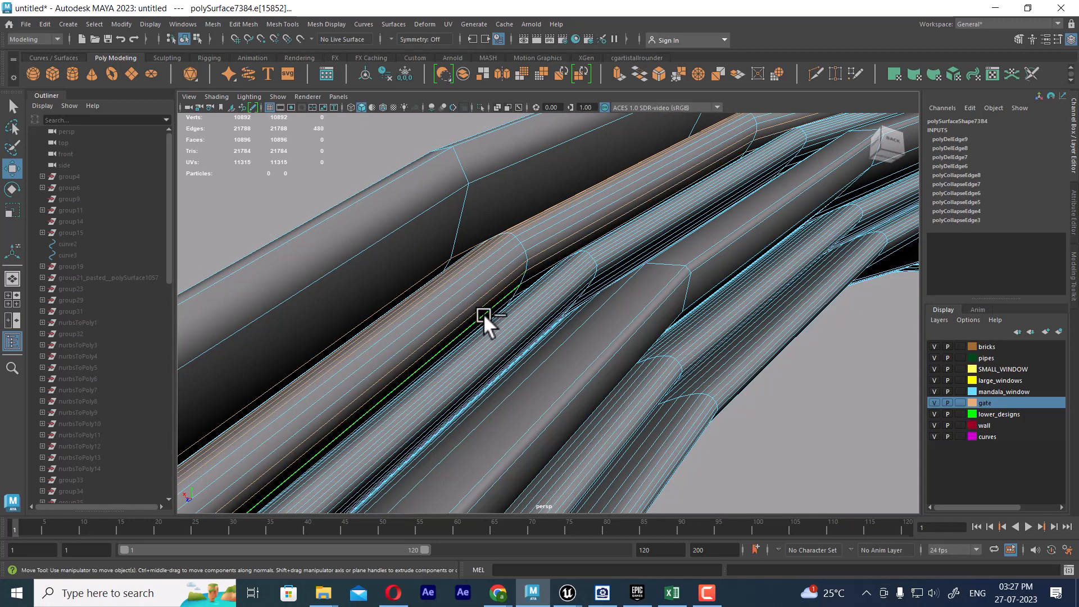
right_click_drag(505, 282, 506, 315, "shift")
- Delete sixteen lengthwise edge loops around the rounded moulding directly outside the broad middle moulding
left_click_drag(629, 316, 508, 306, "alt")
scroll(547, 332, "up", 3)
scroll(507, 274, "up", 3)
double_click(500, 325)
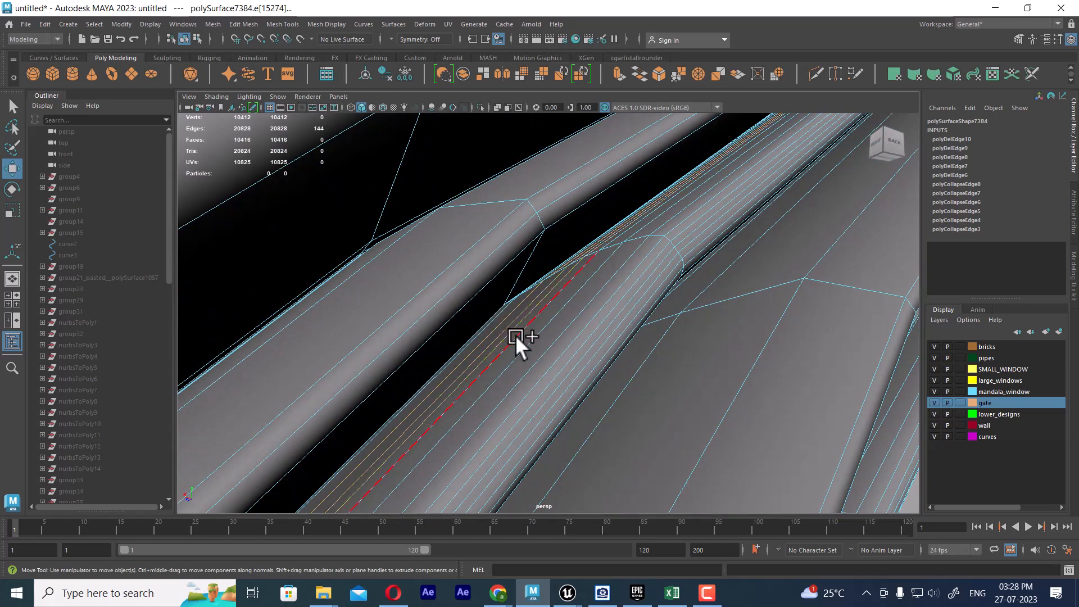
double_click(523, 345, "shift")
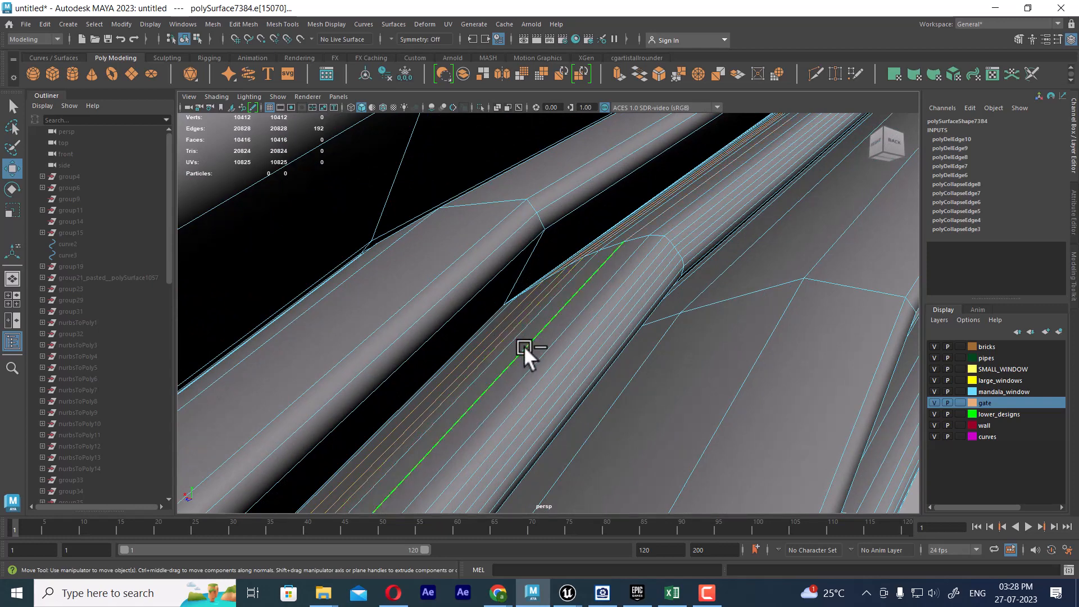
double_click(546, 365, "shift")
double_click(548, 376, "shift")
double_click(576, 393, "shift")
left_click_drag(576, 393, 579, 382, "alt")
middle_click_drag(578, 383, 575, 370, "alt")
left_click_drag(575, 370, 590, 397, "alt")
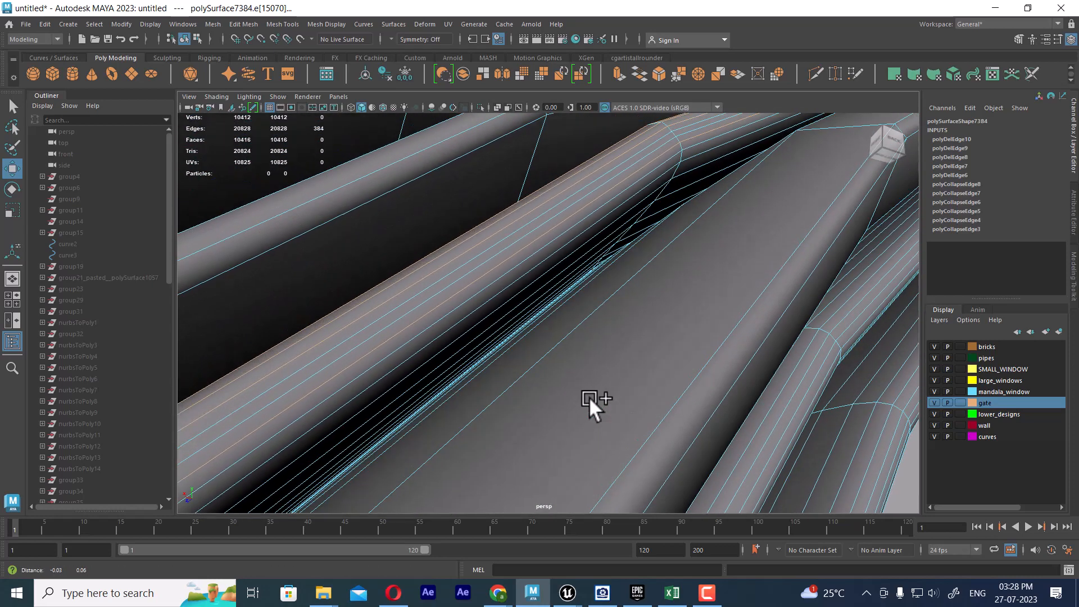
double_click(506, 282, "shift")
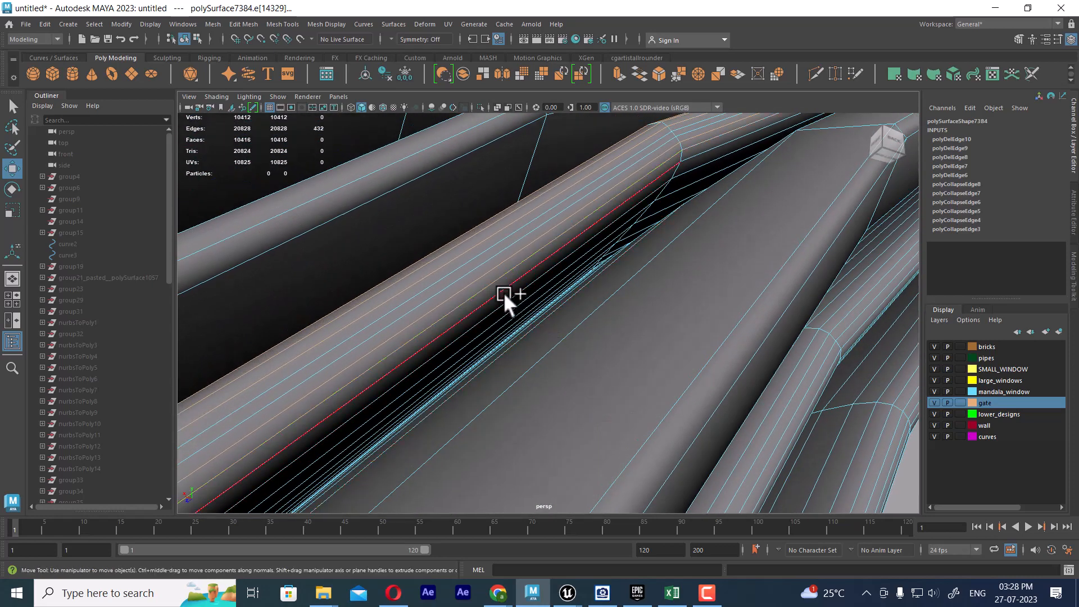
double_click(504, 292, "shift")
double_click(503, 321, "shift")
double_click(504, 322, "shift")
double_click(503, 331, "shift")
double_click(504, 331, "shift")
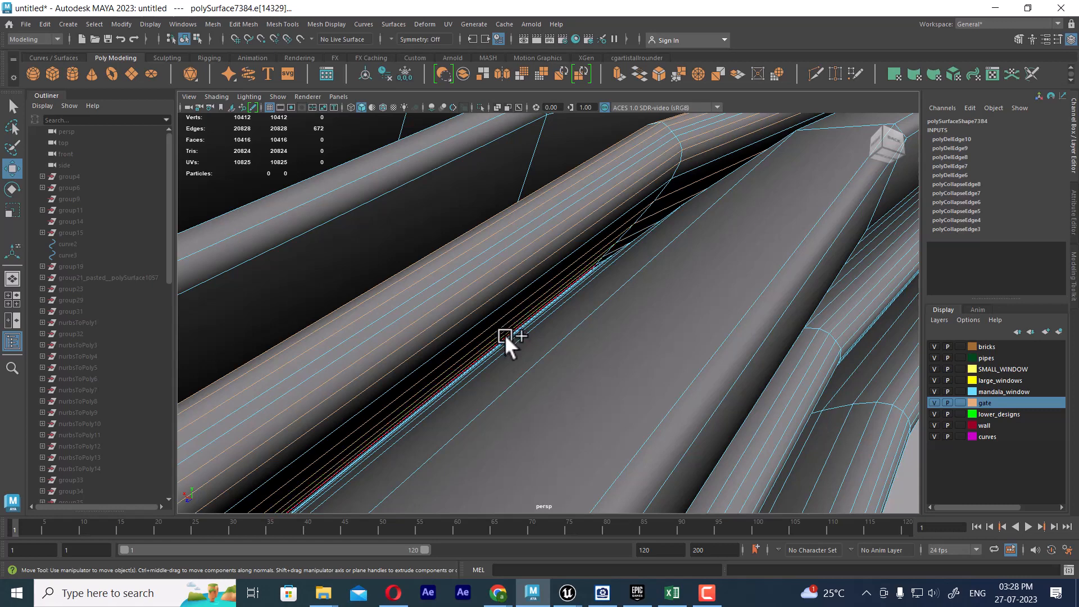
double_click(505, 339, "shift")
left_click_drag(505, 339, 542, 374, "alt")
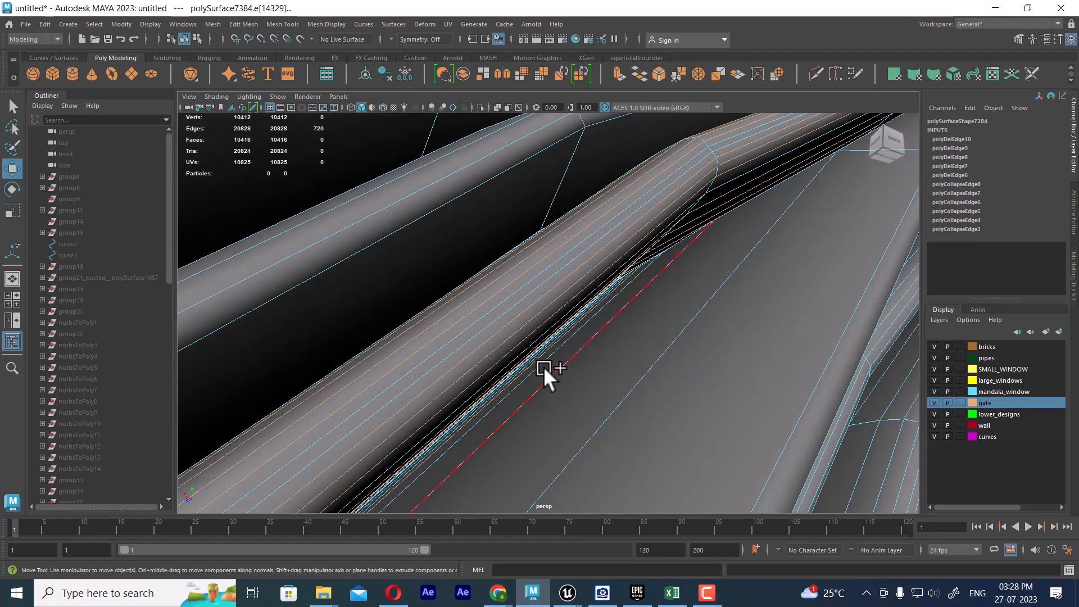
double_click(533, 354, "shift")
right_click(581, 290, "shift")
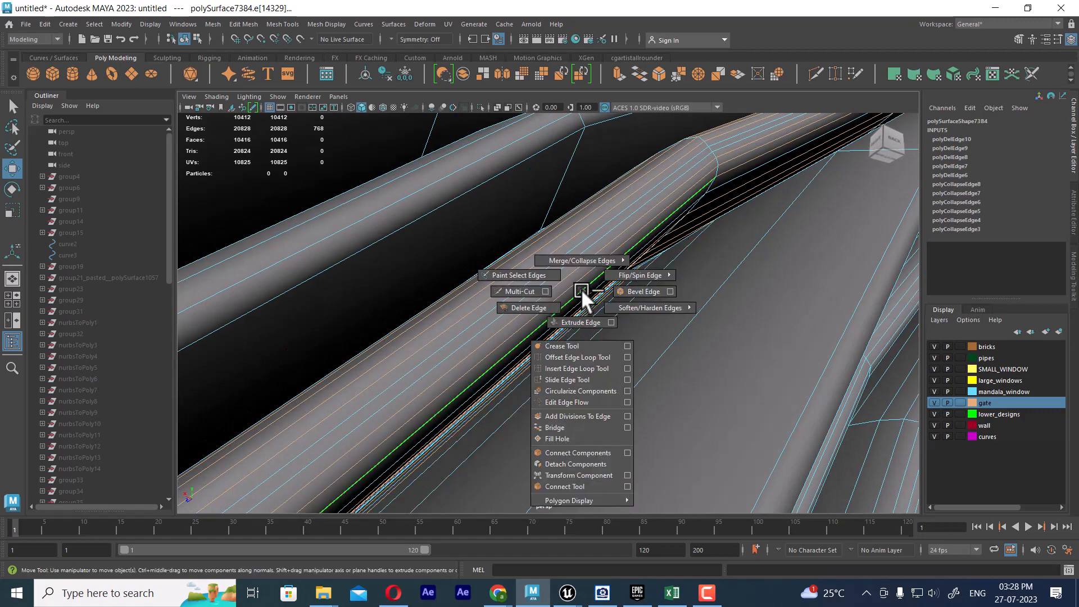
right_click_drag(581, 290, 528, 308, "shift")
- Return the ring to object mode in unsmoothed display and inspect its thinned mouldings from the back
scroll(454, 255, "down", 5)
left_click_drag(454, 255, 433, 346, "alt")
scroll(493, 410, "up", 5)
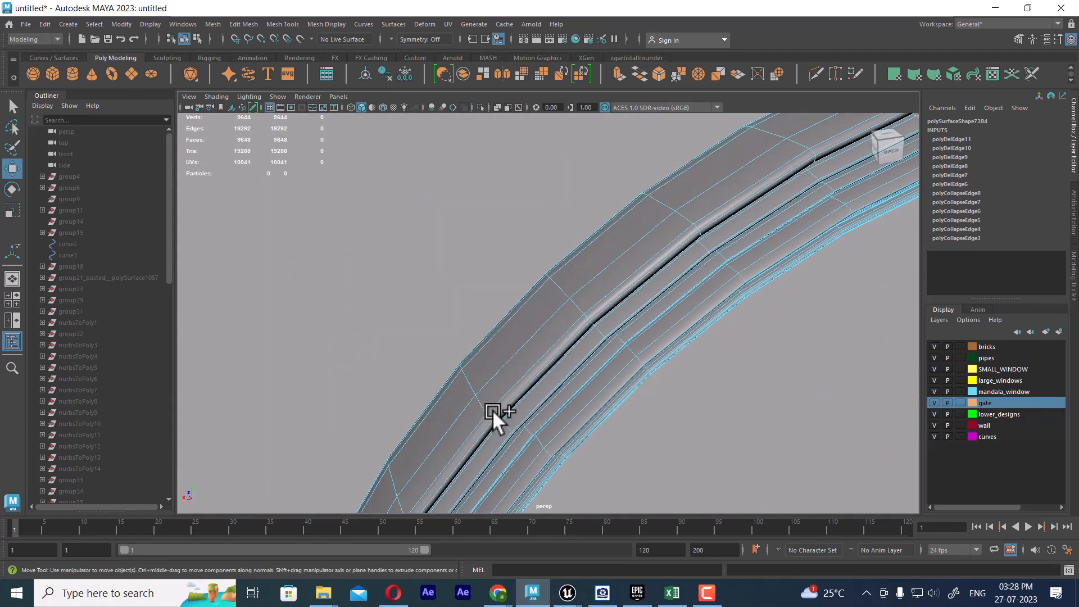
left_click_drag(493, 410, 522, 347, "alt")
key("1")
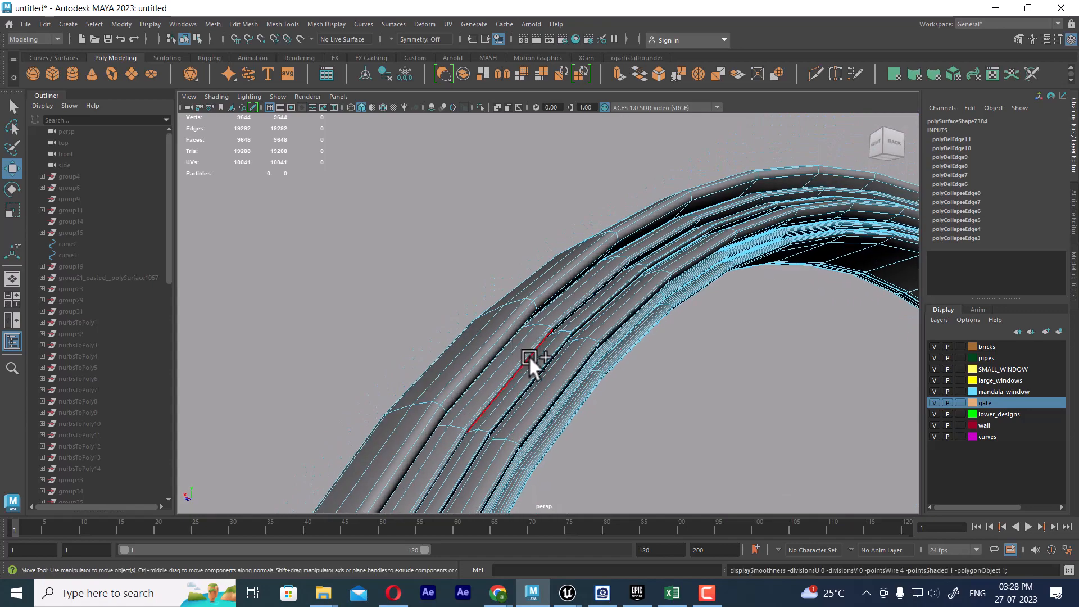
left_click_drag(618, 272, 625, 272, "alt")
right_click_drag(626, 272, 737, 241)
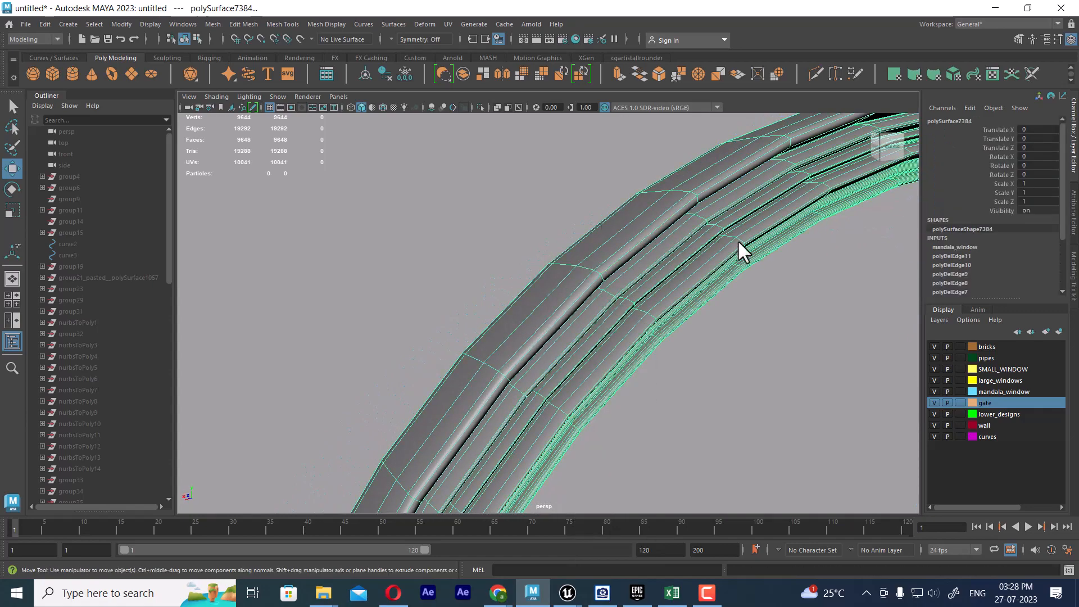
- Delete four lengthwise edge loops on the shadowed side of the outer of the two narrow mouldings near the opening
left_click_drag(702, 380, 457, 316, "alt")
left_click(557, 328)
left_click(703, 325, "shift")
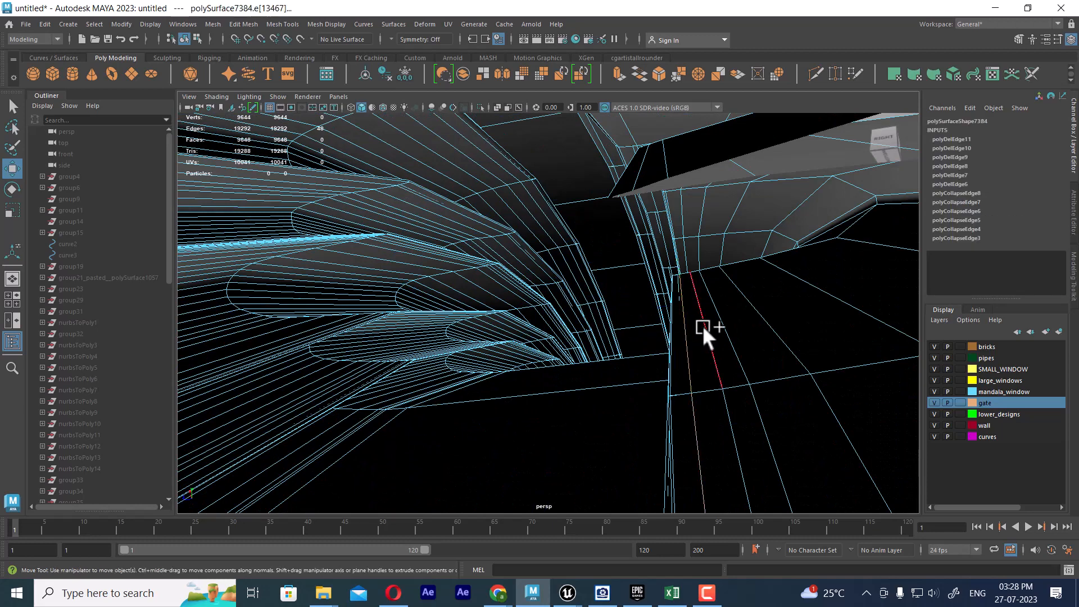
left_click(758, 312, "shift")
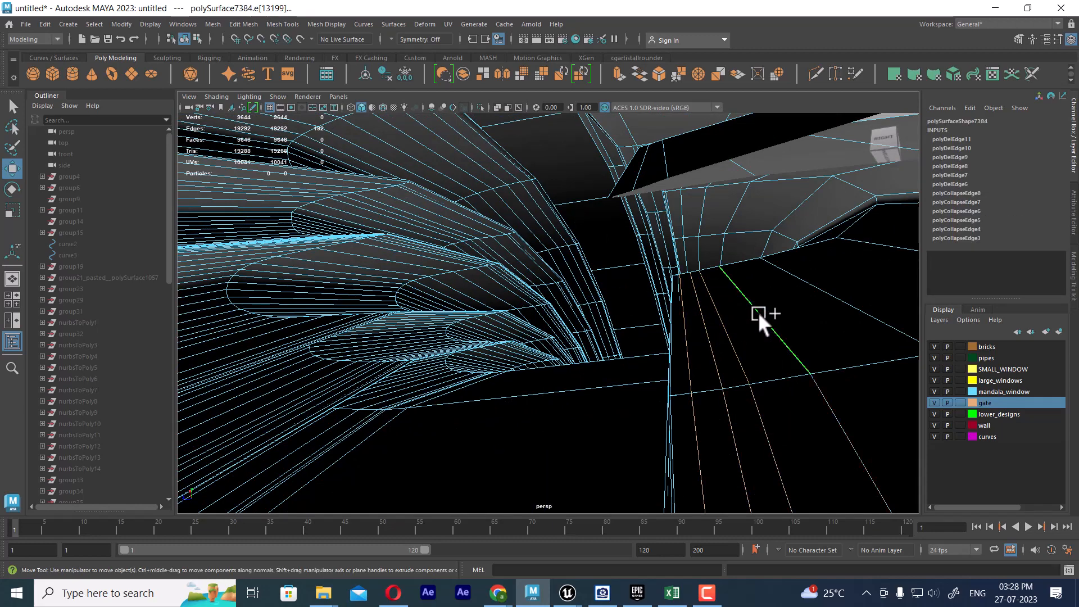
right_click_drag(768, 294, 550, 407, "shift")
- Delete eight lengthwise edge loops around the lit side of the outer narrow moulding near the opening
left_click_drag(784, 376, 760, 335, "alt")
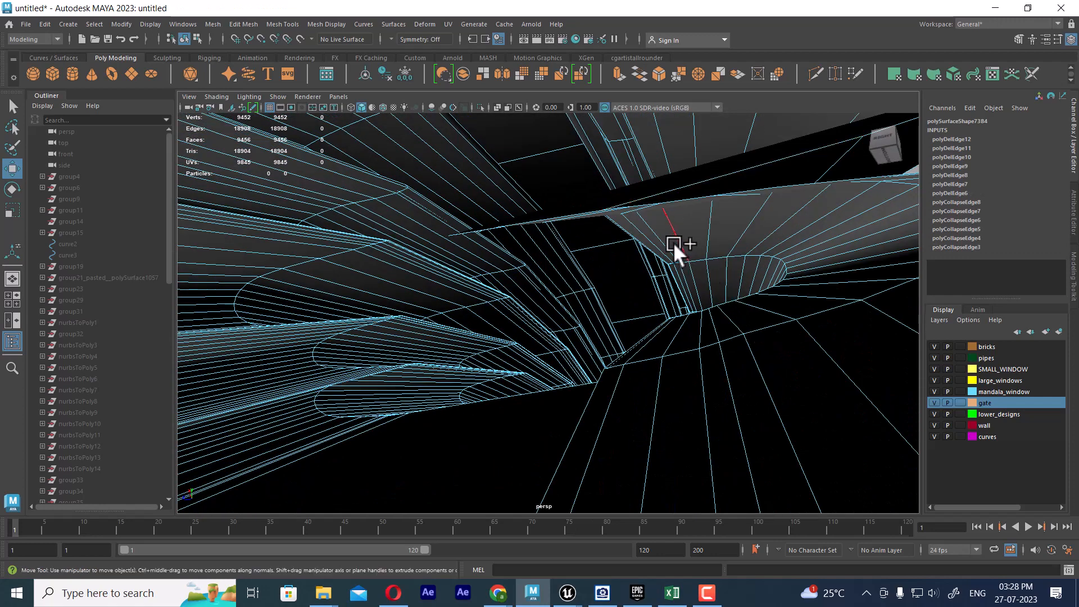
double_click(646, 231)
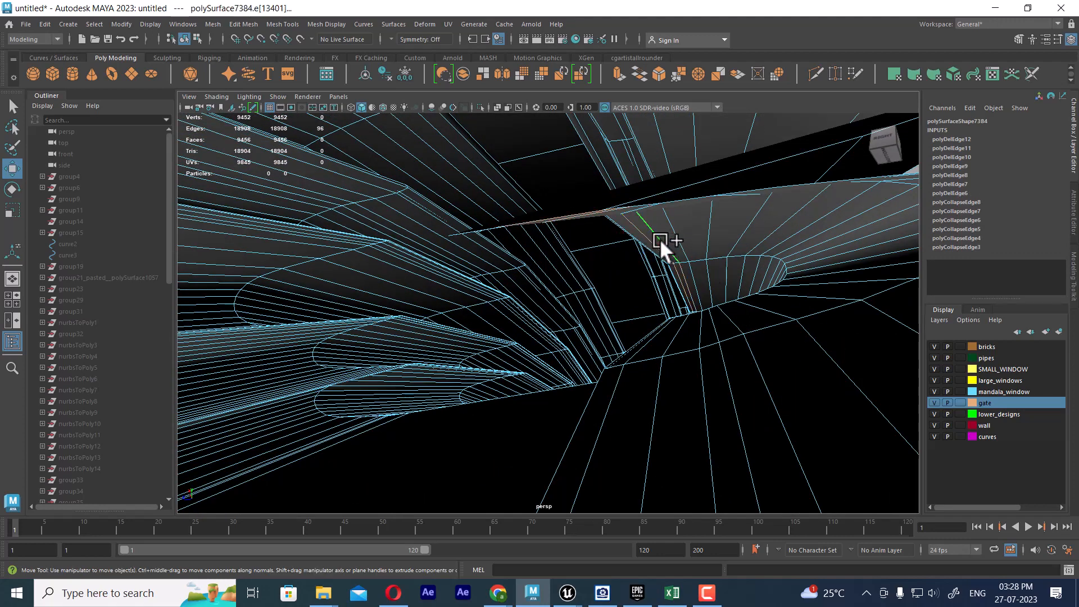
double_click(707, 231, "shift")
double_click(786, 226, "shift")
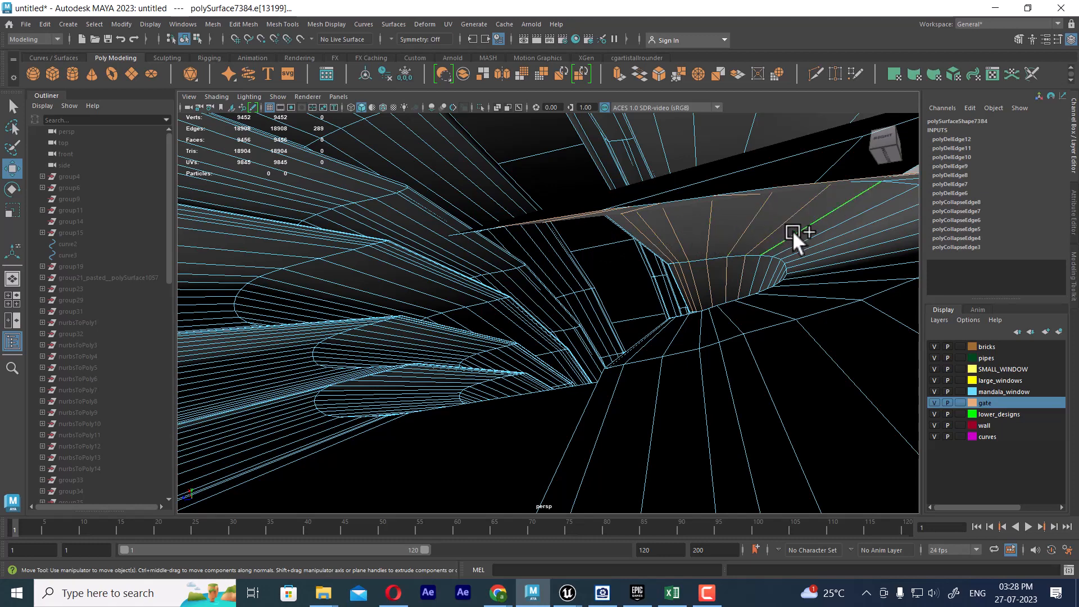
double_click(806, 241, "shift")
right_click_drag(804, 265, 693, 265, "alt")
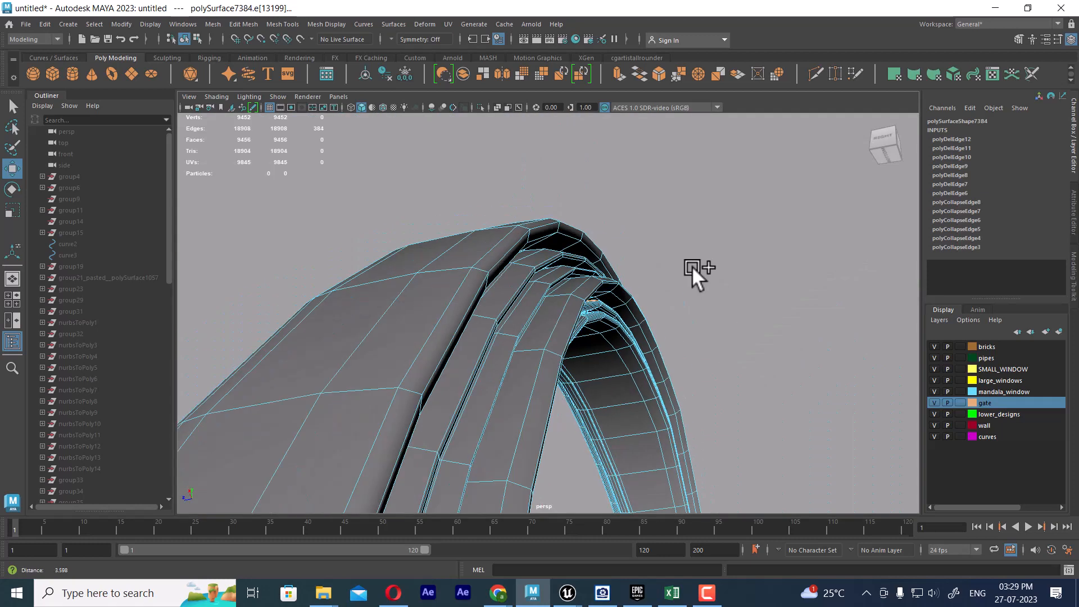
left_click_drag(693, 265, 626, 302, "alt")
right_click_drag(639, 288, 639, 321, "shift")
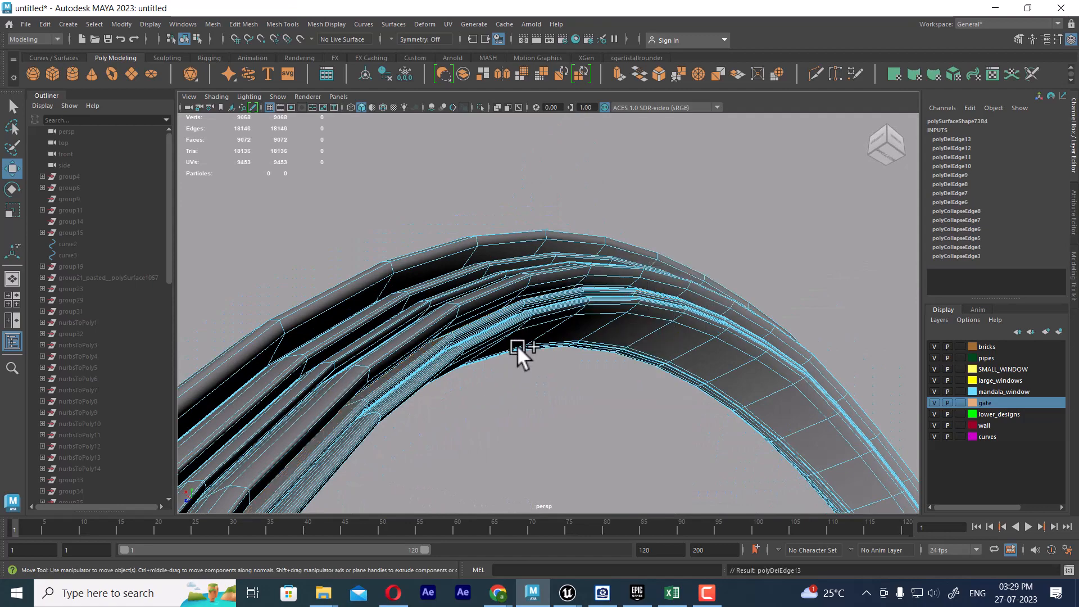
- Delete five lengthwise edge loops on the shadowed side of the innermost narrow moulding
left_click_drag(517, 345, 548, 352, "alt")
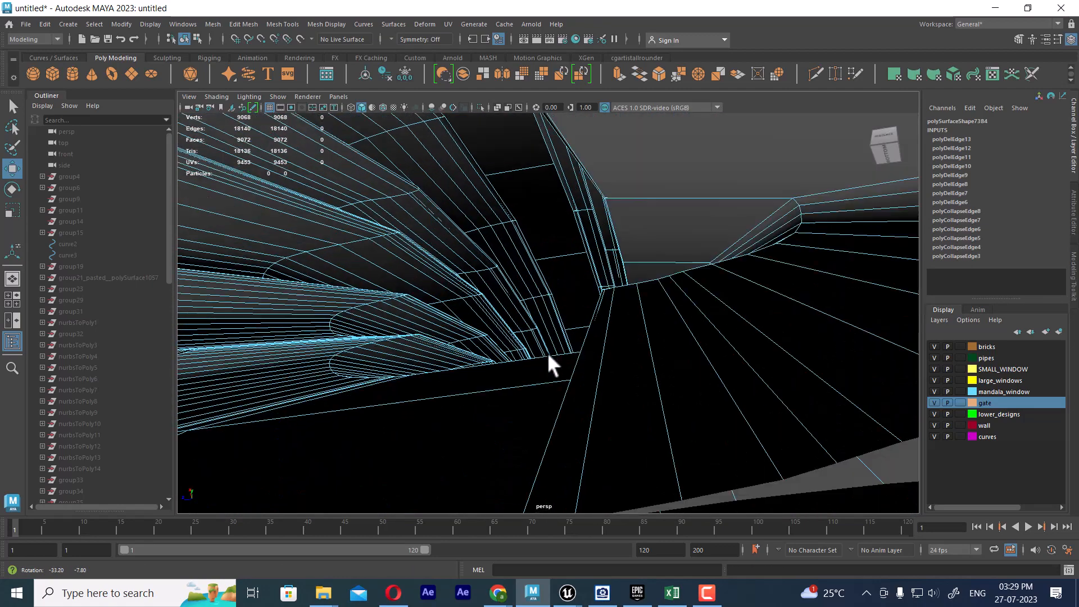
left_click(641, 298)
left_click(683, 314, "shift")
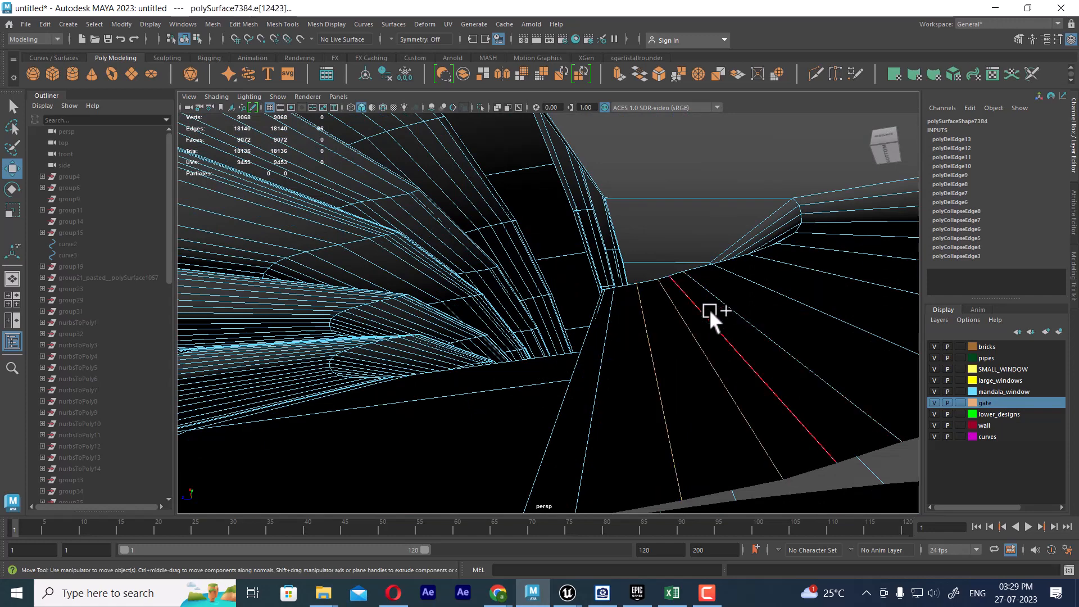
double_click(704, 312, "shift")
double_click(731, 305, "shift")
double_click(751, 284, "shift")
right_click_drag(734, 287, 407, 421, "shift")
scroll(782, 321, "down", 3)
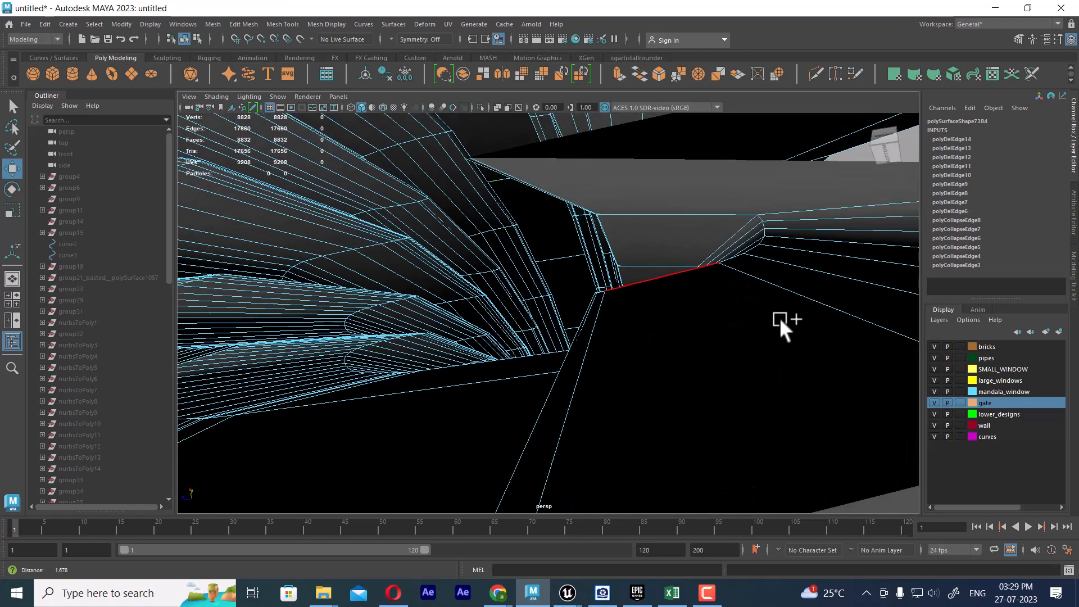
- Delete five lengthwise edge loops on the lit, curved side of the innermost narrow moulding
scroll(742, 312, "down", 6)
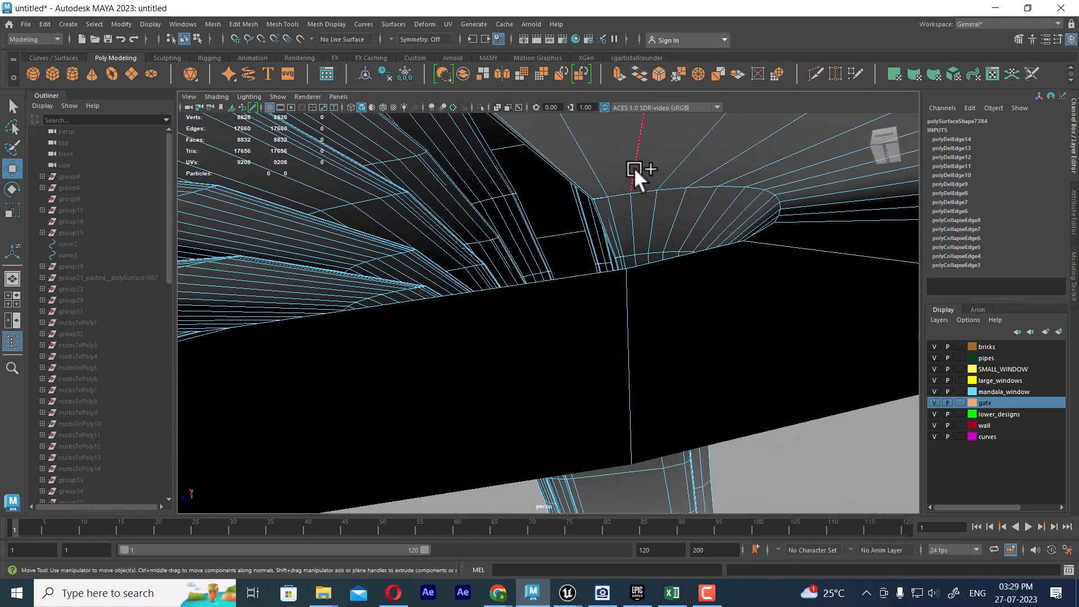
double_click(635, 167)
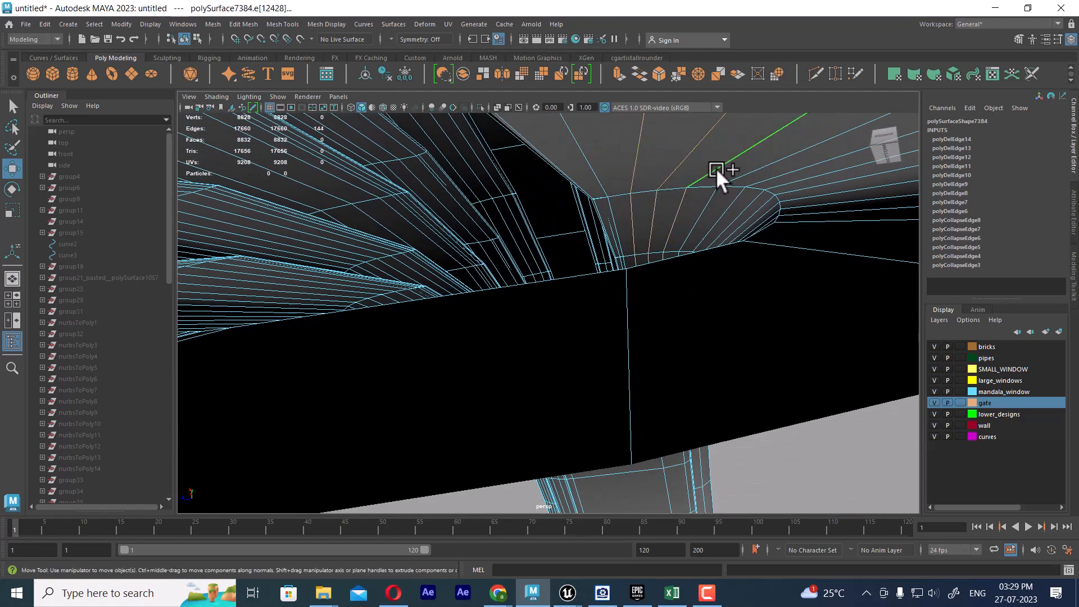
double_click(784, 176, "shift")
right_click_drag(729, 198, 677, 217, "shift")
- Delete four more lengthwise edge loops along the crest and side of the outer narrow moulding
left_click_drag(625, 322, 600, 370, "alt")
left_click(599, 360)
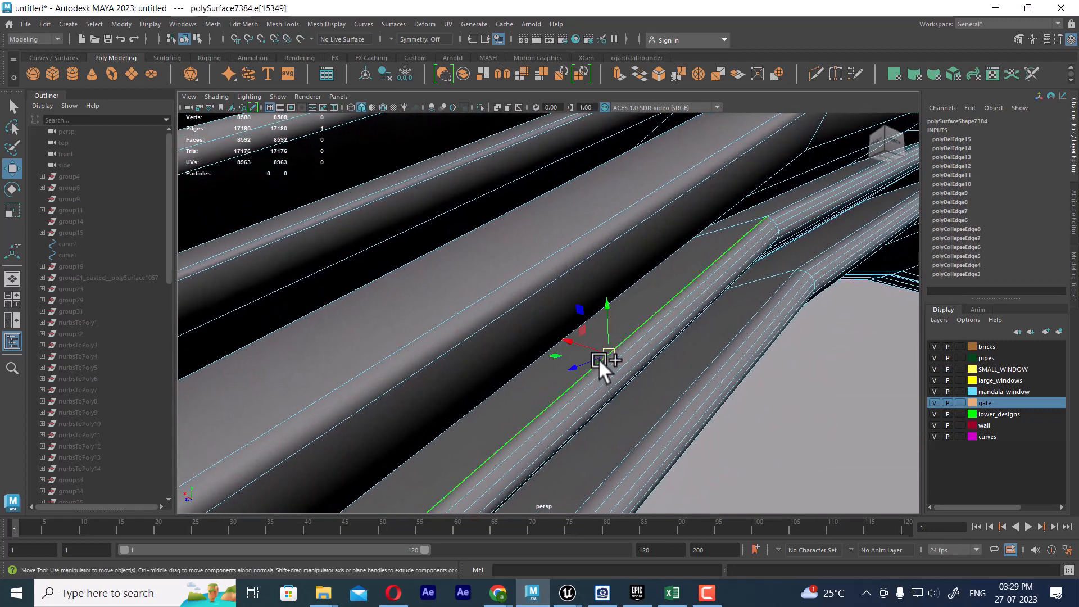
double_click(576, 381, "shift")
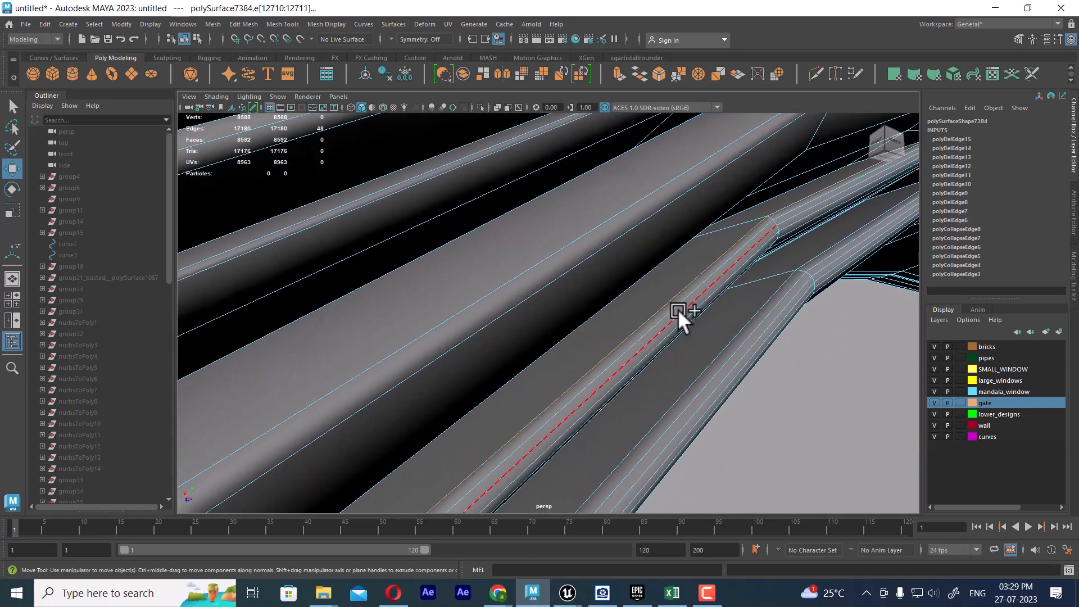
double_click(795, 209)
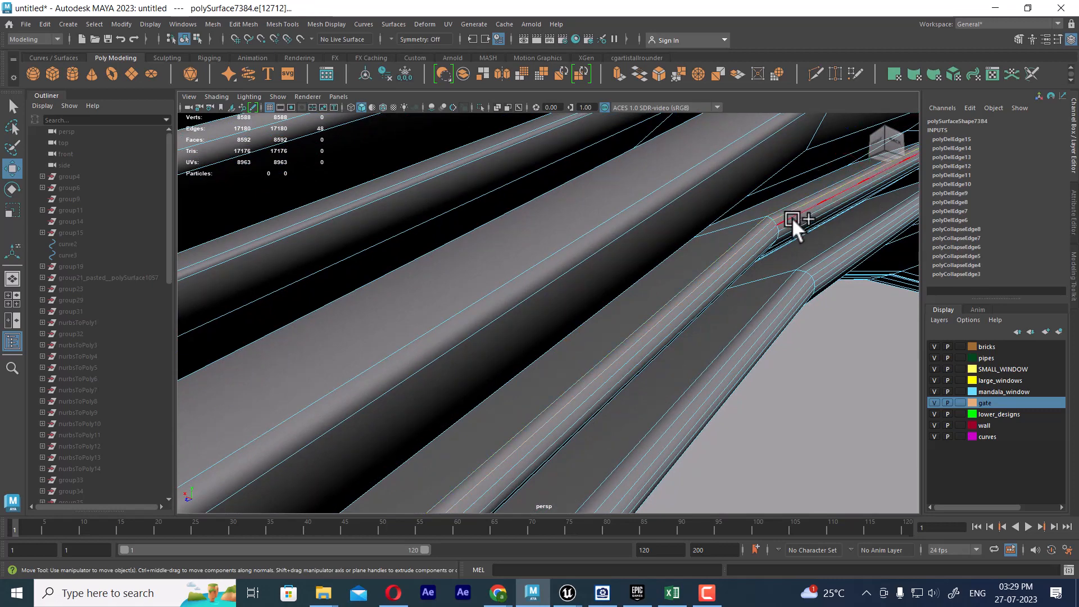
double_click(792, 217, "shift")
left_click_drag(792, 217, 778, 219, "alt")
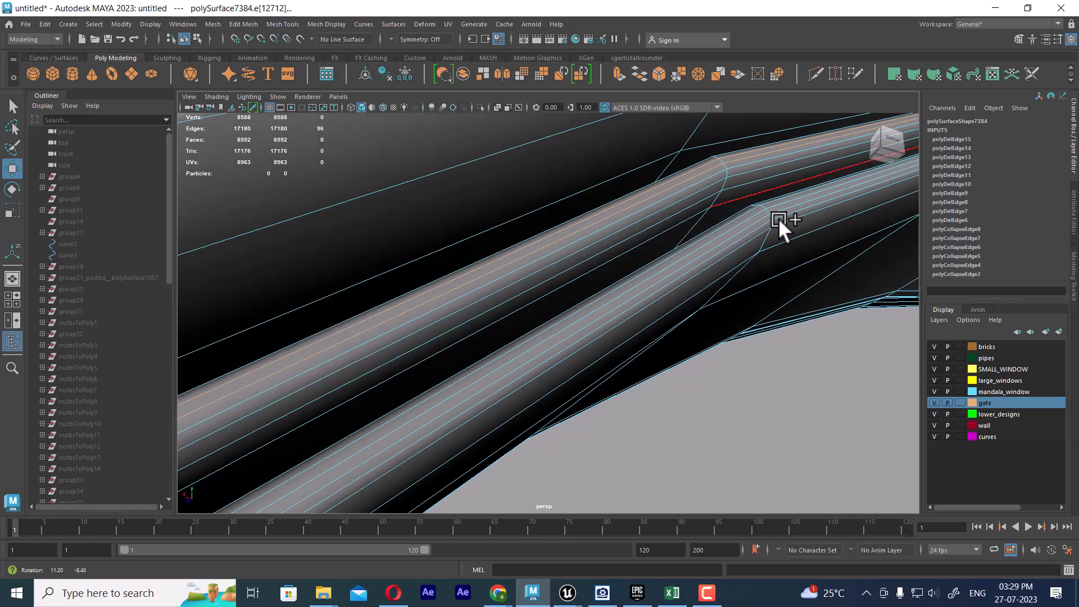
double_click(761, 169, "shift")
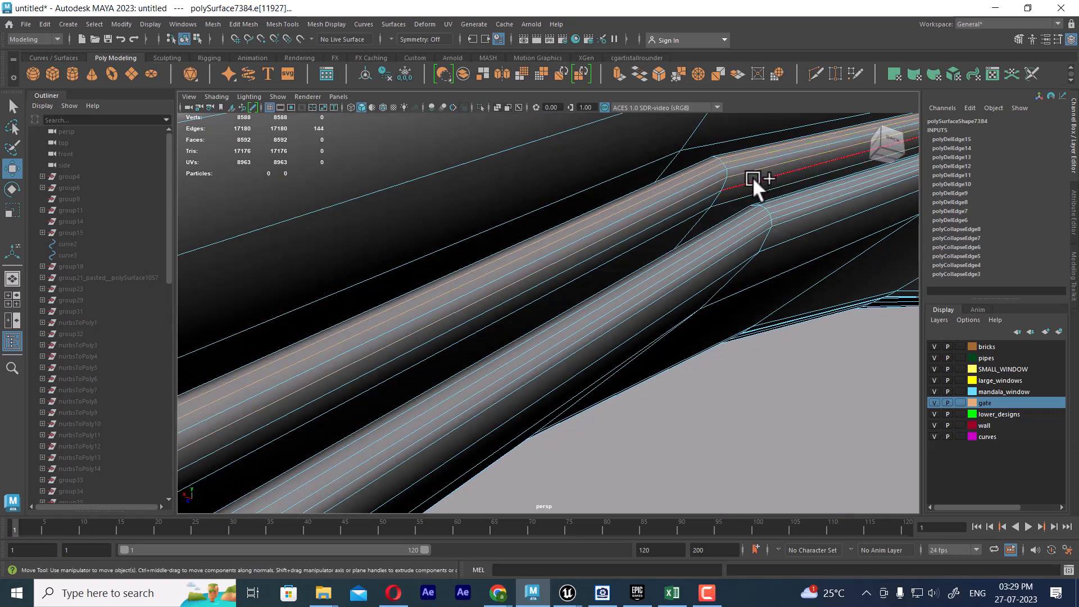
double_click(753, 179, "shift")
key("Delete")
- Try to delete five lengthwise edge loops around the innermost narrow moulding, and undo the deletion
left_click_drag(309, 404, 640, 309, "alt")
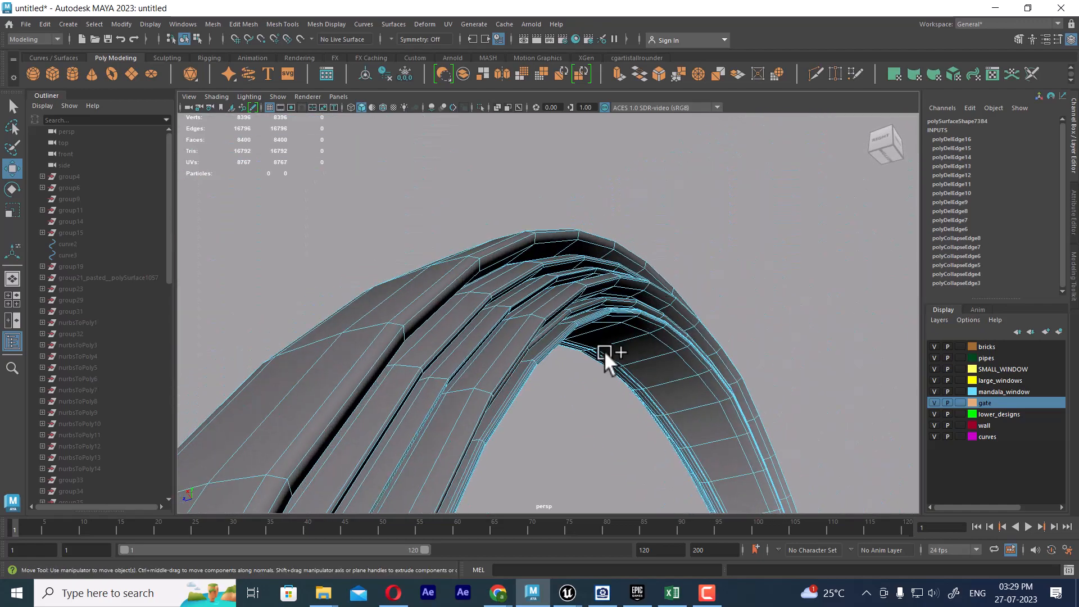
left_click_drag(605, 350, 570, 263, "alt")
double_click(523, 310)
double_click(506, 325, "shift")
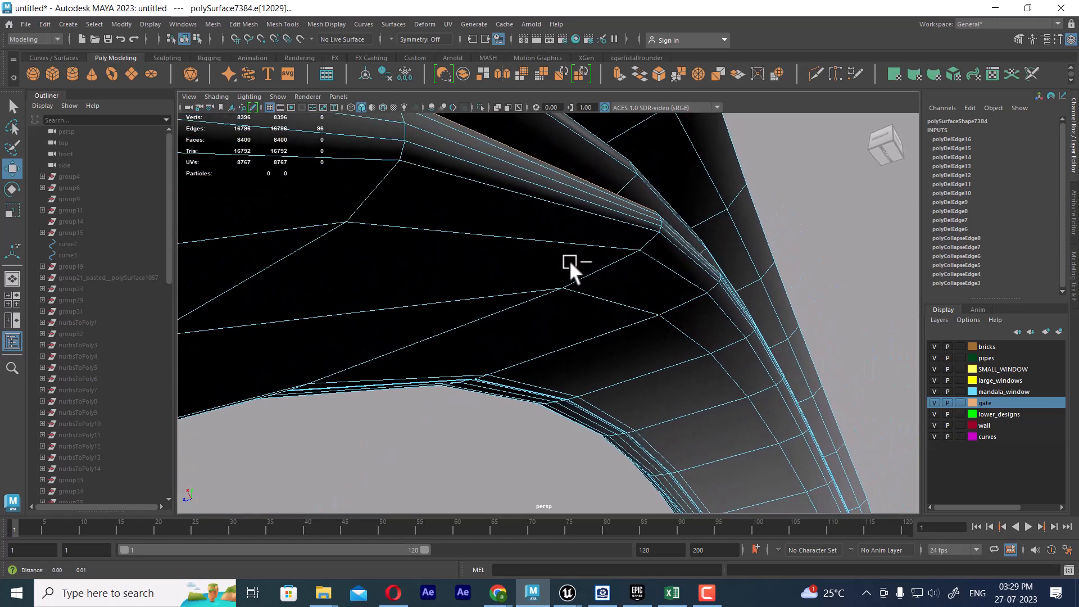
double_click(592, 194, "shift")
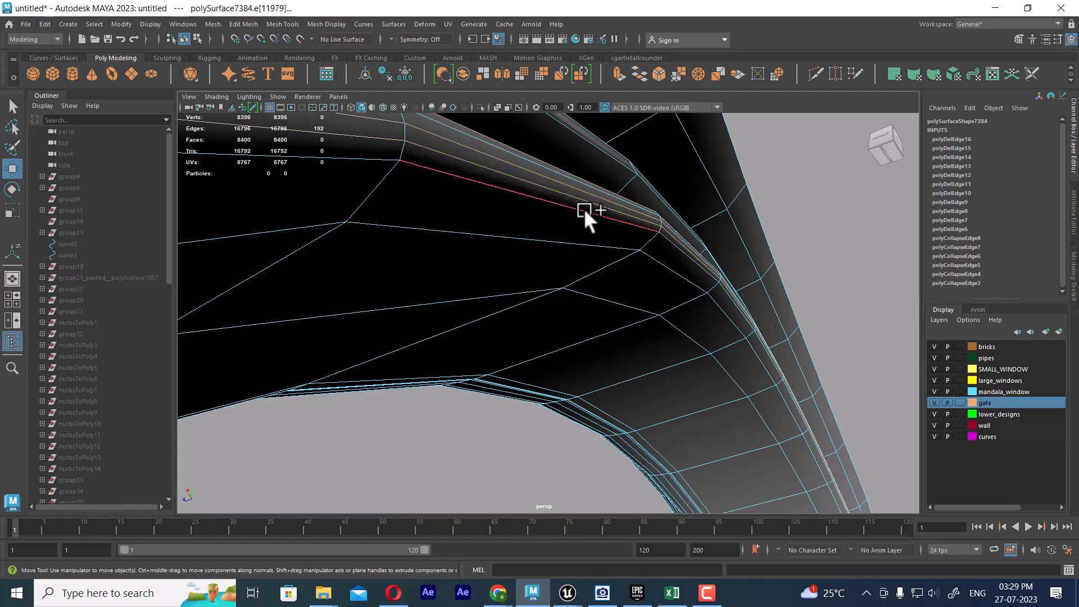
double_click(584, 208, "shift")
right_click_drag(656, 218, 676, 325, "ctrl")
left_click_drag(676, 326, 642, 276, "alt")
key("ctrl+z")
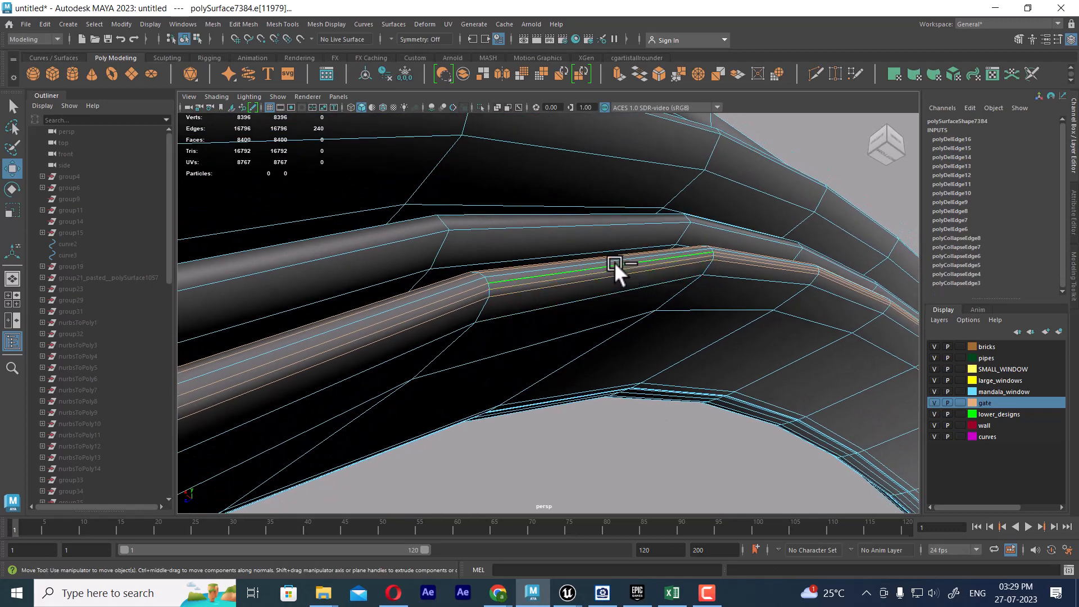
- Delete four lengthwise edge loops along the crest and sides of the innermost narrow moulding
double_click(629, 282)
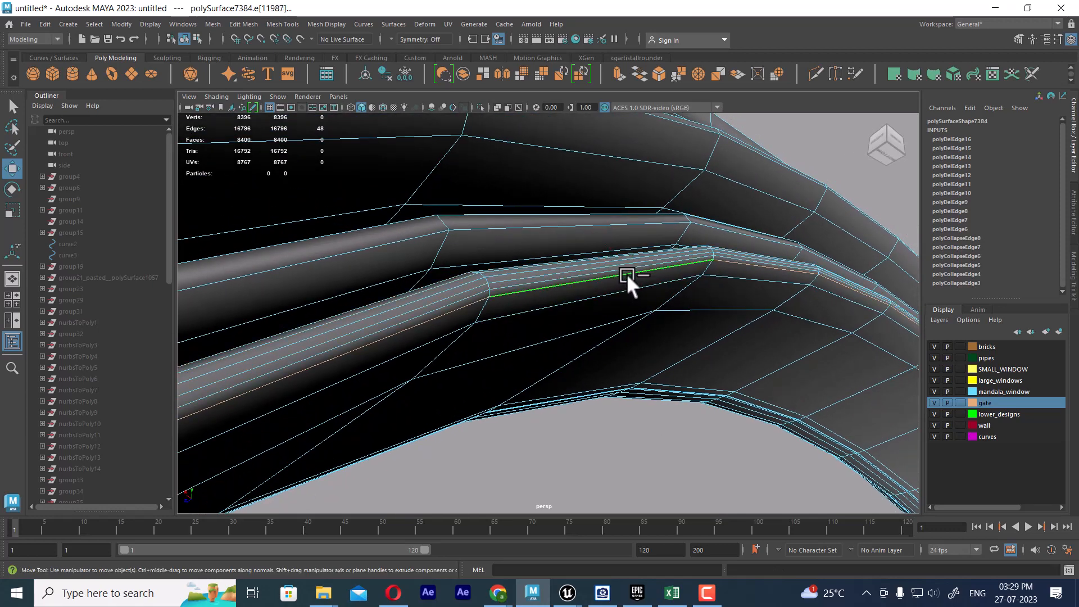
left_click_drag(626, 274, 540, 302, "alt")
double_click(537, 272, "ctrl+shift")
double_click(532, 299, "ctrl+shift")
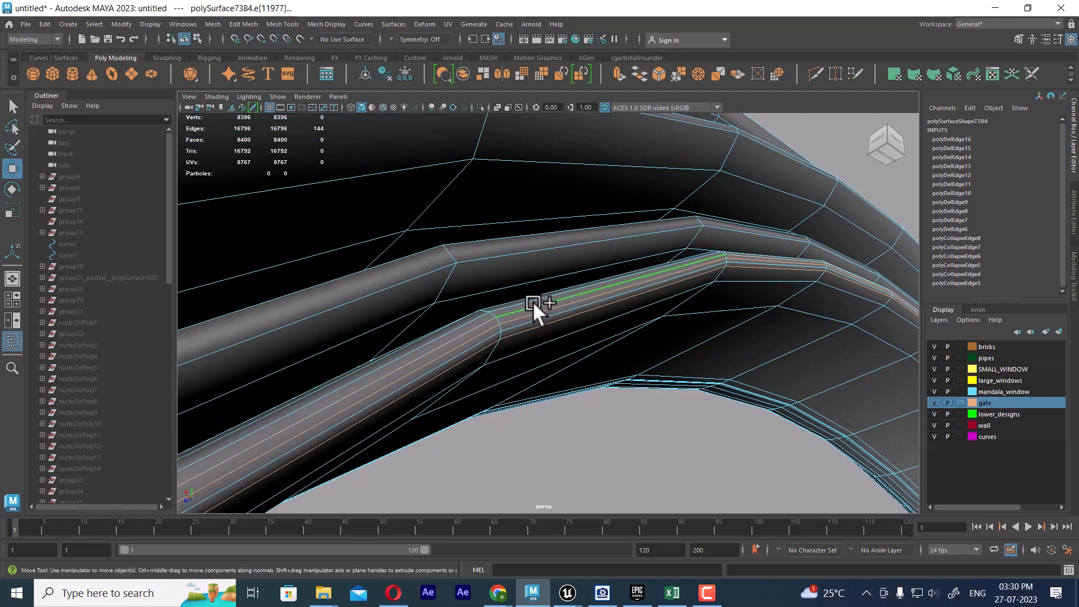
double_click(567, 290, "shift")
right_click_drag(586, 284, 313, 448, "shift")
- Return to object mode and inspect the whole simplified ring from the back and side
left_click_drag(635, 337, 603, 402, "alt")
right_click_drag(603, 401, 408, 213, "alt")
middle_click_drag(599, 371, 481, 329, "alt")
left_click_drag(481, 329, 525, 337, "alt")
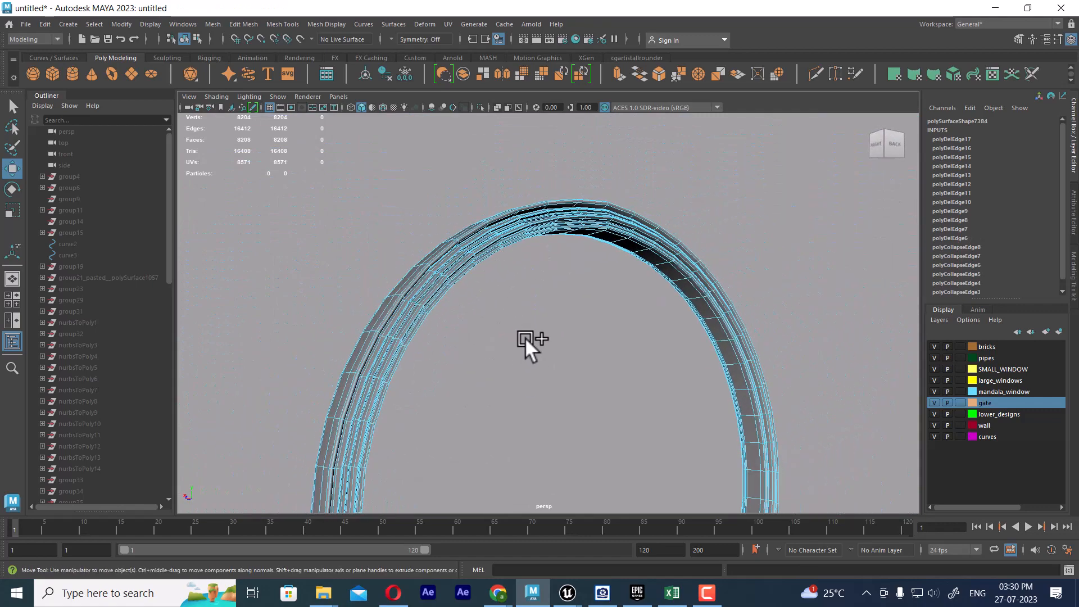
right_click_drag(525, 338, 573, 363, "alt")
key("F8")
left_click_drag(527, 240, 535, 306, "alt")
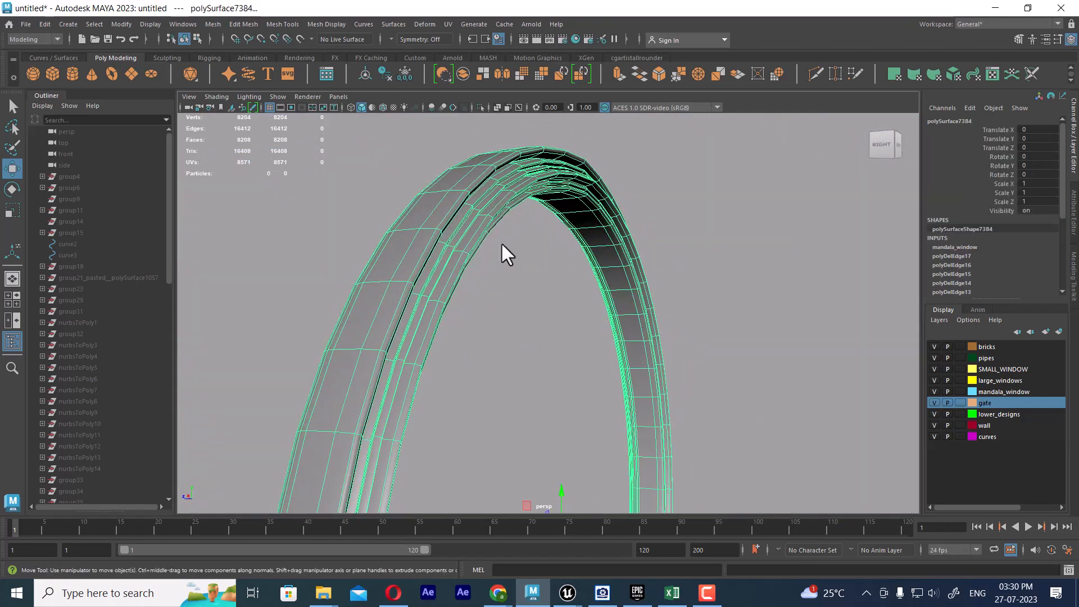
- Activate the Multi-Cut tool on the ring in the top view with the slice option Delete Faces enabled
left_click_drag(504, 251, 514, 365, "alt")
key("space")
key("f")
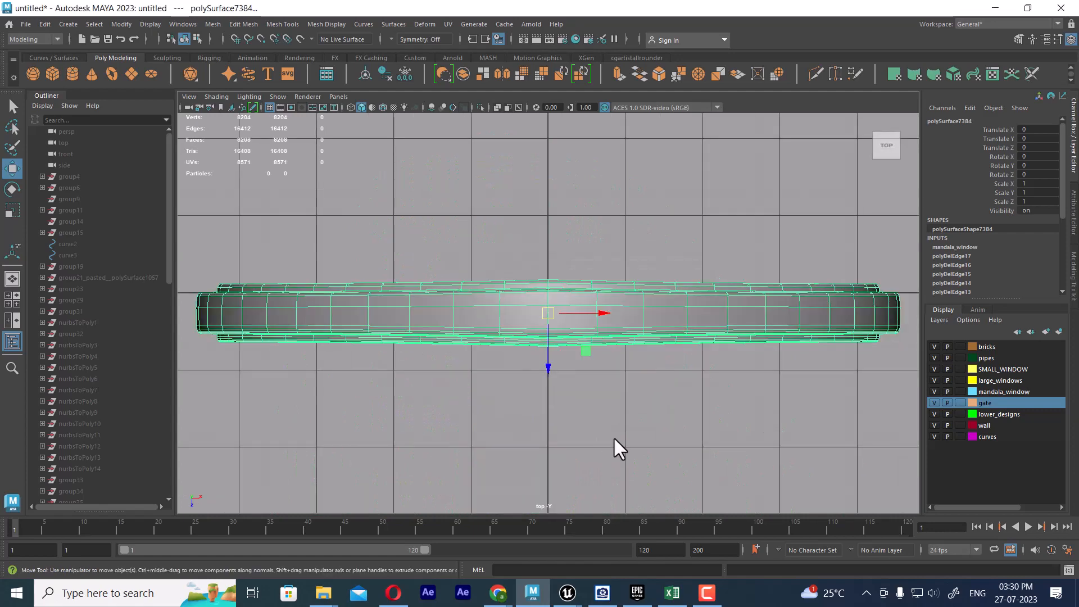
scroll(635, 394, "down", 3)
scroll(624, 315, "up", 2)
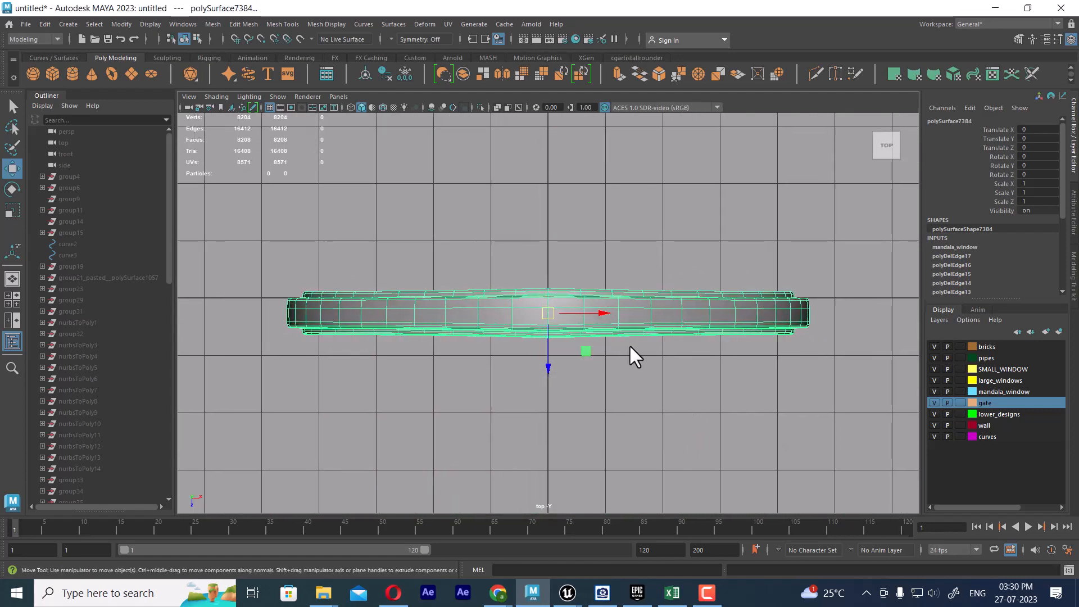
right_click_drag(650, 213, 814, 138)
left_click(813, 140)
left_click(679, 318)
right_click(666, 212, "shift")
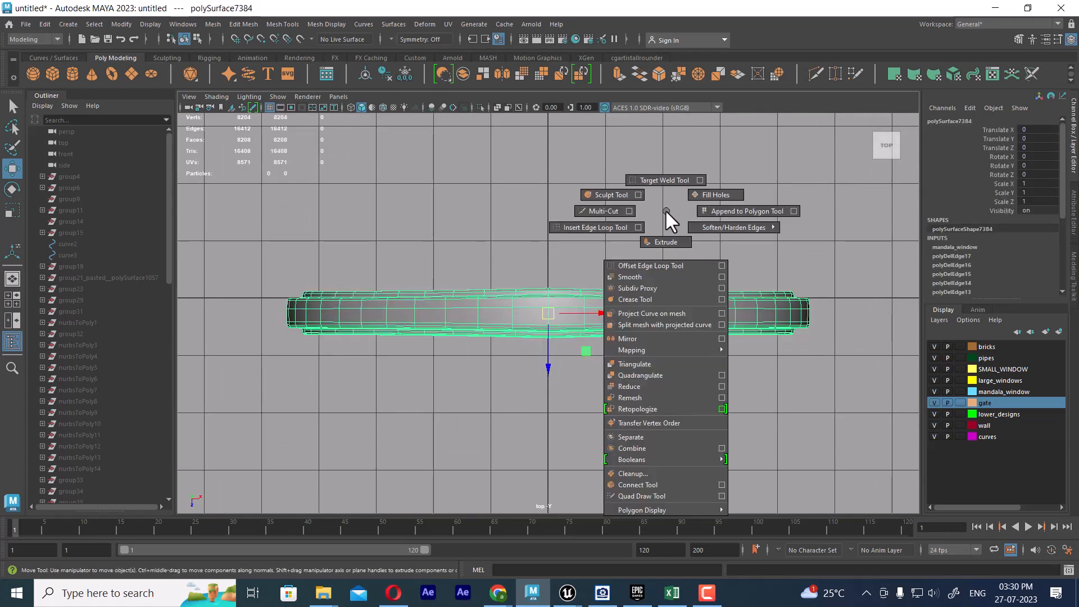
left_click(625, 212)
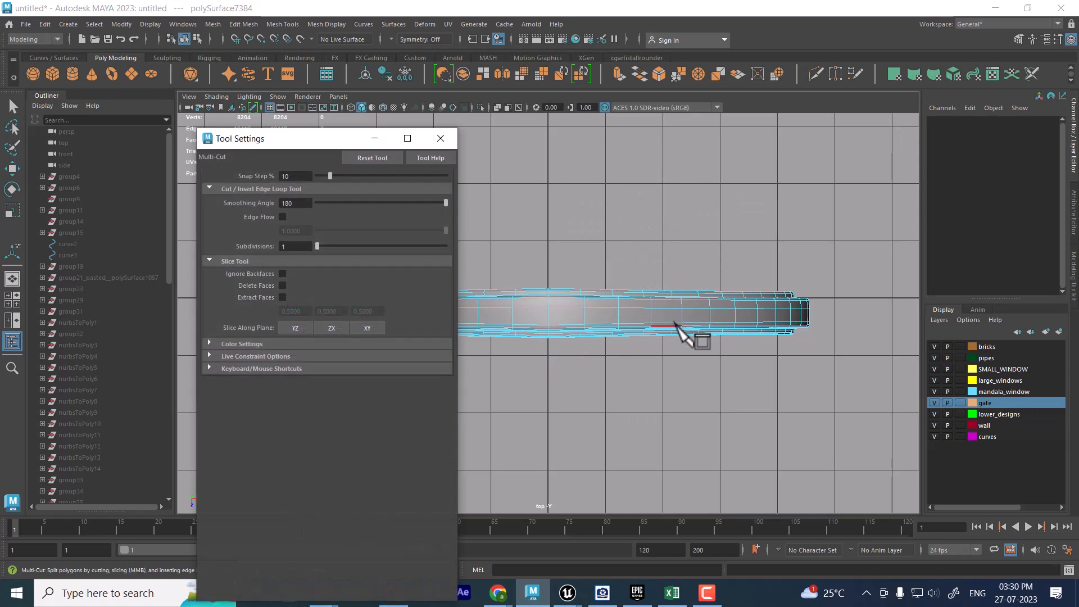
left_click(282, 285)
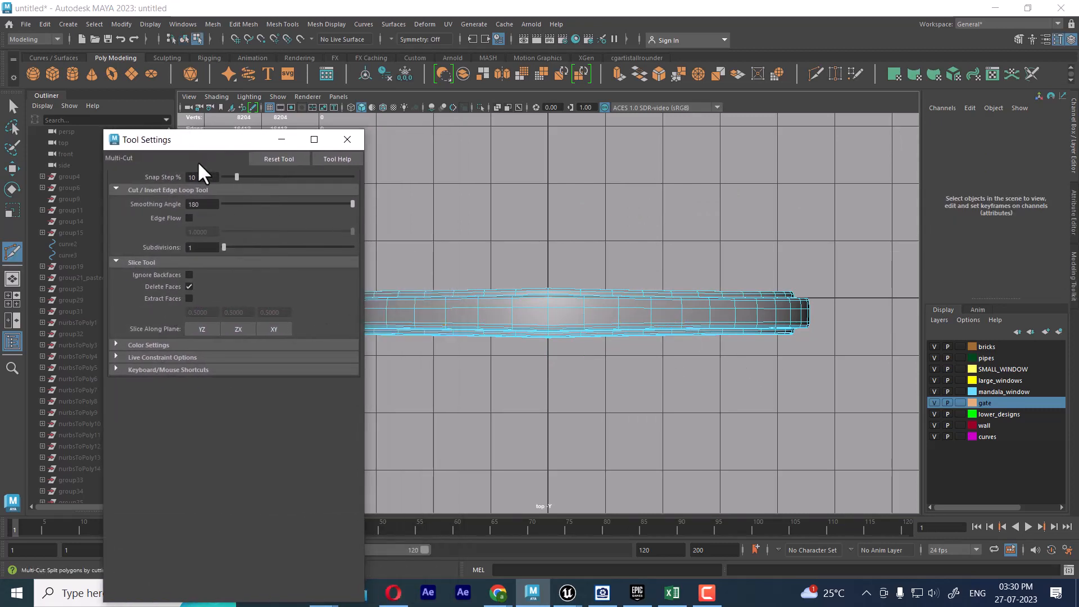
- Slice the ring across its full width along its thickness midline, deleting the half facing positive Z
left_click_drag(196, 139, 185, 111)
left_click(135, 341)
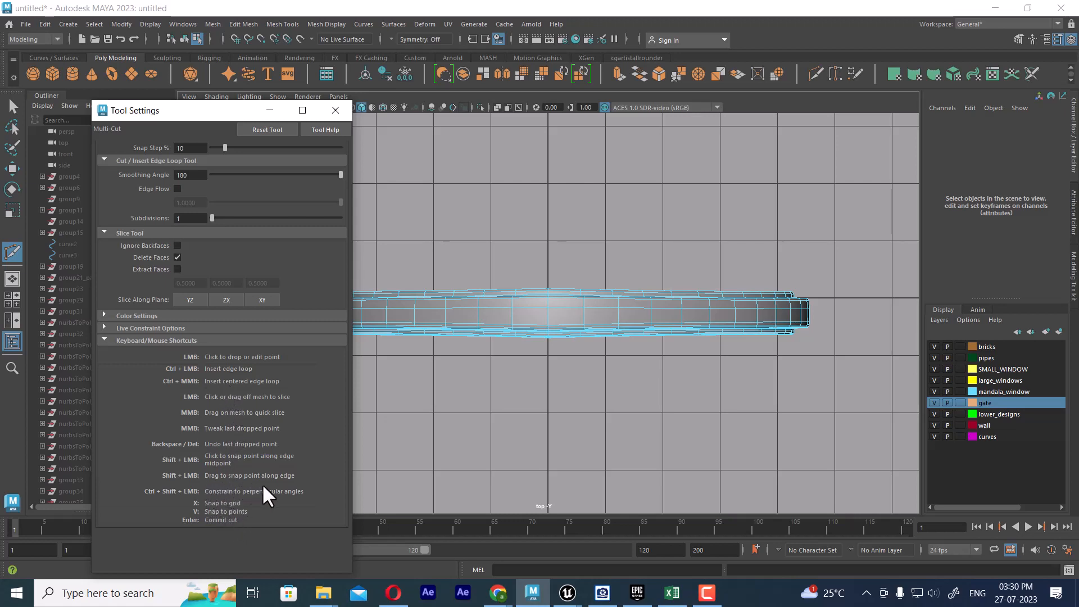
left_click(853, 318)
left_click(706, 310)
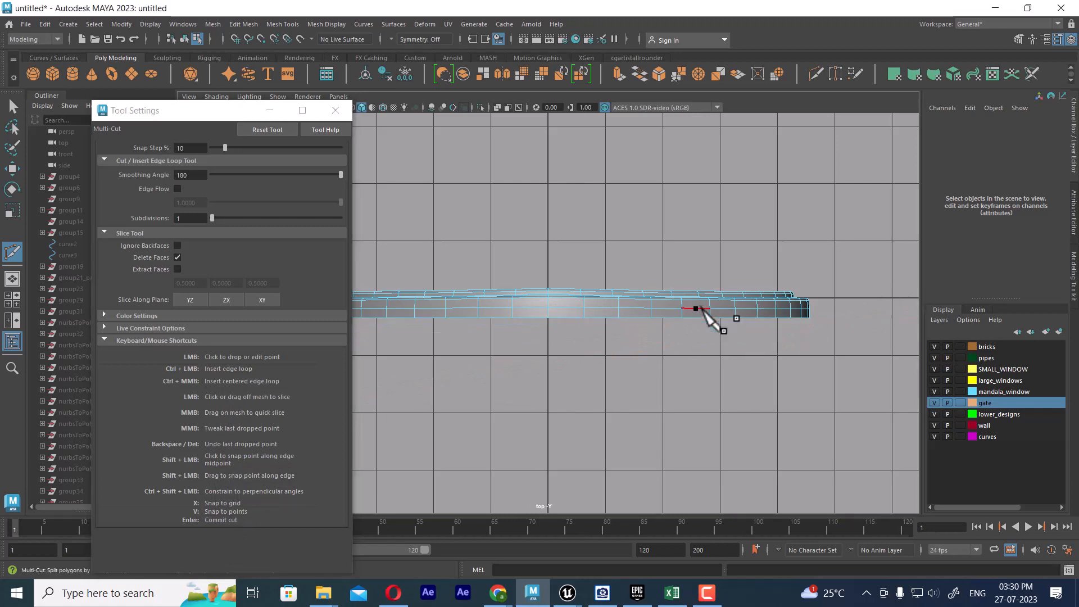
- Close the Multi-Cut settings, return to the perspective view with the Move tool and select the halved ring
key("space")
left_click_drag(723, 371, 752, 244)
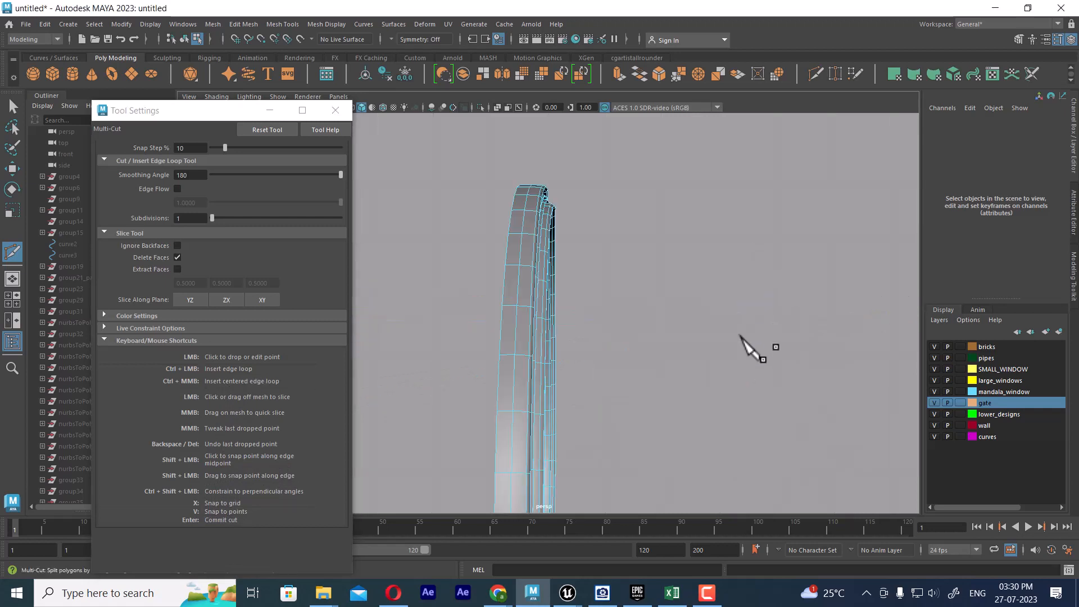
left_click_drag(742, 341, 692, 335, "alt")
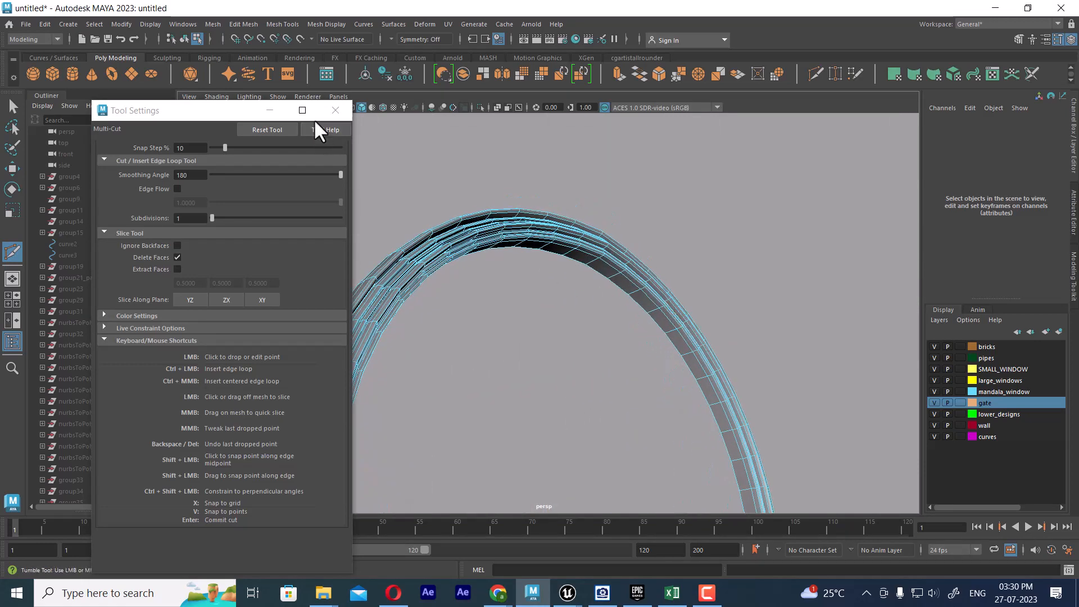
left_click(335, 111)
key("w")
left_click_drag(613, 335, 609, 297, "alt")
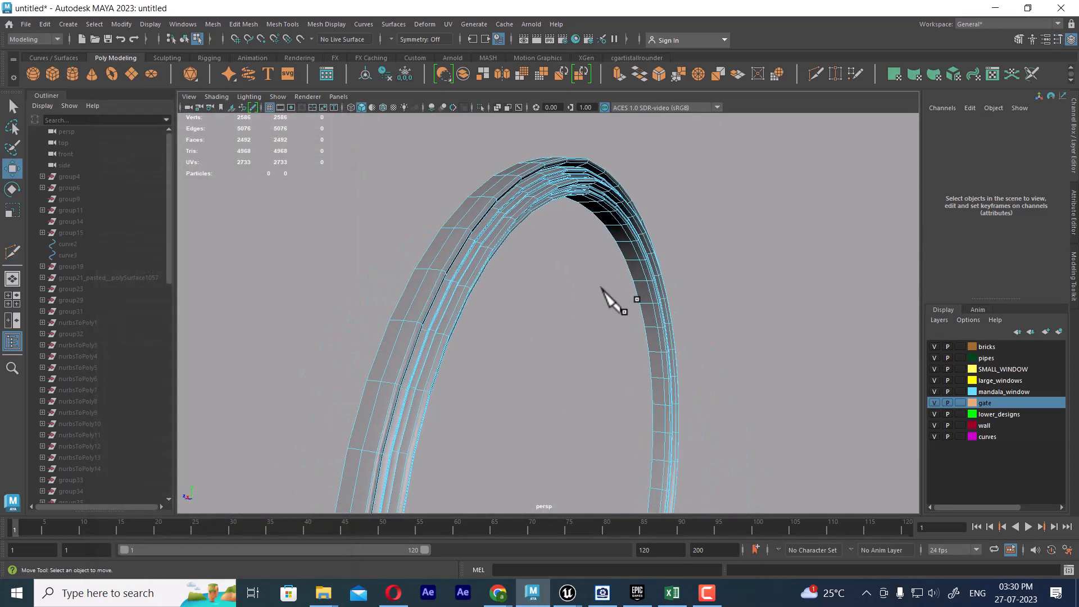
left_click(609, 183)
- Inspect the halved ring's mouldings and open side up close and as a whole
left_click_drag(609, 186, 612, 234, "alt")
right_click_drag(612, 234, 664, 296, "alt")
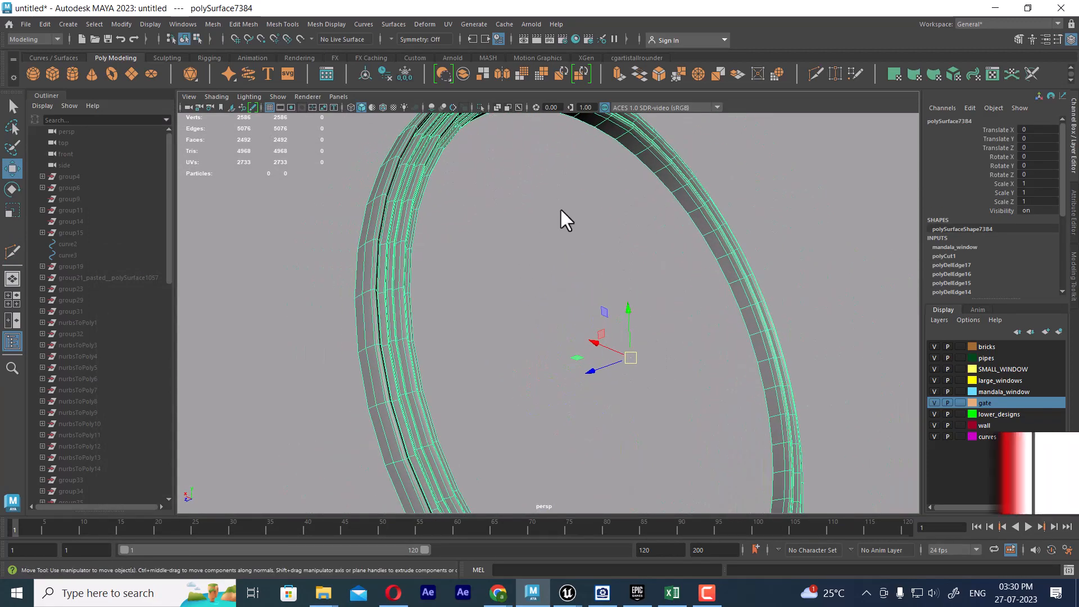
mouse_move(583, 294)
left_mouse_down("alt")
mouse_move(607, 332)
mouse_move(588, 312)
left_mouse_up("alt")
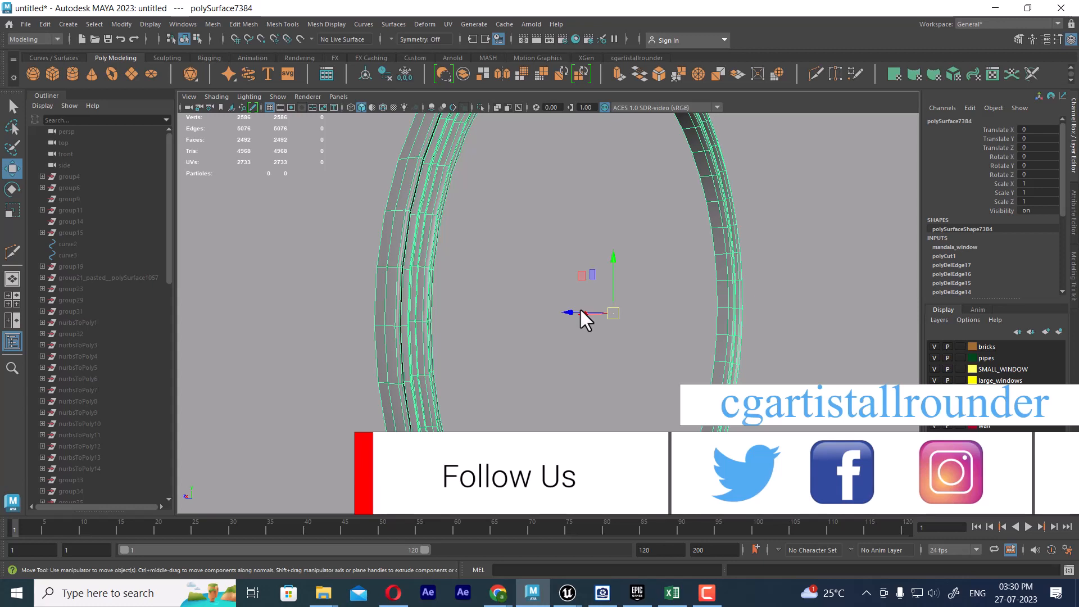
right_click_drag(579, 308, 549, 225, "alt")
left_click_drag(549, 225, 528, 281, "alt")
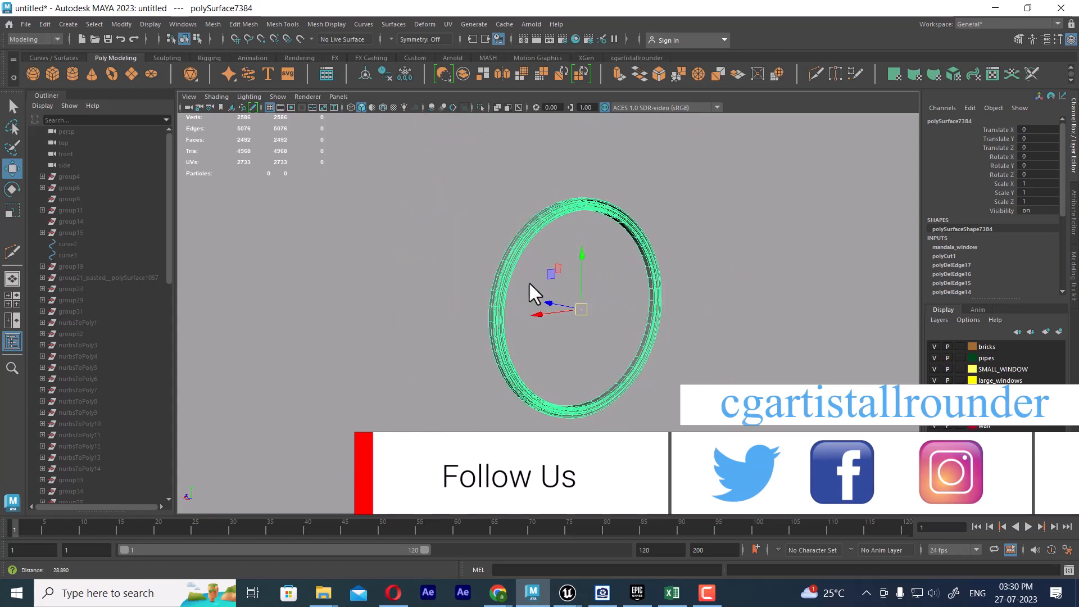
right_click_drag(529, 281, 624, 298, "alt")
left_click_drag(624, 298, 665, 309, "alt")
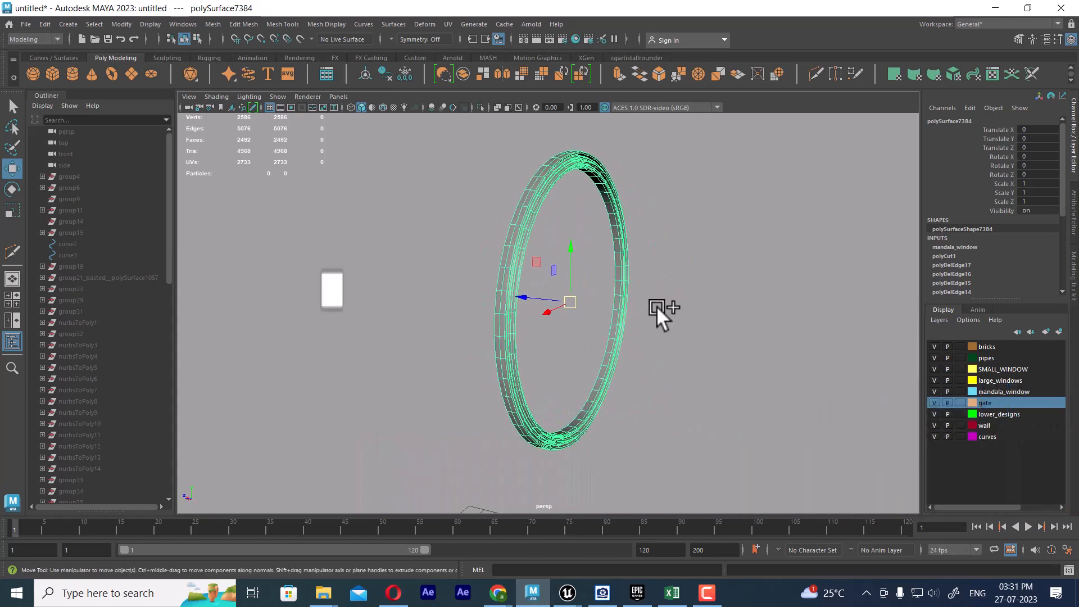
left_click_drag(656, 306, 669, 331, "alt")
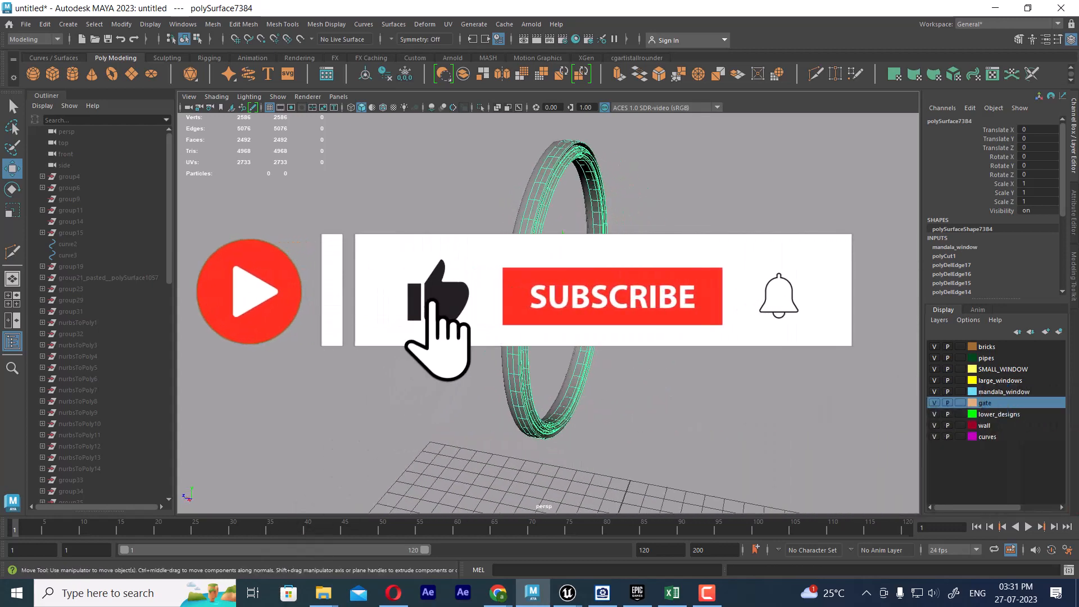
- Bring the original dense ring back into view and offset the simplified ring to Translate Z -5.335
left_click_drag(499, 284, 641, 261, "shift")
left_click(652, 315)
left_click(736, 315)
left_click_drag(768, 197, 702, 211, "alt")
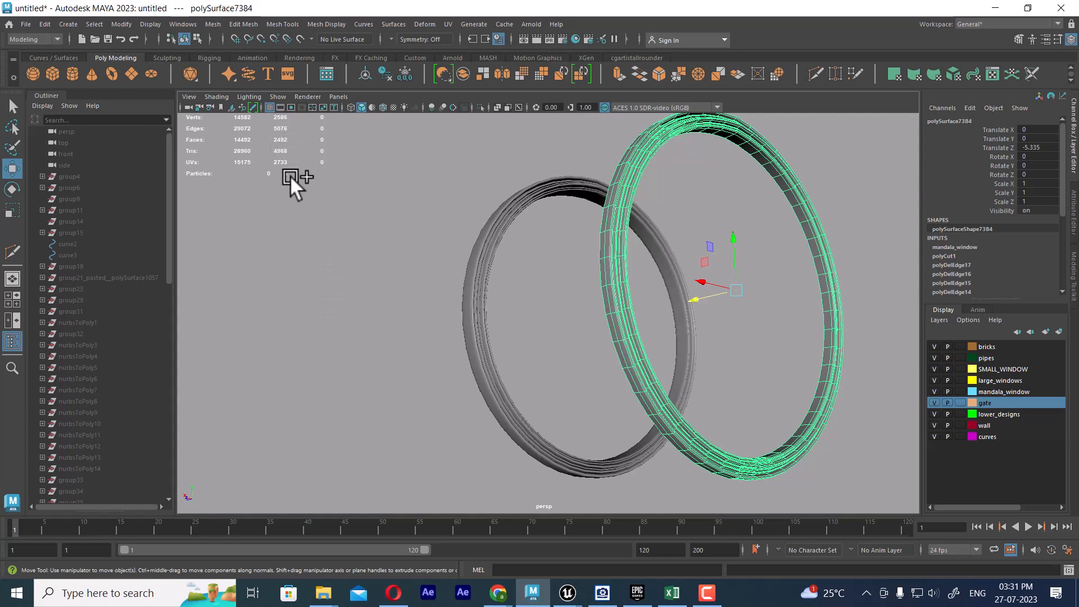
- Compare the polygon counts and curvature of the original dense ring with those of the simplified ring
left_click_drag(520, 266, 308, 226)
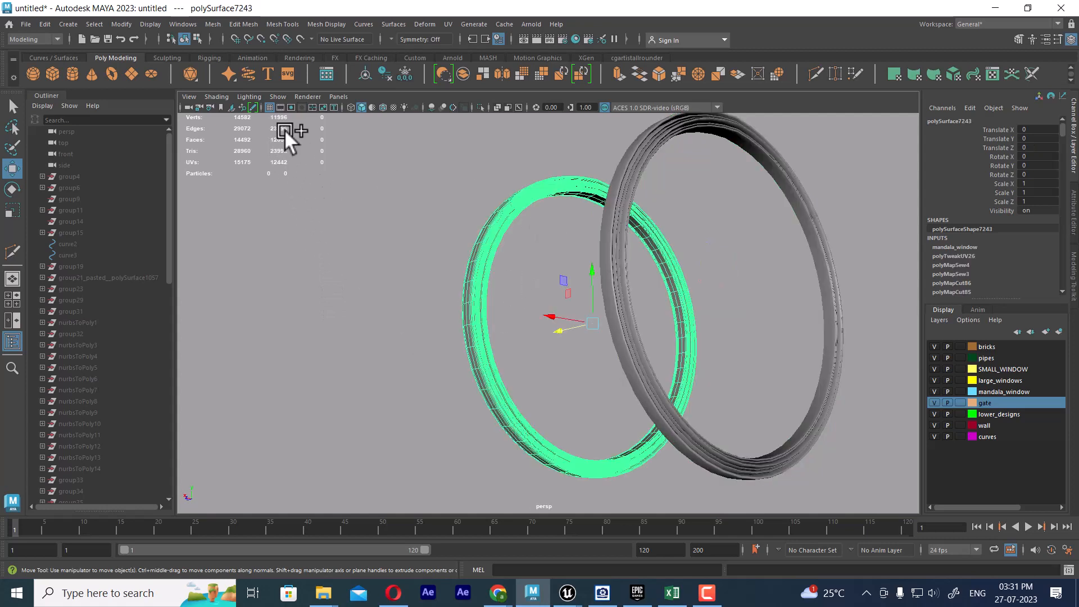
left_click(805, 249)
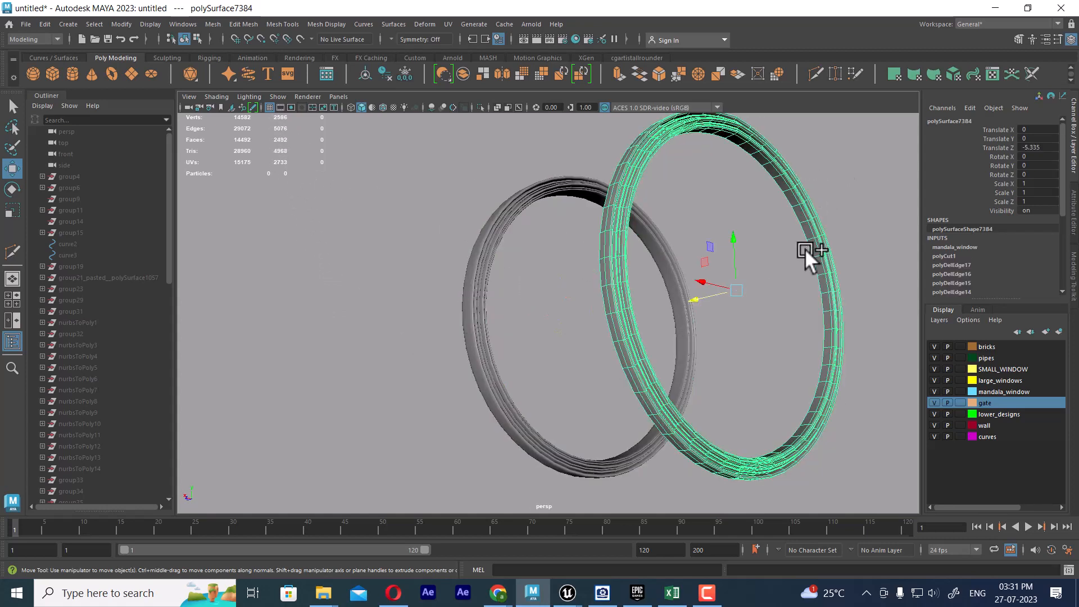
left_click_drag(805, 248, 694, 261, "alt")
right_click_drag(694, 261, 736, 321, "alt")
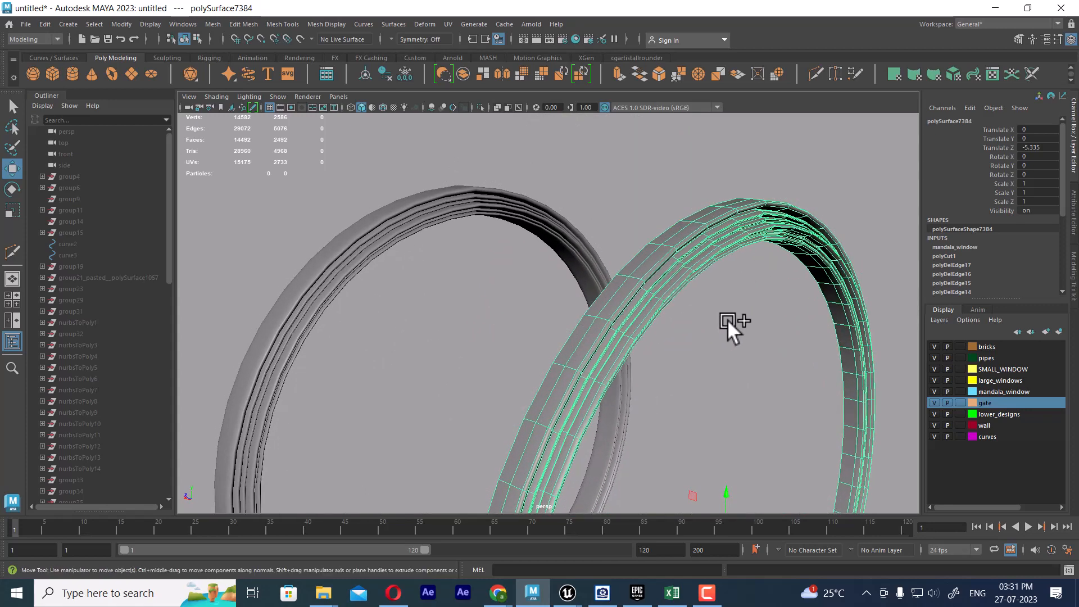
left_click_drag(727, 319, 705, 302, "alt")
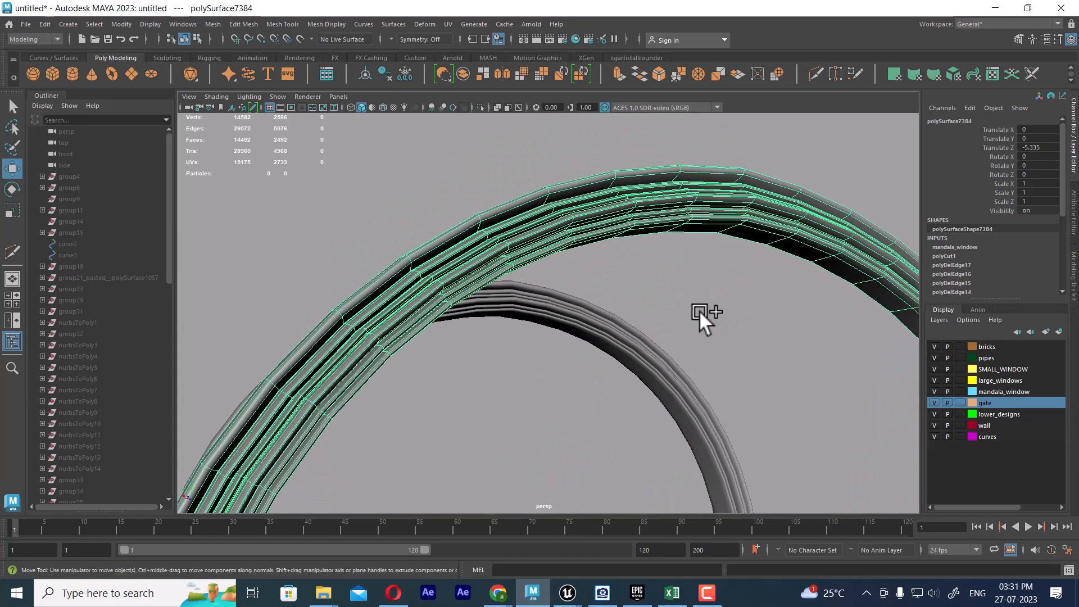
right_click_drag(699, 311, 619, 355, "alt")
left_click_drag(618, 356, 600, 231, "alt")
left_click(781, 406)
left_click_drag(782, 406, 687, 434, "alt")
- Create a polygon cylinder in the front view
key("space")
left_click_drag(693, 260, 696, 298)
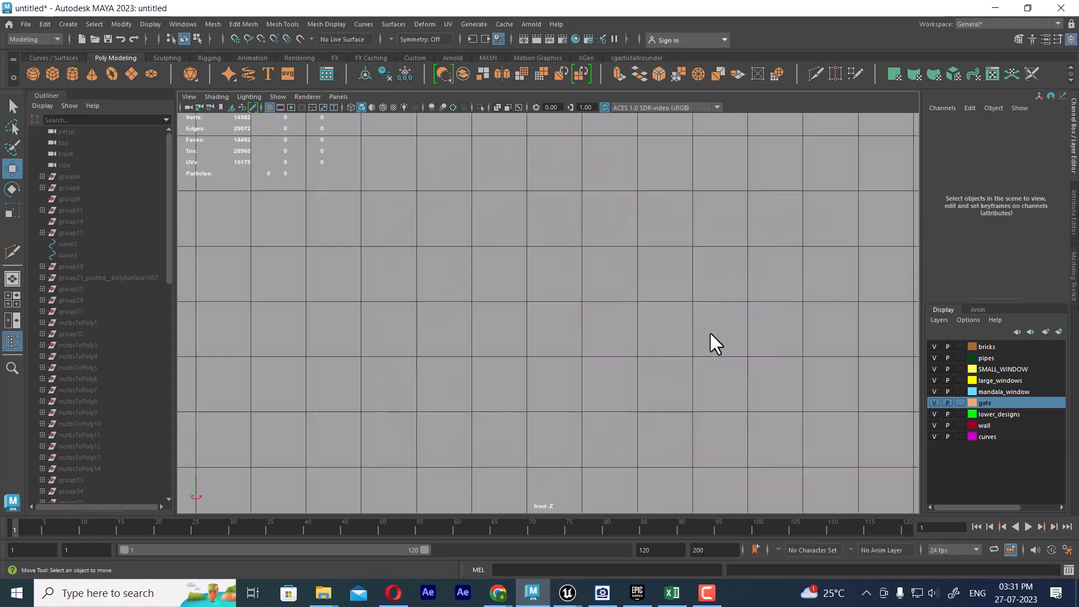
right_click_drag(709, 331, 536, 304, "alt")
middle_click_drag(536, 313, 658, 200, "alt")
right_click_drag(658, 200, 637, 312, "alt")
middle_click_drag(637, 311, 672, 339, "alt")
right_click_drag(671, 338, 719, 388, "alt")
right_click(714, 266, "shift")
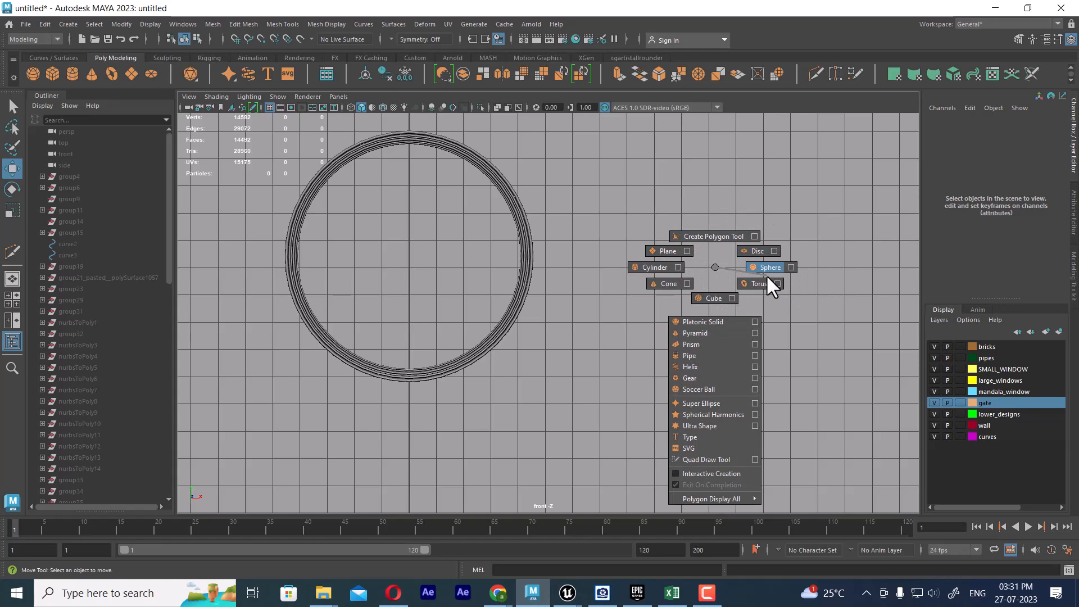
right_click_drag(766, 274, 655, 267, "shift")
- Set the cylinder's Rotate X to 90 so its round cap faces the front view
right_click_drag(646, 337, 528, 302, "alt")
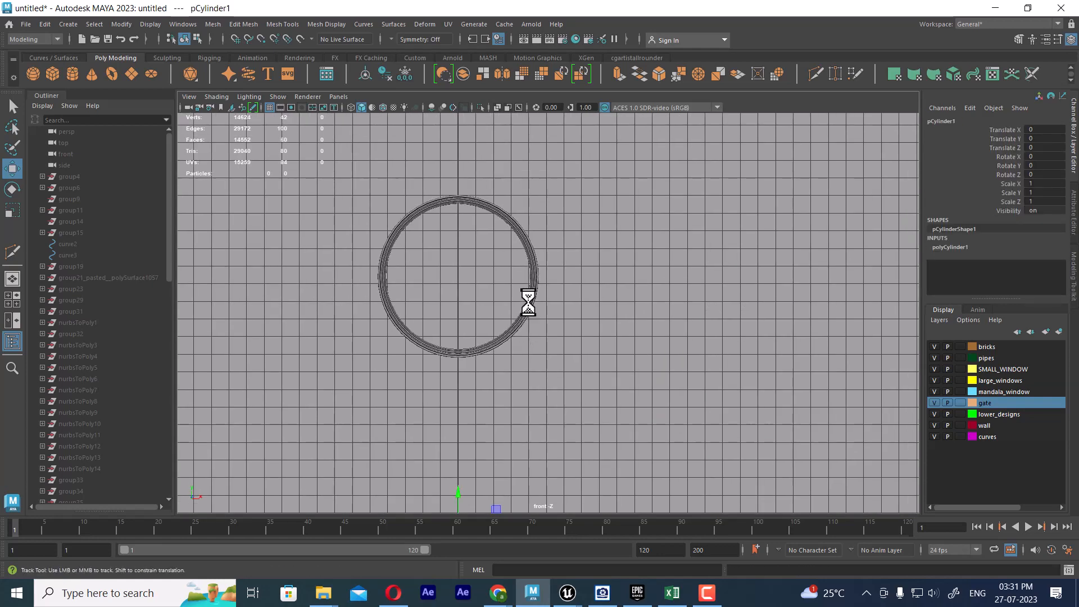
middle_click_drag(529, 302, 591, 113, "alt")
right_click_drag(573, 428, 616, 467, "alt")
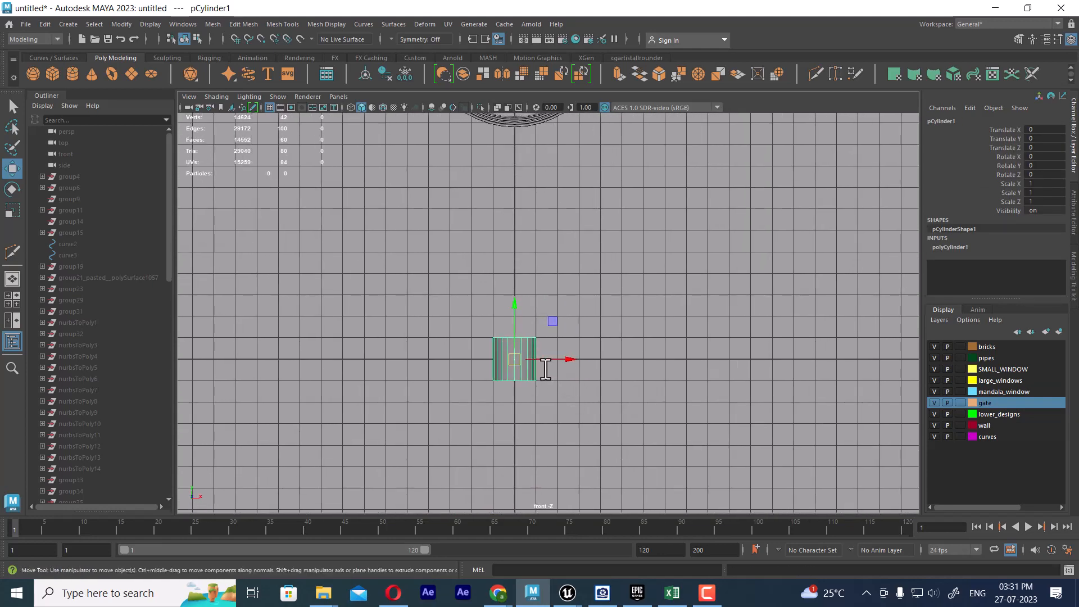
key("e")
left_click_drag(514, 327, 515, 361)
left_click(1054, 156)
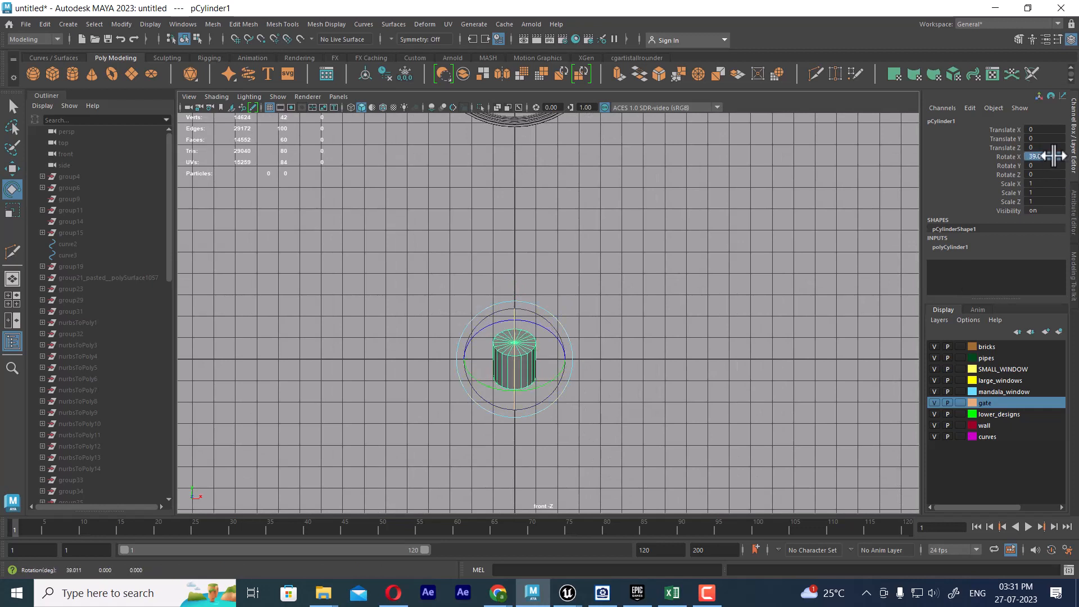
key("Return")
key("w")
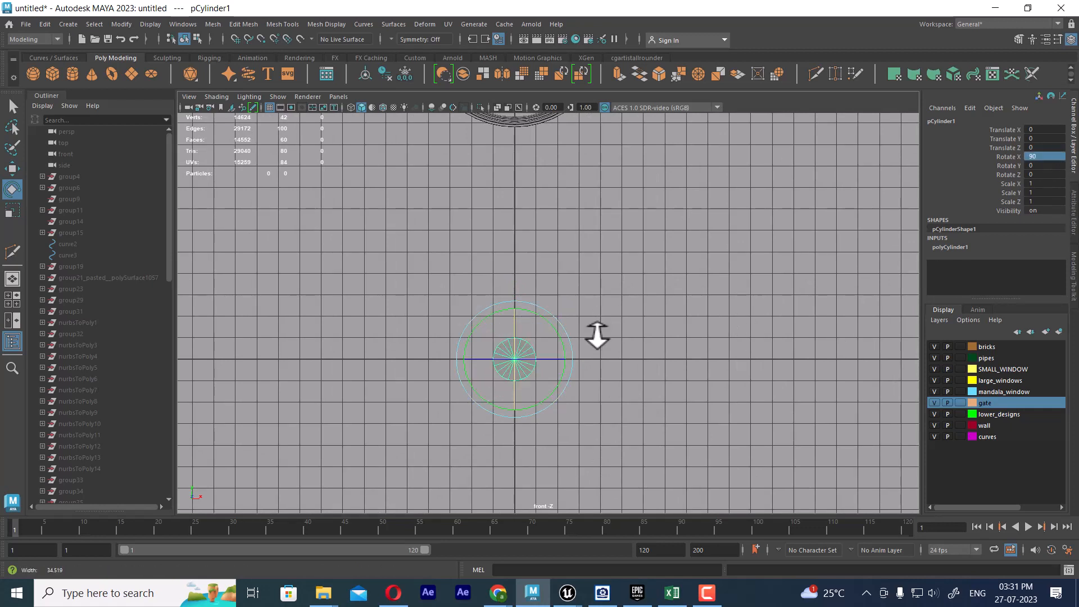
- Make a copy of the cylinder and move it beside the original to Translate X 2.702
scroll(590, 337, "up", 3)
scroll(638, 397, "up", 2)
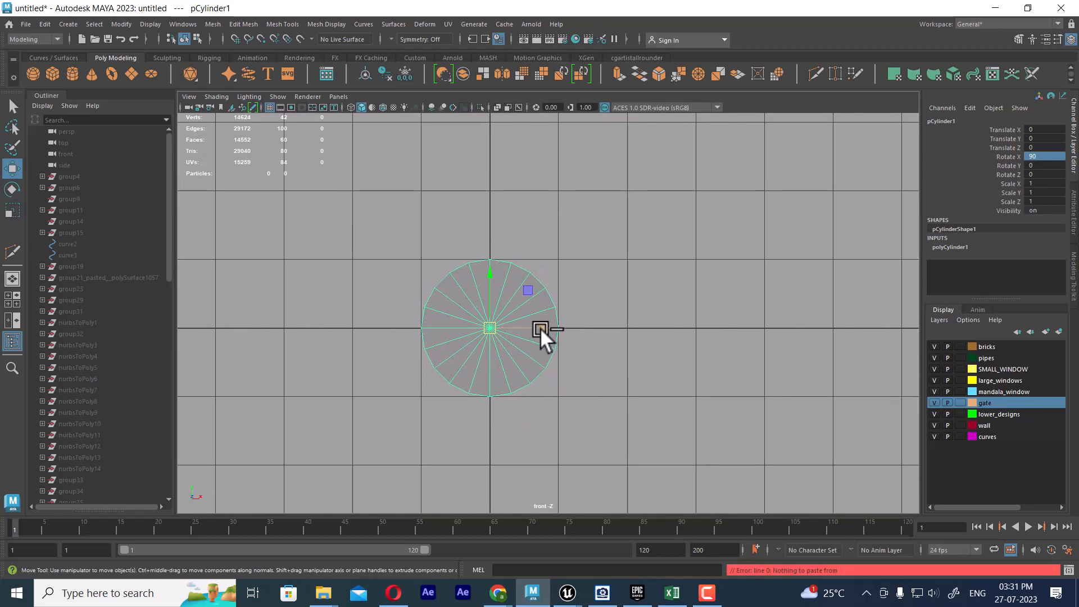
key("ctrl+z")
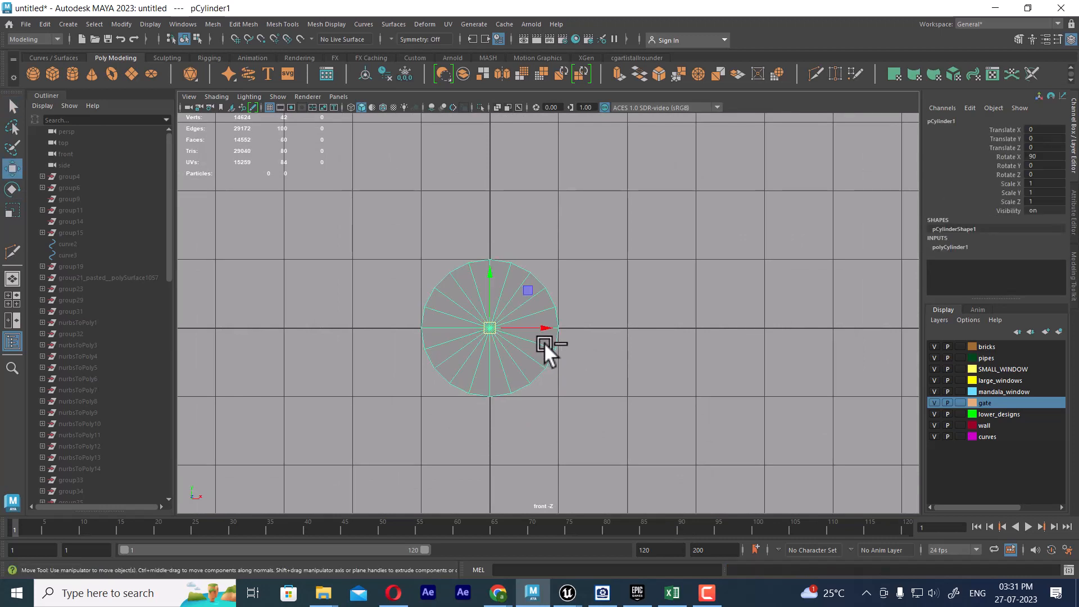
key("ctrl+d")
left_click_drag(544, 333, 724, 317)
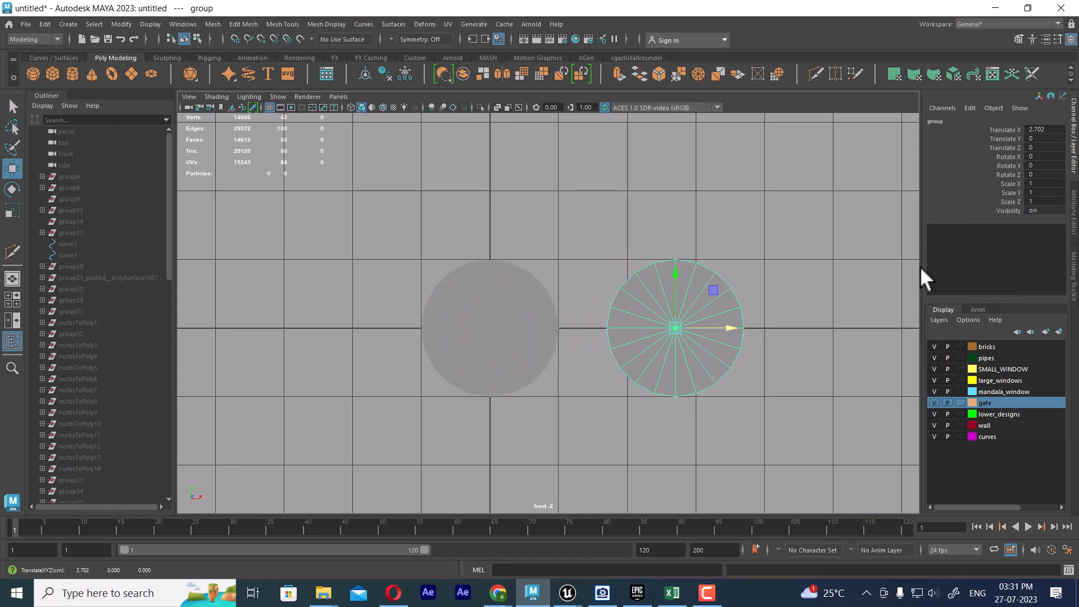
- Set the Subdivisions Axis of the copied cylinder to 30
left_click(680, 312)
left_click(962, 248)
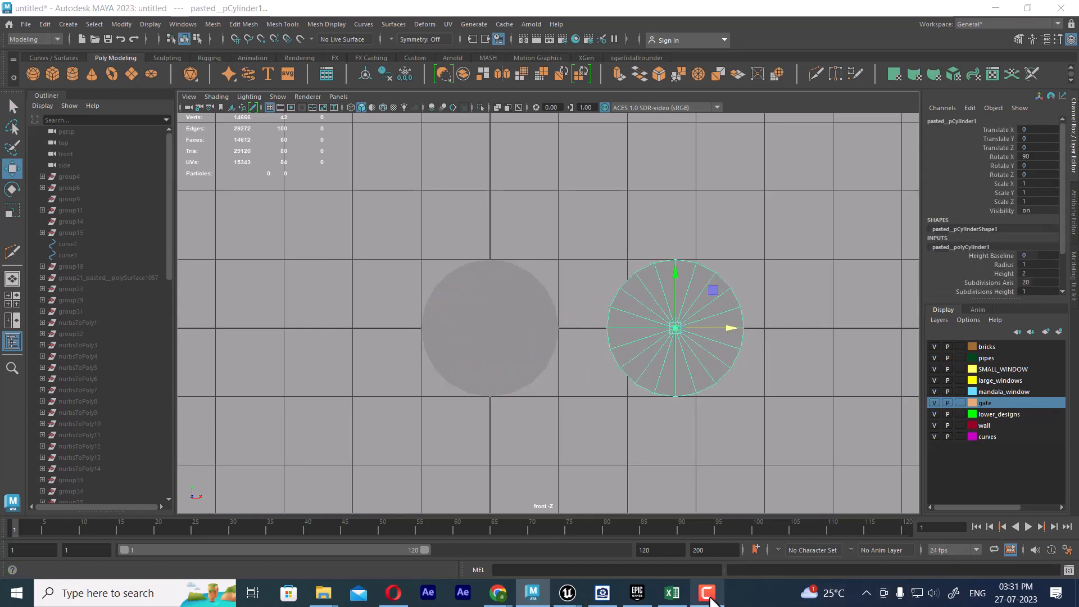
scroll(365, 141, "up", 1)
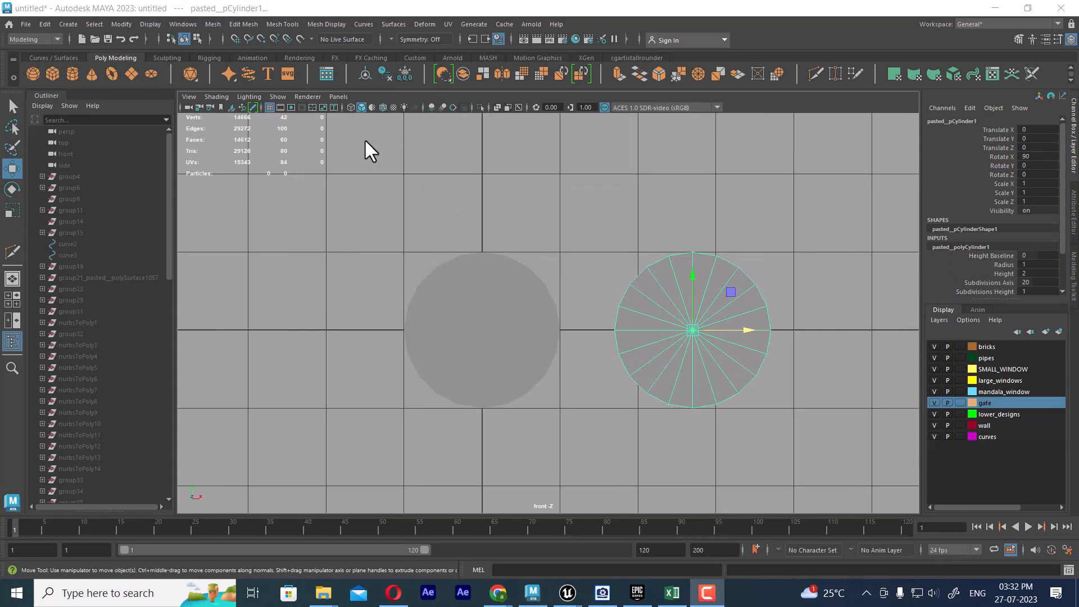
left_click(784, 400)
left_click(739, 337)
left_click(969, 245)
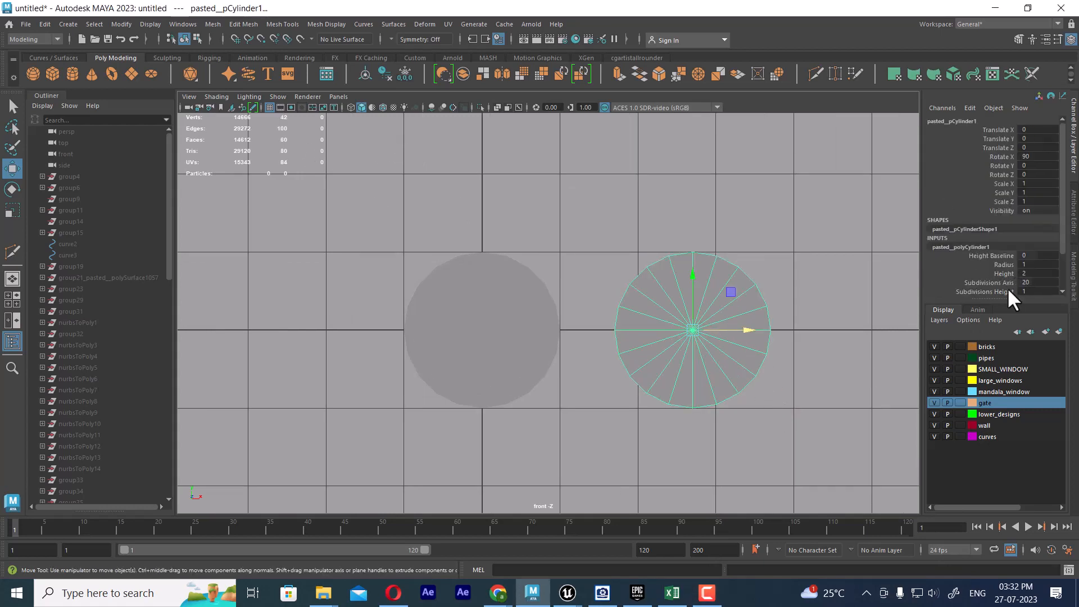
double_click(1039, 282)
type("3")
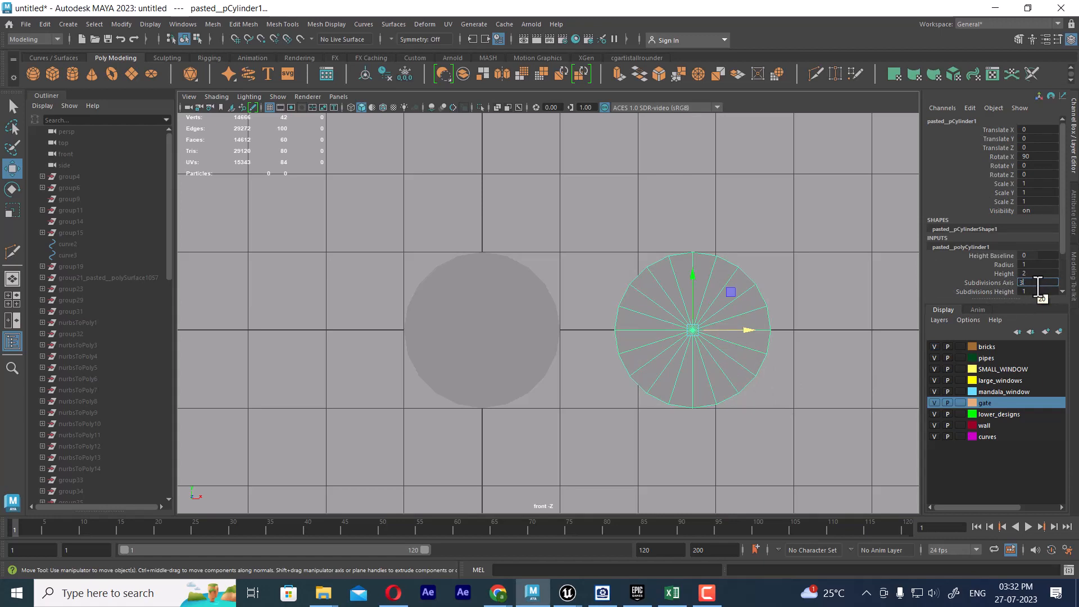
type("0")
key("Return")
left_click(660, 318)
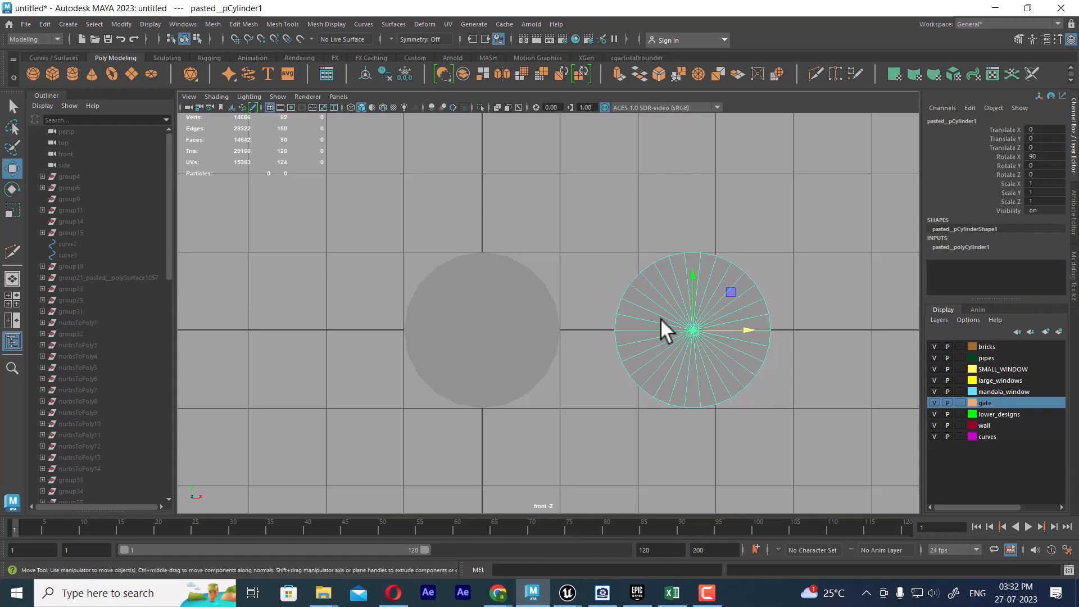
scroll(746, 393, "up", 1)
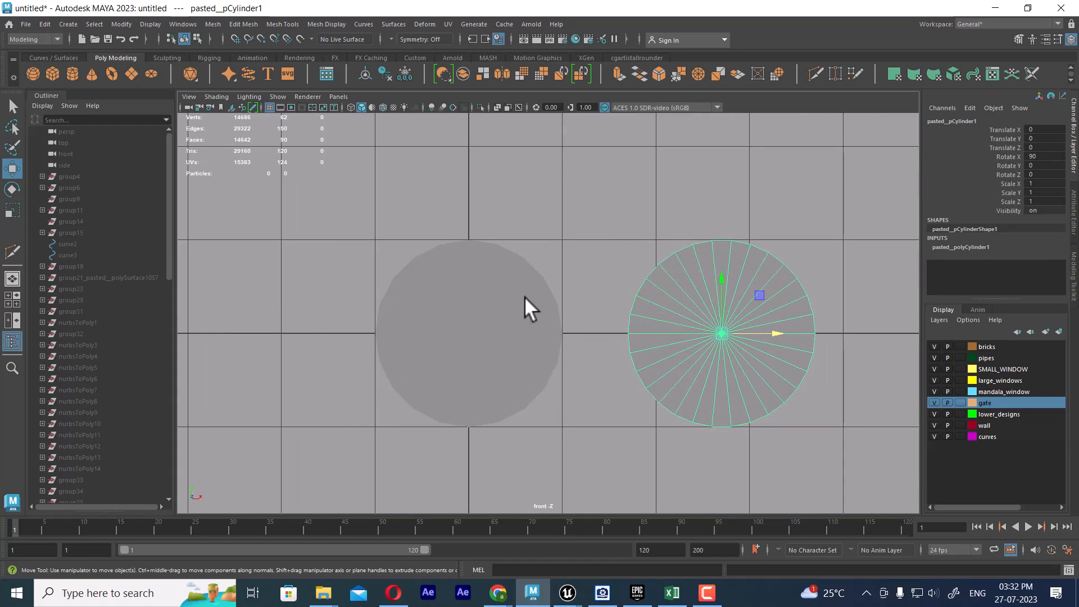
- Duplicate the 30-segment cylinder and move the copy along positive X, clear of the other two cylinders
left_click(500, 293)
left_click(693, 308)
middle_click_drag(701, 333, 653, 229, "alt")
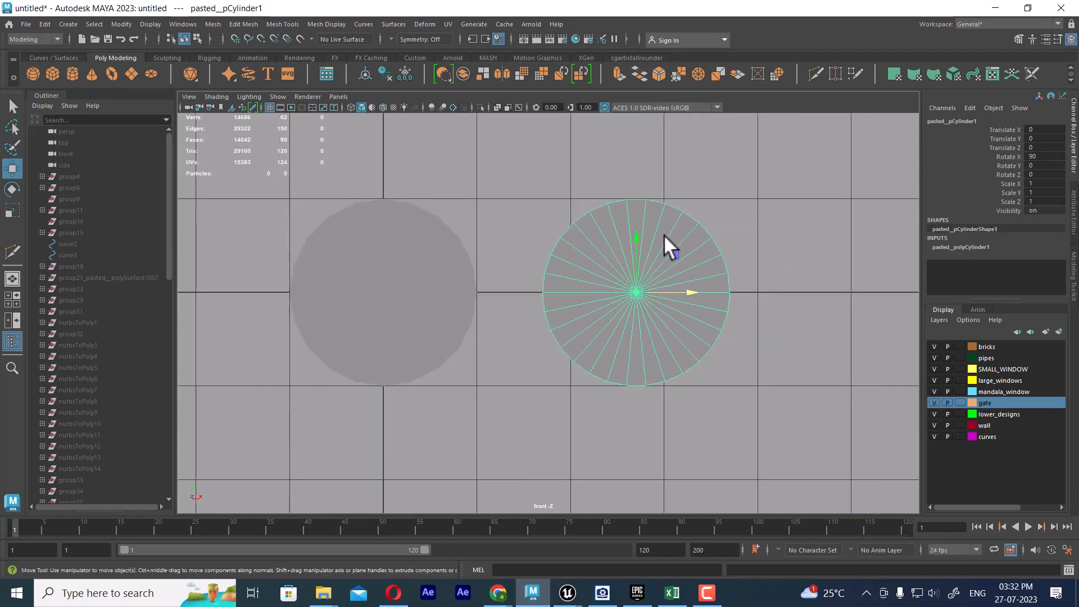
left_click(837, 193)
scroll(644, 225, "up", 2)
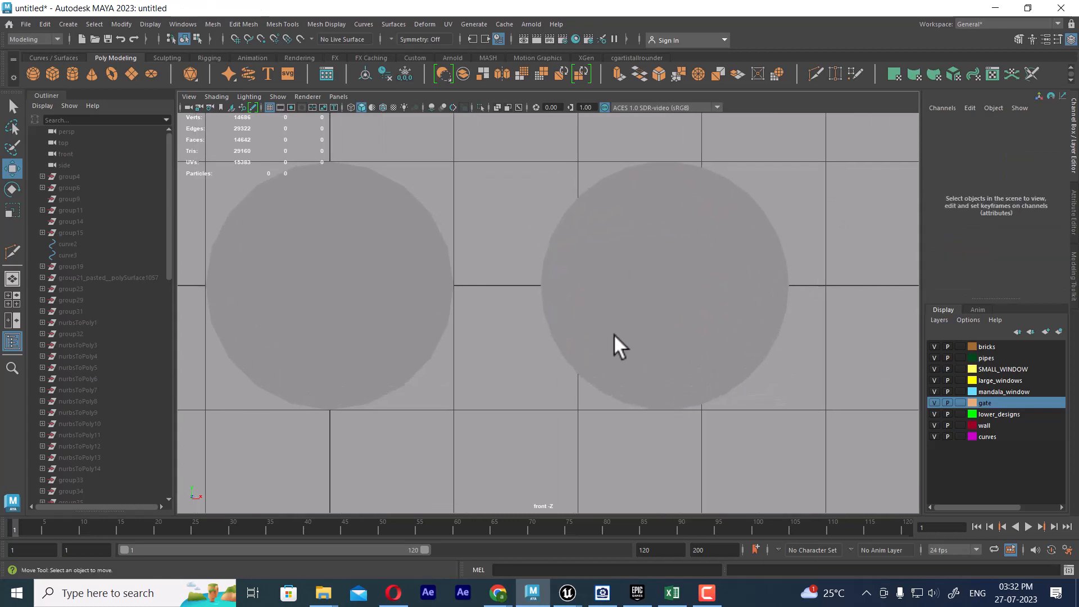
left_click(643, 271)
scroll(712, 342, "down", 5)
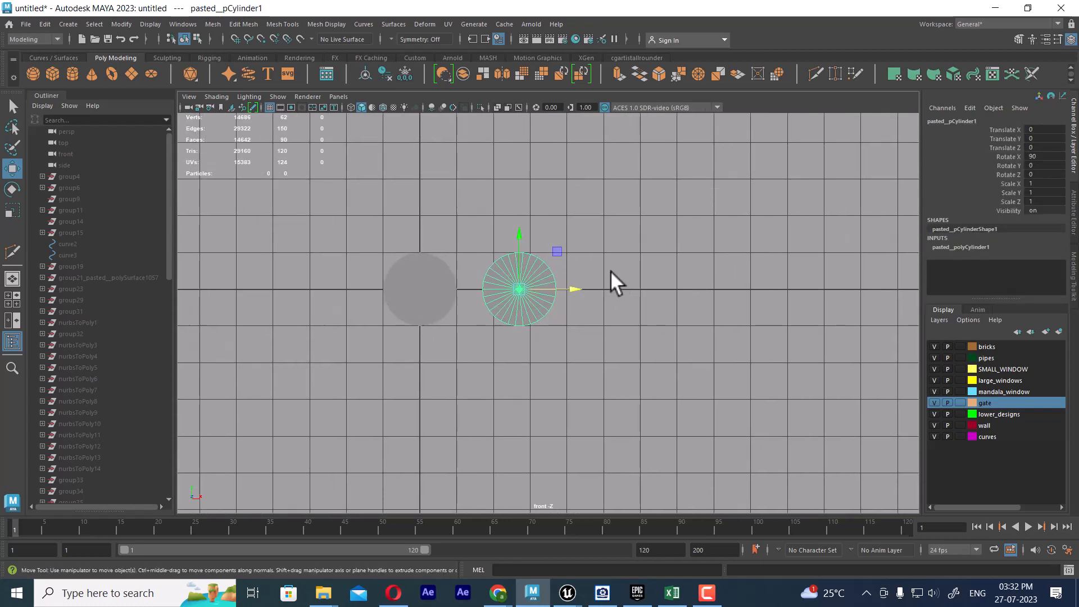
scroll(656, 365, "up", 1)
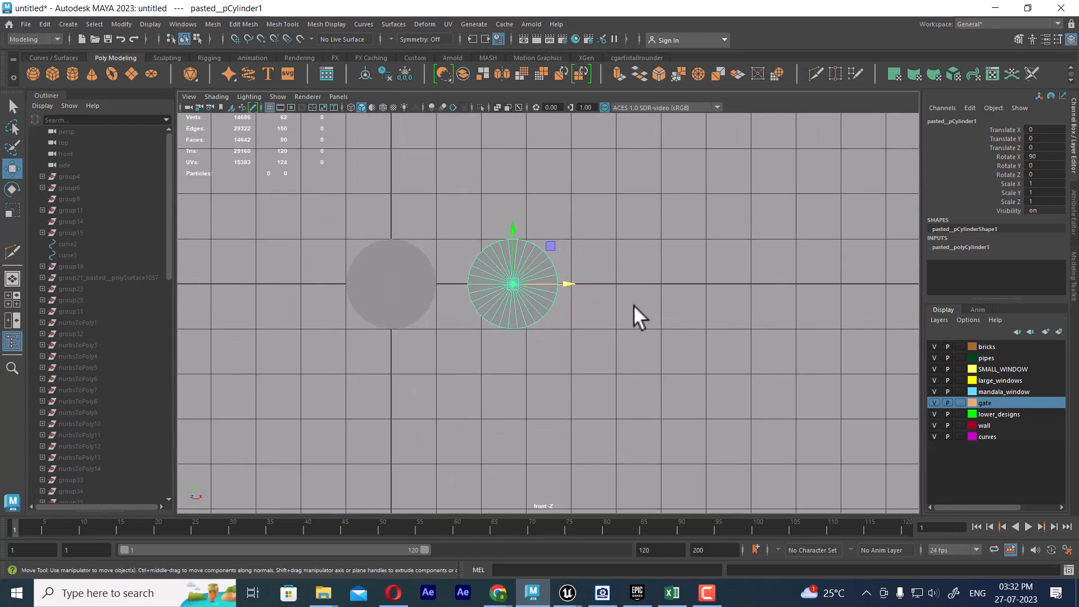
key("ctrl+d")
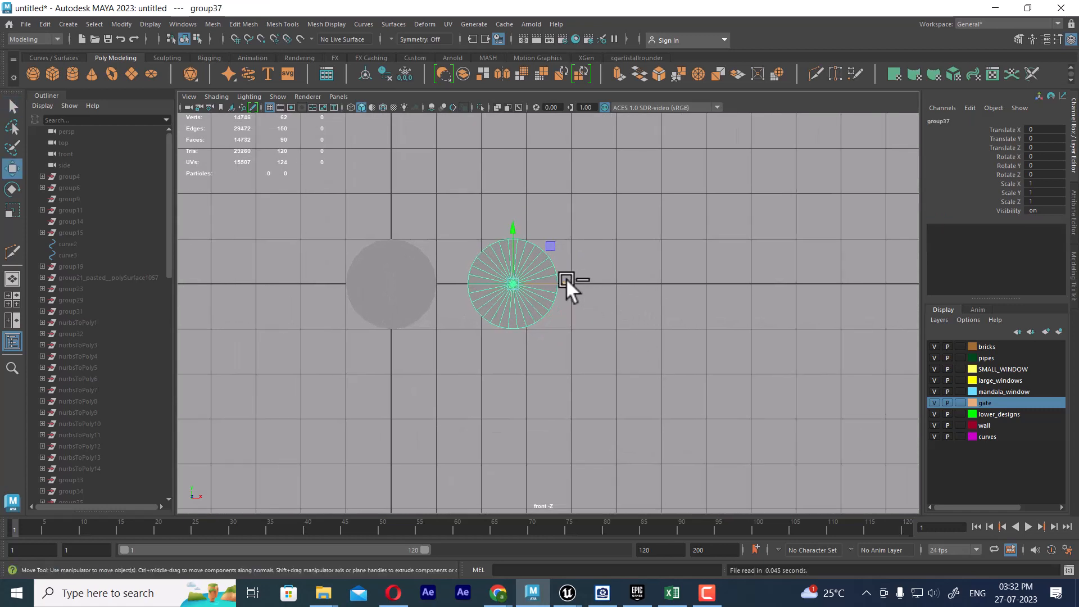
left_click_drag(568, 285, 703, 287)
left_click(883, 281)
left_click(678, 299)
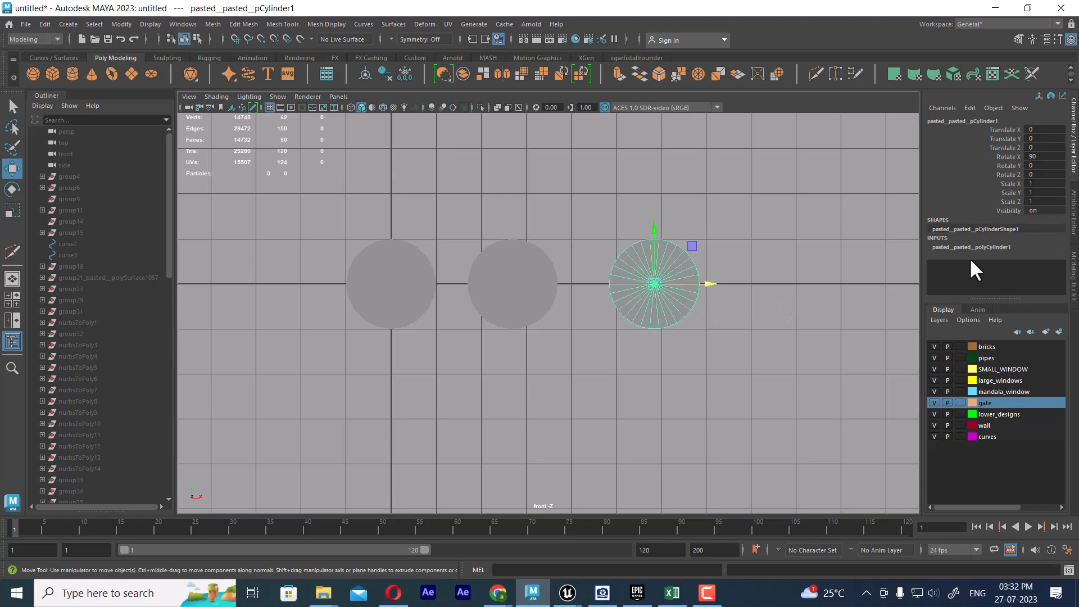
- Set the Subdivisions Axis of the newest cylinder copy to 40
left_click(972, 248)
double_click(1029, 282)
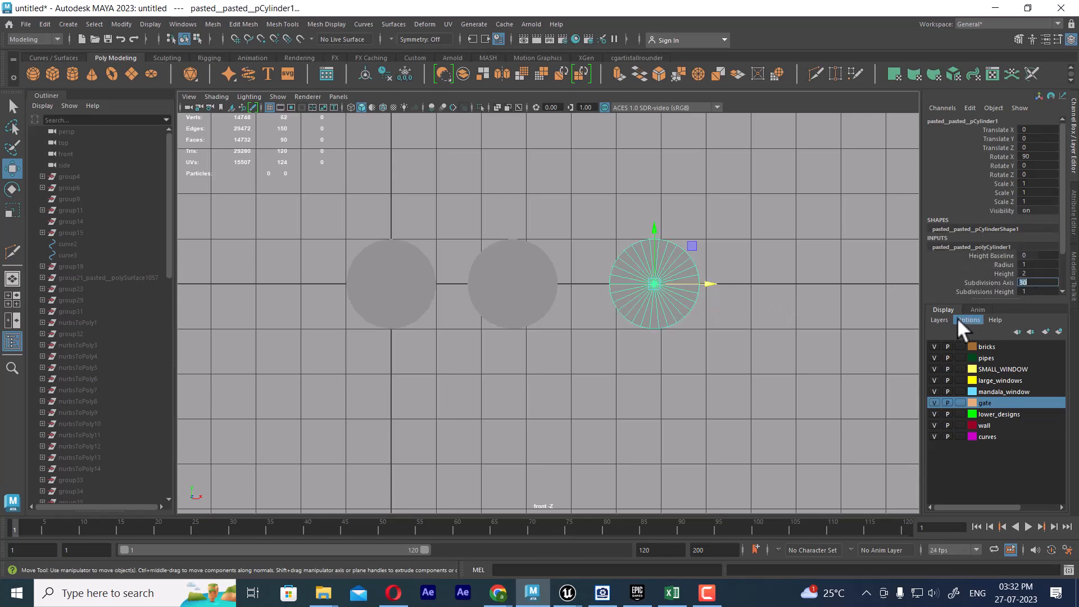
type("4")
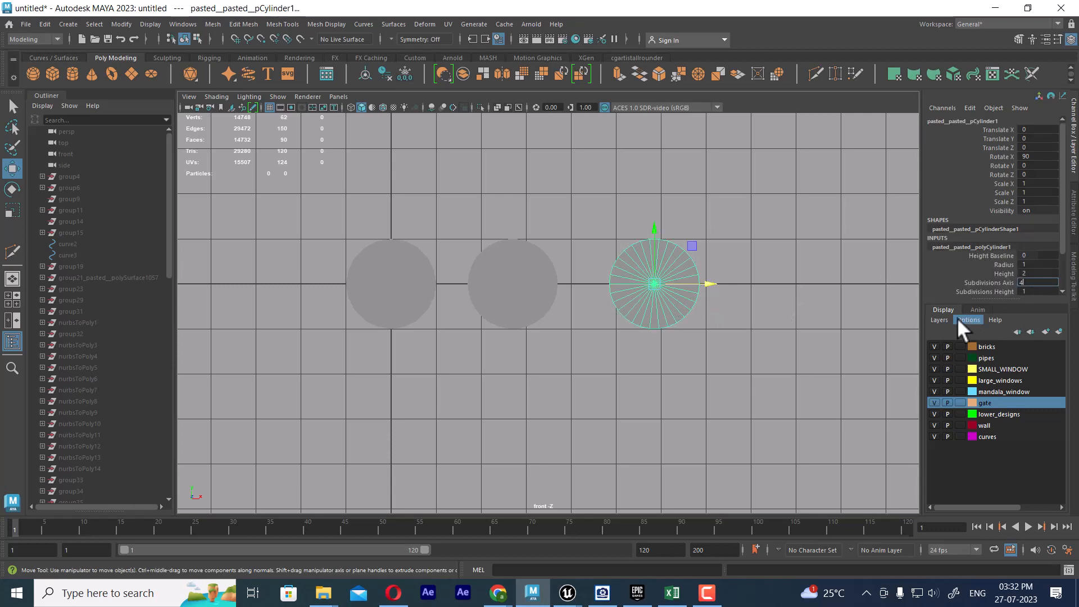
type("0")
key("Return")
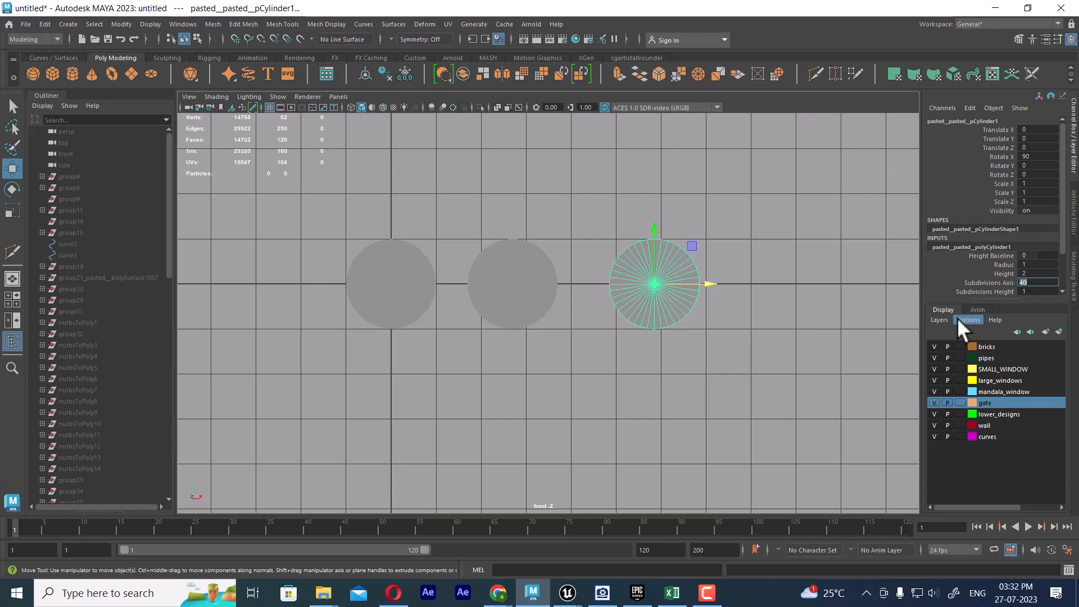
- Compare the outline smoothness and wireframes of the 20-, 30- and 40-segment cylinders
left_click(664, 365)
scroll(723, 446, "up", 3)
middle_click_drag(640, 272, 640, 308, "alt")
right_click_drag(640, 308, 731, 292, "alt")
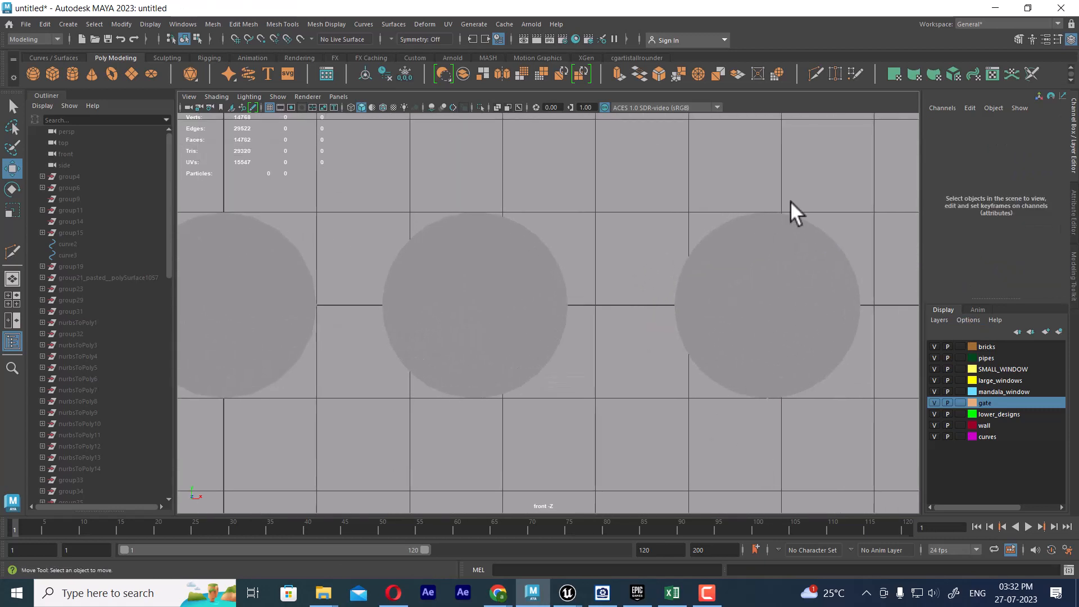
left_click_drag(790, 201, 237, 326)
right_click_drag(405, 311, 425, 310, "alt")
middle_click_drag(430, 323, 480, 296, "alt")
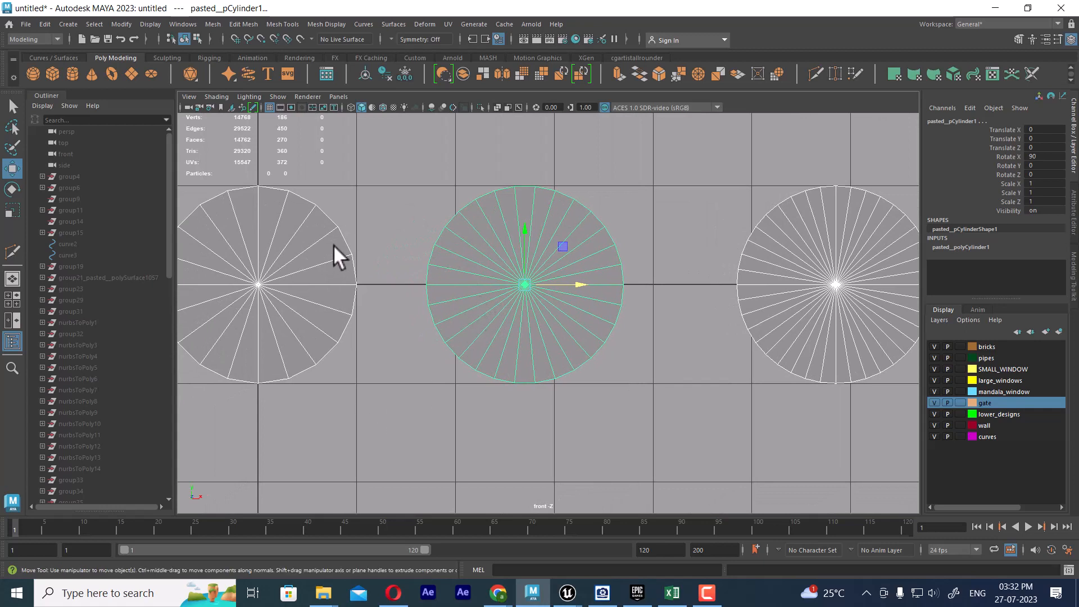
- Duplicate the original 20-segment cylinder and move the copy along negative X until it stands beside the original
left_click(360, 374)
left_click(307, 330)
middle_click_drag(306, 331, 515, 335, "alt")
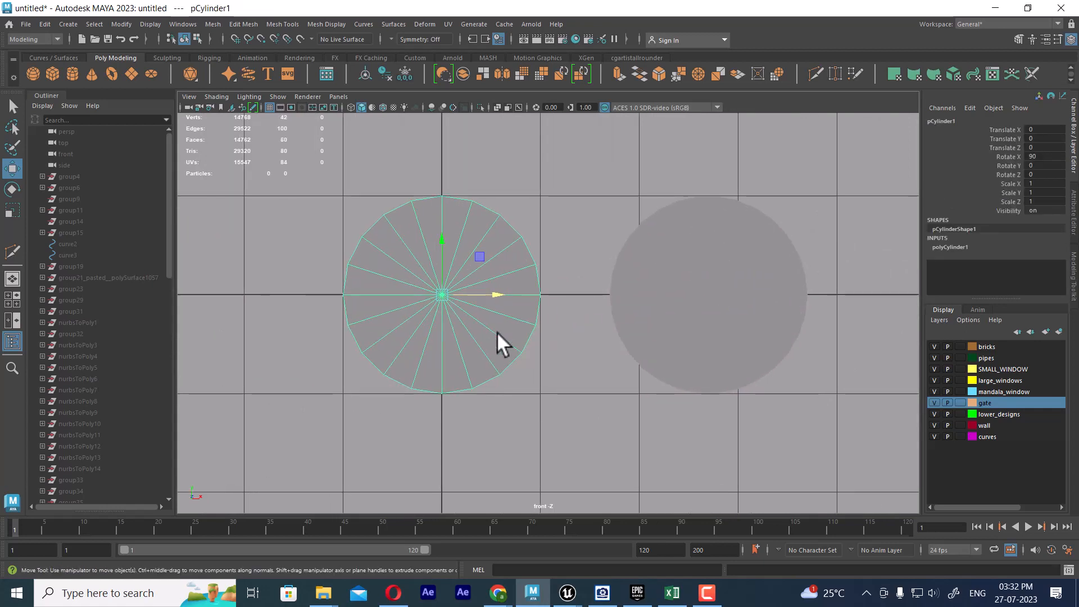
key("ctrl+g")
key("ctrl+d")
left_click_drag(495, 295, 286, 297)
middle_click_drag(363, 299, 545, 310, "alt")
left_click_drag(465, 306, 441, 305)
left_click(487, 368)
left_click(453, 329)
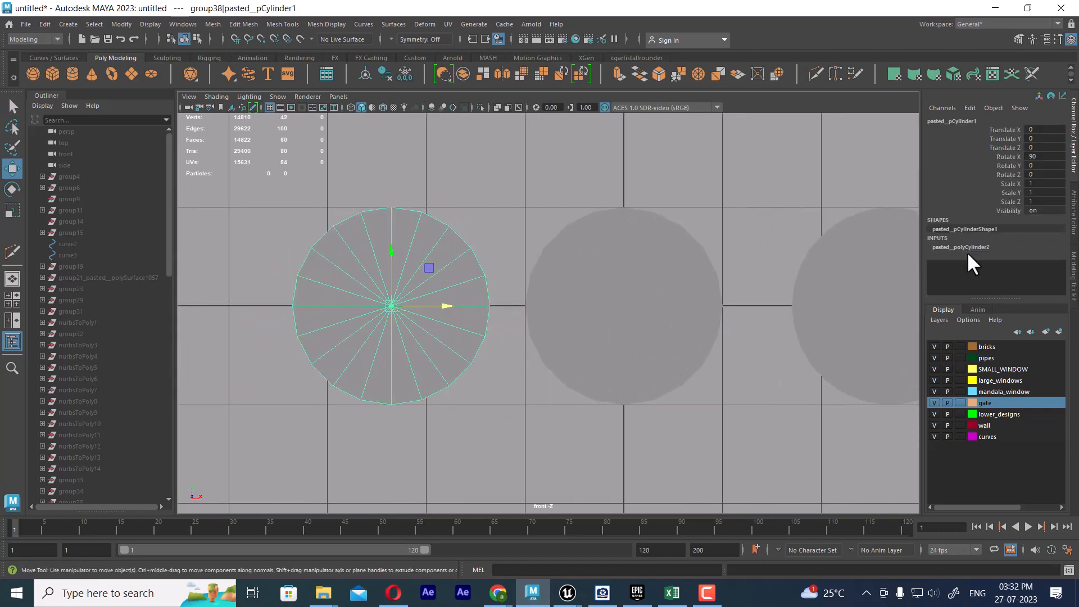
- Set the Subdivisions Axis of this fourth cylinder to 12
left_click(993, 249)
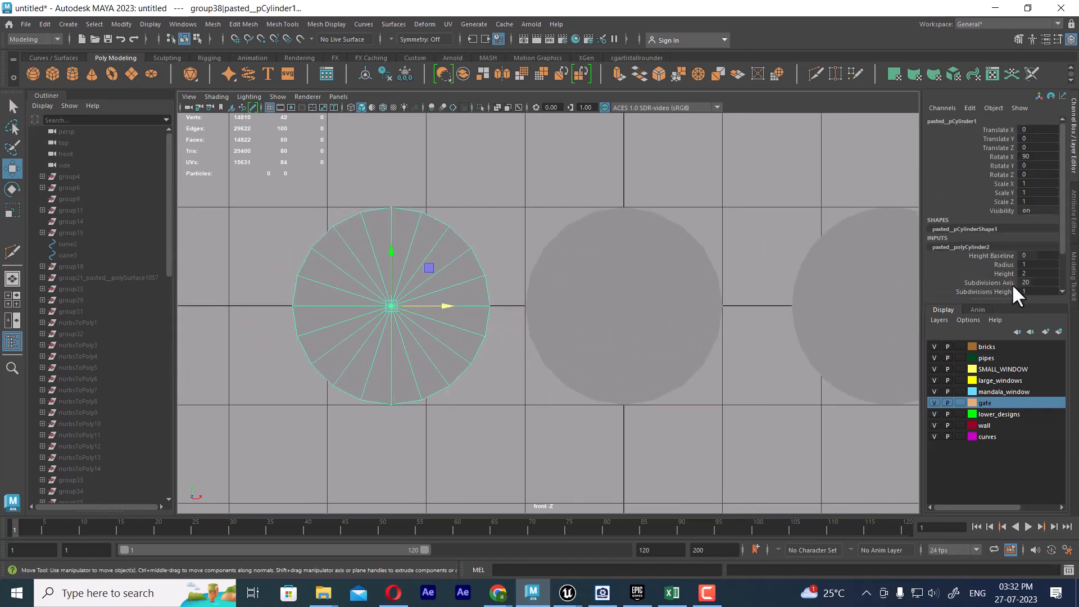
double_click(1047, 283)
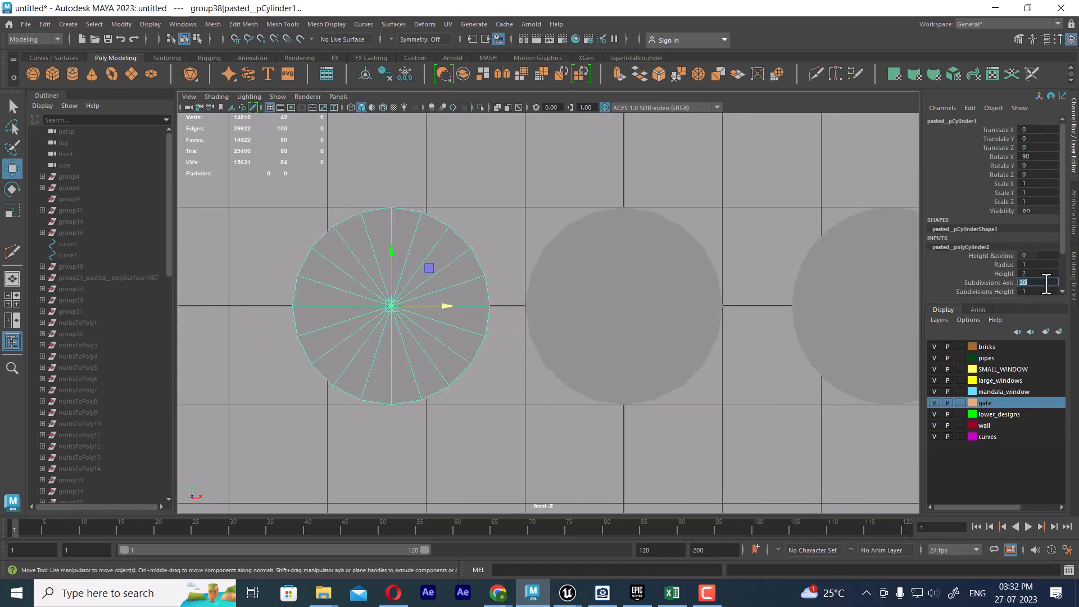
type("12")
key("Return")
left_click(518, 414)
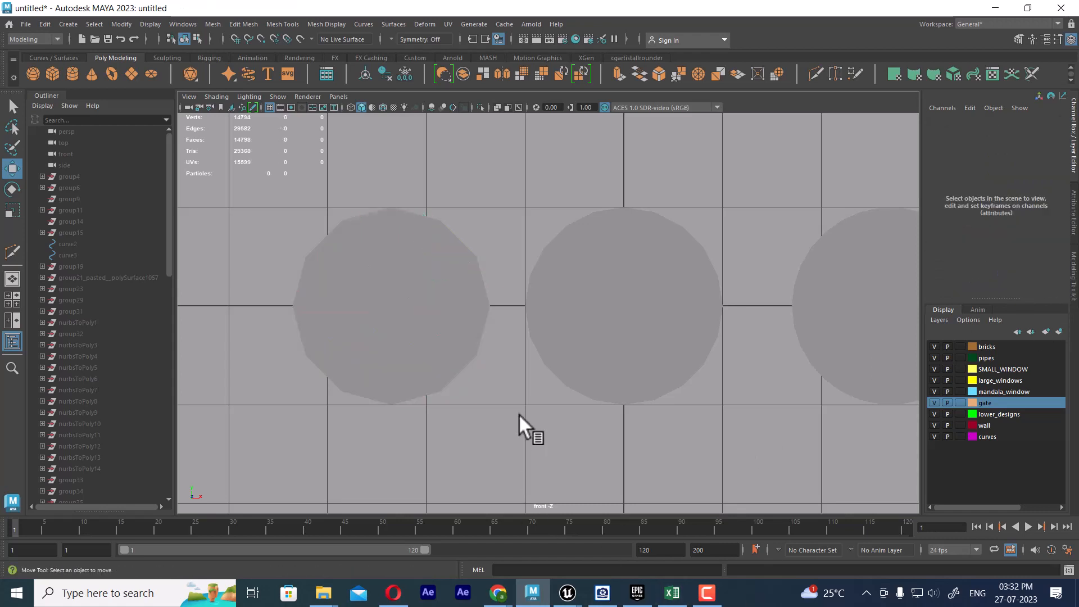
- Examine the four cylinders together and individually to compare their roundness against their segment counts
right_click_drag(602, 417, 585, 360, "alt")
middle_click_drag(611, 377, 504, 367, "alt")
left_click_drag(399, 249, 833, 370)
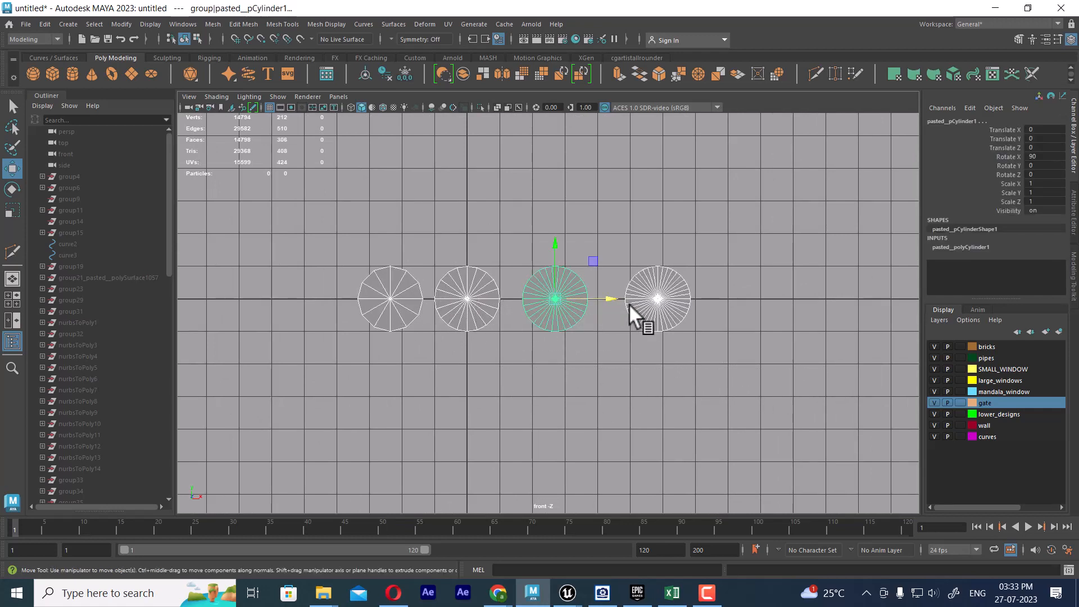
right_click_drag(615, 277, 646, 345, "alt")
middle_click_drag(646, 345, 664, 343, "alt")
left_click_drag(312, 389, 313, 408)
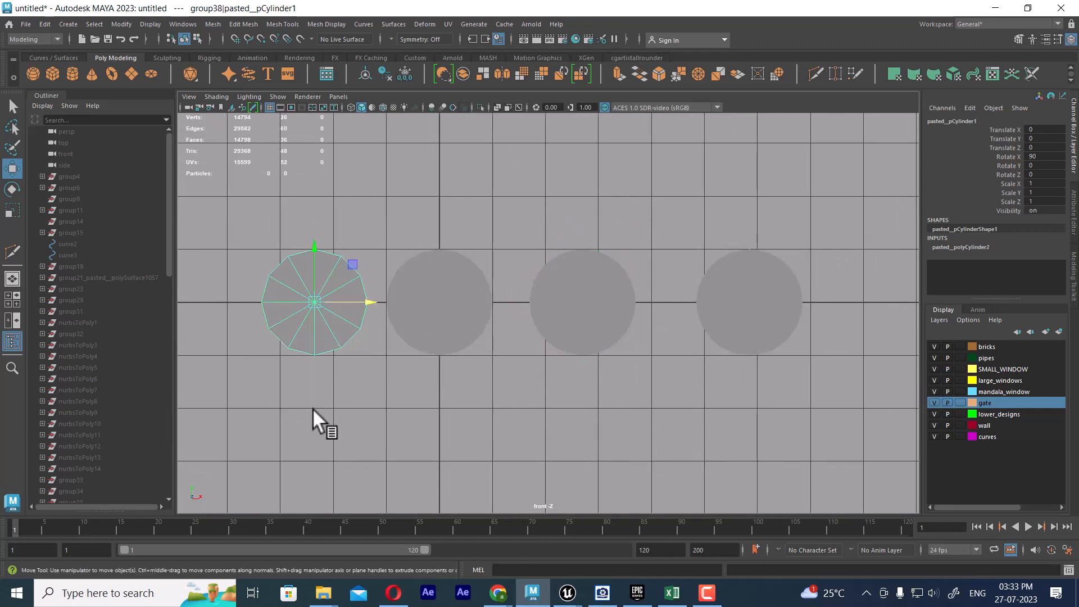
left_click_drag(759, 222, 771, 417)
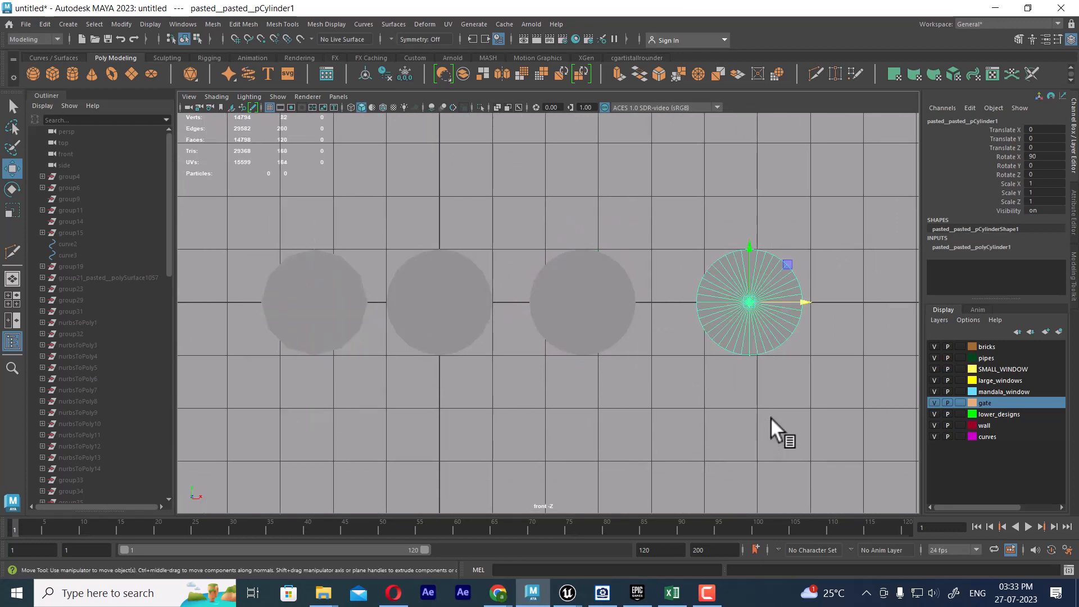
left_click_drag(593, 228, 576, 470)
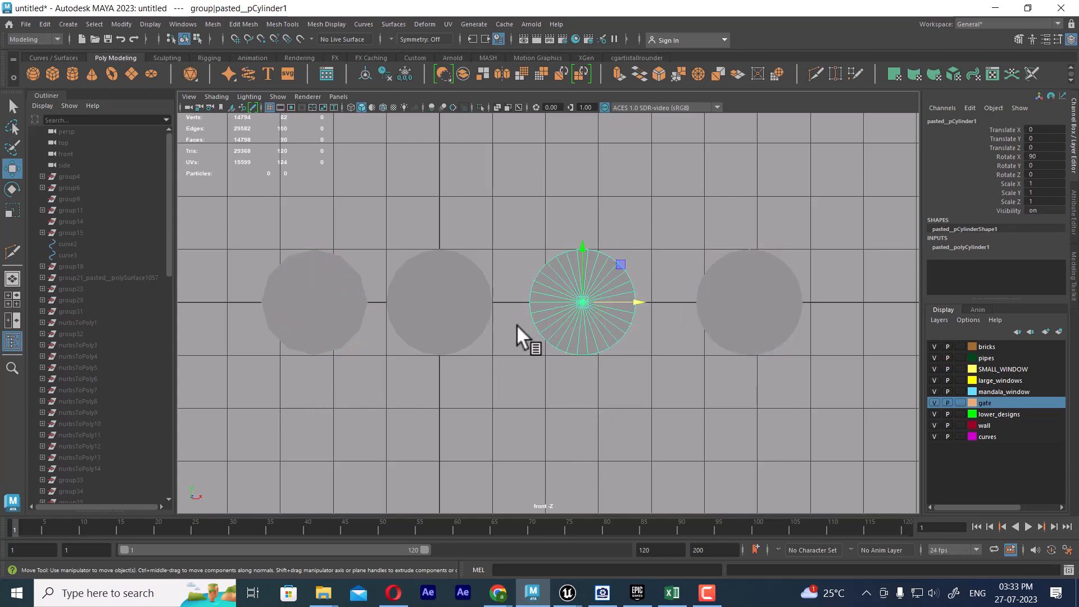
left_click_drag(493, 145, 445, 480)
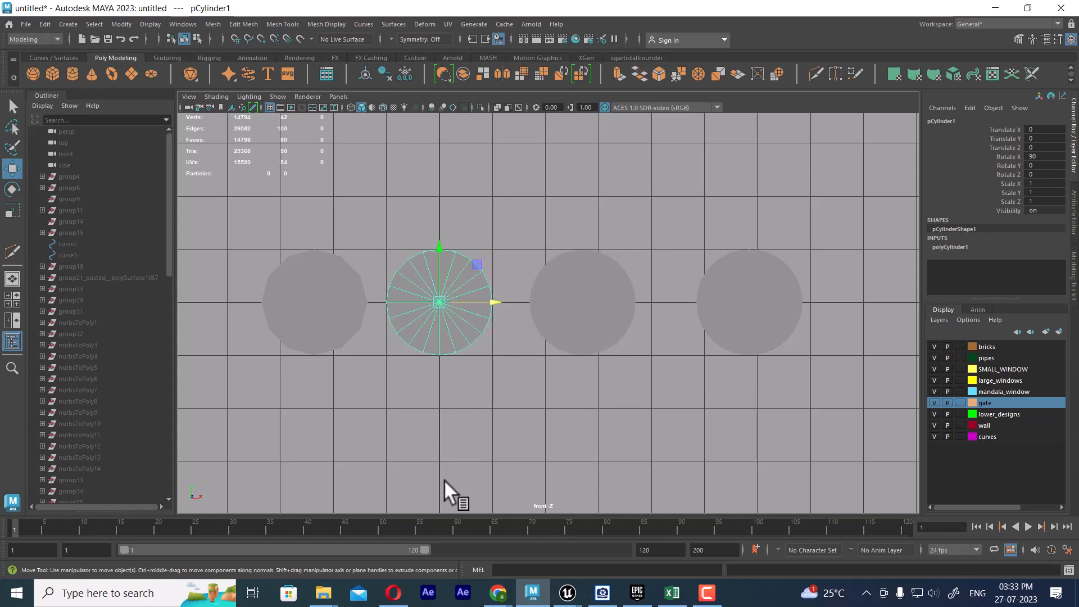
left_click_drag(302, 237, 822, 444)
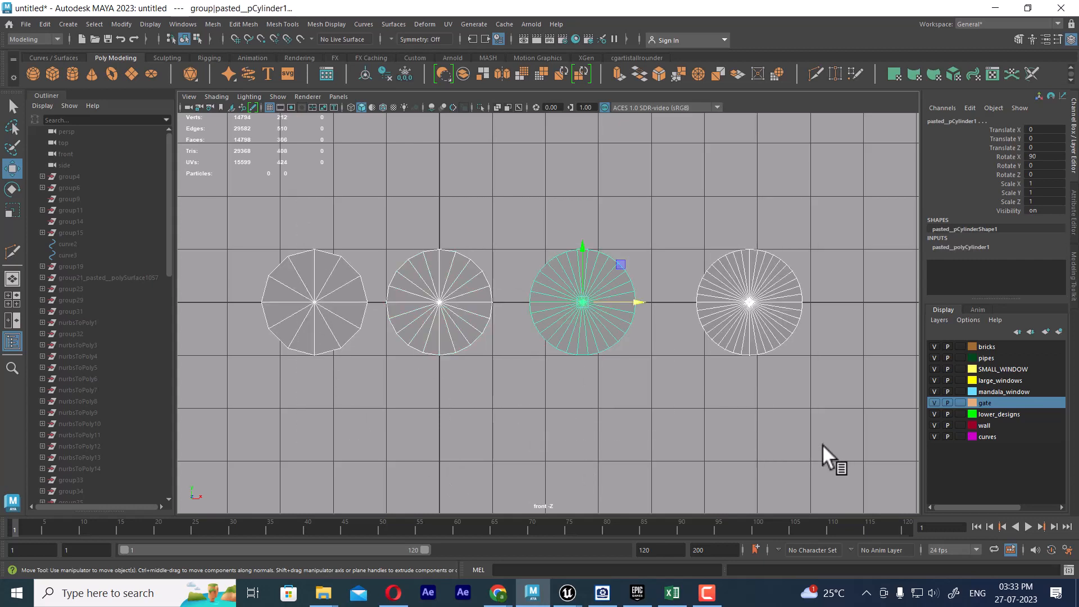
- Return to the perspective view, duplicate the dense outer ring and move the copy to Translate Z 4.153
key("space")
key("space")
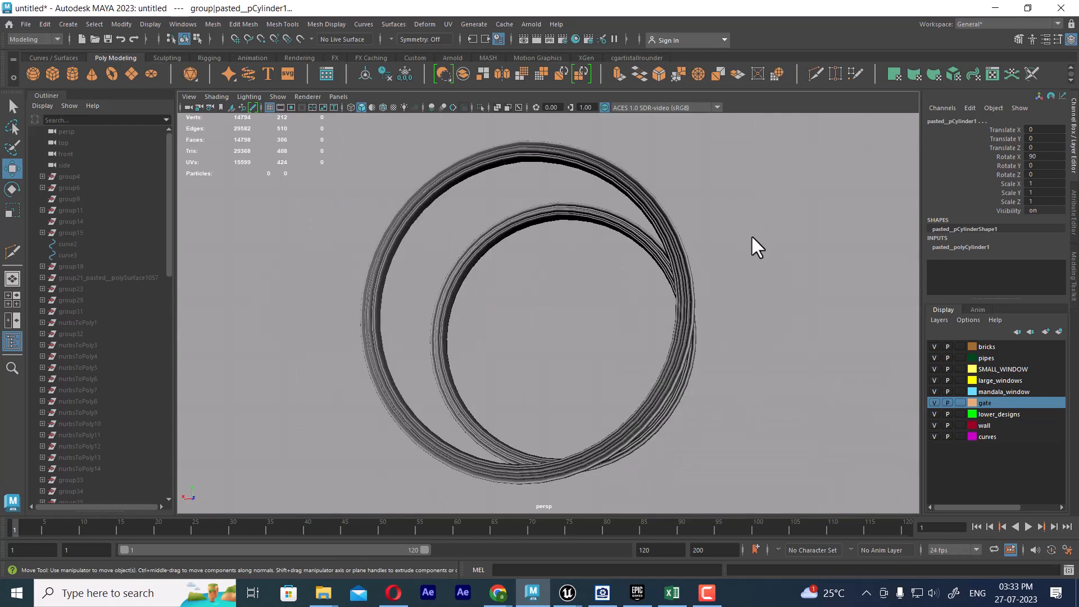
left_click_drag(751, 234, 750, 411, "alt")
scroll(724, 397, "down", 4)
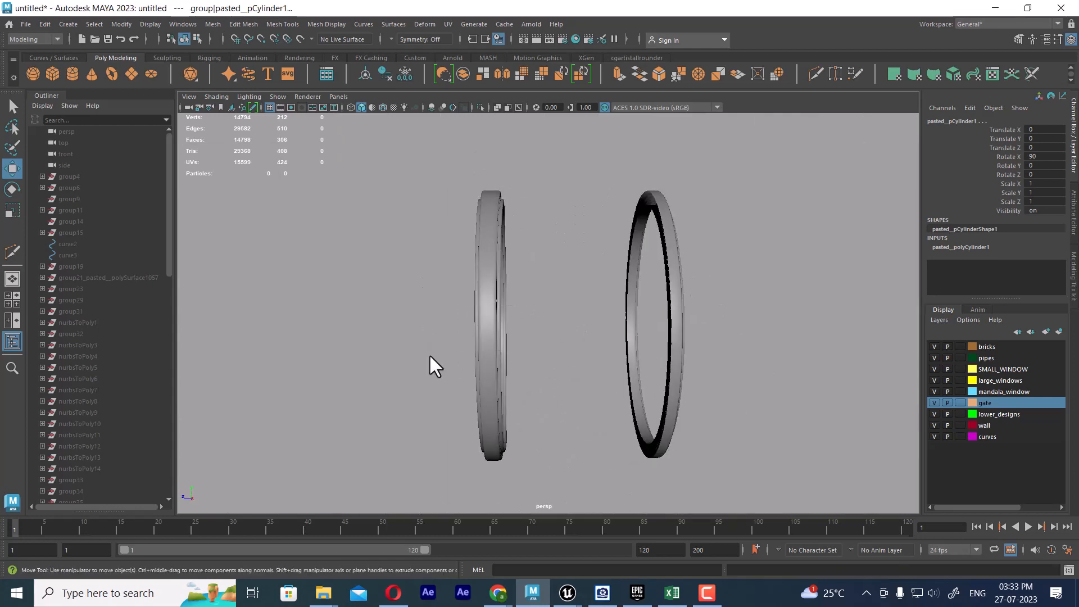
left_click(489, 353)
left_click_drag(538, 359, 592, 343, "alt")
key("ctrl+d")
left_click_drag(541, 311, 451, 285)
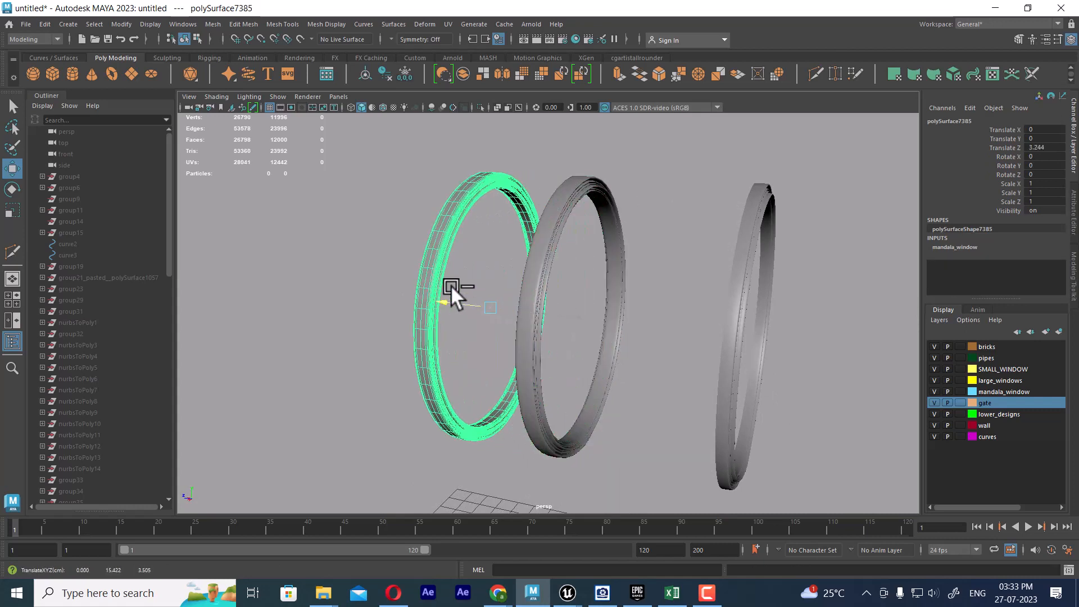
- Retopologize the duplicated ring with a target face count of 1000, a 10% tolerance and mesh preprocessing on
right_click(481, 184, "shift")
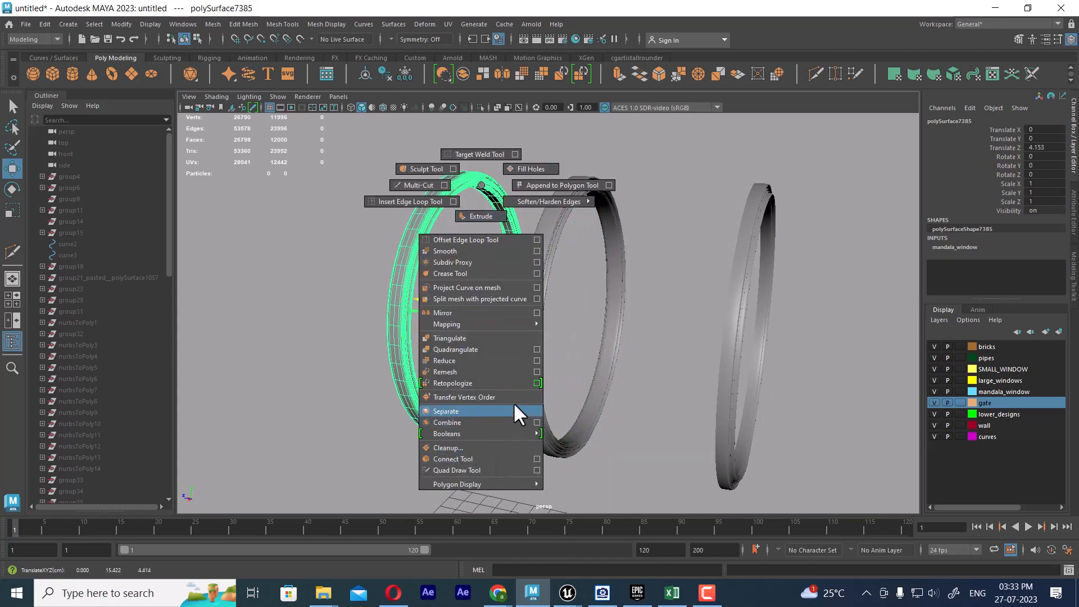
left_click(537, 383)
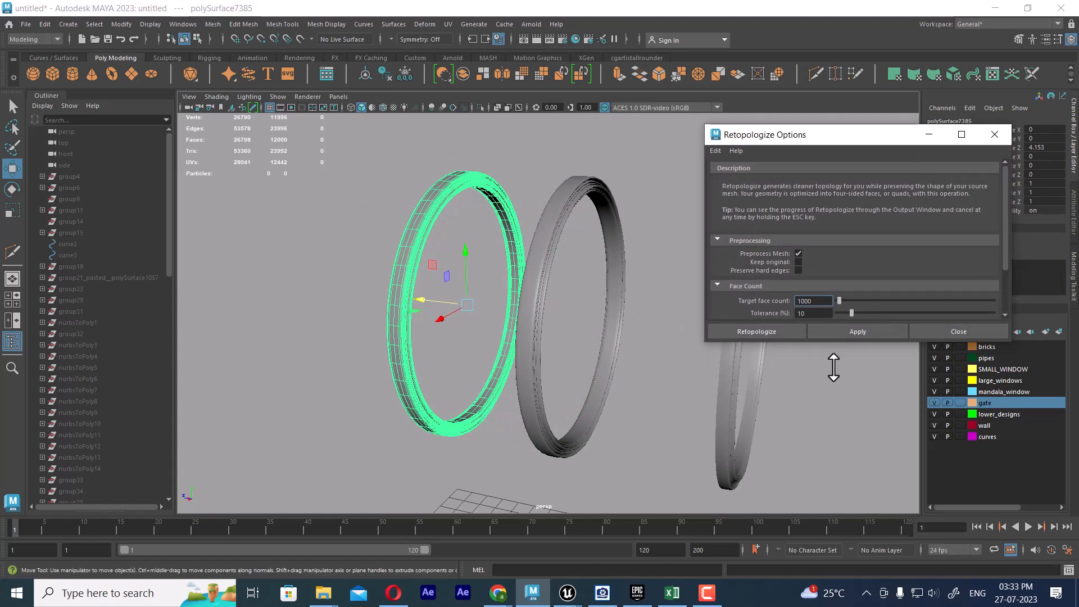
left_click(865, 333)
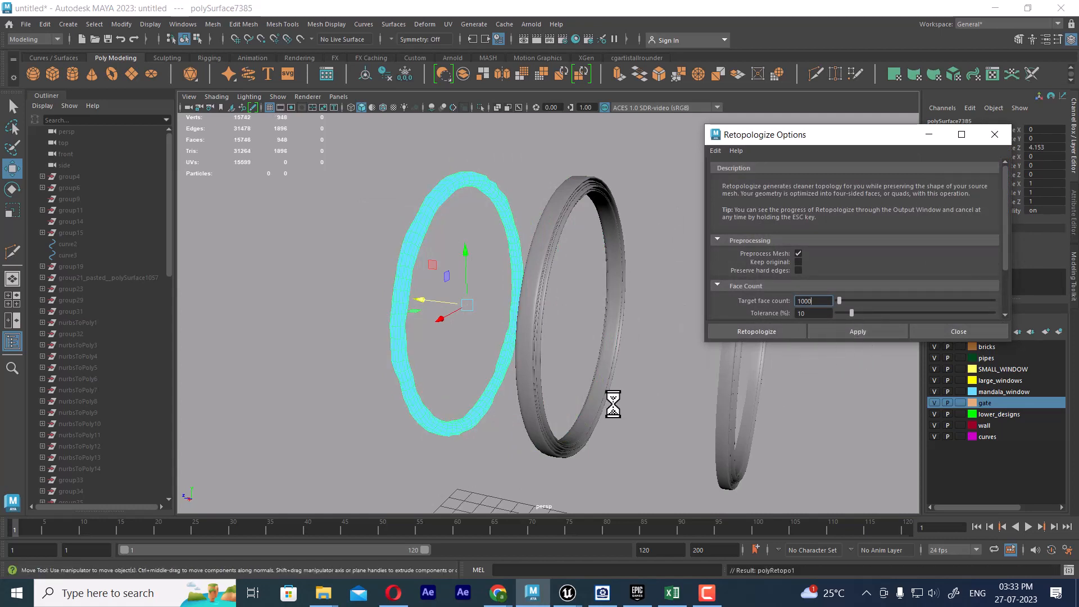
- Assign the default initialShadingGroup material to the retopologized ring
scroll(597, 408, "up", 4)
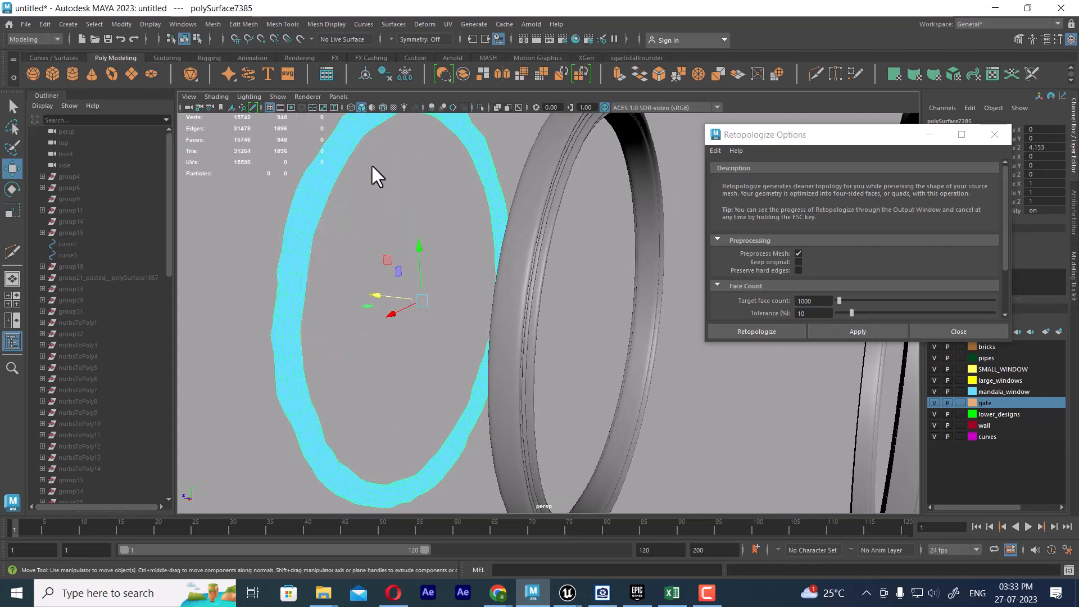
left_click(367, 262)
left_click_drag(366, 261, 382, 213, "alt")
left_click(346, 172)
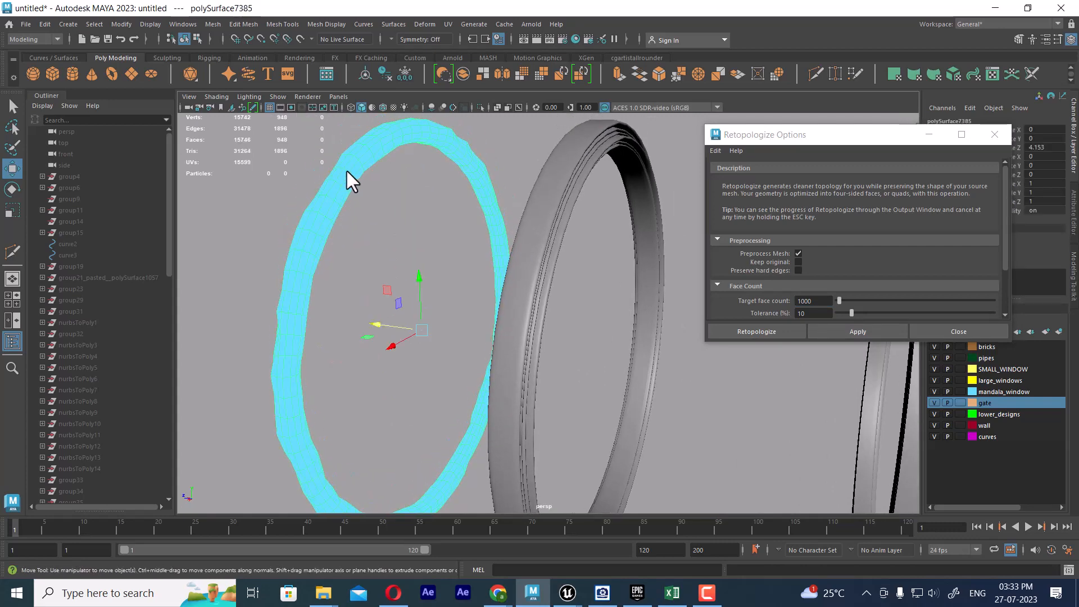
right_click_drag(329, 178, 413, 532)
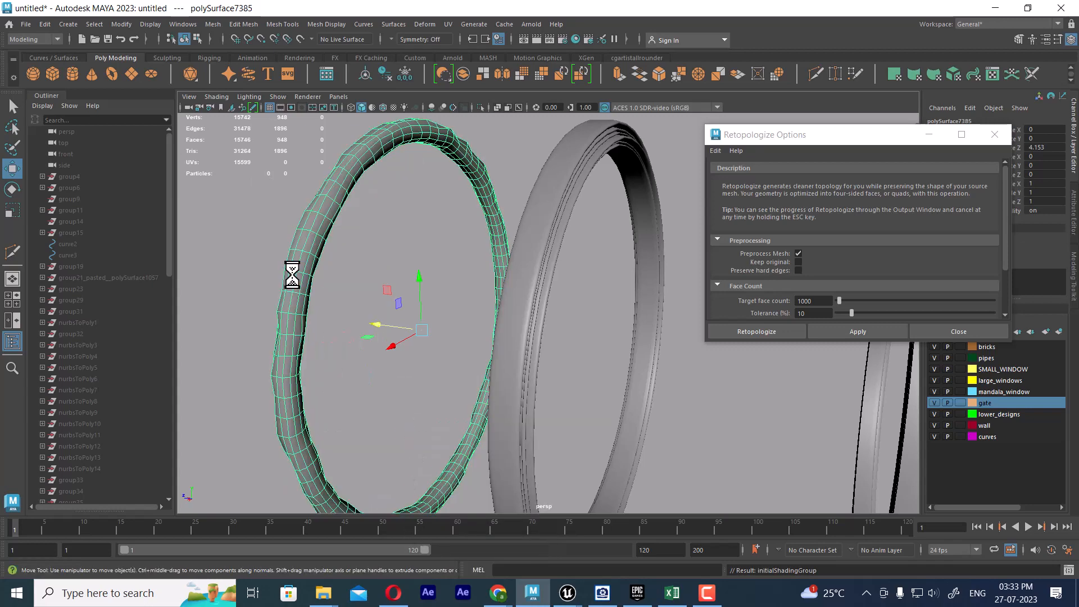
- Compare the retopologized ring's shape and face count with the dense original ring and the manually reduced ring
left_click_drag(329, 269, 388, 266, "alt")
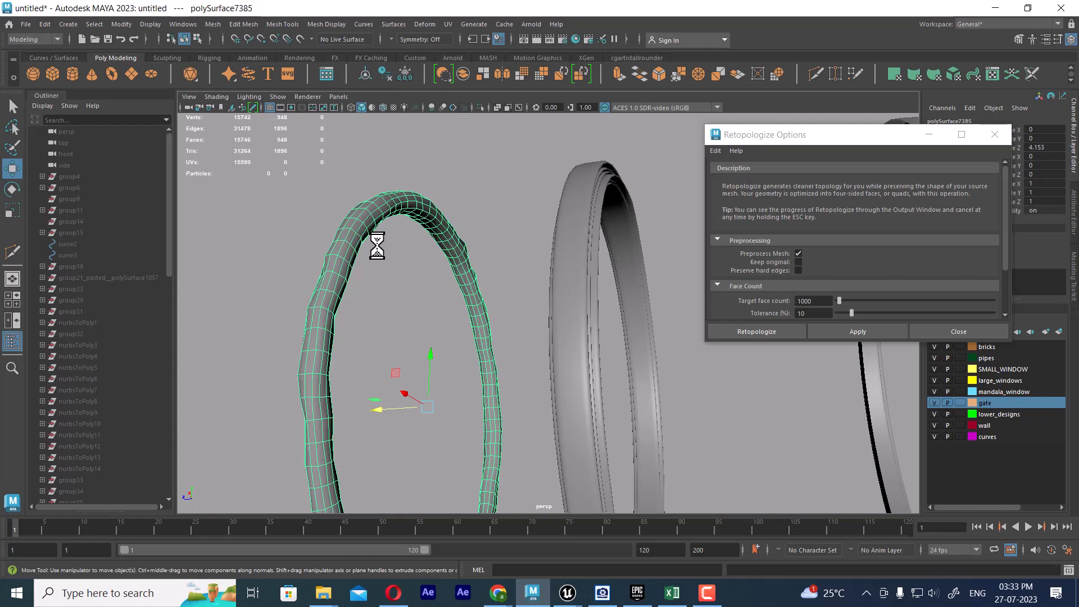
left_click_drag(425, 241, 402, 272, "alt")
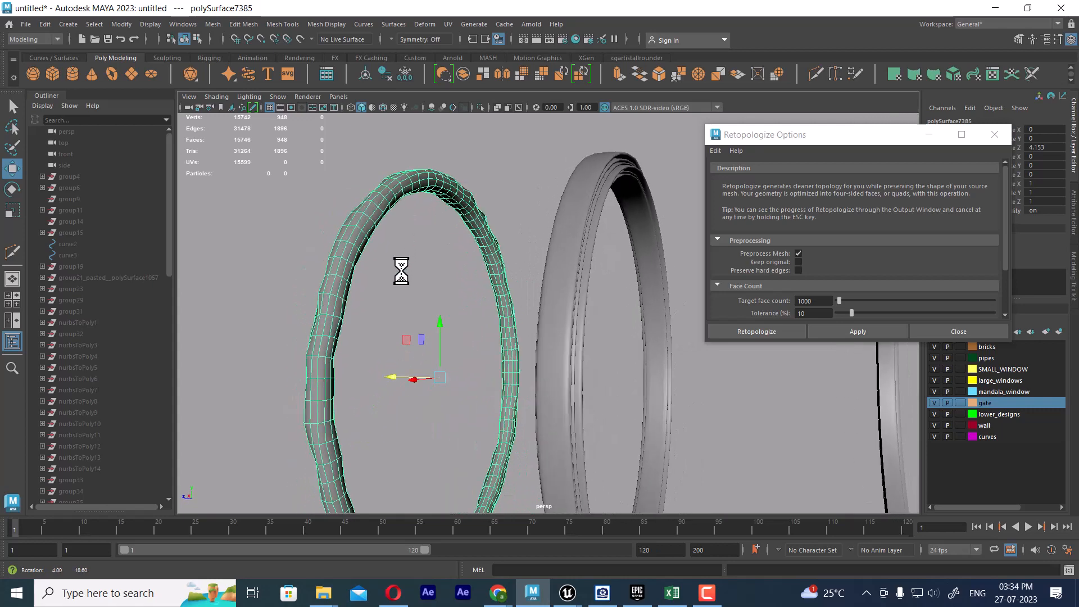
left_click(611, 186)
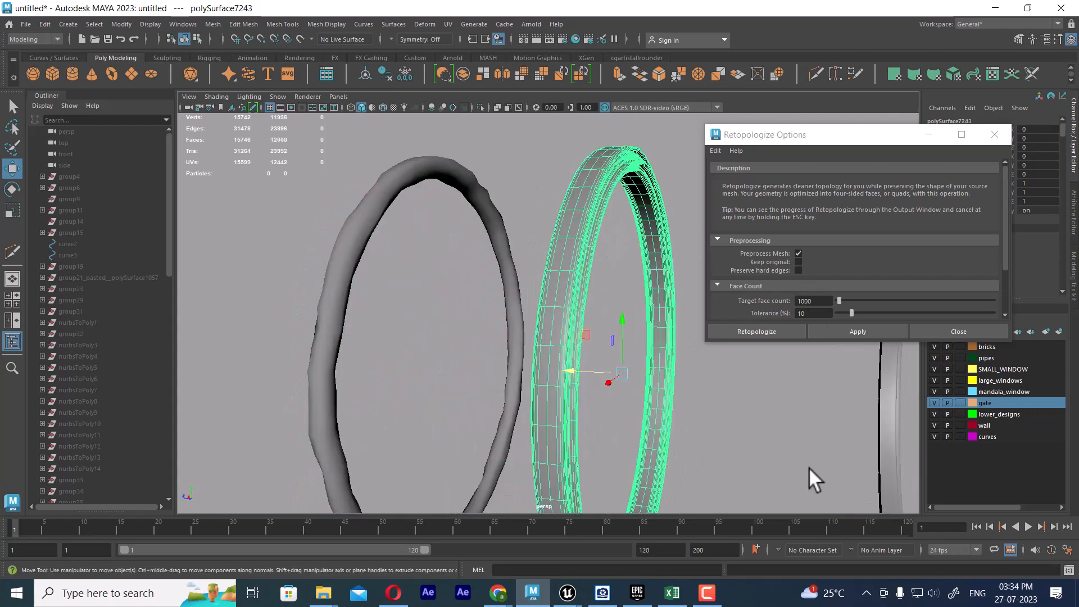
scroll(815, 481, "down", 3)
left_click(784, 419)
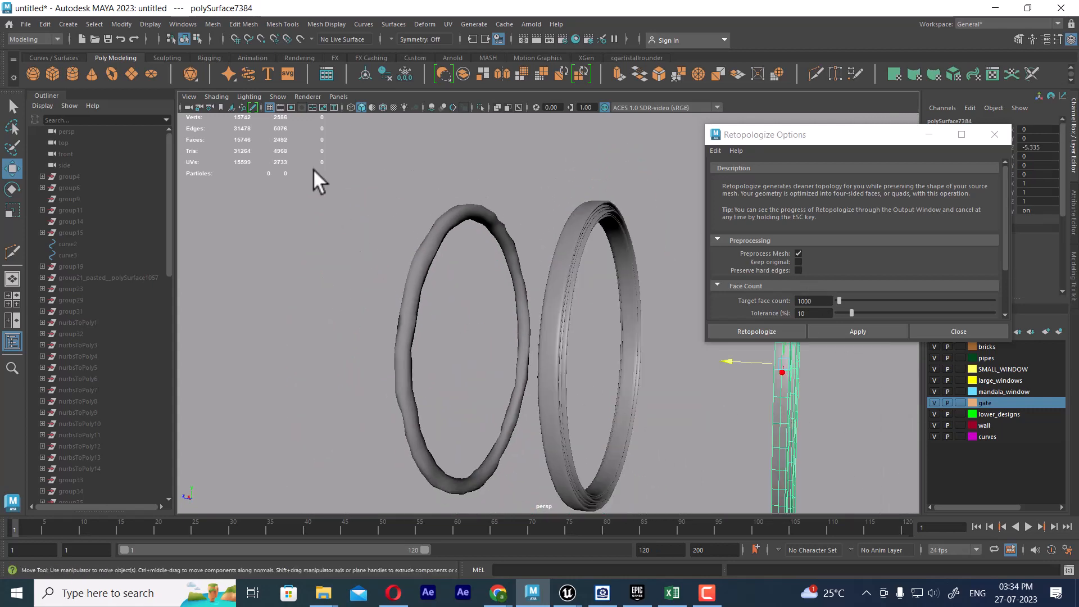
- Retopologize the dense middle ring with a target face count of 2500 and a 10% tolerance
left_click(591, 219)
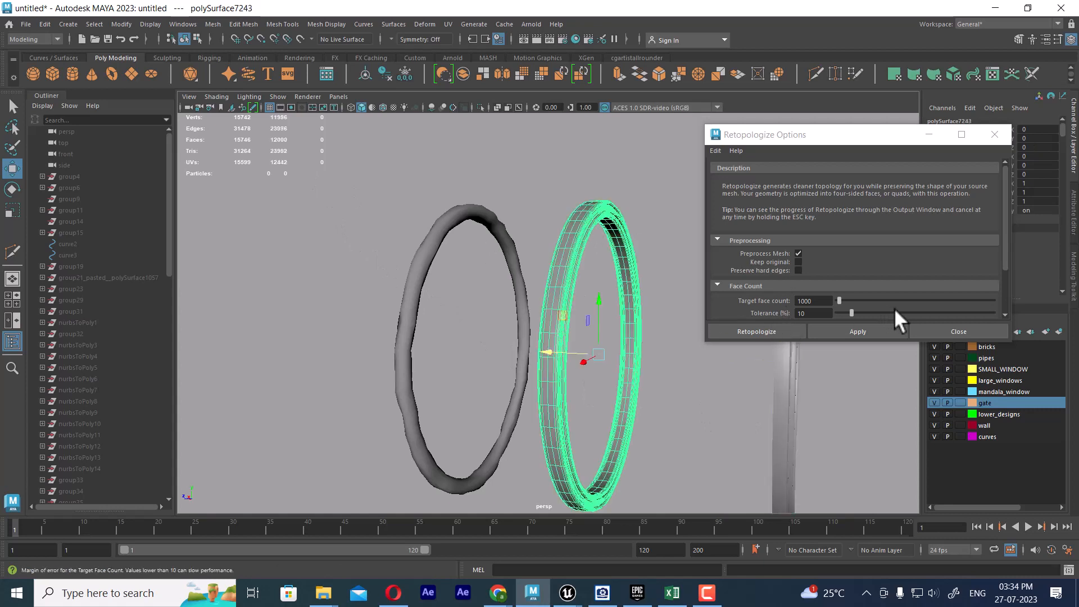
double_click(813, 301)
type("2500")
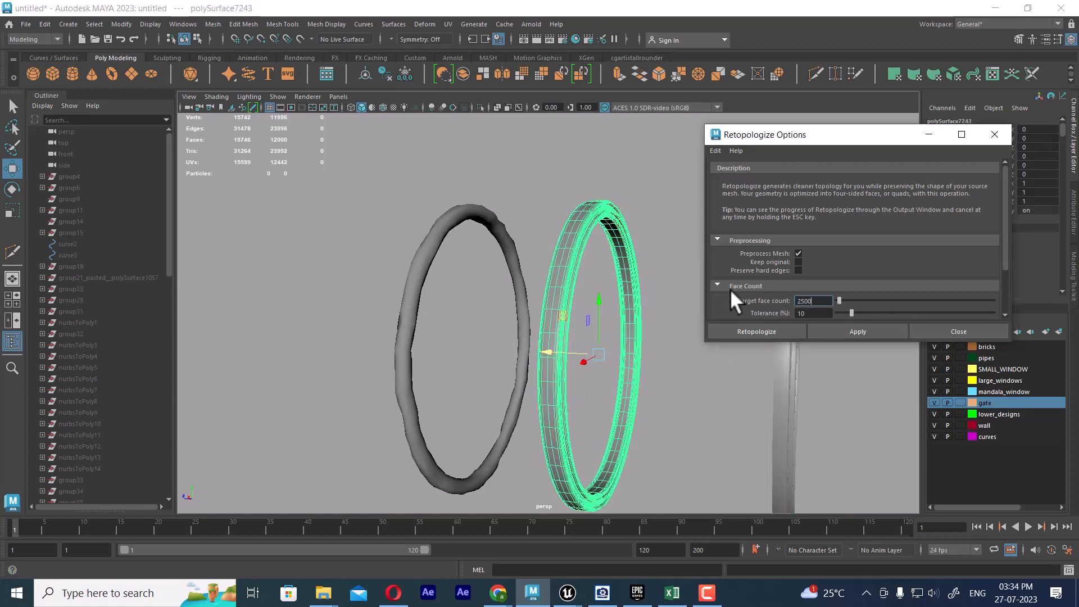
left_click(870, 331)
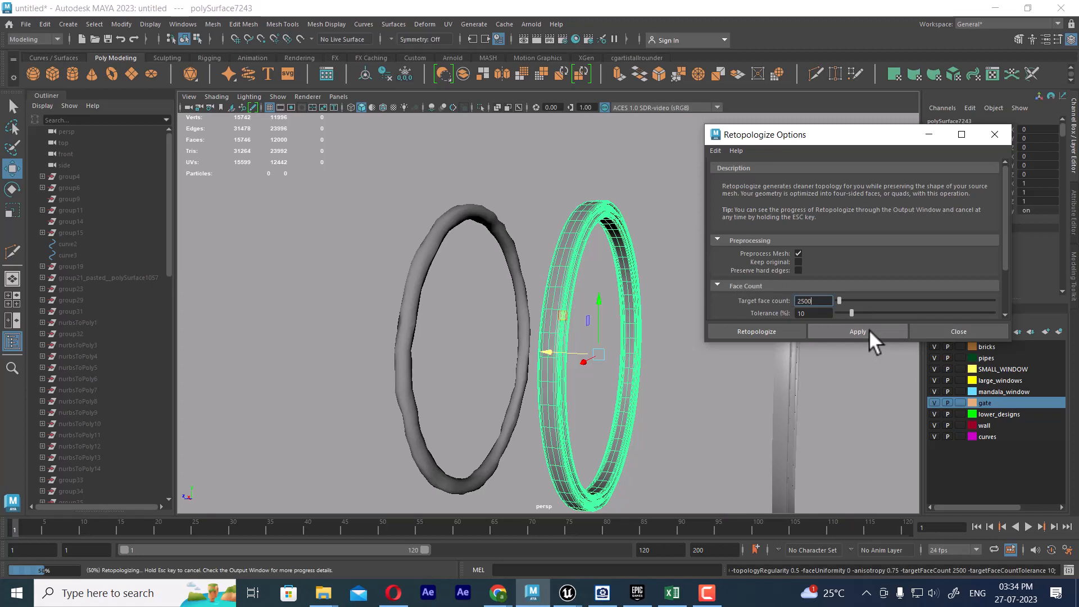
- Try moving the retopologized ring along Z, and undo both the move and the 2500-face retopology
left_click_drag(543, 353, 315, 274)
key("ctrl+z")
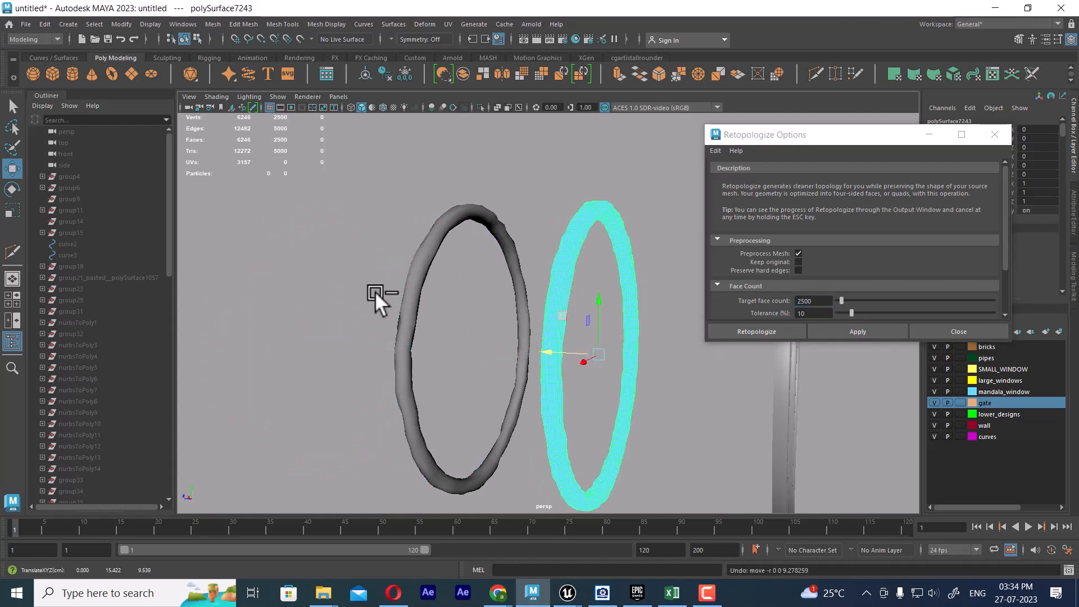
scroll(672, 482, "up", 5)
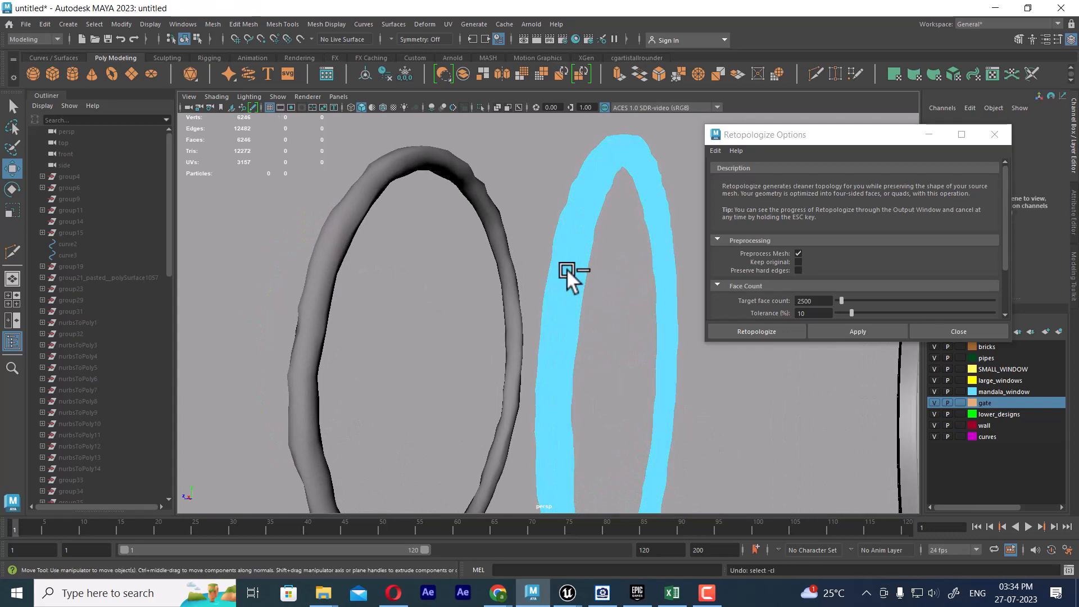
key("ctrl+z")
left_click_drag(576, 309, 492, 289, "alt")
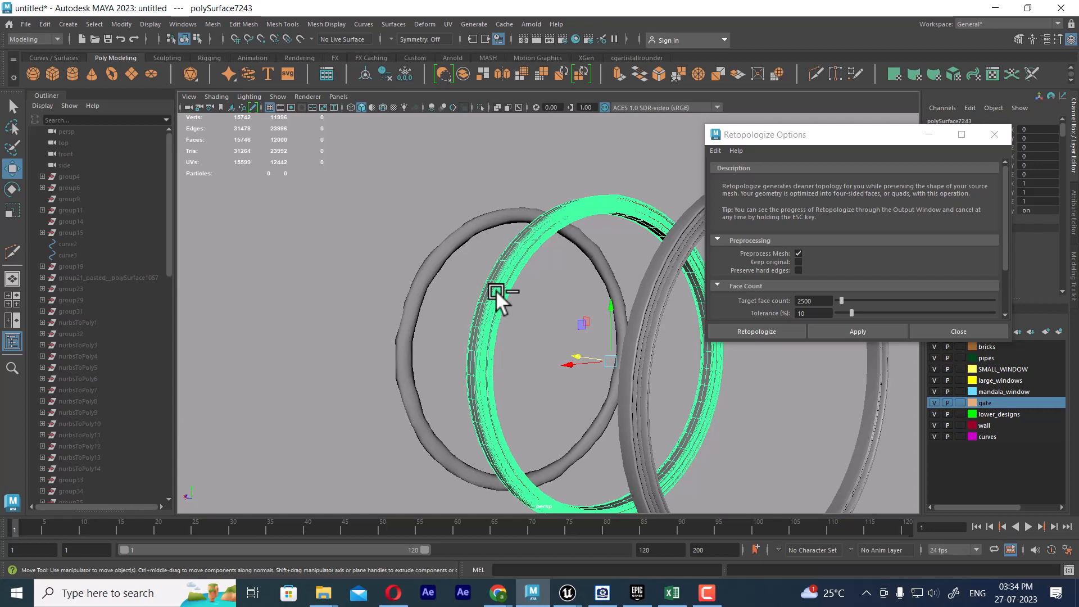
- Switch to the Chrome window with YouTube and open the video list of the cg artist all rounder channel
mouse_move(502, 598)
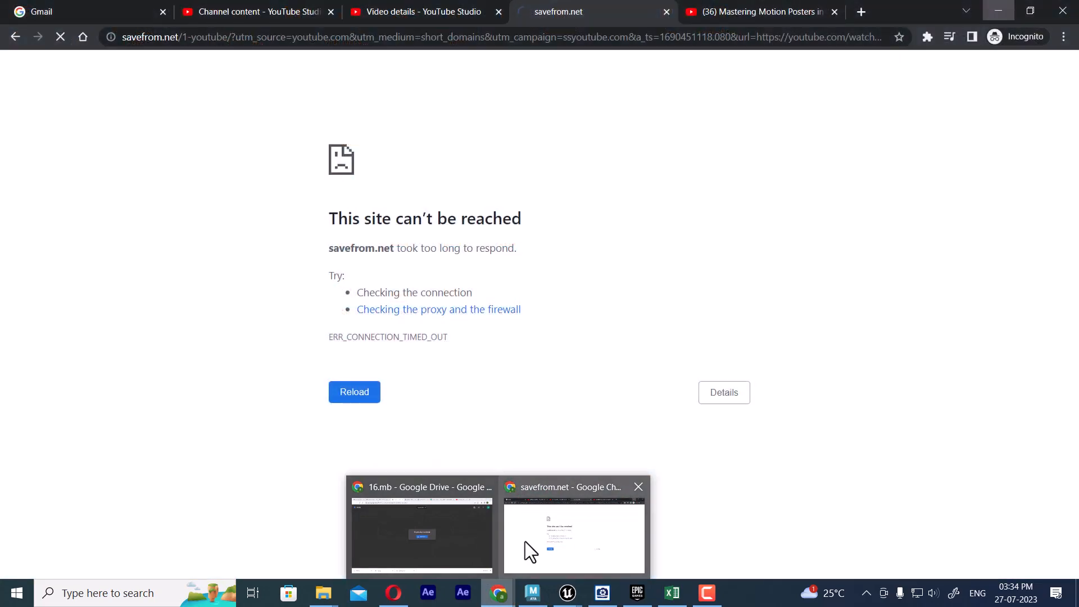
left_click(525, 541)
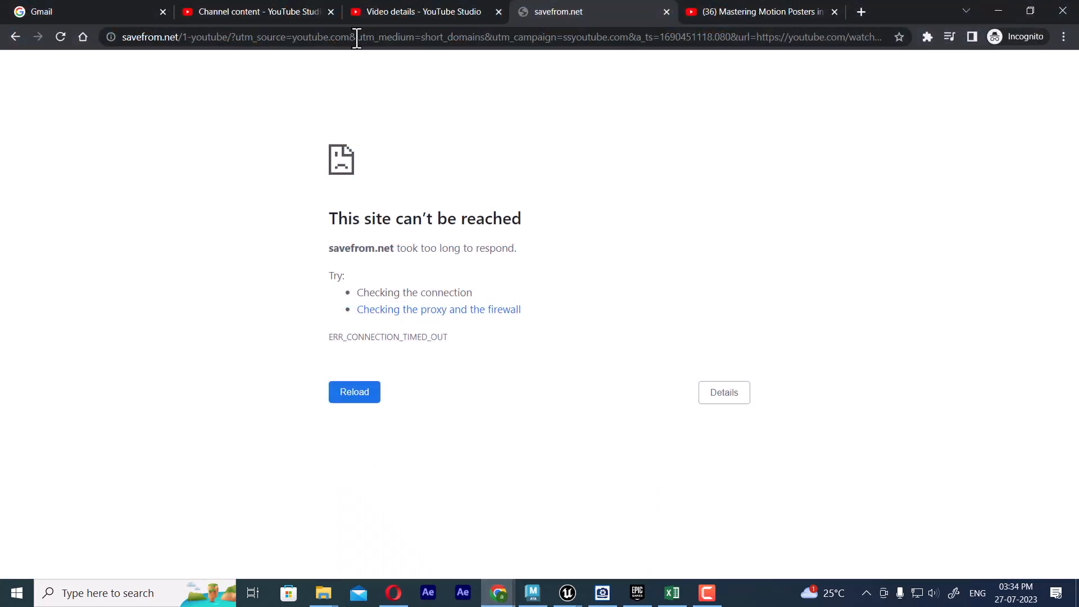
left_click(764, 8)
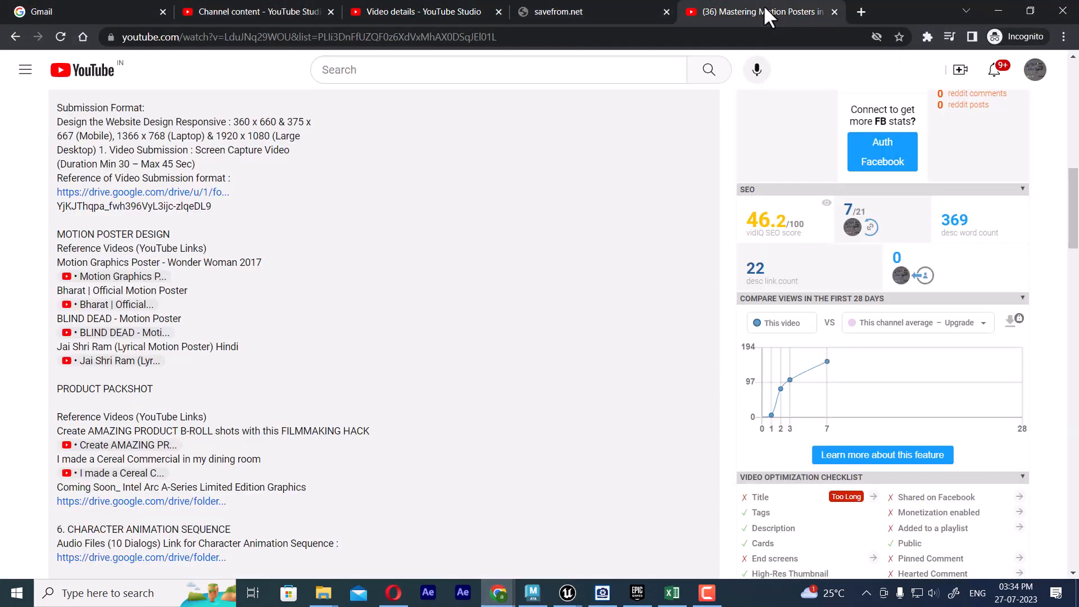
scroll(272, 344, "up", 10)
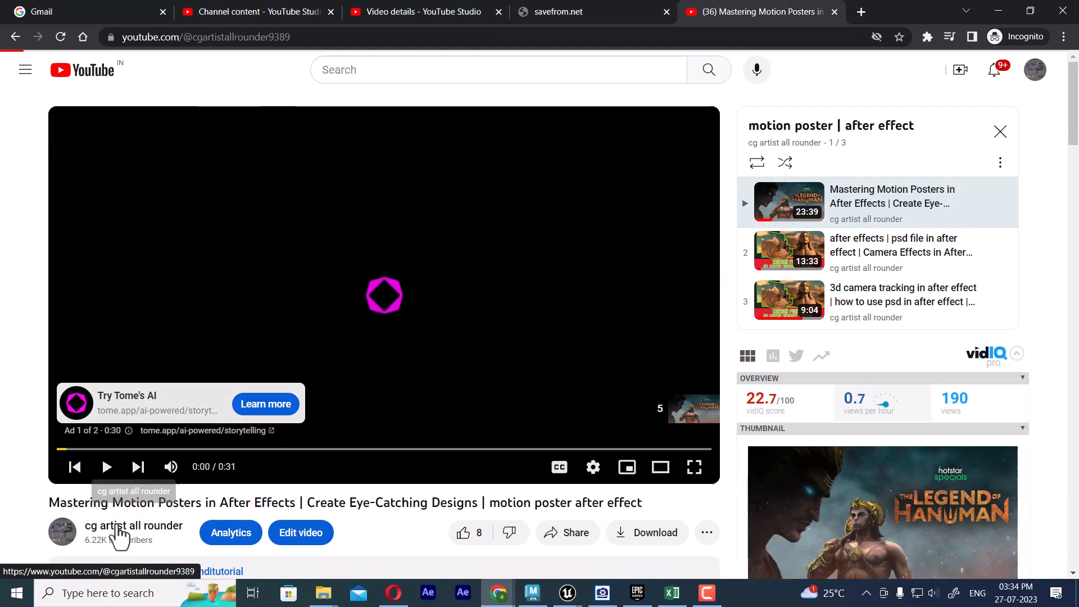
left_click(117, 528)
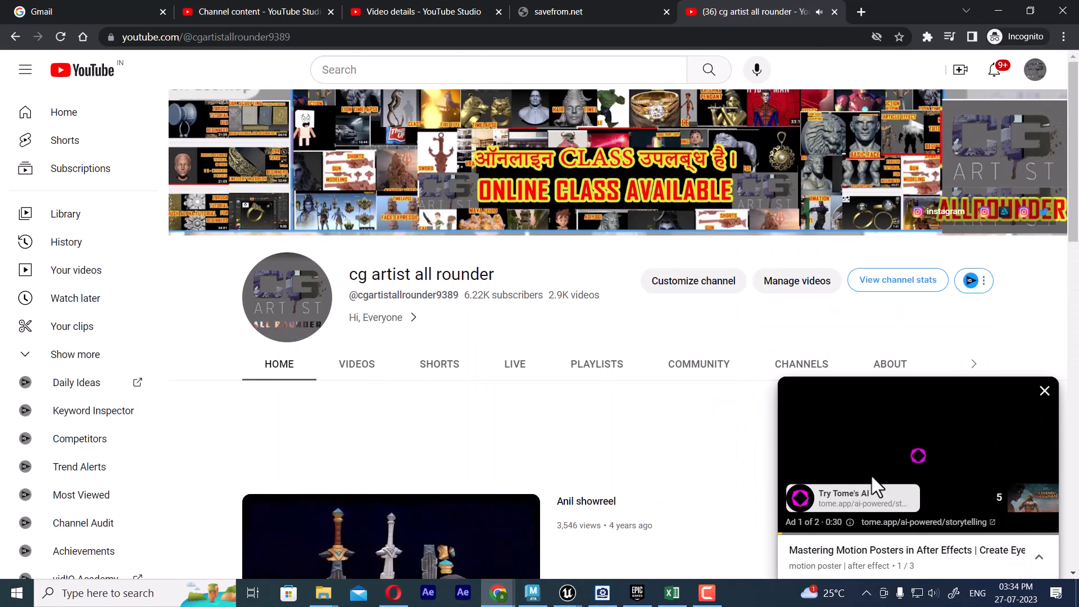
left_click(1045, 390)
scroll(377, 558, "down", 1)
left_click(352, 284)
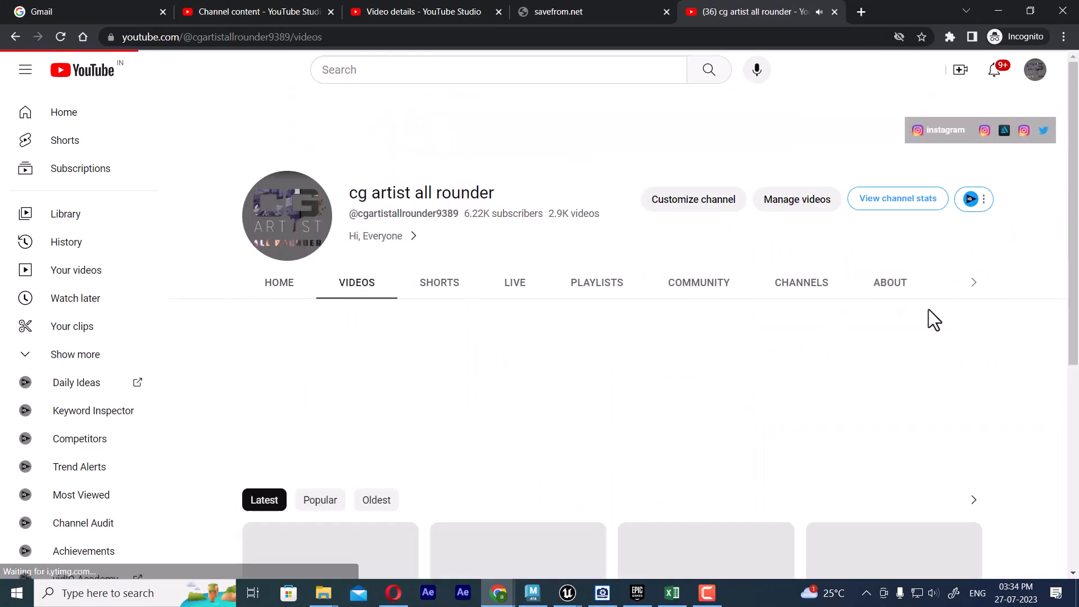
- Search the channel's videos for "retopo"
left_click(971, 366)
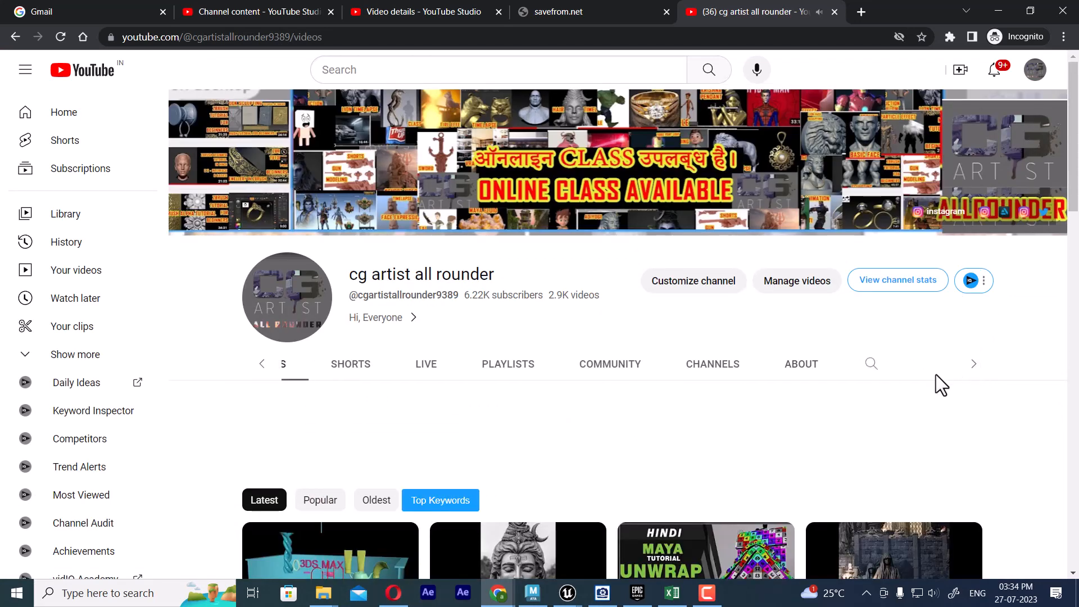
left_click(872, 366)
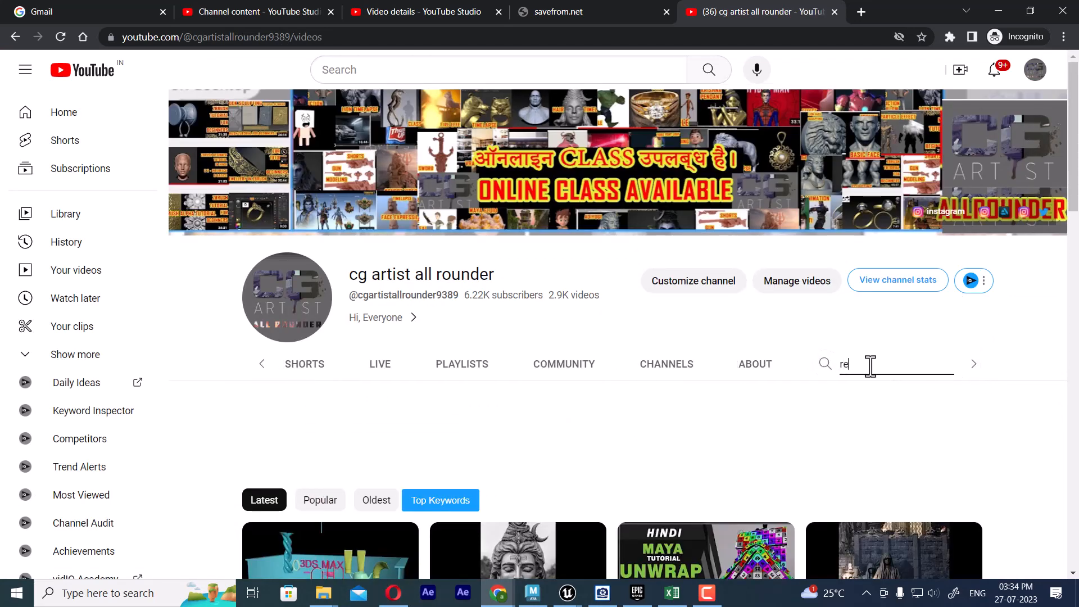
type("retopo")
key("Return")
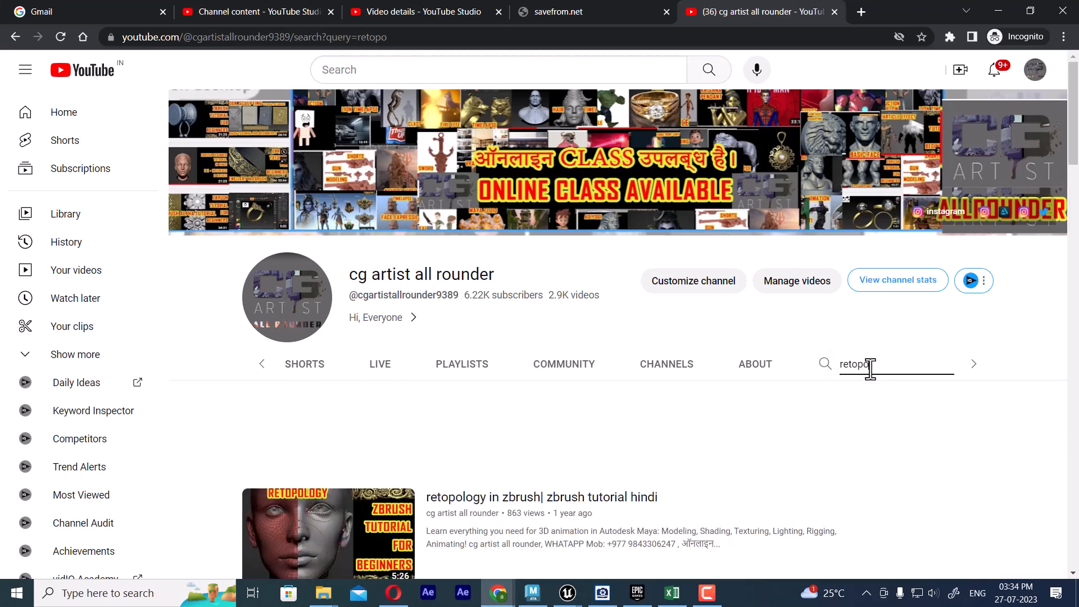
- Look through the channel's retopology tutorials for Maya, ZBrush and TopoGun in the search results
scroll(515, 374, "down", 4)
scroll(541, 316, "down", 3)
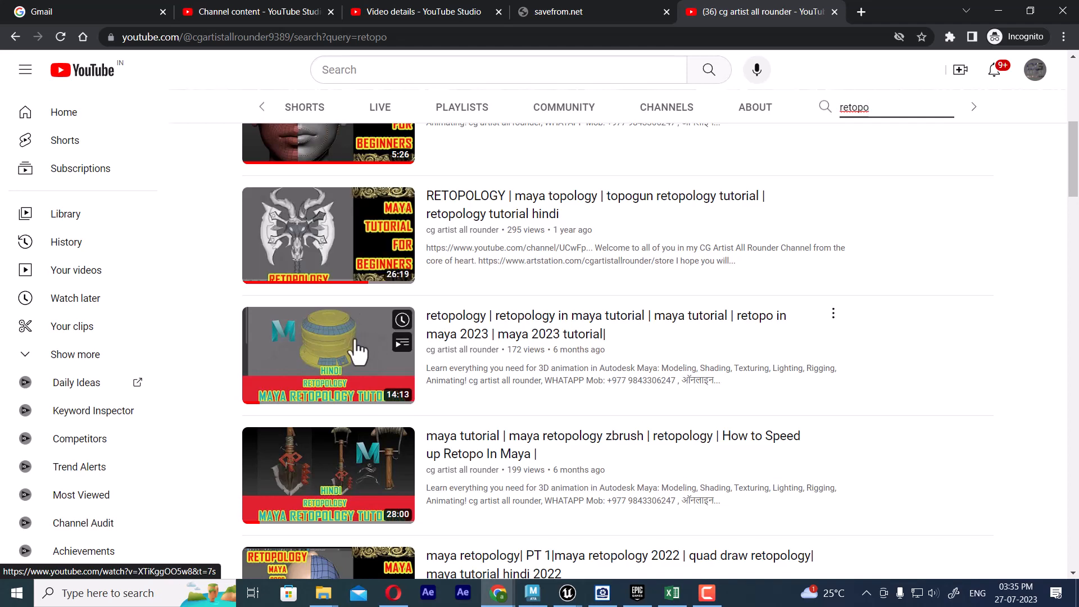
scroll(344, 334, "down", 1)
scroll(345, 309, "down", 2)
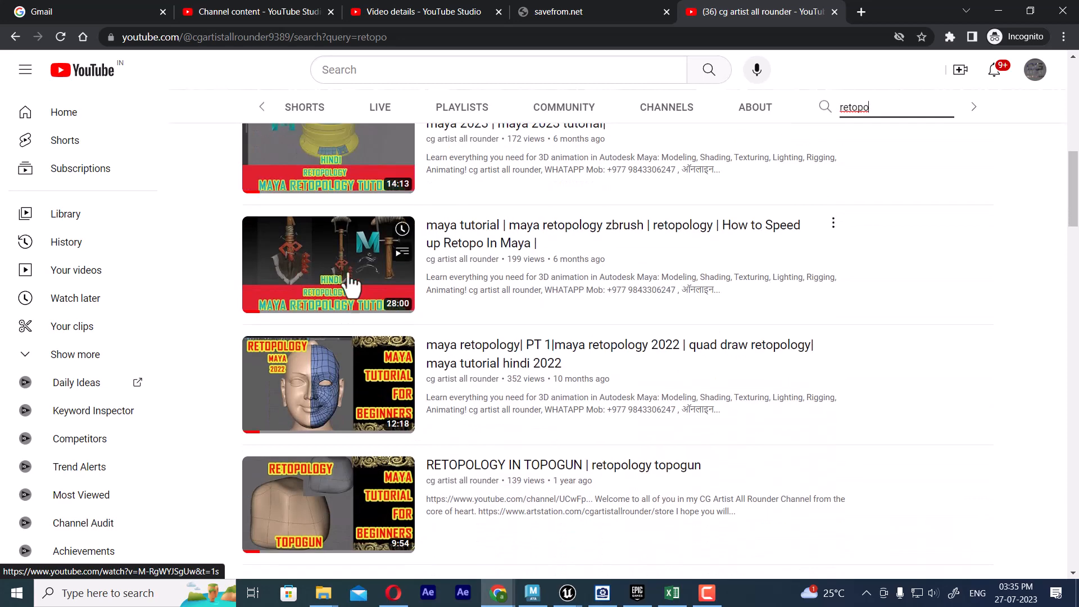
scroll(341, 343, "down", 1)
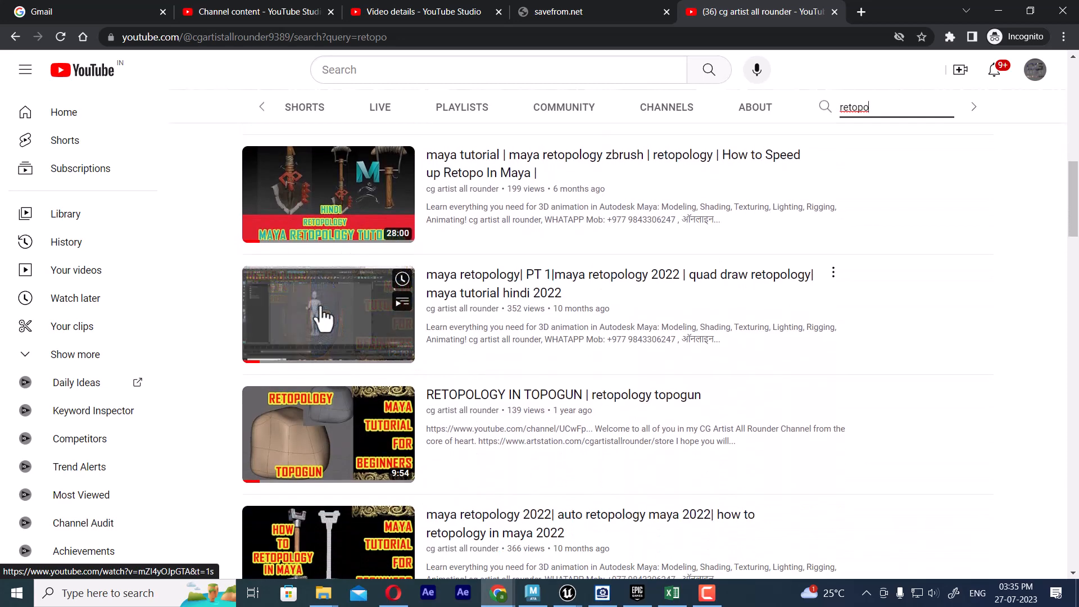
scroll(323, 321, "down", 2)
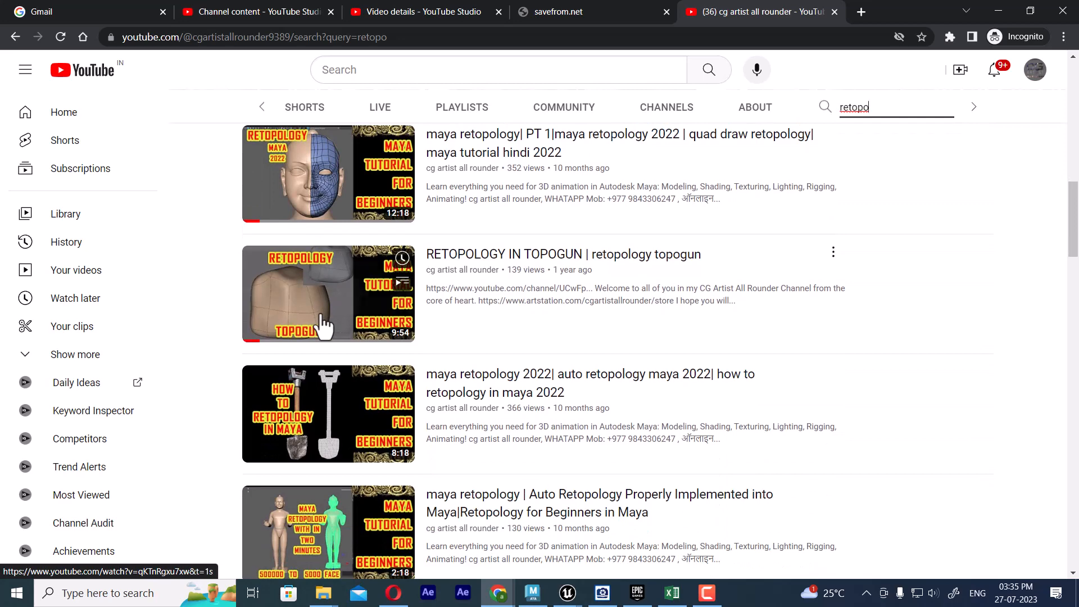
scroll(323, 323, "down", 2)
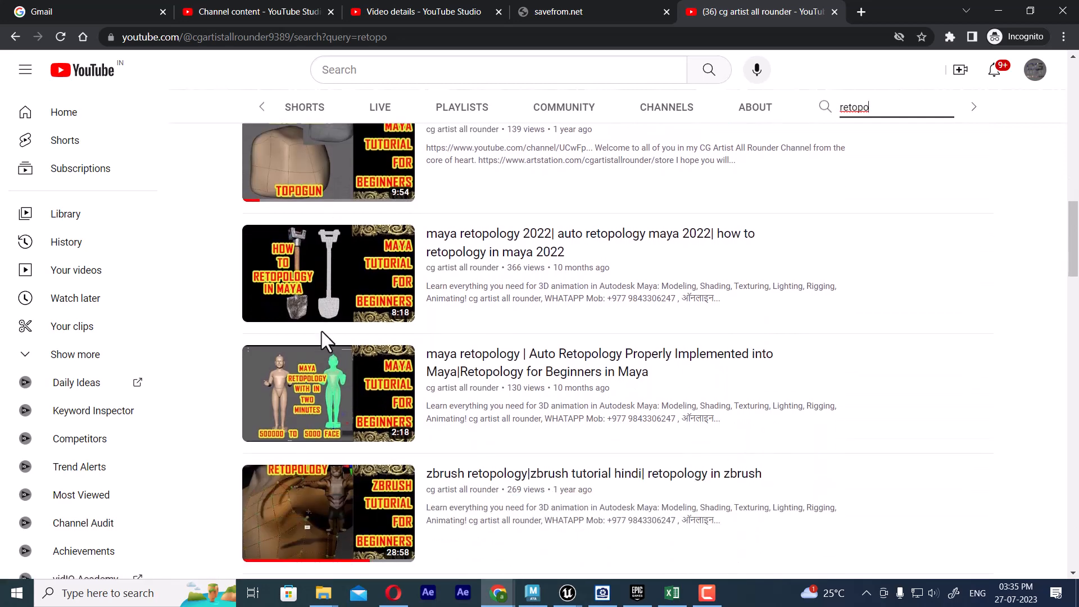
scroll(321, 332, "down", 4)
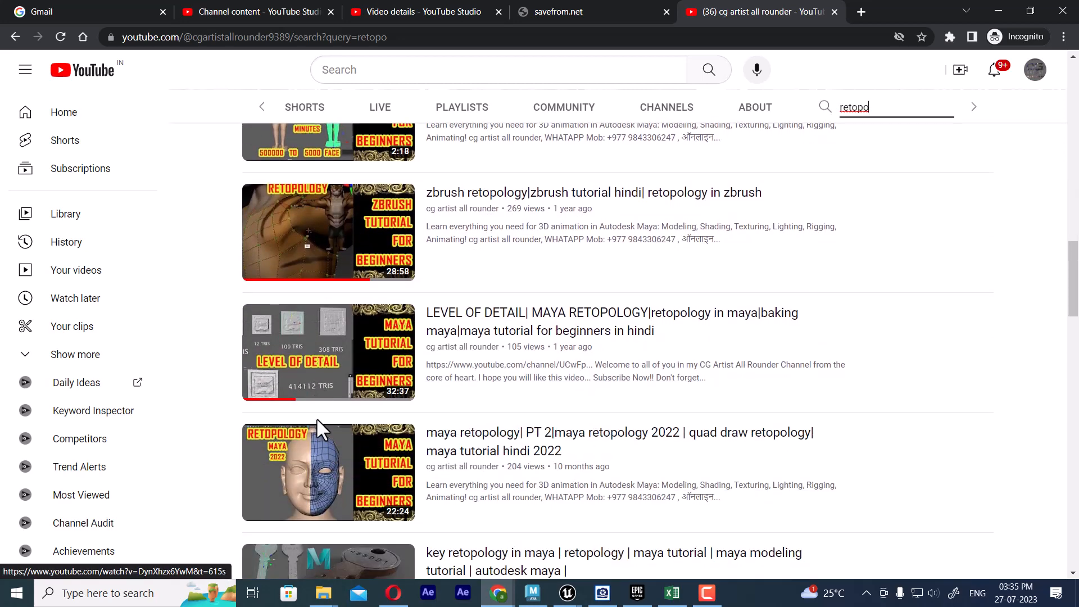
scroll(316, 416, "down", 3)
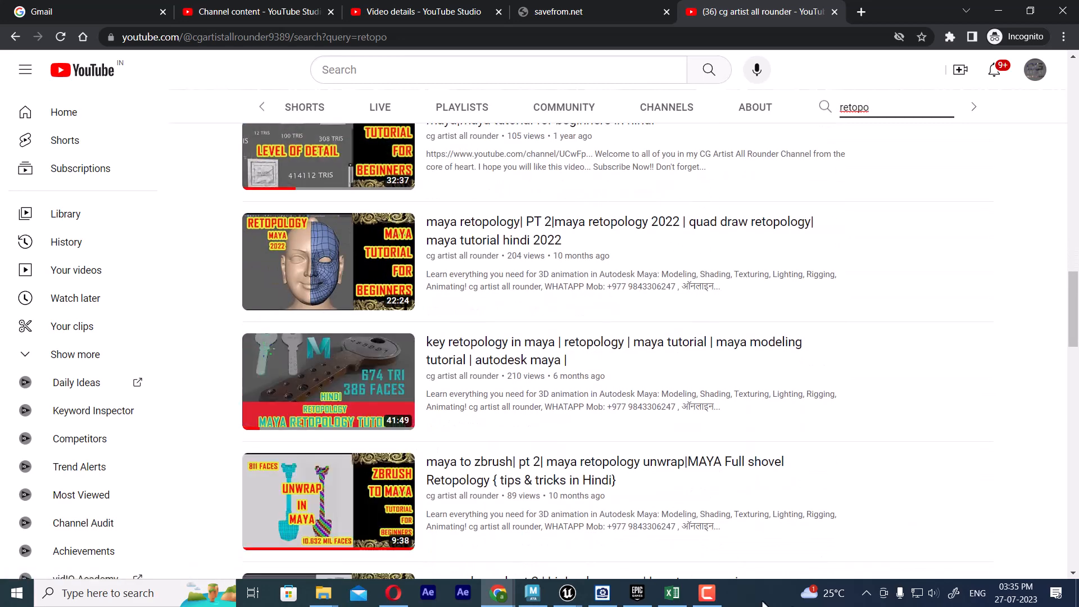
- Switch back to Maya, deselect the ring and close the Retopologize options
left_click(533, 593)
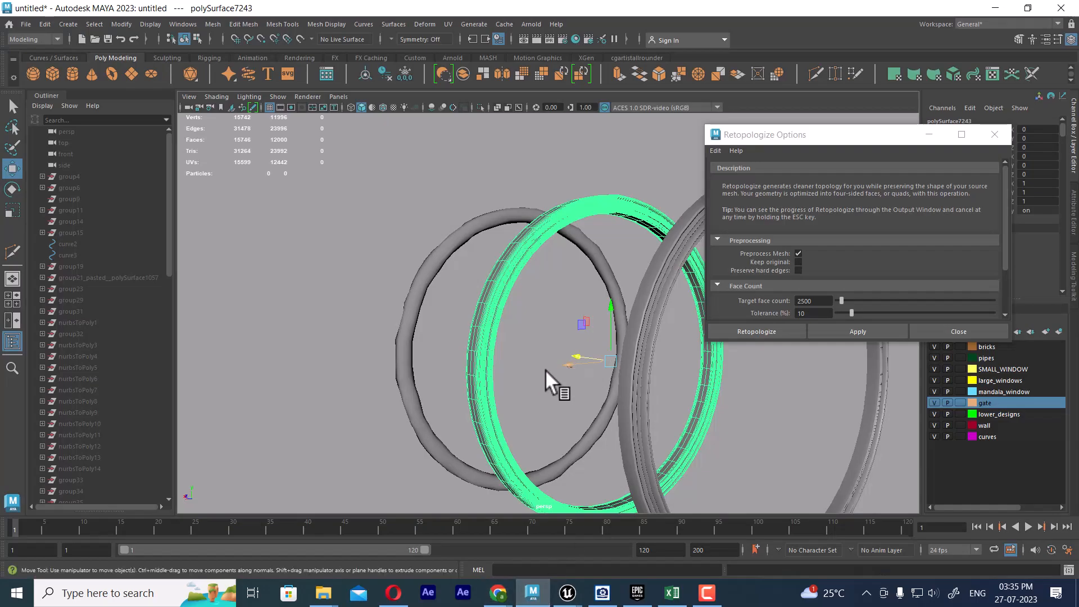
scroll(546, 370, "down", 5)
left_click(690, 438)
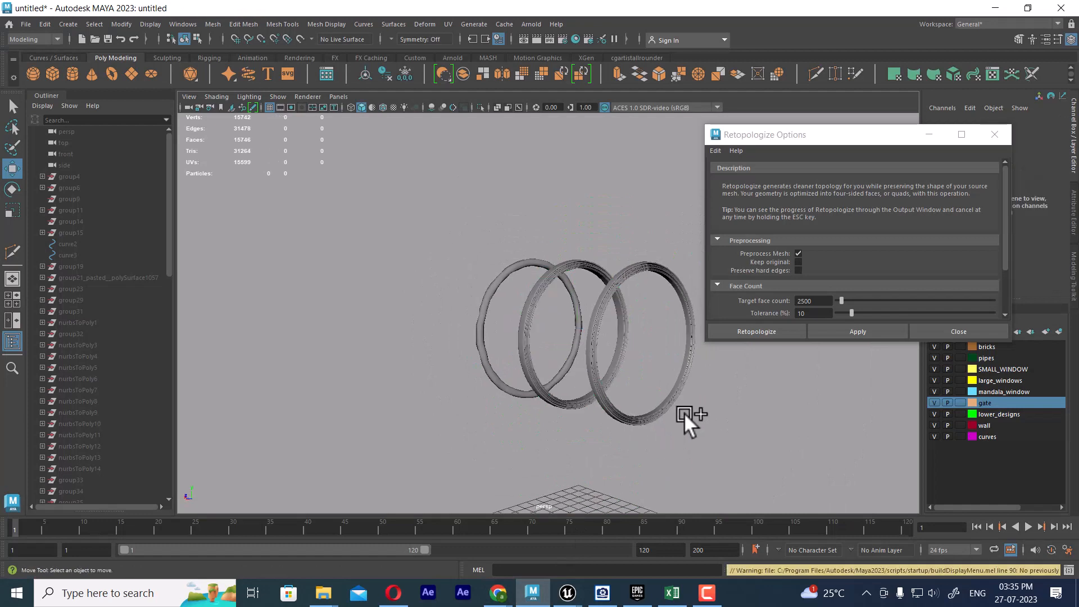
left_click(983, 332)
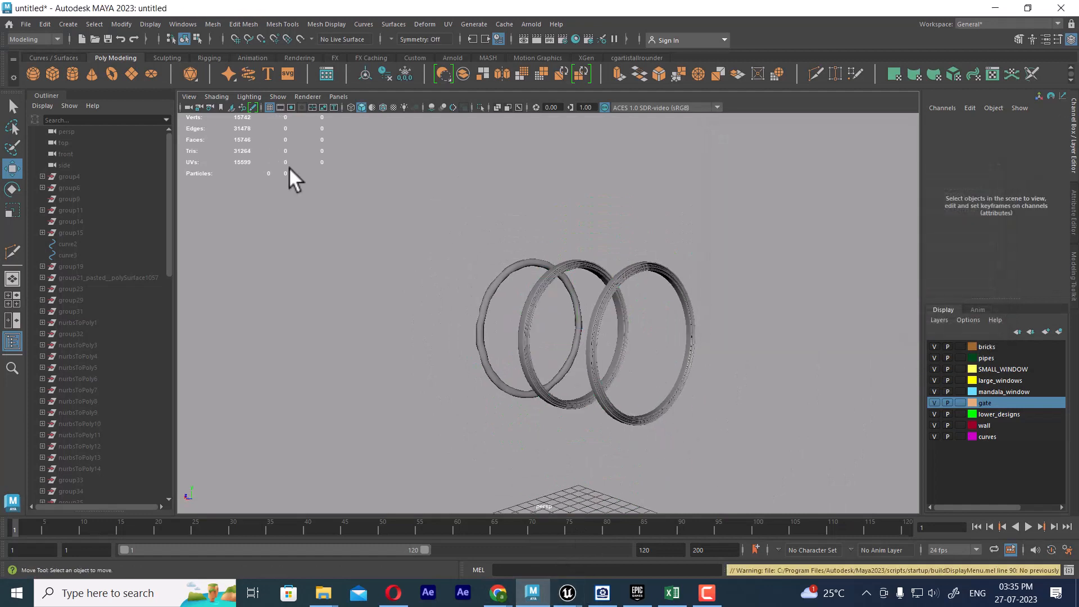
- Show all hidden objects in the scene and select the manually reduced ring standing off the wall
left_click(151, 24)
mouse_move(348, 173)
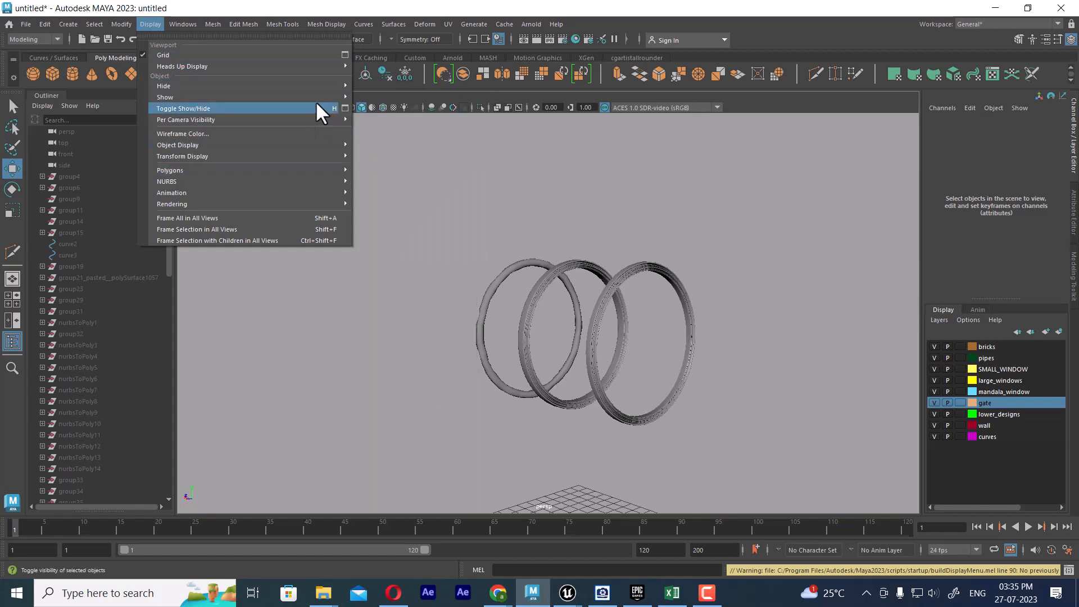
mouse_move(325, 96)
left_click(397, 144)
left_click_drag(388, 154, 480, 352, "alt")
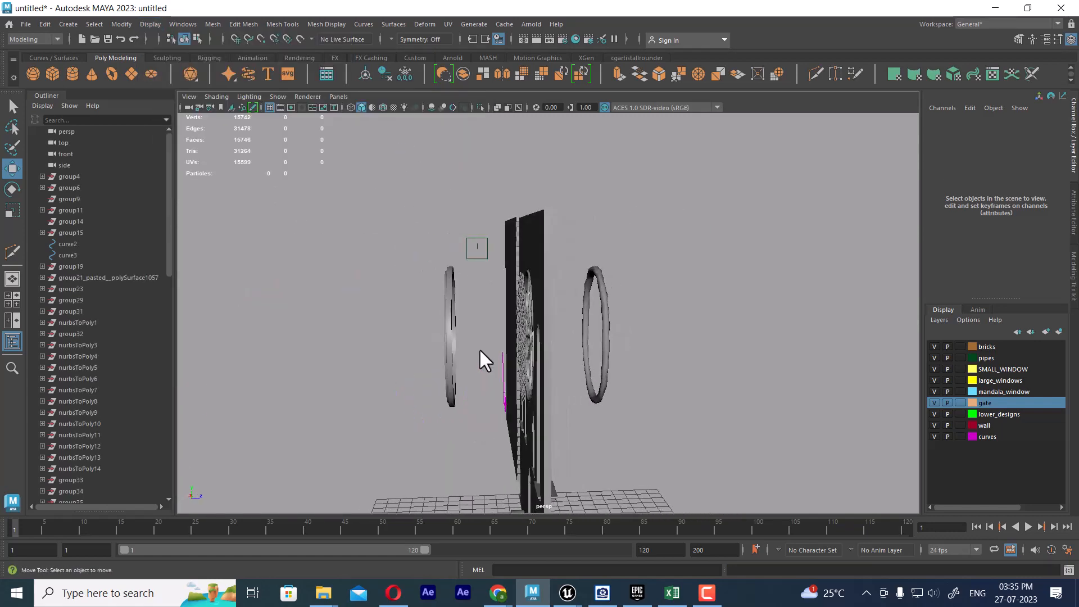
left_click(450, 323)
left_click_drag(497, 388, 545, 285, "alt")
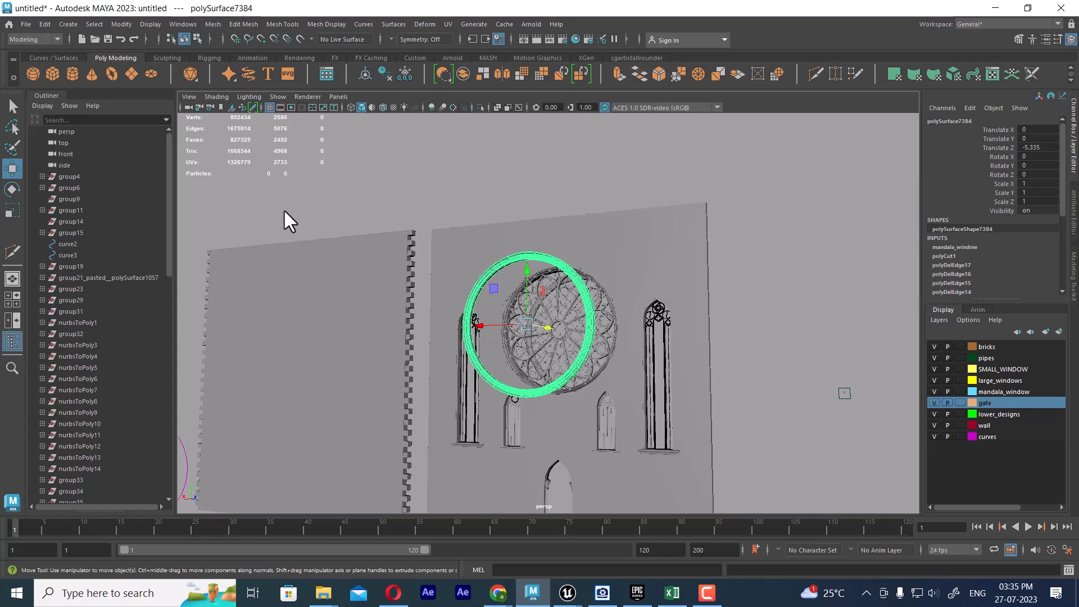
- Select the tall arched window on the far side of the mandala window and bring its upper tracery into close view
left_click(665, 316)
scroll(676, 363, "up", 6)
middle_click_drag(677, 363, 382, 304, "alt")
scroll(466, 229, "up", 4)
middle_click_drag(465, 239, 550, 335, "alt")
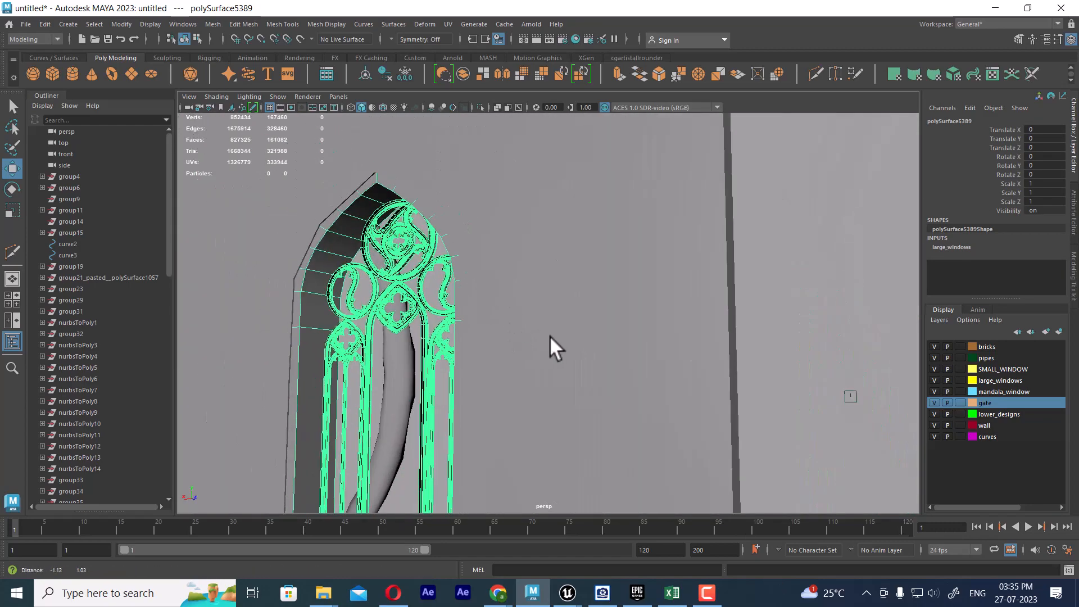
scroll(550, 336, "up", 4)
left_click_drag(429, 314, 493, 288, "alt")
middle_click_drag(760, 264, 623, 306, "alt")
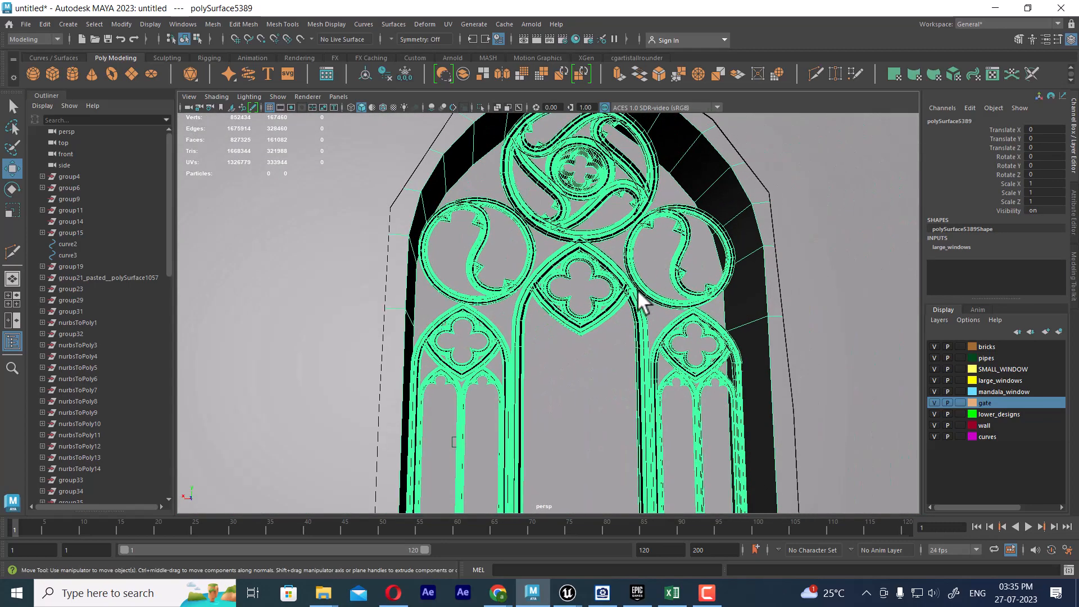
- Examine the edge density of the quatrefoil and its pointed frame in the selected window's tracery
scroll(630, 376, "up", 9)
left_click(639, 415)
left_click(667, 294)
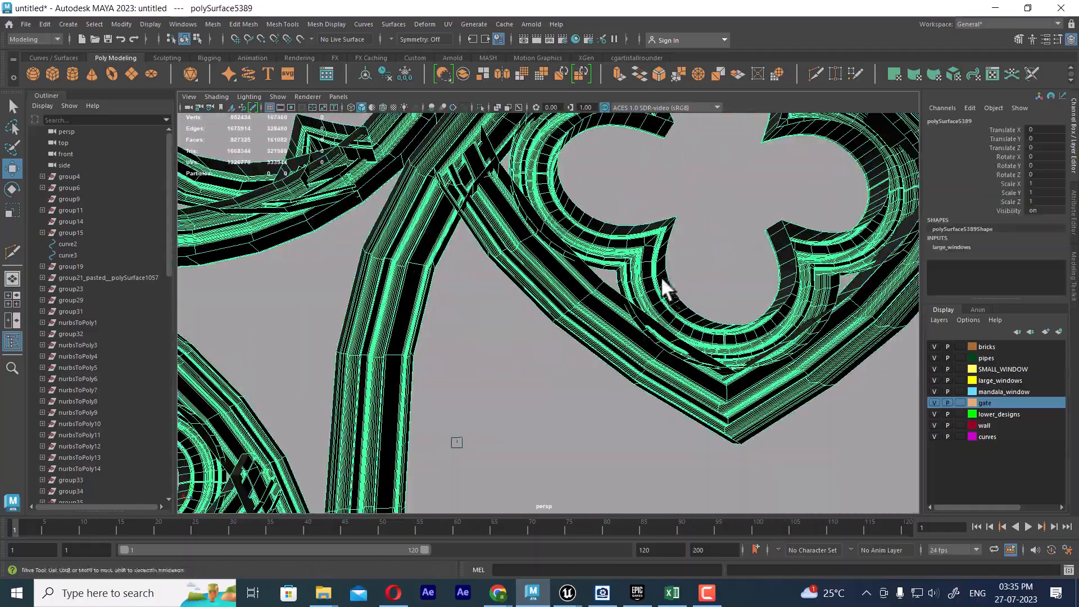
scroll(665, 288, "down", 5)
scroll(640, 295, "up", 10)
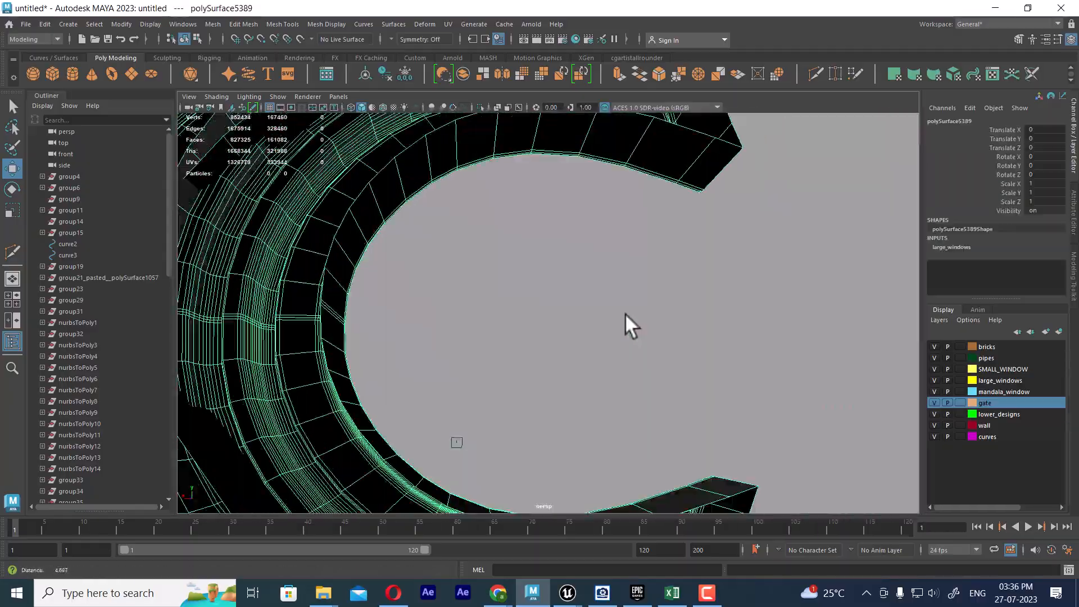
scroll(625, 313, "down", 1)
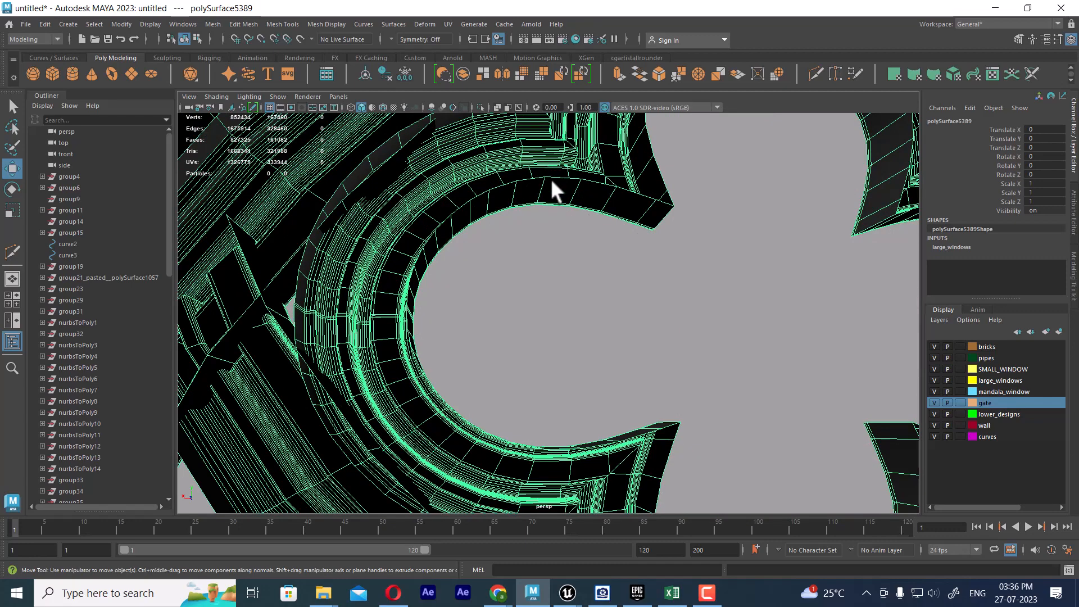
scroll(626, 241, "down", 3)
- Hide every object except the selected tall arched window
left_click_drag(609, 289, 354, 304, "alt")
key("alt+h")
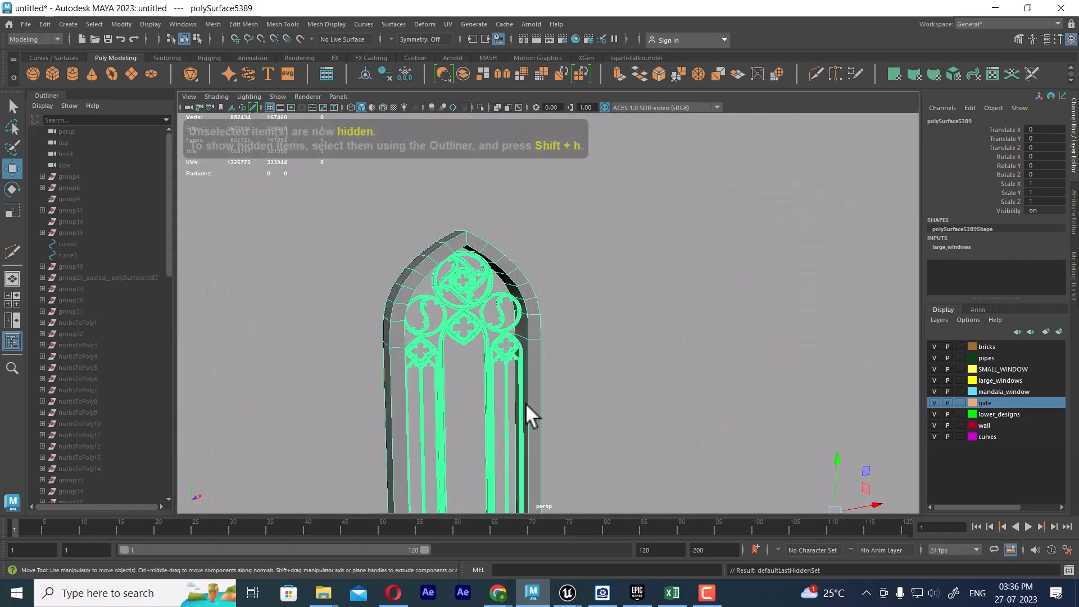
left_click(542, 329)
scroll(569, 390, "up", 3)
left_click(416, 315)
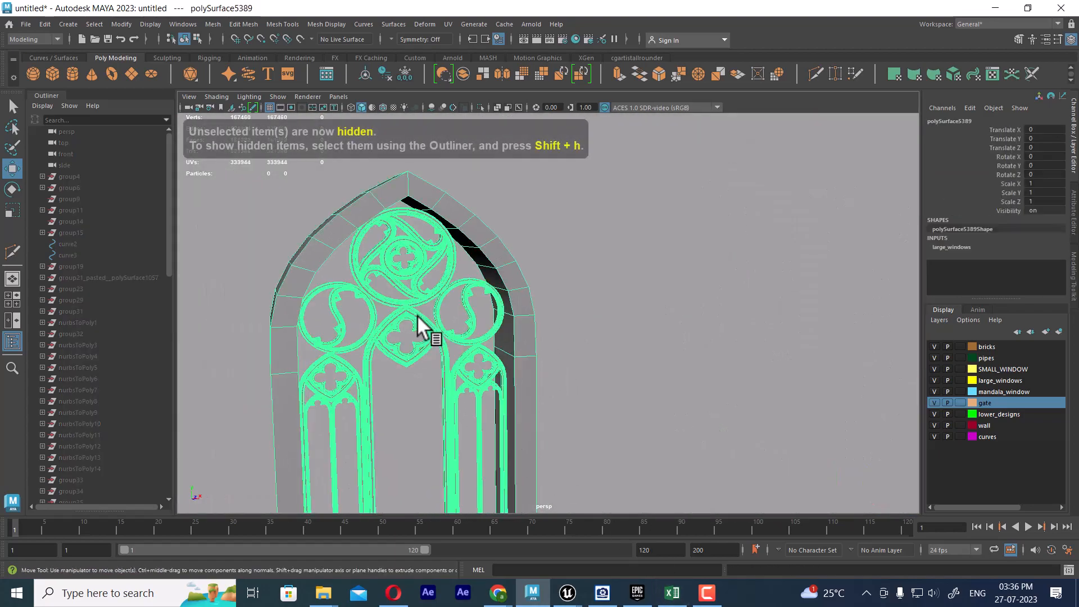
- Examine the edge density of the round frame and pointed cusp in the tall window's upper tracery
scroll(410, 325, "down", 5)
scroll(424, 319, "up", 2)
middle_click_drag(423, 319, 628, 390, "alt")
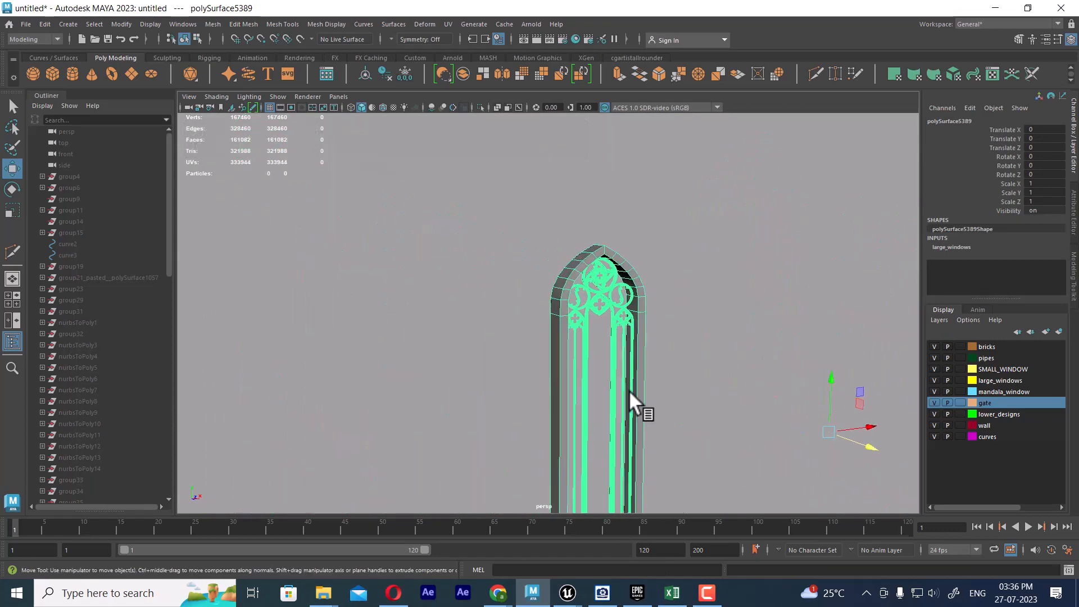
scroll(606, 276, "up", 5)
middle_click_drag(624, 269, 589, 298, "alt")
middle_click_drag(633, 348, 604, 388, "alt")
scroll(603, 389, "up", 4)
scroll(604, 394, "up", 2)
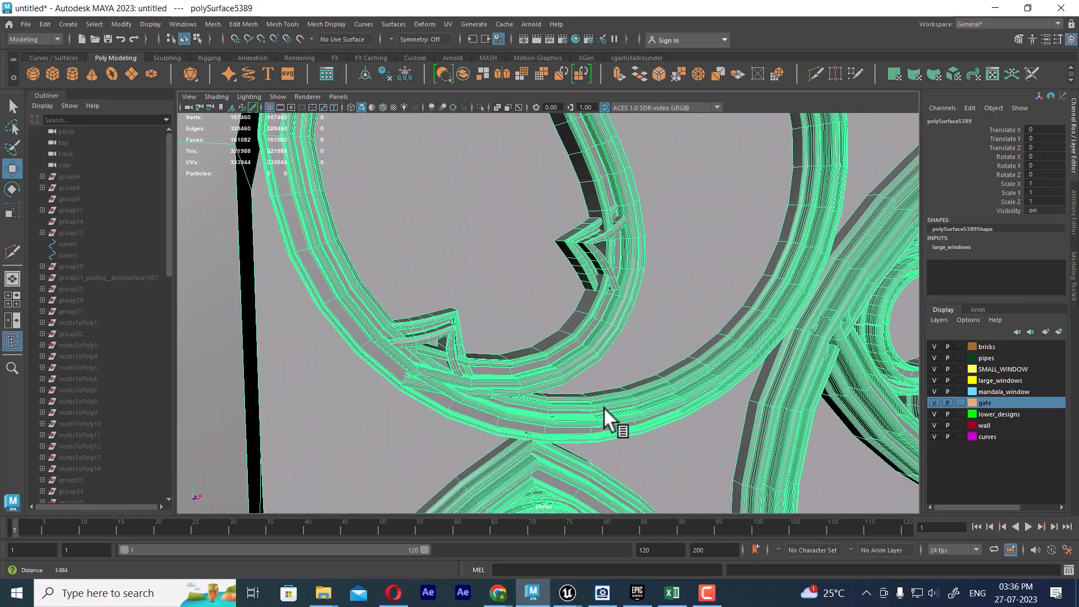
left_click(673, 266)
left_click(637, 249)
scroll(646, 309, "up", 5)
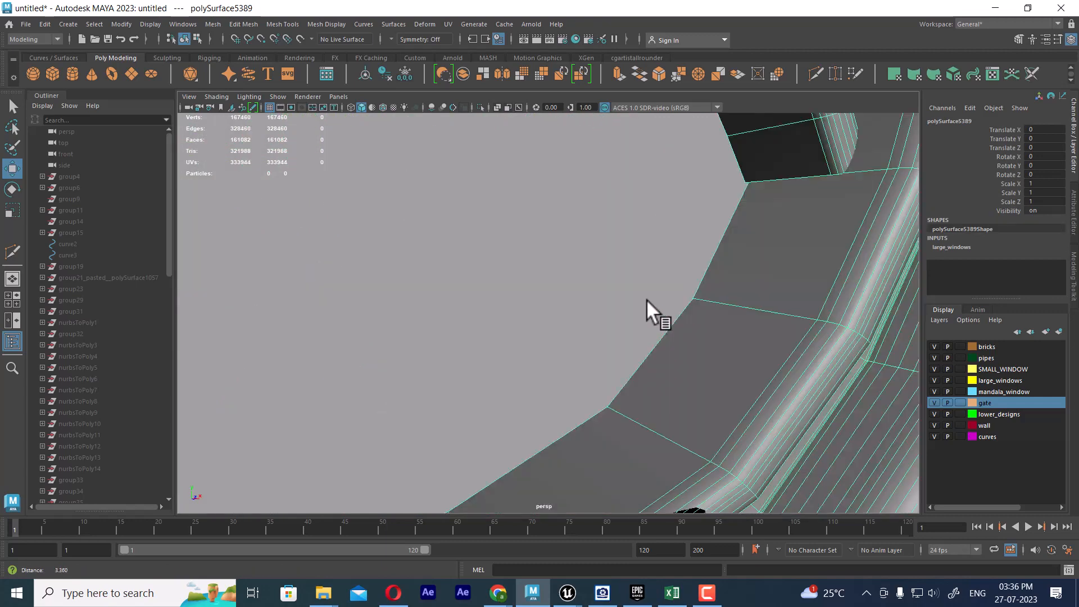
scroll(640, 288, "down", 2)
left_click_drag(747, 325, 723, 329, "alt")
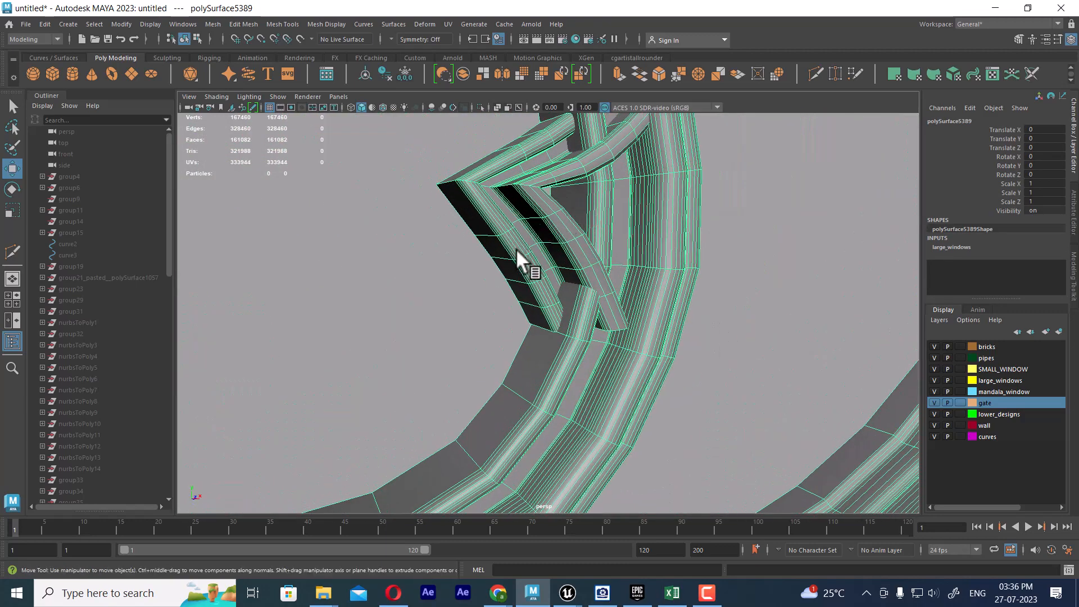
- Create a polygon cube at the grid origin, below the tall windows, and frame it in close view
scroll(479, 219, "down", 12)
left_click_drag(613, 388, 677, 450, "alt")
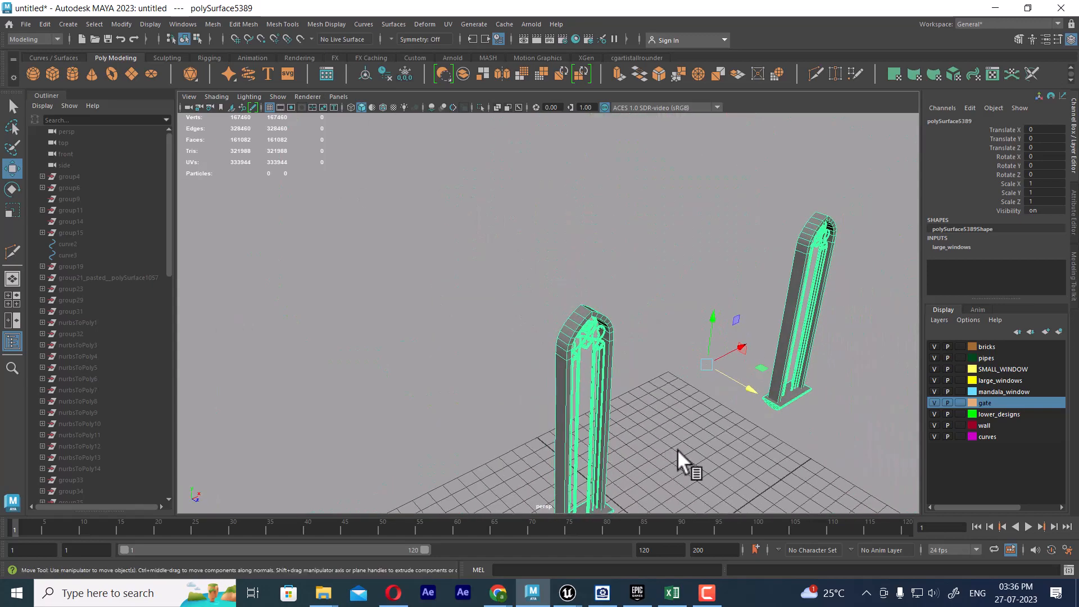
middle_click_drag(677, 450, 622, 380, "alt")
left_click(670, 319)
right_click_drag(671, 319, 662, 358, "shift")
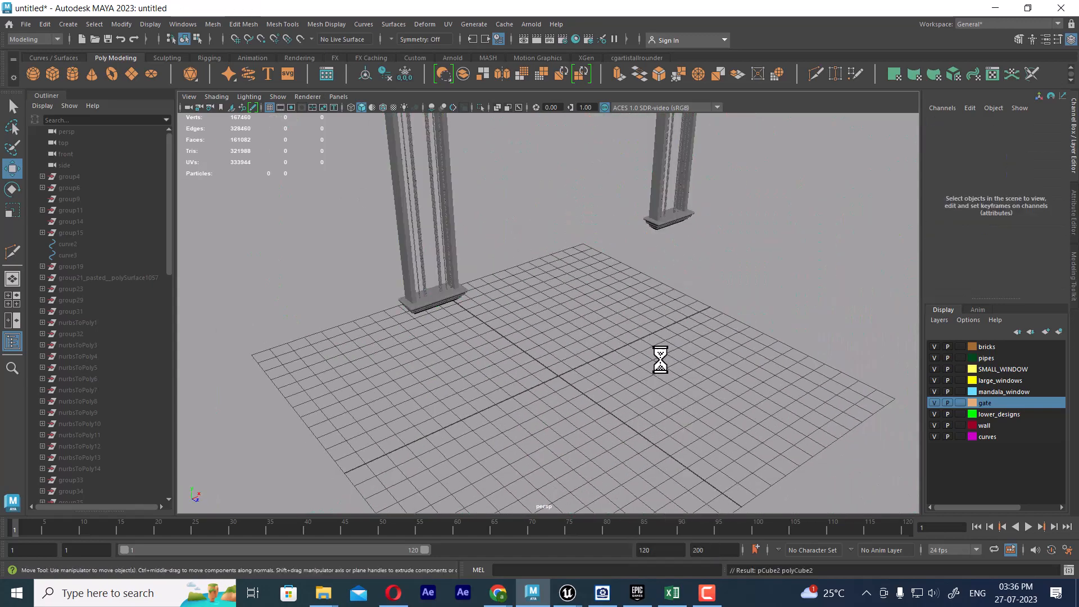
scroll(666, 417, "up", 4)
middle_click_drag(668, 421, 667, 404, "alt")
scroll(667, 404, "up", 2)
key("f")
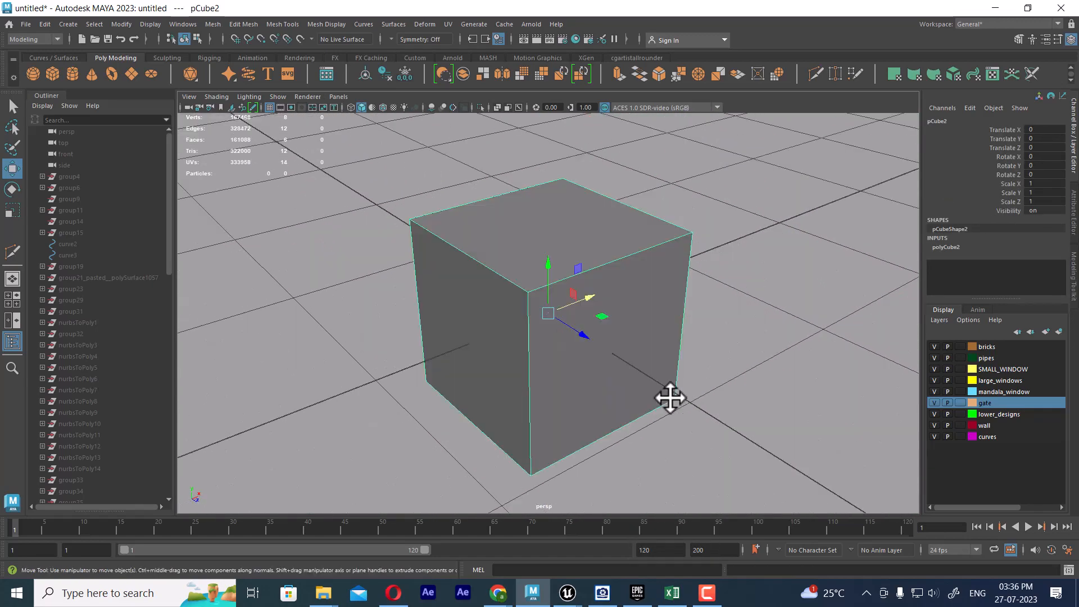
- Duplicate the cube 1.762 units along Z and repeat the offset to make a row of three cubes
key("ctrl+d")
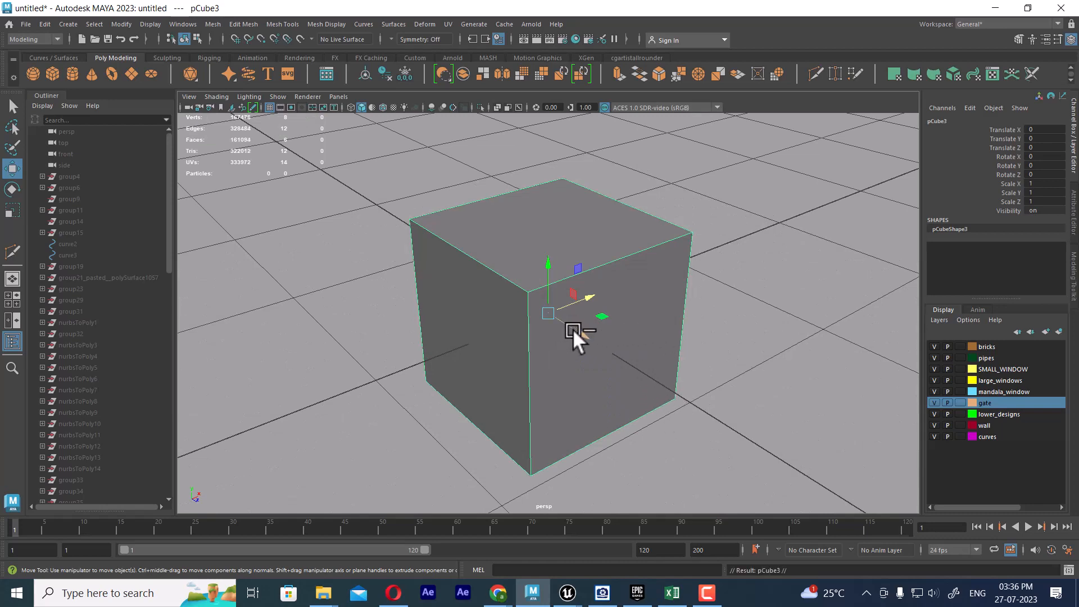
left_click_drag(572, 329, 952, 498)
scroll(757, 335, "down", 4)
scroll(756, 335, "down", 3)
scroll(677, 354, "up", 1)
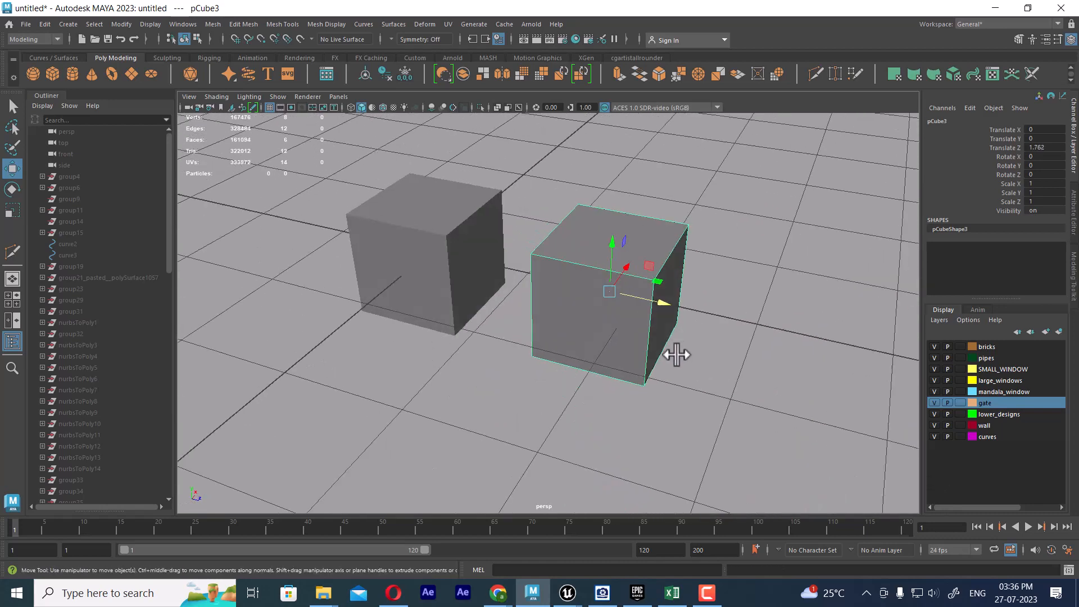
key("shift+d")
- Bevel all edges of the middle cube with a fraction of 0.04 and 2 segments
left_click(457, 240)
left_click(666, 236)
right_click_drag(667, 236, 672, 135)
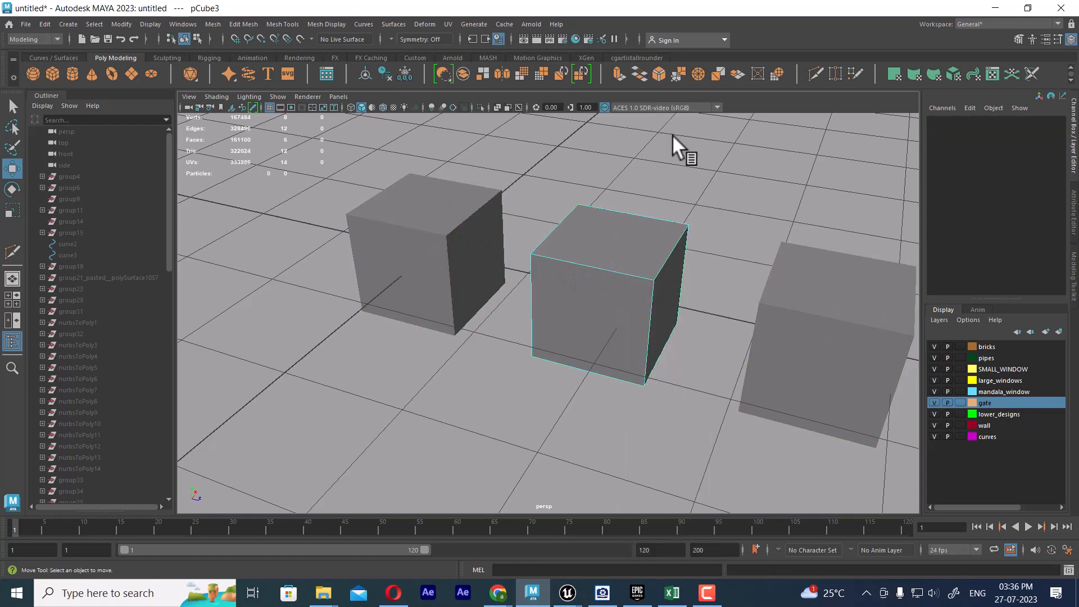
left_click_drag(714, 153, 435, 573)
right_click(621, 301, "shift")
right_click_drag(691, 296, 692, 297, "shift")
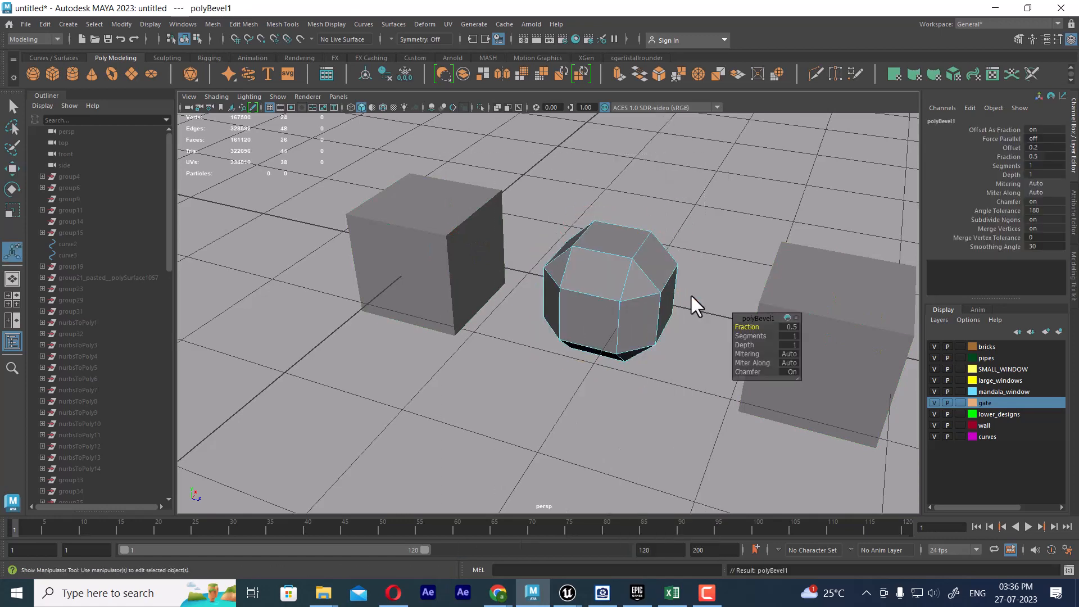
left_click_drag(757, 336, 733, 328)
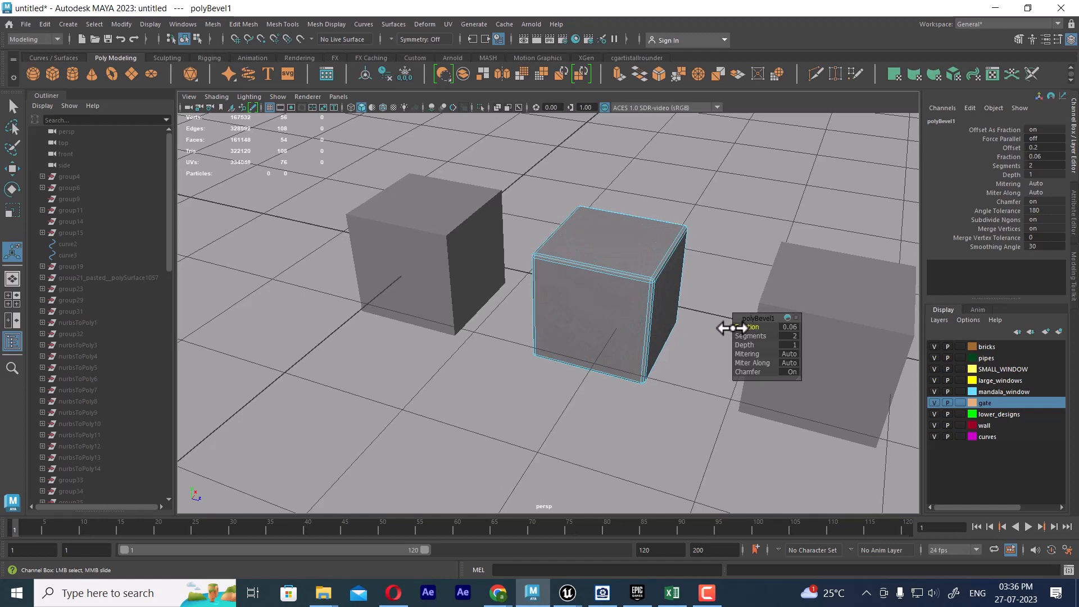
key("q")
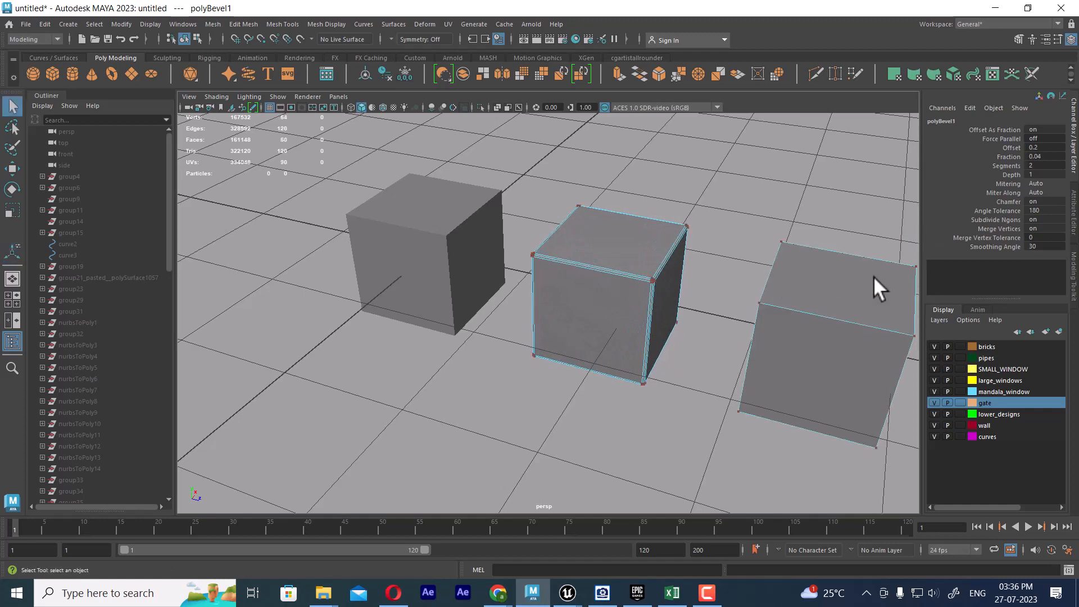
- Bevel all edges of the third cube with a fraction of 0.03 and 4 segments
left_click(875, 298)
middle_click_drag(876, 323, 666, 298, "alt")
right_click_drag(674, 276, 707, 145)
right_click_drag(598, 259, 677, 233)
left_click(737, 211)
left_click(604, 299)
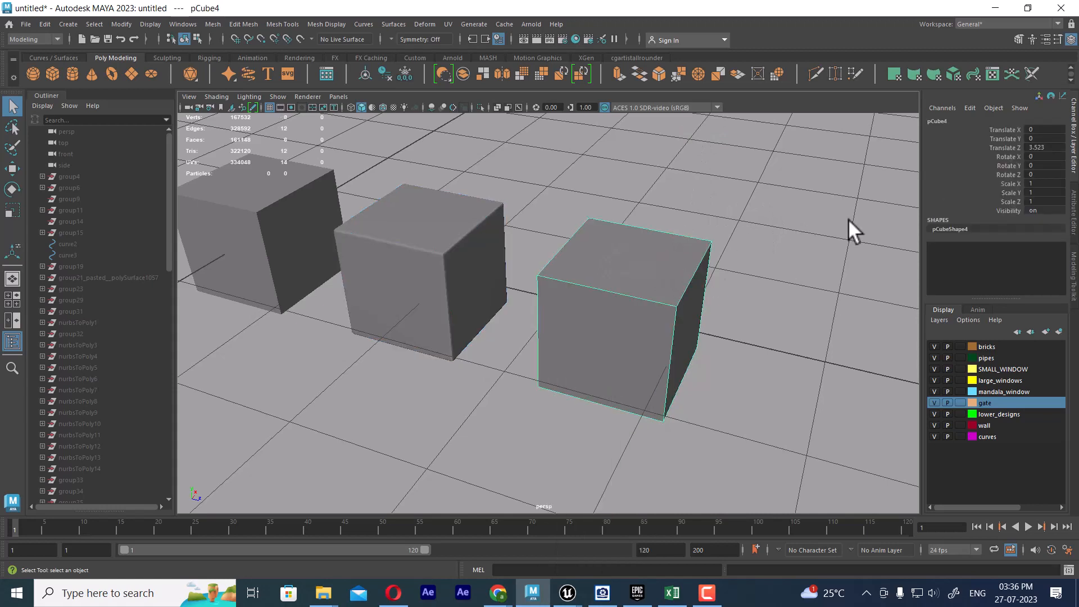
right_click_drag(848, 218, 848, 129)
left_click_drag(861, 174, 479, 536)
right_click_drag(570, 267, 629, 270, "shift")
left_click_drag(770, 337, 731, 336)
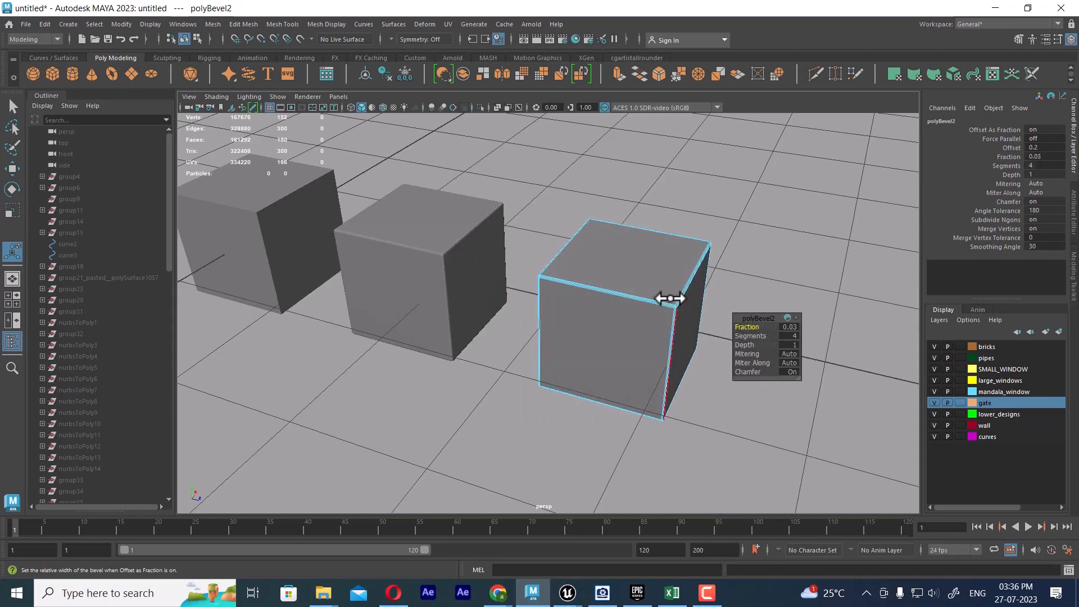
key("q")
left_click(786, 225)
- Select the unbeveled cube and the two beveled cubes to compare their wireframes
left_click(247, 228)
middle_click_drag(248, 228, 720, 470, "alt")
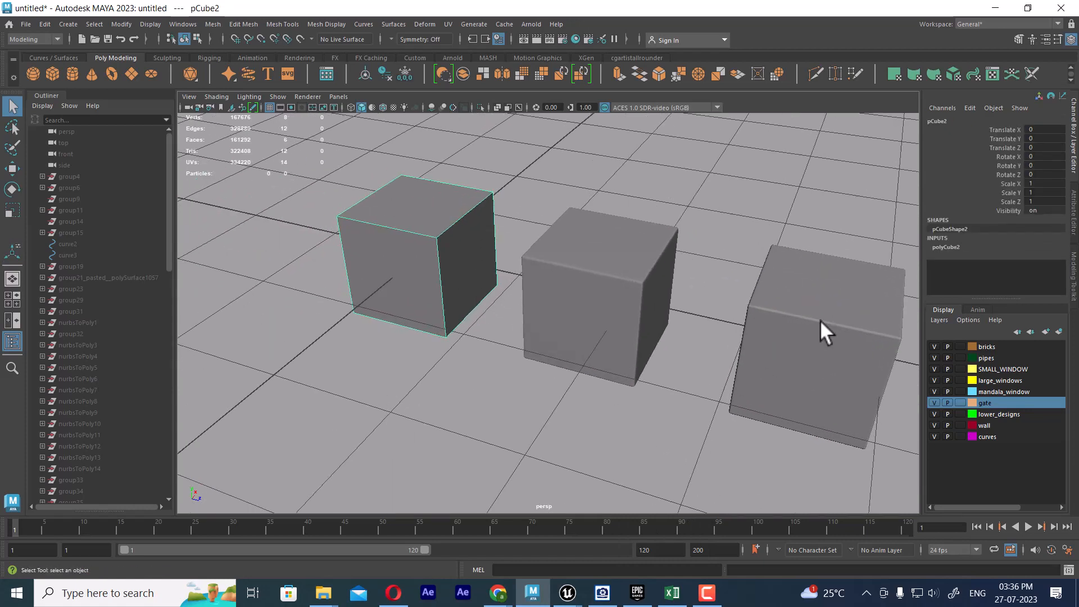
left_click_drag(804, 240, 407, 477, "shift")
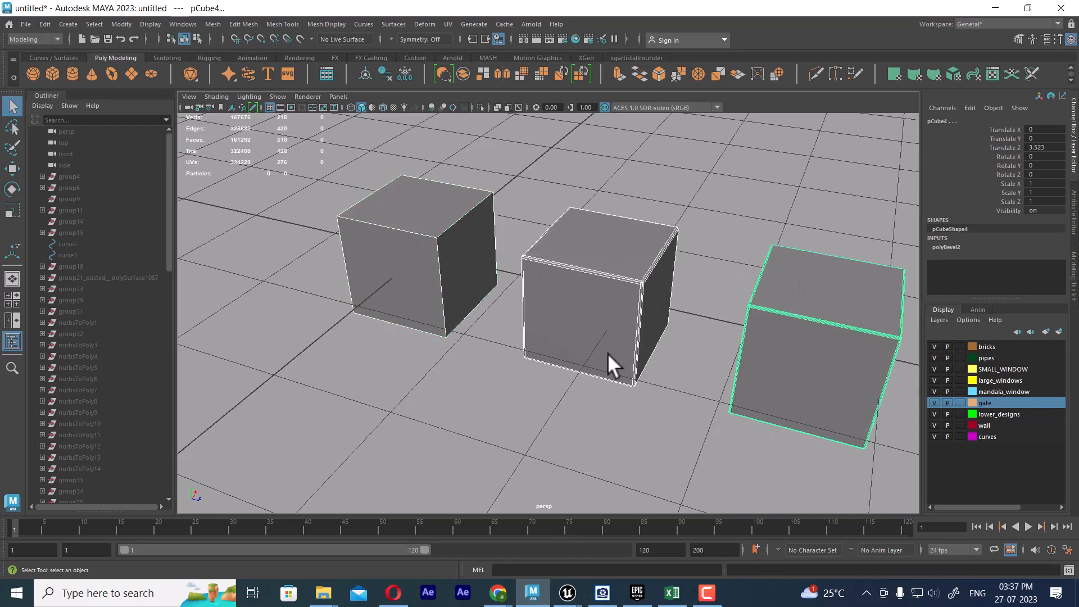
- Return to the tall arched window and select it with the tracery's S-shaped ornament in close view
right_click_drag(608, 353, 463, 226, "alt")
left_click_drag(553, 354, 510, 297, "alt")
middle_click_drag(528, 249, 658, 441, "alt")
right_click_drag(658, 440, 588, 277, "alt")
middle_click_drag(589, 276, 625, 381, "alt")
right_click_drag(625, 381, 655, 391, "alt")
middle_click_drag(568, 273, 623, 382, "alt")
right_click_drag(623, 382, 697, 349, "alt")
middle_click_drag(670, 308, 589, 314, "alt")
right_click_drag(589, 313, 654, 312, "alt")
left_click(511, 257)
left_click_drag(478, 260, 495, 292, "alt")
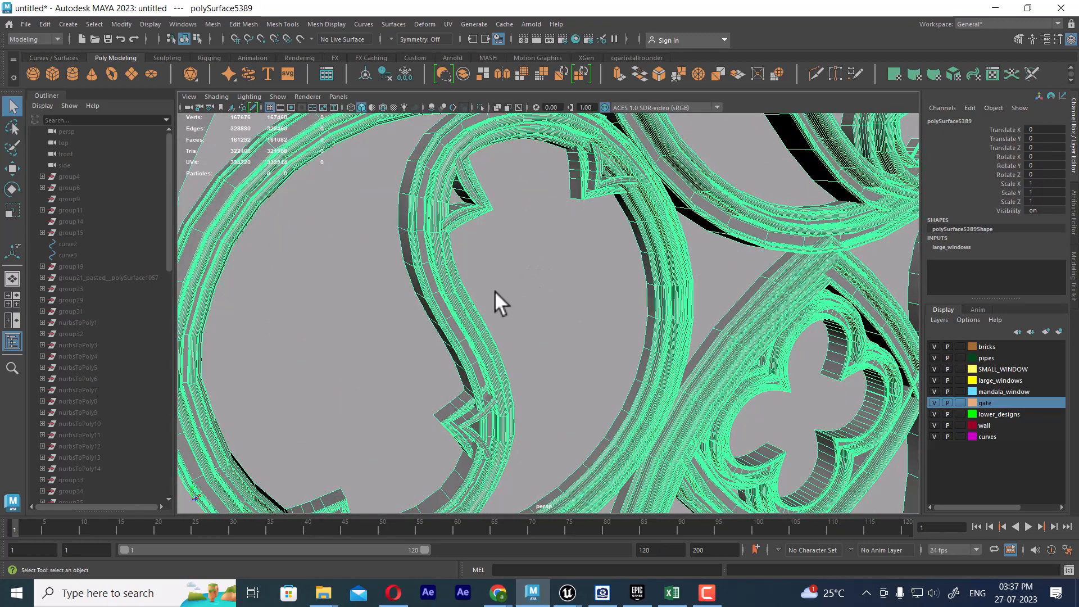
- Examine the tracery's cusps and mullions with plain shading, and check the wireframe density of the pointed frames
left_click(581, 270)
middle_click_drag(574, 203, 629, 379, "alt")
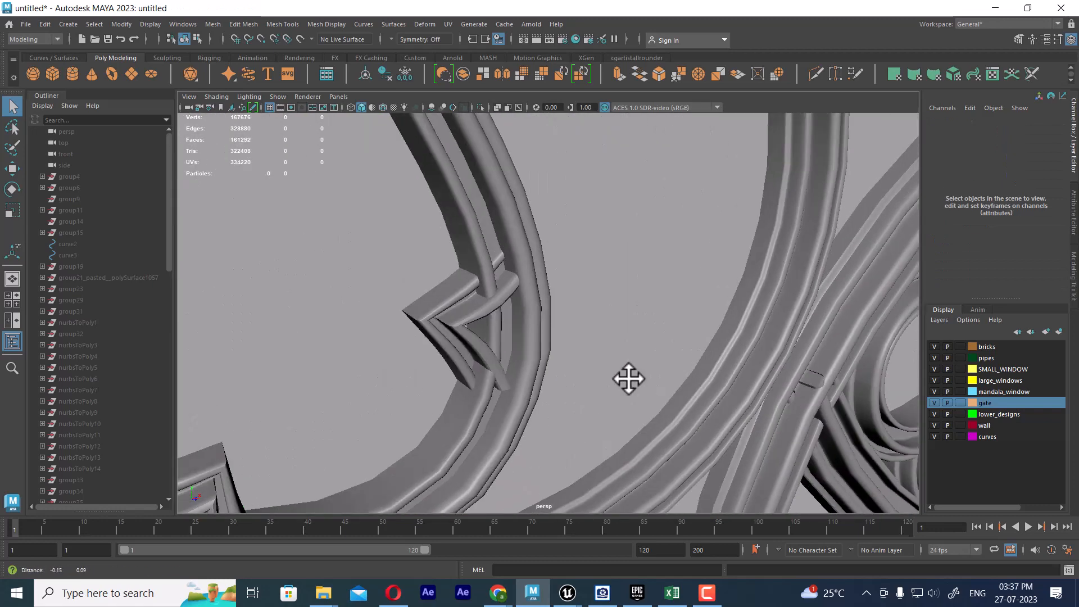
right_click_drag(556, 323, 540, 320, "alt")
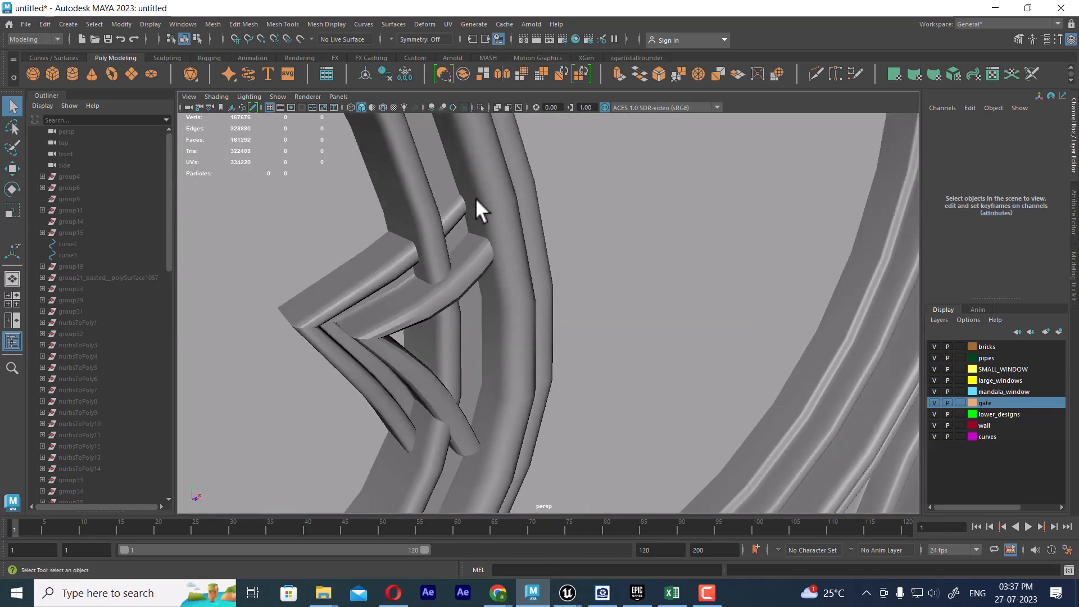
right_click_drag(613, 337, 506, 343, "alt")
middle_click_drag(508, 360, 544, 315, "alt")
right_click_drag(544, 316, 540, 322, "alt")
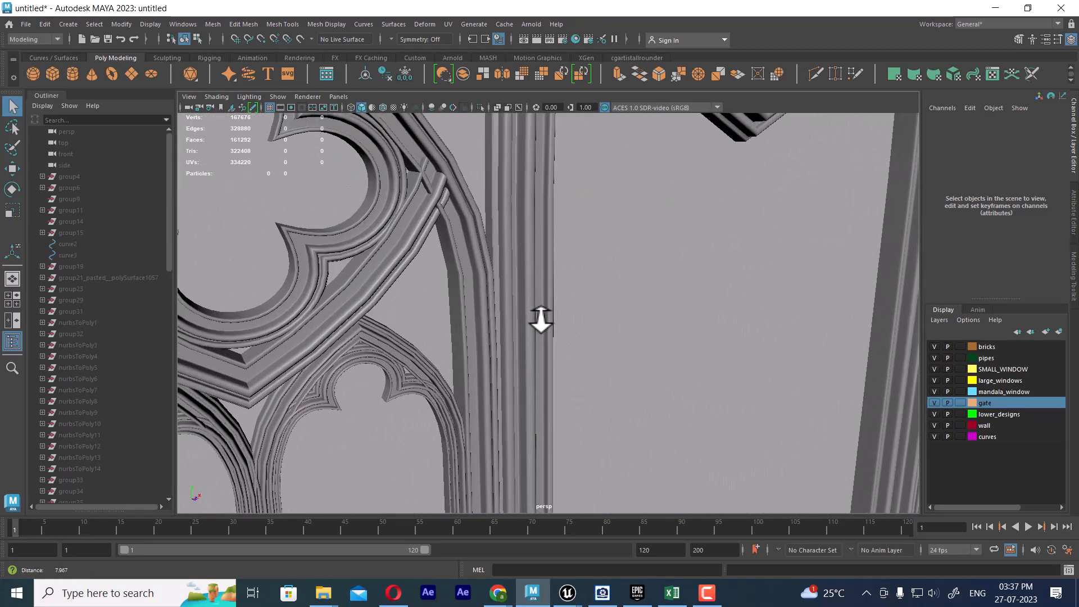
left_click(525, 272)
right_click_drag(526, 272, 492, 279, "alt")
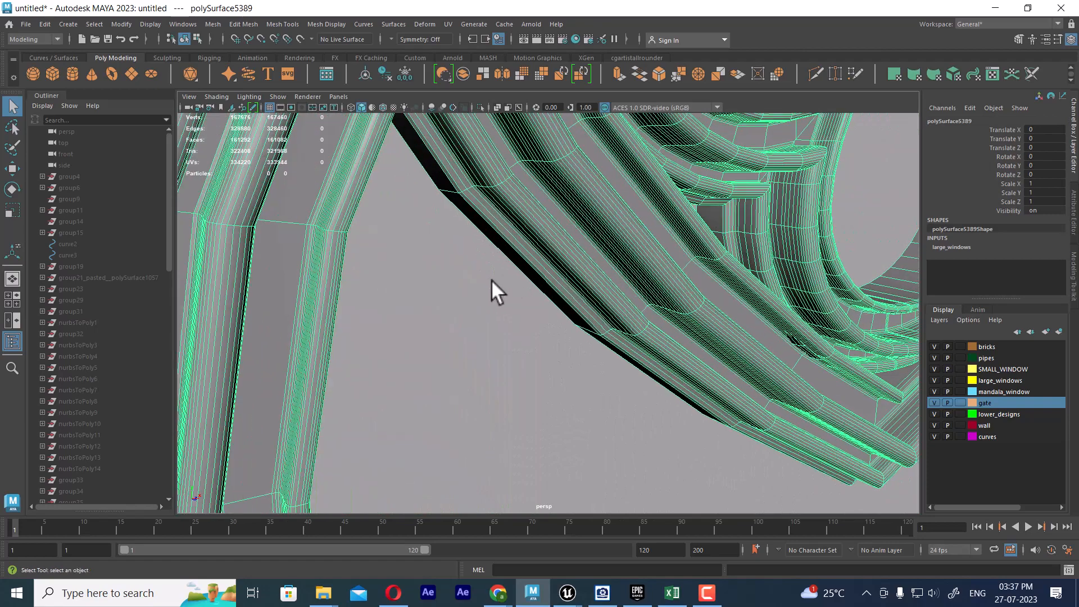
mouse_move(492, 278)
middle_mouse_down("alt")
mouse_move(511, 283)
mouse_move(500, 279)
middle_mouse_up("alt")
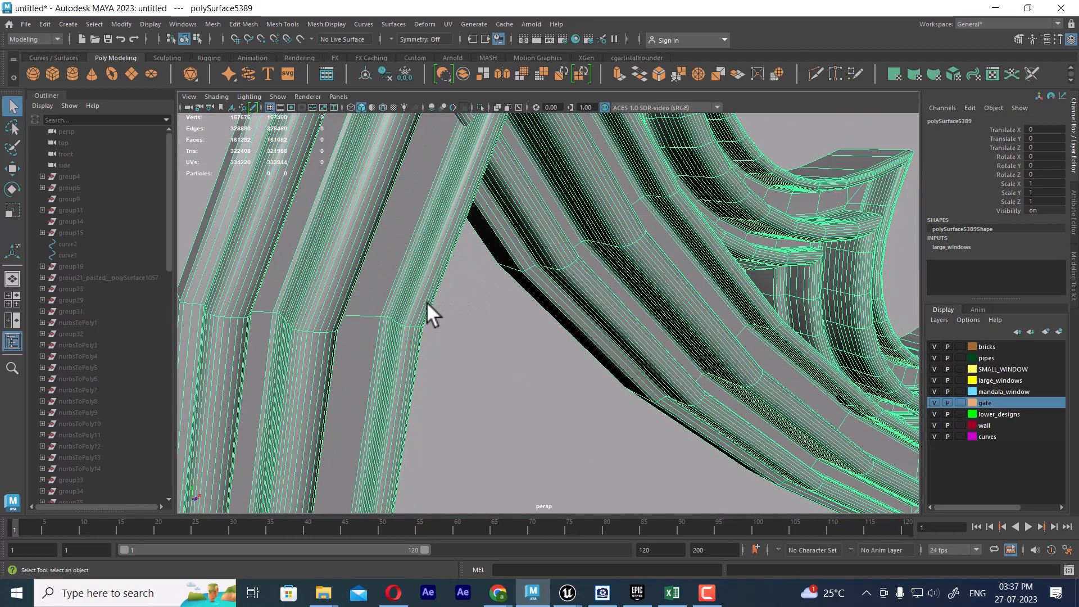
right_click_drag(417, 299, 487, 392, "alt")
left_click(562, 403)
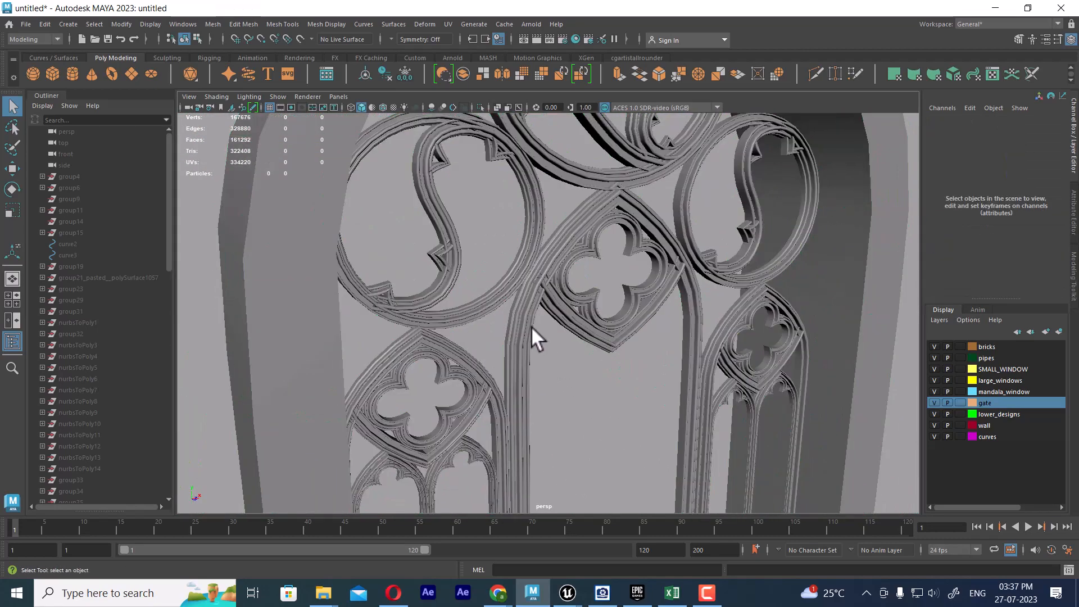
- Separate the window mesh into its individual parts and isolate the tall pointed frame
left_click(565, 247)
right_click_drag(564, 247, 554, 472, "shift")
left_click(609, 429)
left_click(525, 329)
key("alt+h")
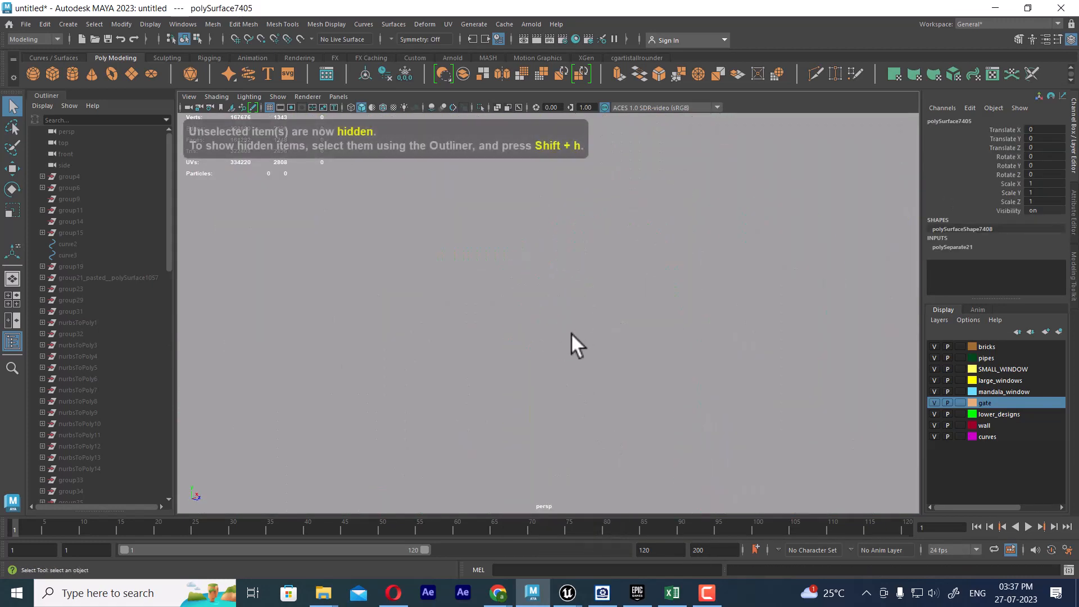
left_click_drag(568, 339, 529, 289, "alt")
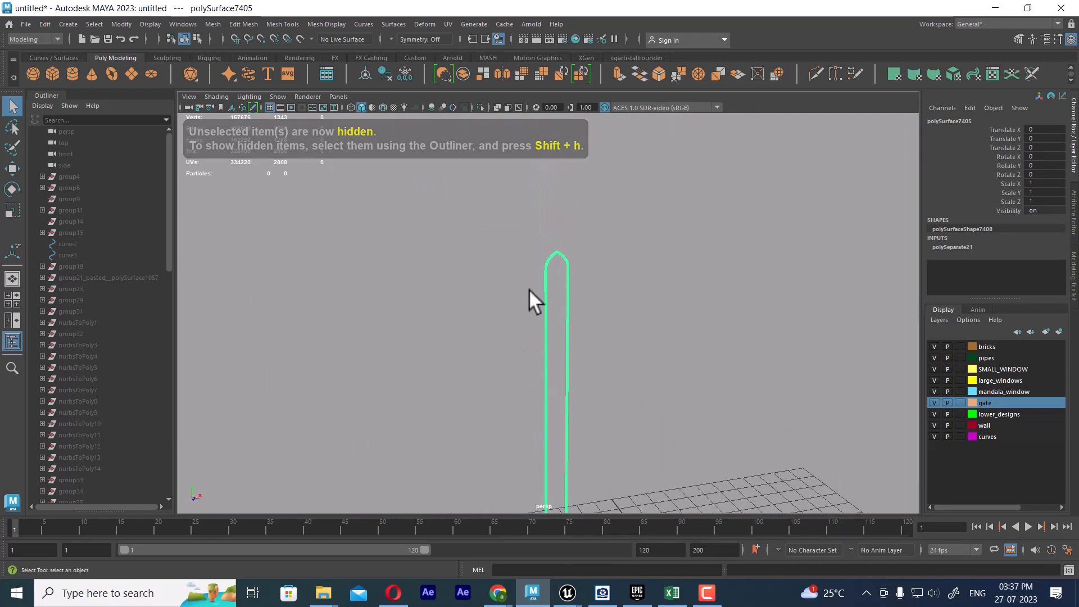
scroll(528, 289, "up", 5)
scroll(565, 265, "up", 10)
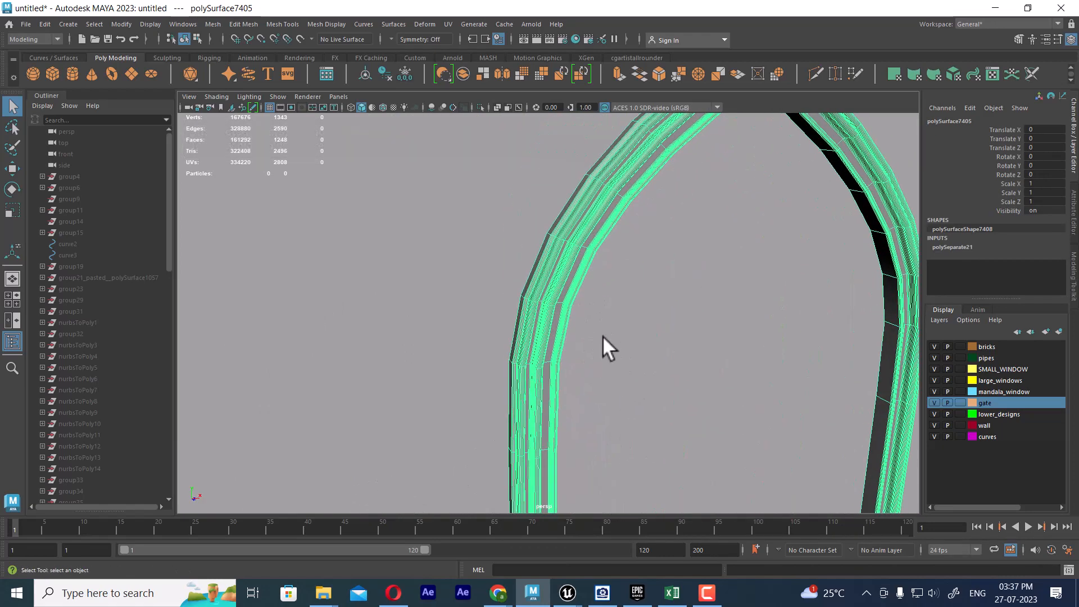
- Center the tall pointed frame's pivot and delete its construction history
key("w")
scroll(678, 366, "down", 10)
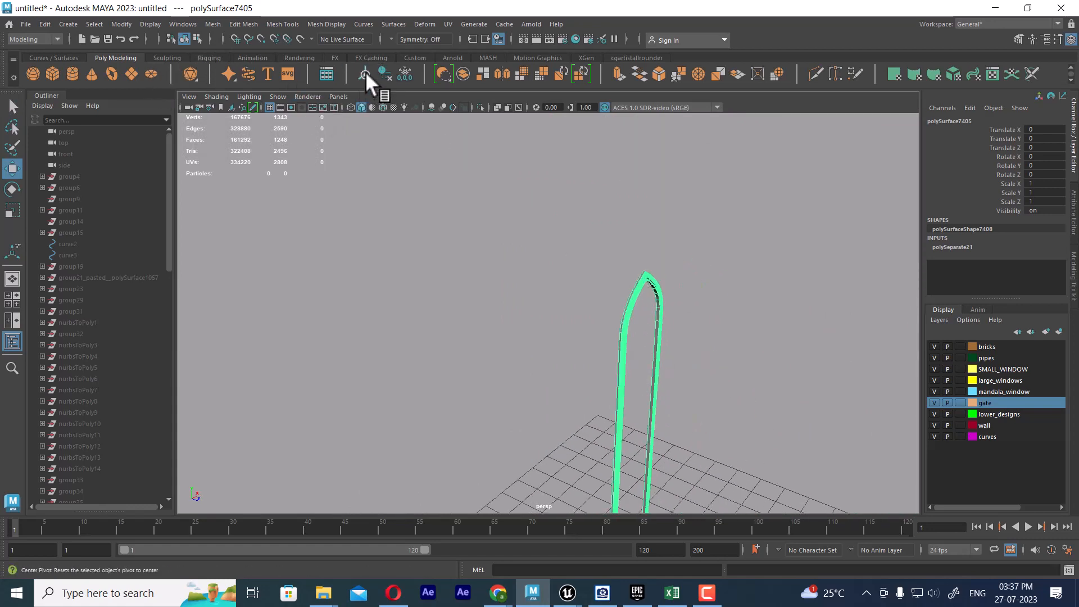
left_click(385, 73)
- Duplicate the tall pointed frame and hide everything except the copy
left_click_drag(663, 315, 676, 399, "alt")
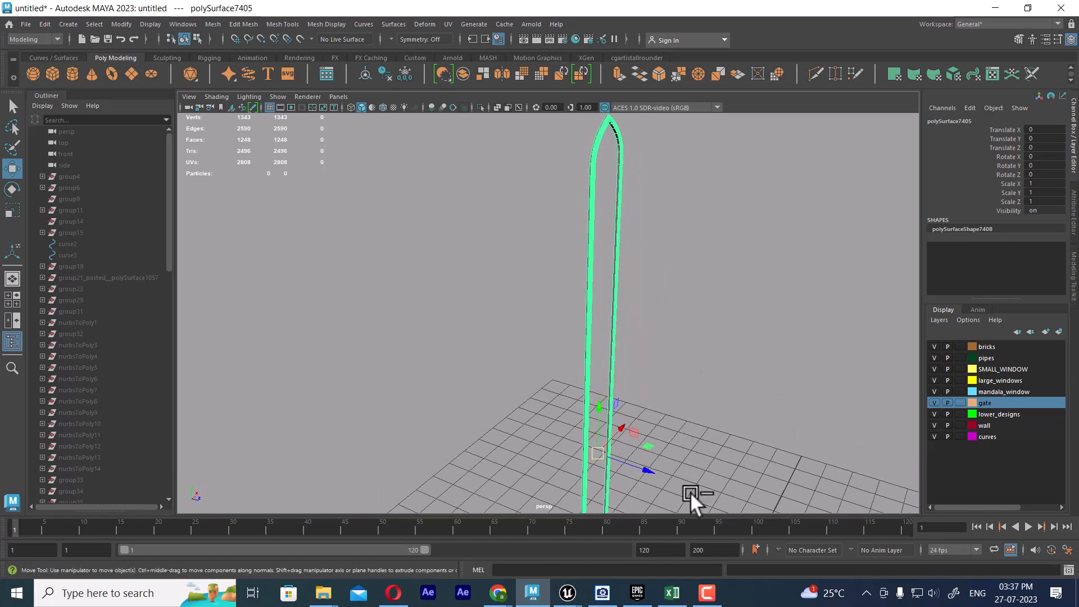
key("alt+h")
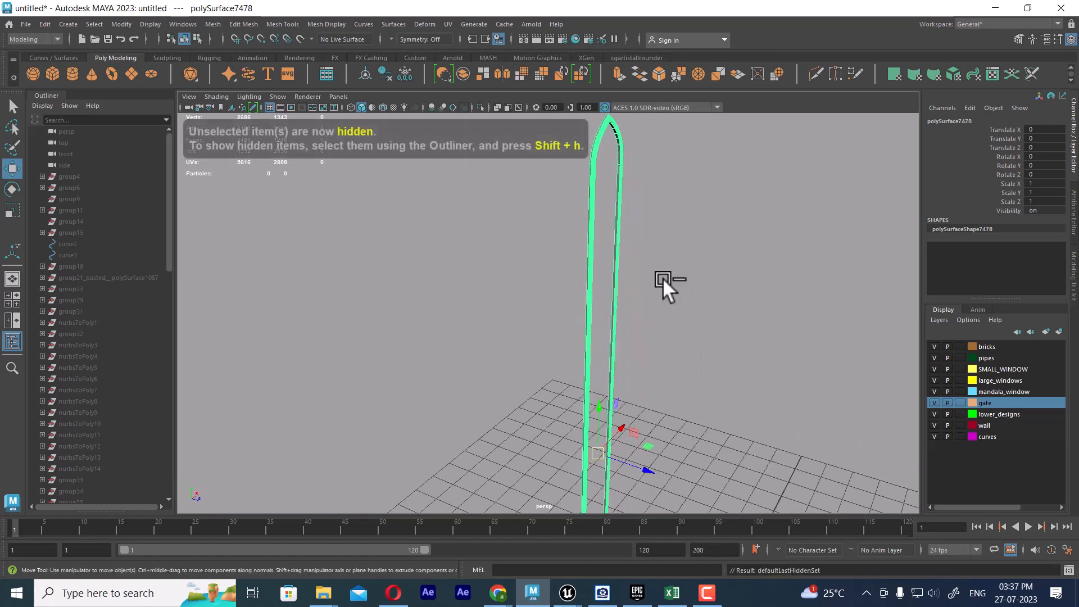
- Delete the edge loop in the groove next to the flat outer band of the copied frame
middle_click_drag(608, 148, 585, 338, "alt")
scroll(601, 301, "up", 5)
scroll(639, 309, "up", 8)
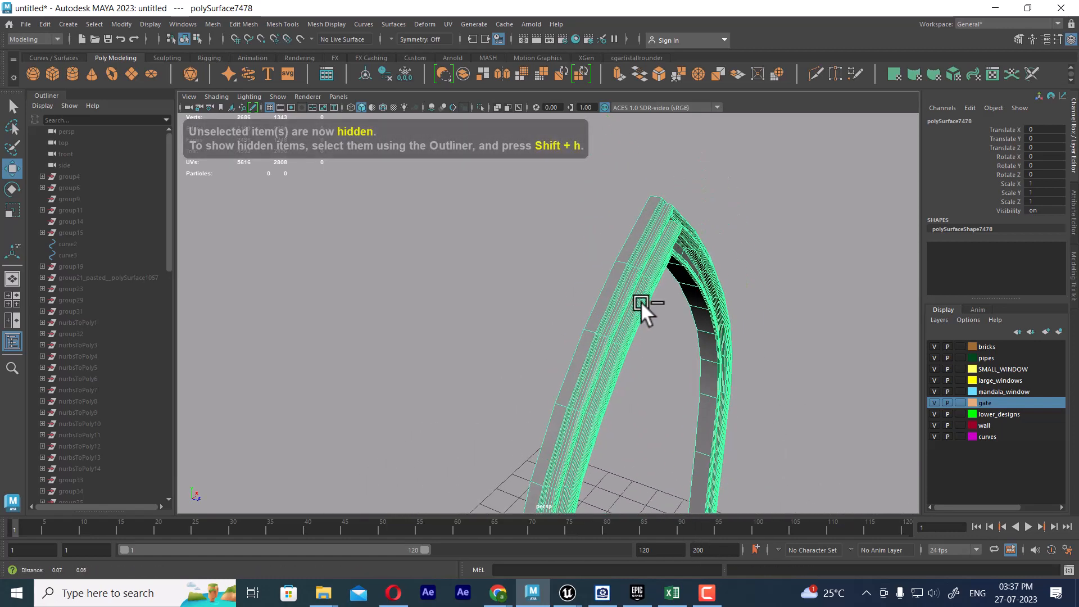
middle_click_drag(650, 295, 618, 339, "alt")
scroll(619, 339, "up", 2)
right_click_drag(618, 339, 625, 424, "alt")
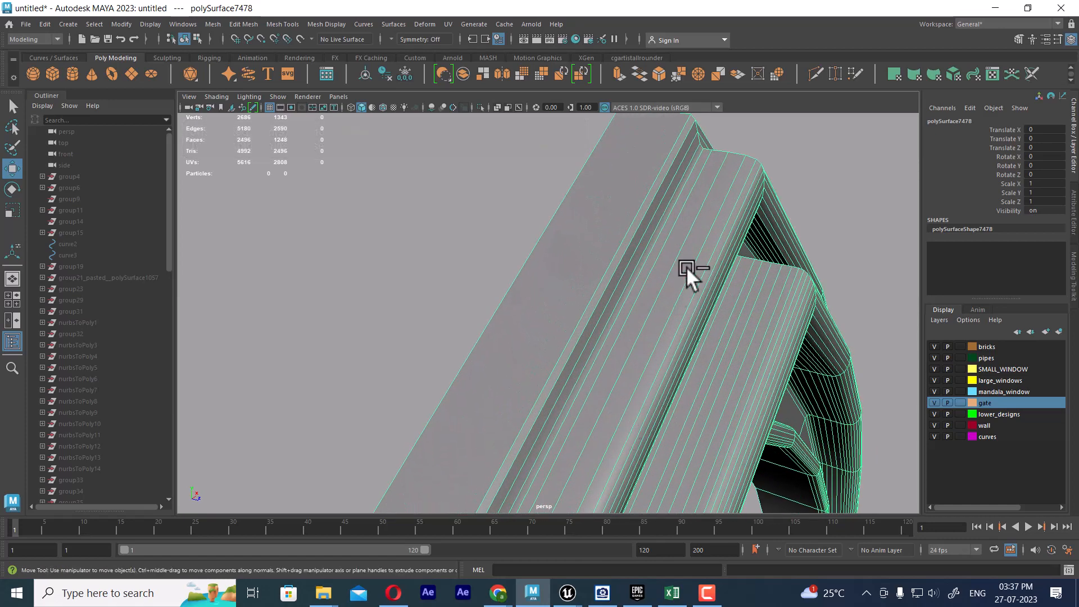
middle_click_drag(685, 267, 682, 270, "alt")
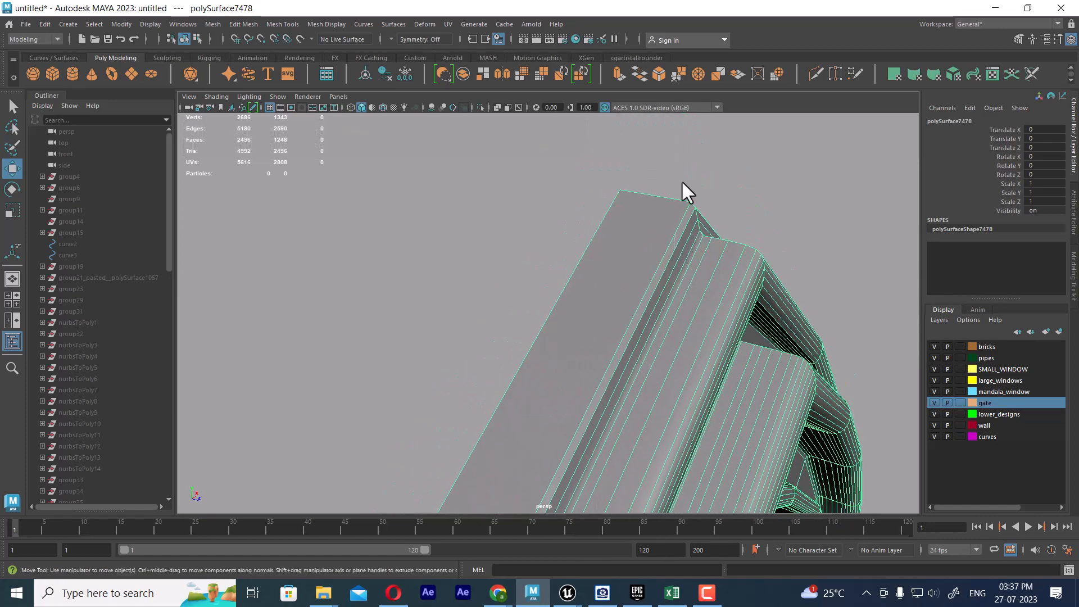
key("F10")
left_click(679, 245)
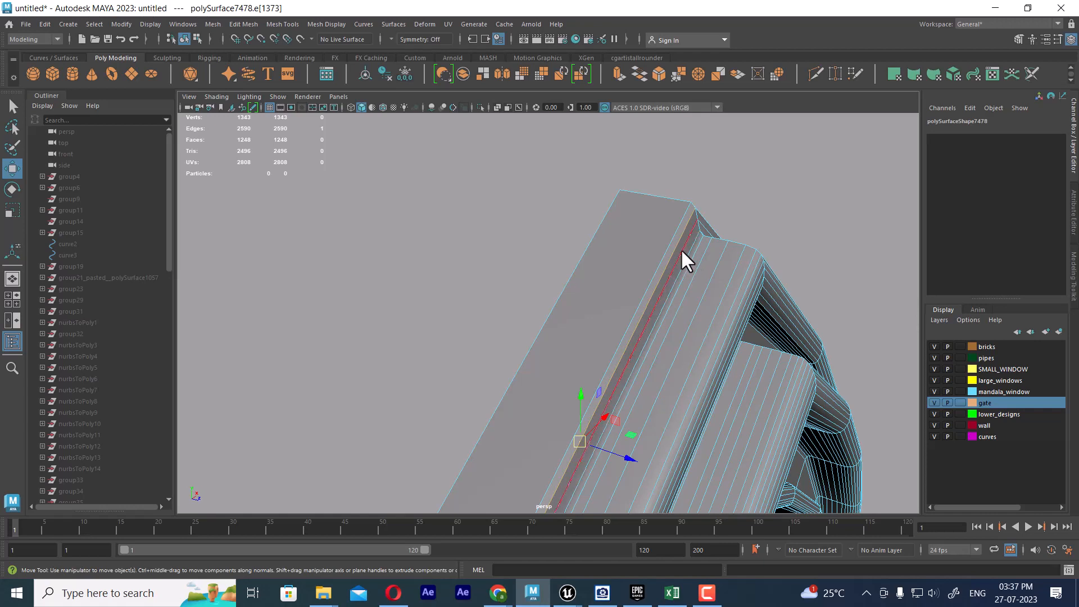
double_click(680, 249)
key("ctrl+Delete")
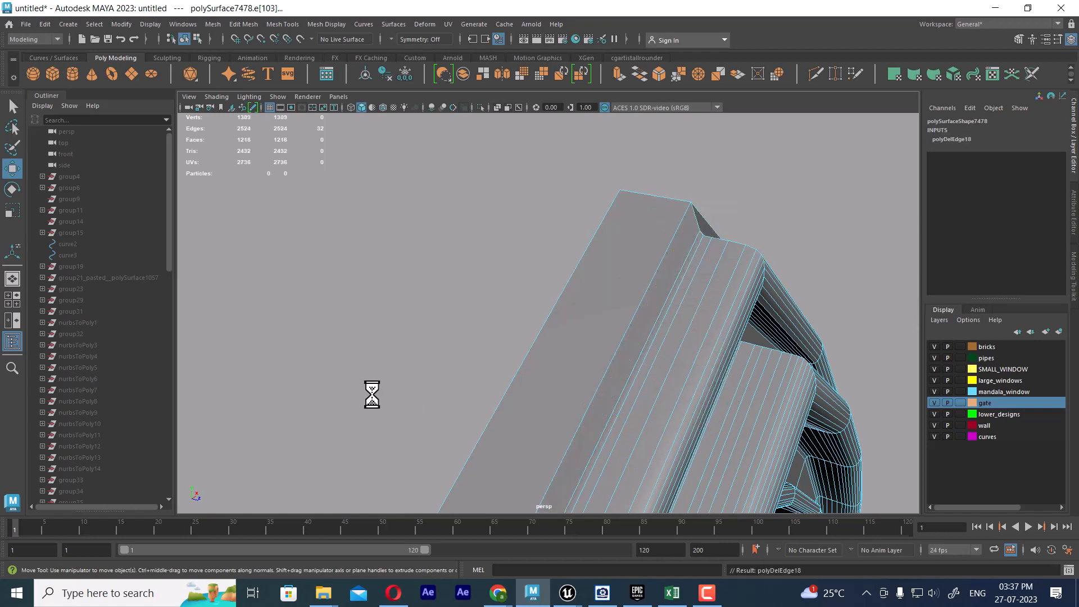
- Delete the three redundant edge loops across the front face of the frame's outer raised moulding
left_click(695, 253)
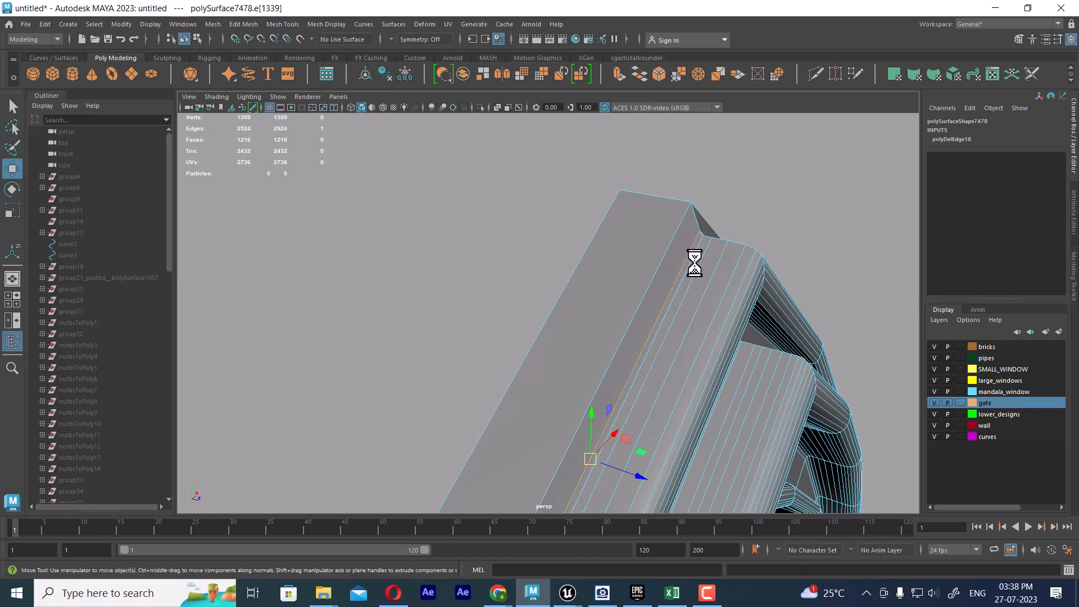
double_click(737, 259)
double_click(720, 259, "shift")
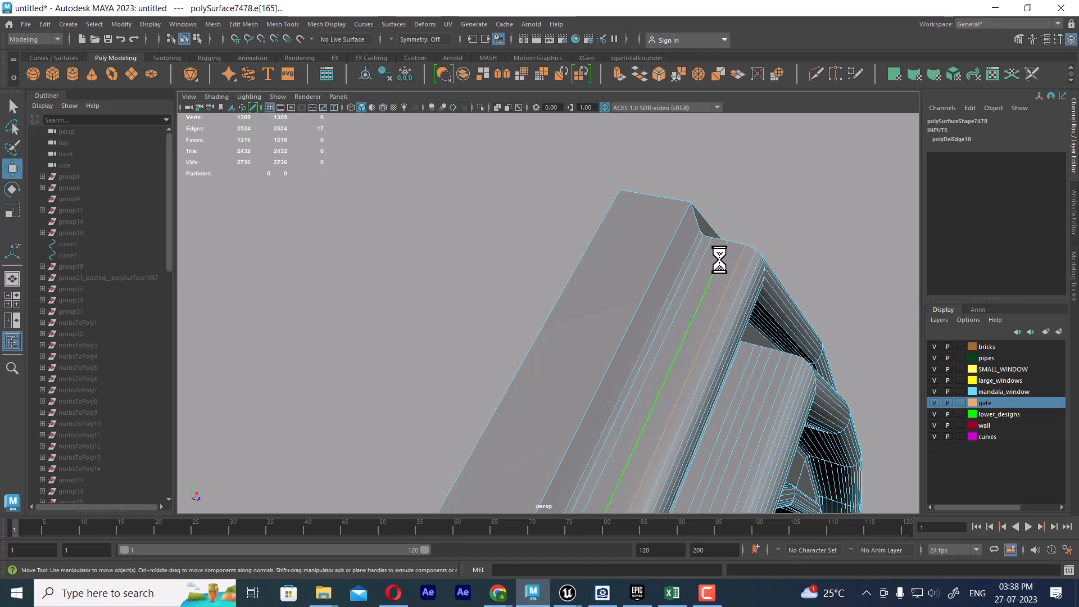
double_click(703, 251, "shift")
right_click_drag(755, 191, 292, 432, "shift")
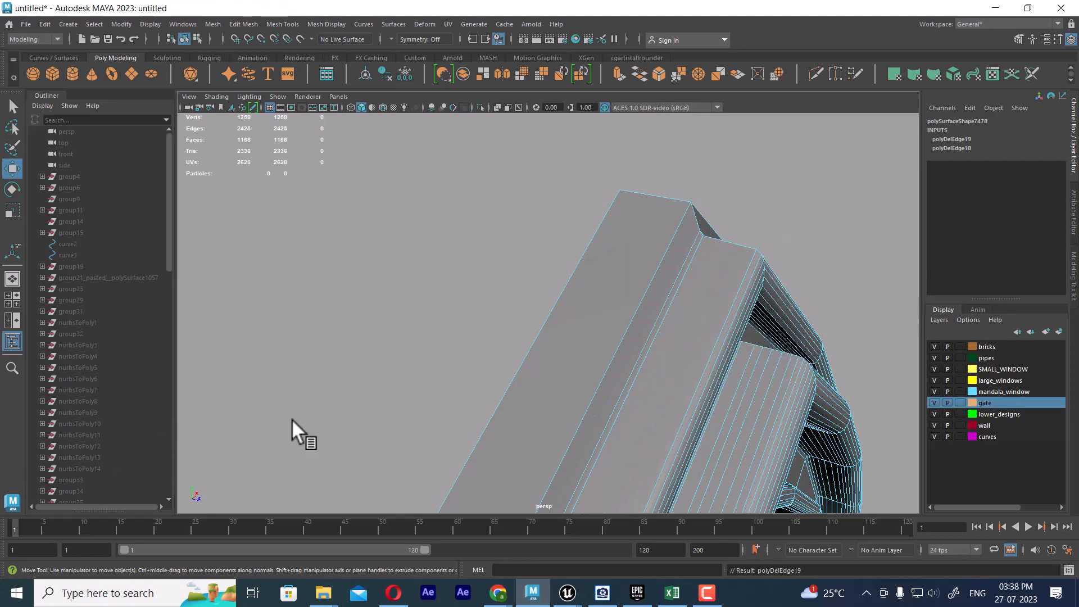
- Delete the three dense edge loops along the rounded front corner of the outer raised moulding
left_click_drag(748, 284, 721, 276, "alt")
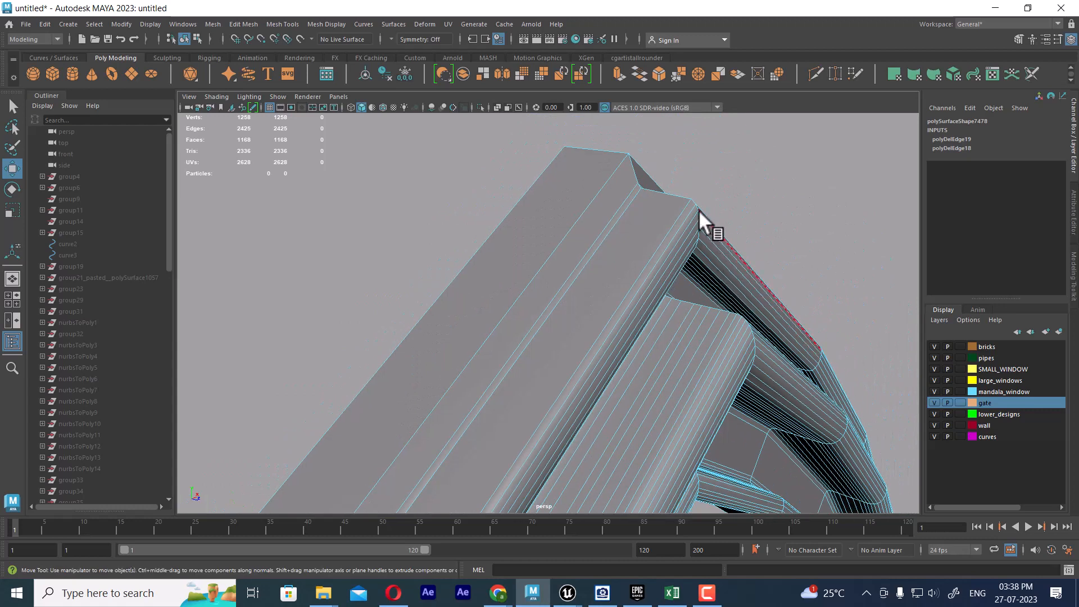
left_click(692, 219)
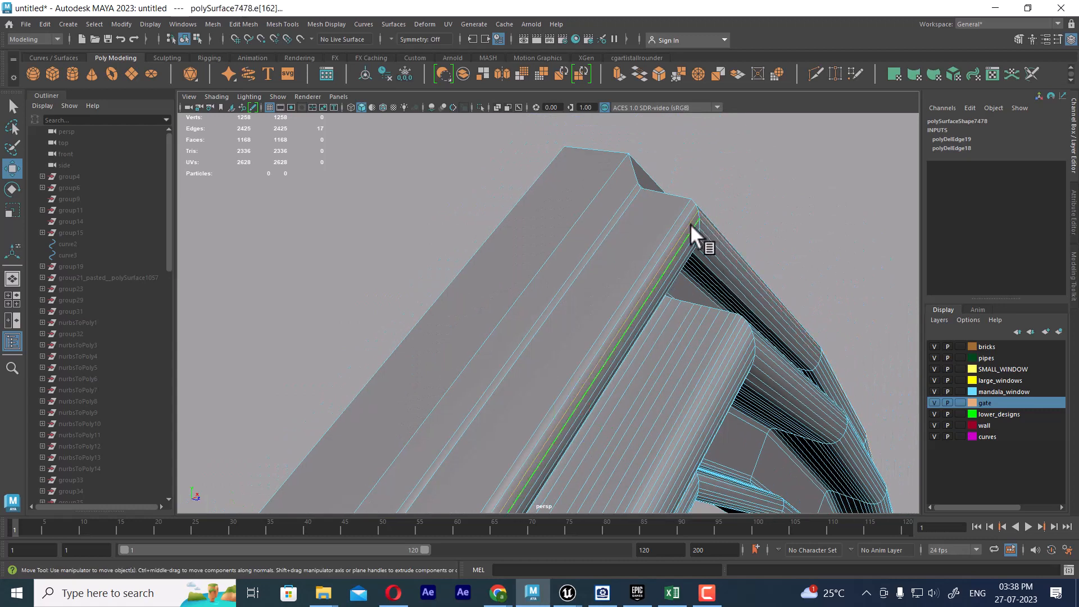
double_click(692, 235)
right_click_drag(720, 205, 202, 447, "shift")
- Delete the six closely spaced edge loops on the inward-facing side of the outer raised moulding
left_click_drag(763, 267, 678, 271, "alt")
scroll(628, 284, "up", 4)
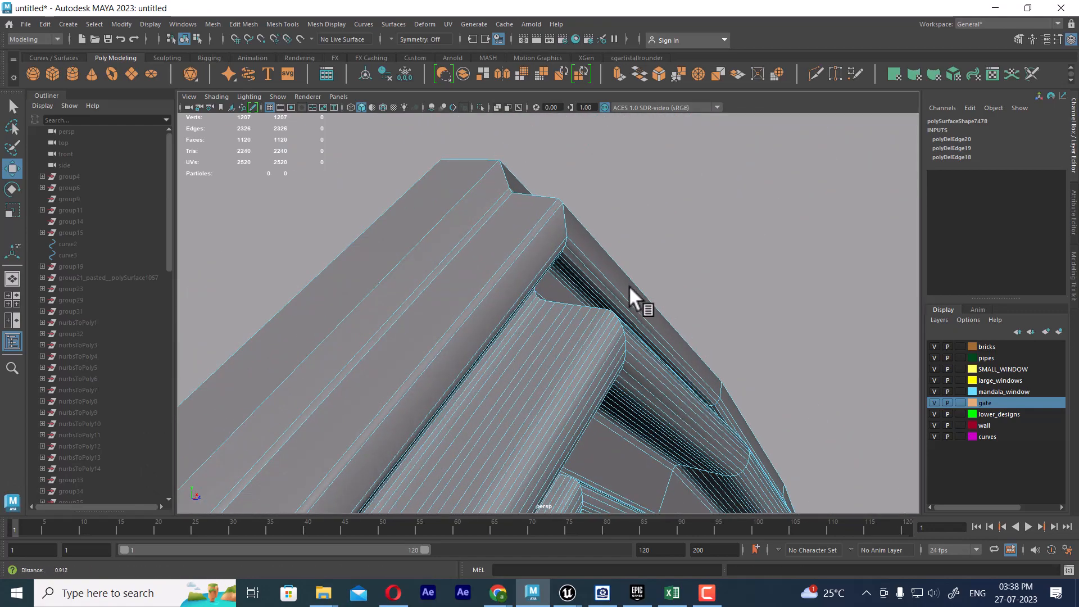
double_click(602, 279)
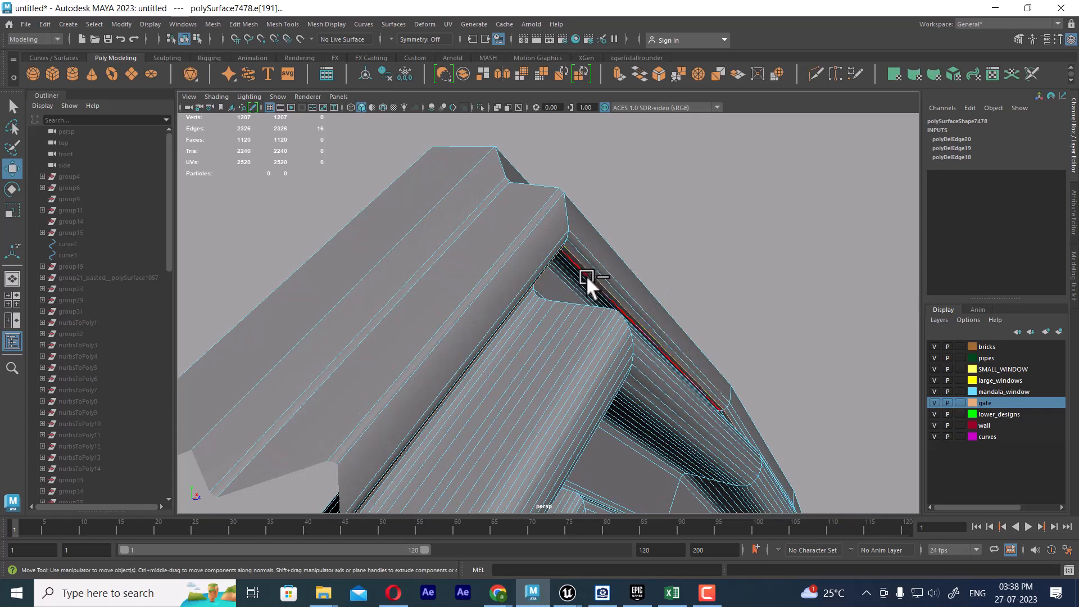
double_click(580, 267, "shift")
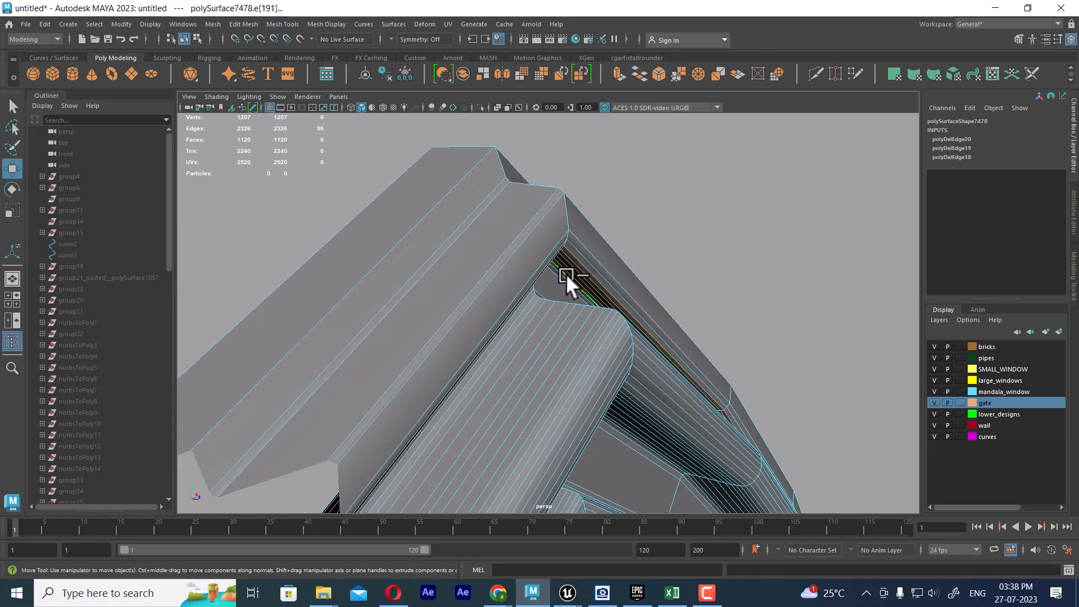
key("ctrl+Delete")
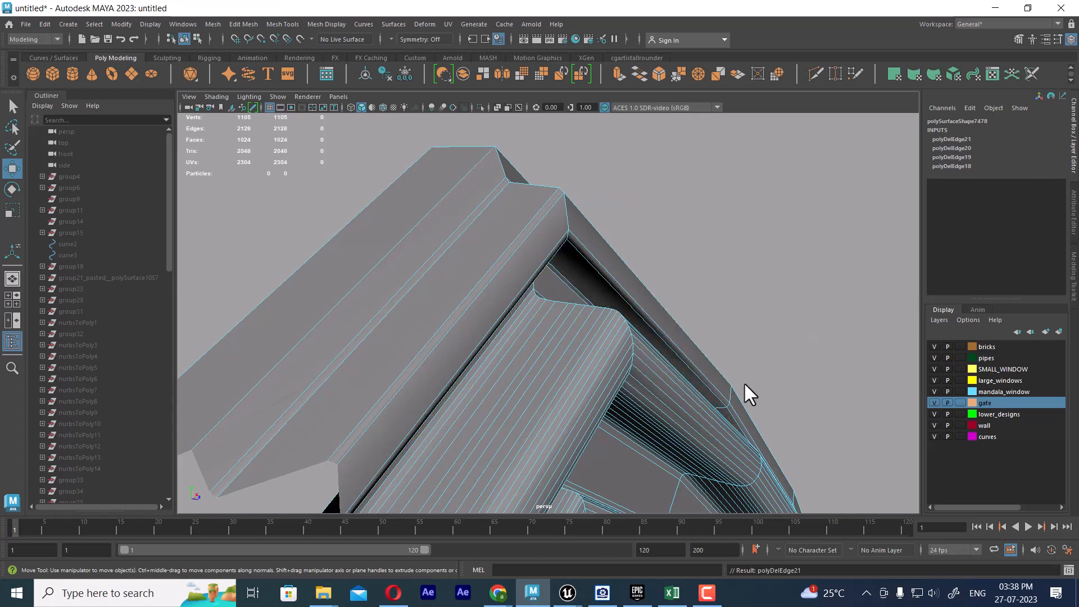
- Delete the nine redundant edge loops across the front face of the frame's middle moulding
scroll(562, 355, "down", 8)
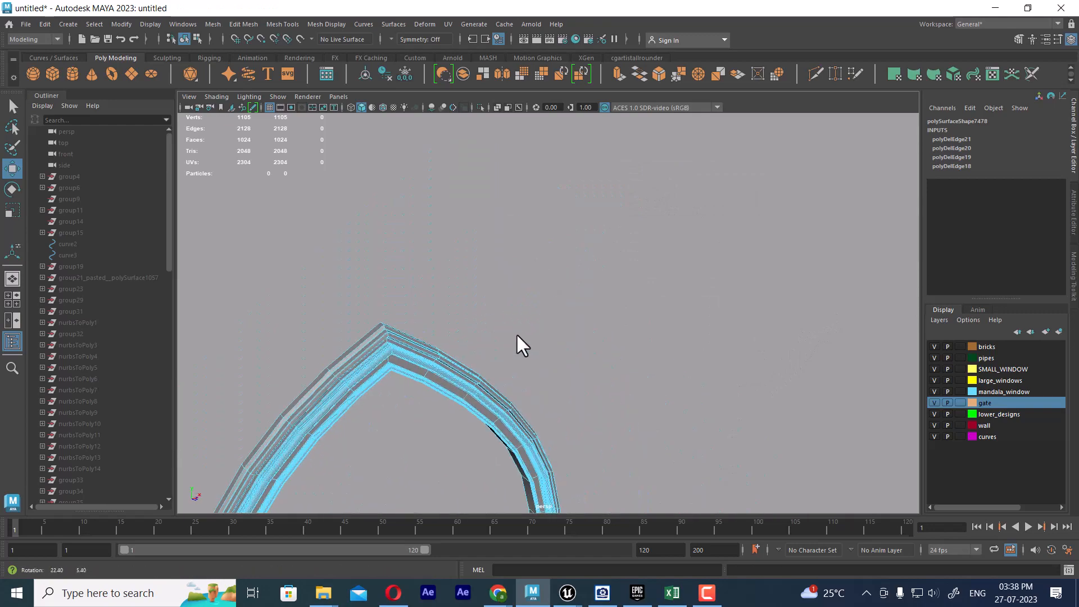
left_click_drag(515, 344, 750, 308, "alt")
scroll(675, 304, "up", 3)
left_click_drag(636, 312, 501, 330, "alt")
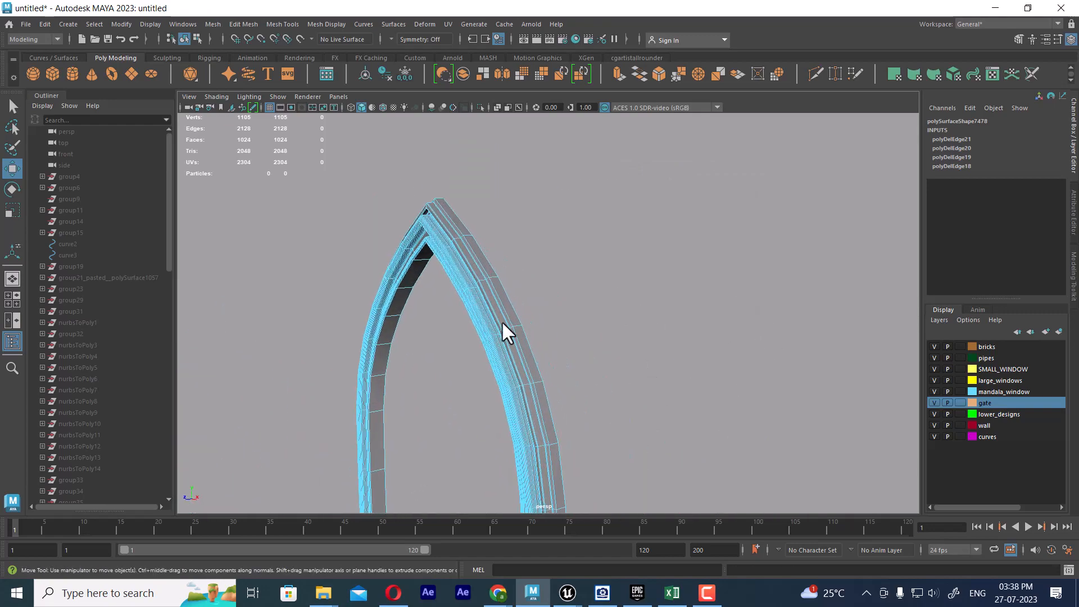
right_click_drag(501, 330, 694, 259, "alt")
scroll(663, 255, "up", 10)
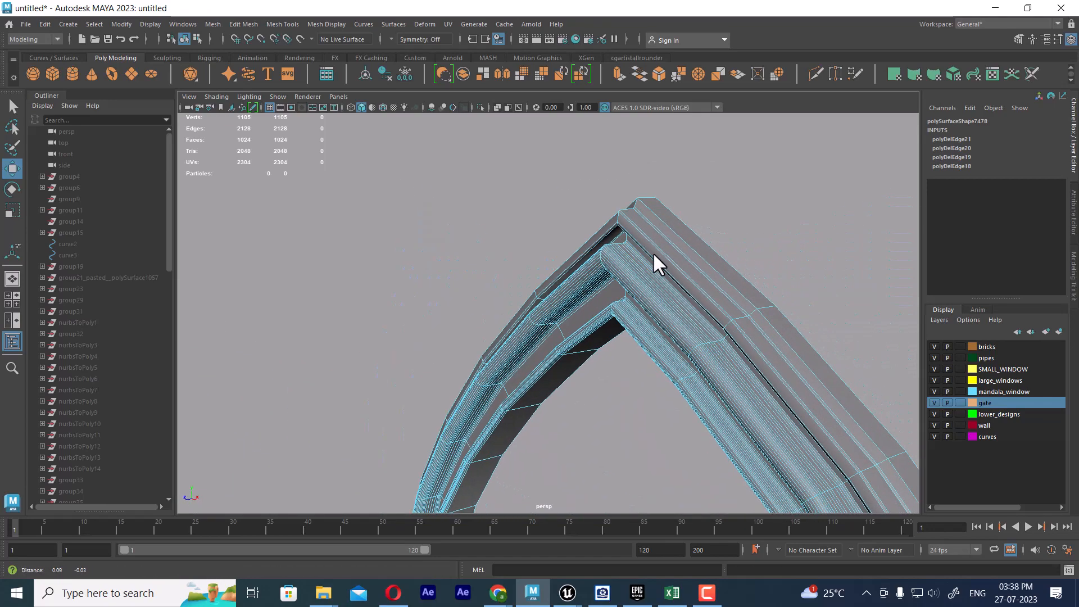
scroll(626, 262, "down", 3)
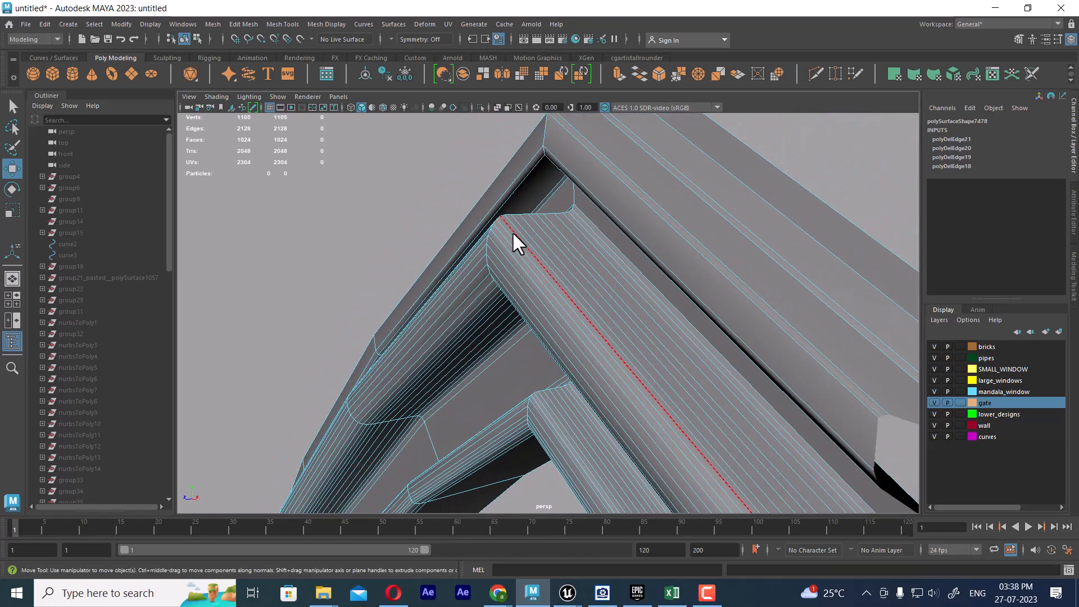
double_click(512, 232)
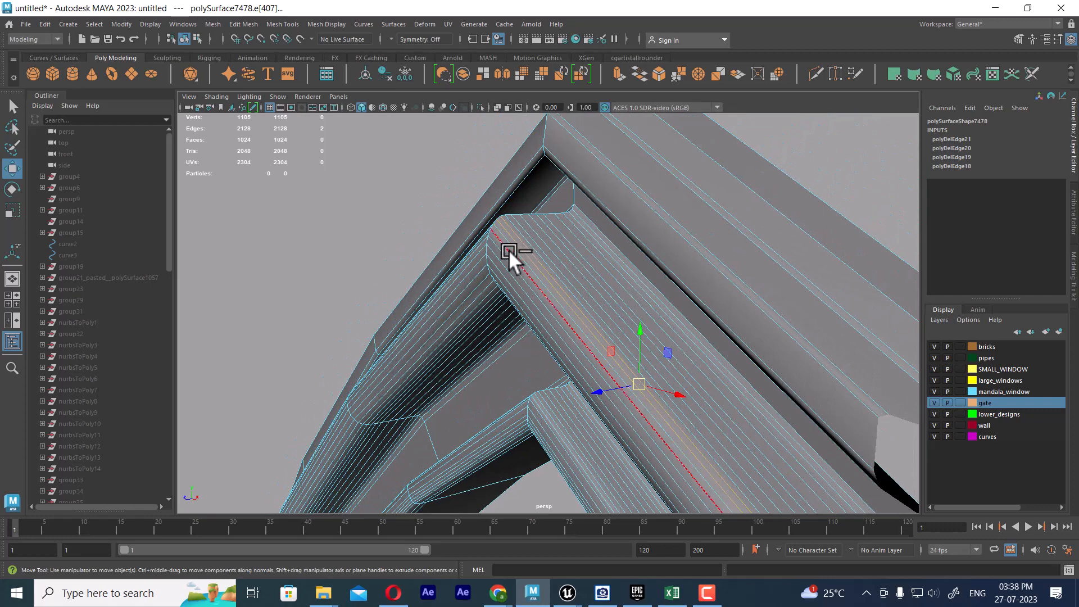
double_click(513, 249)
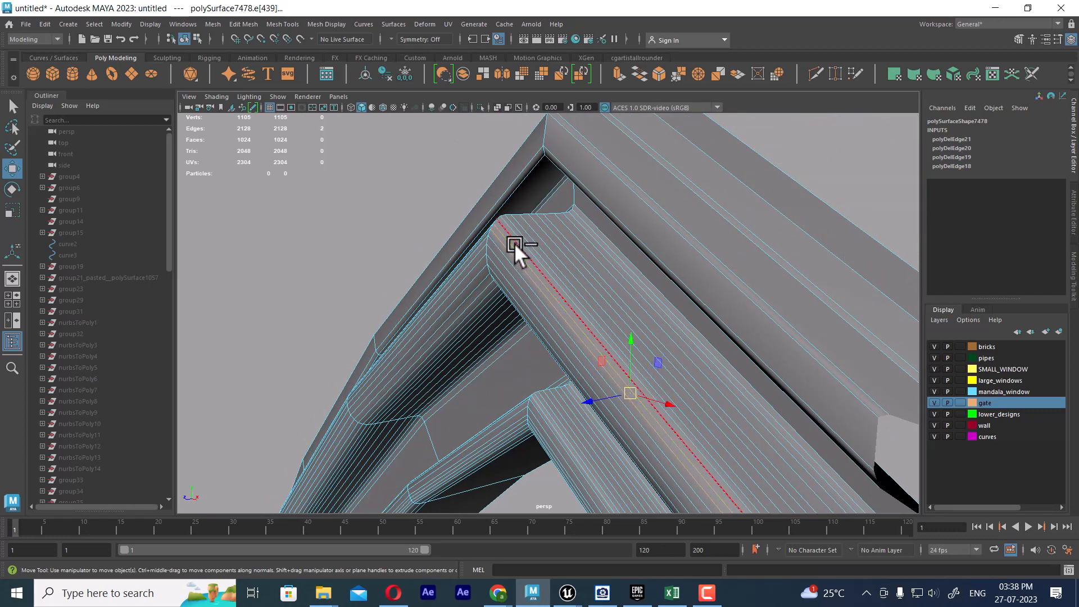
left_click(515, 243, "shift")
scroll(525, 236, "up", 2)
scroll(525, 236, "down", 3)
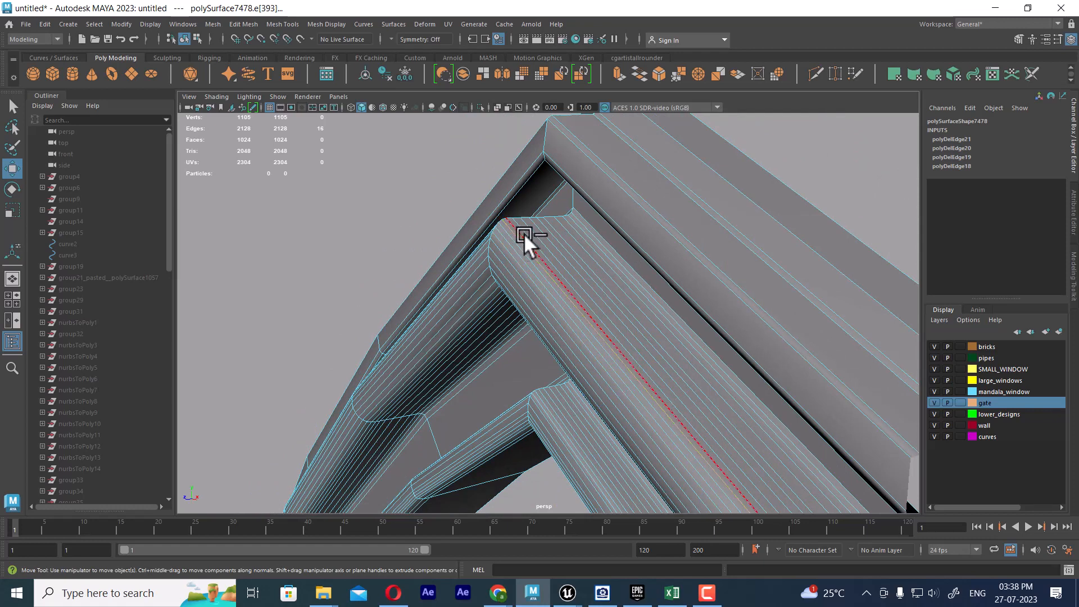
double_click(523, 234)
double_click(554, 236, "shift")
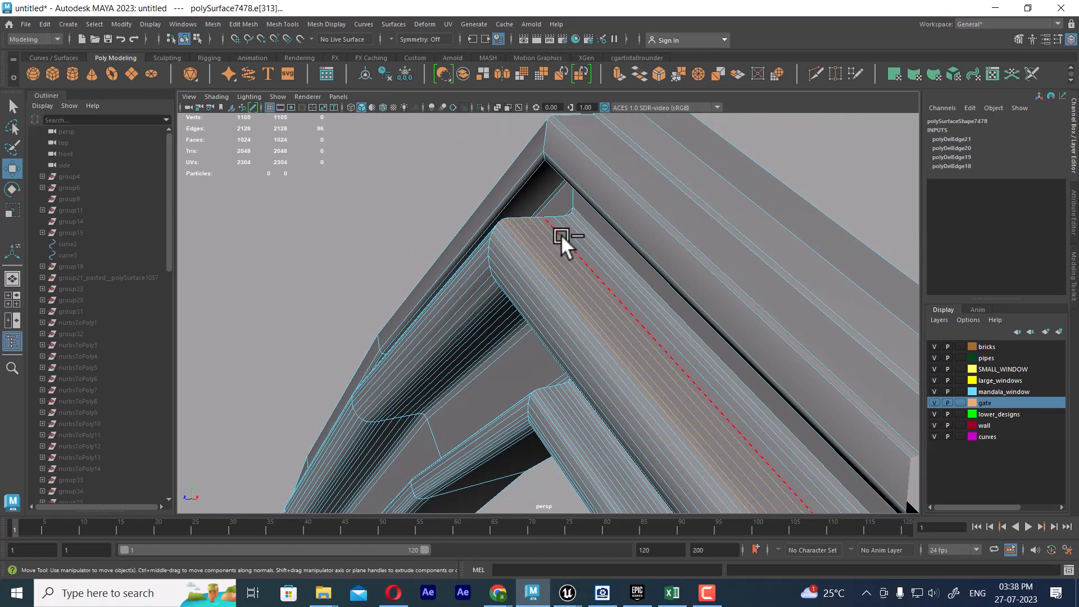
double_click(565, 235, "shift")
right_click_drag(576, 231, 579, 260, "shift")
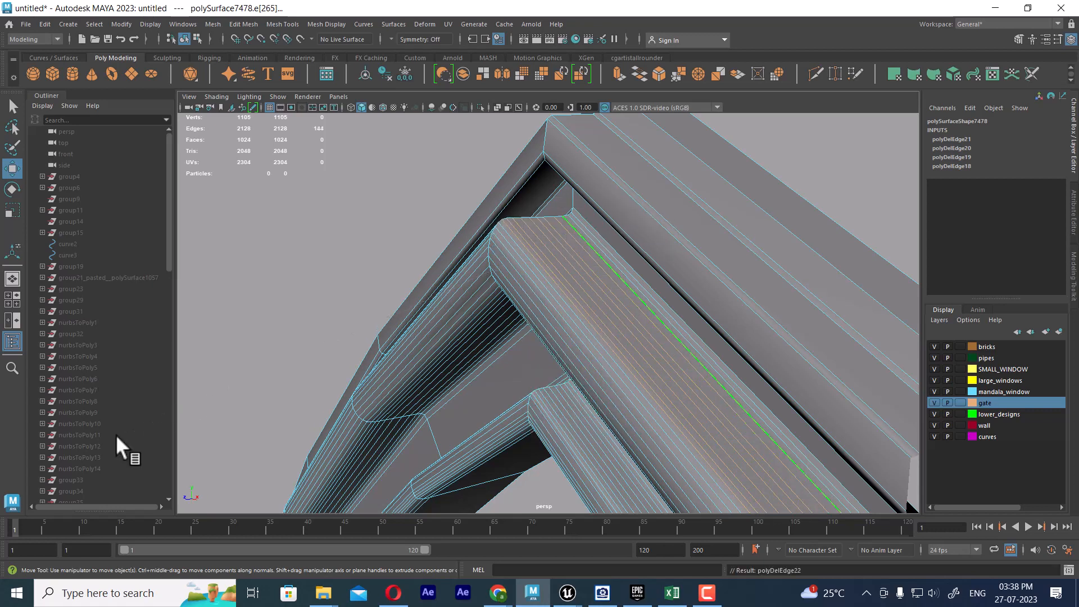
- Delete the four excess edge loops along the rounded front corner of the middle moulding
double_click(508, 260)
double_click(507, 262, "shift")
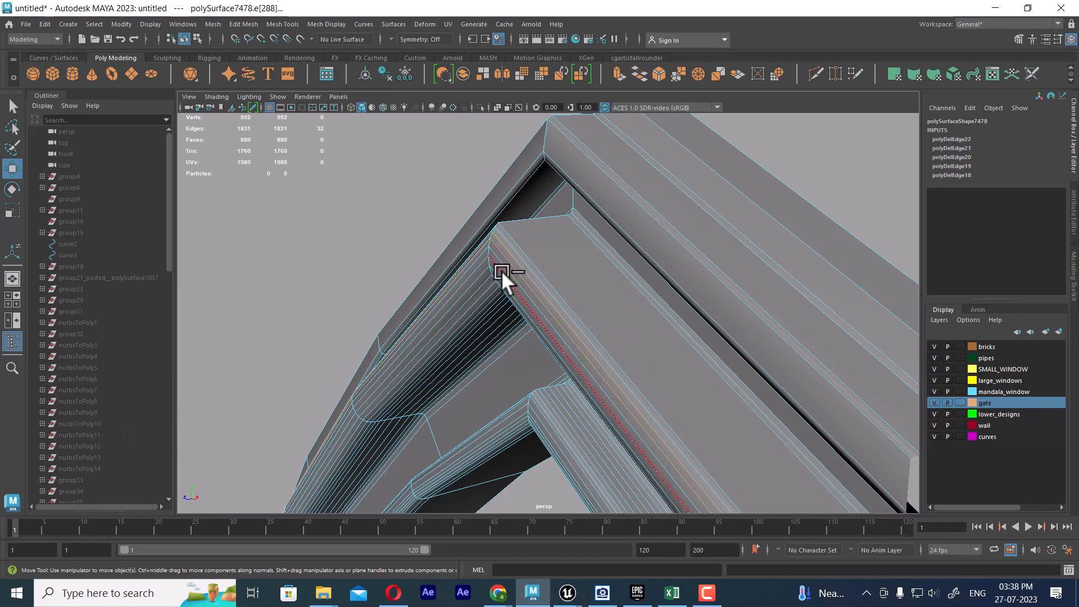
double_click(505, 267, "shift")
double_click(505, 275, "shift")
right_click_drag(502, 272, 563, 366, "shift")
- Delete the nine redundant edge loops on the inward-facing side of the middle moulding
scroll(593, 340, "up", 5)
scroll(592, 319, "down", 5)
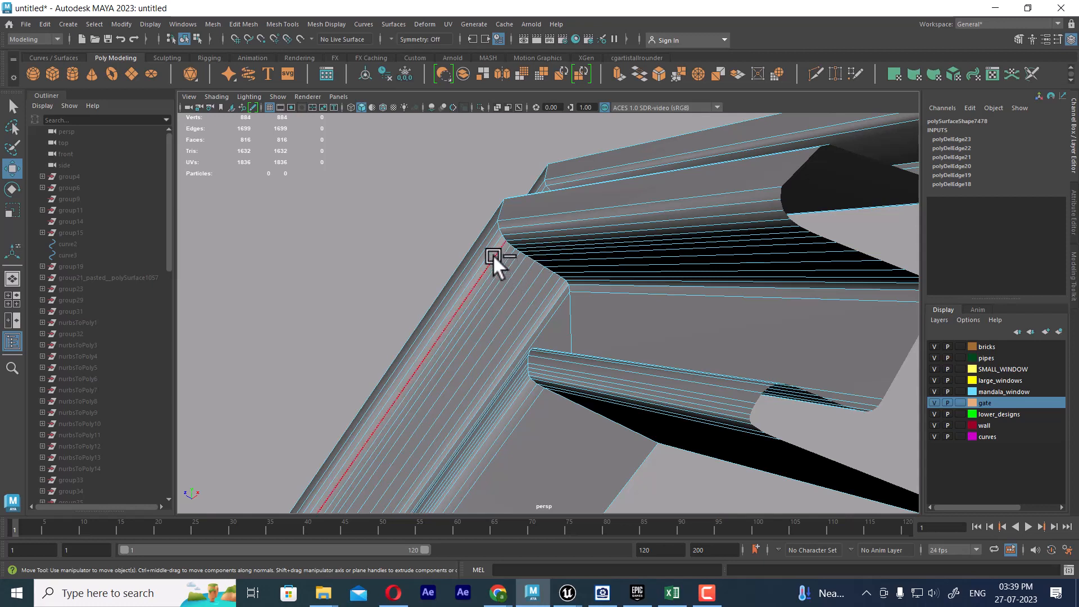
double_click(493, 255)
double_click(499, 263, "shift")
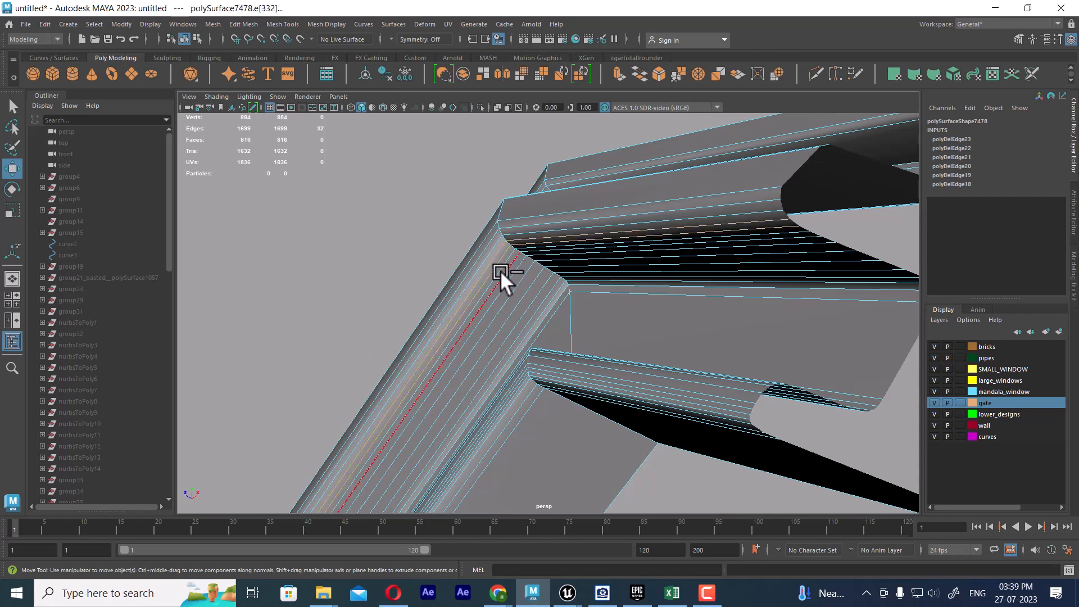
double_click(497, 272, "shift")
double_click(500, 278, "shift")
double_click(505, 279, "shift")
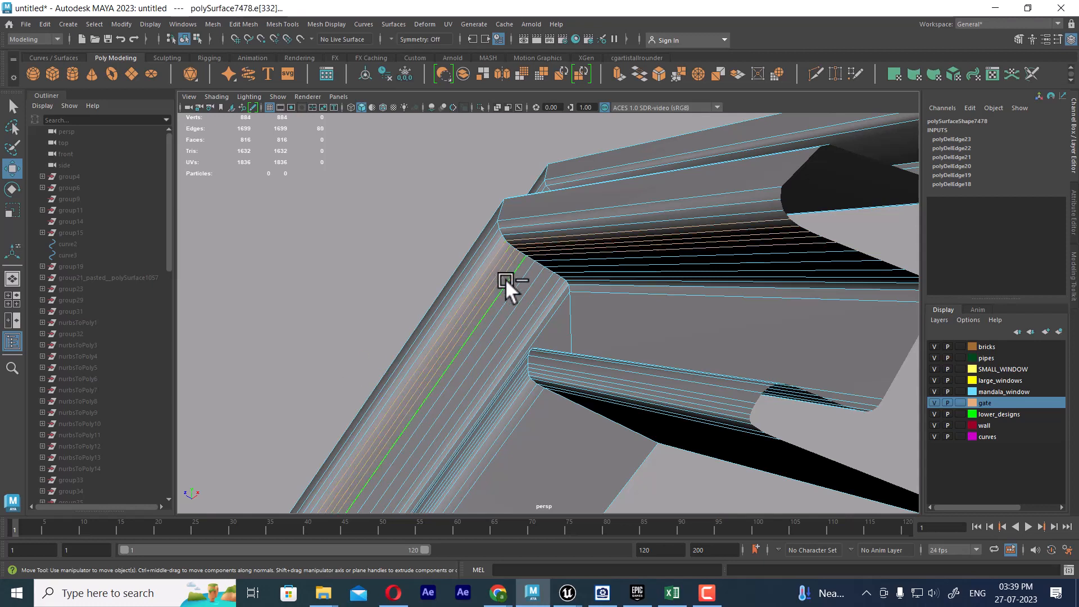
double_click(514, 283, "shift")
double_click(525, 290, "shift")
double_click(529, 295, "shift")
double_click(533, 303, "shift")
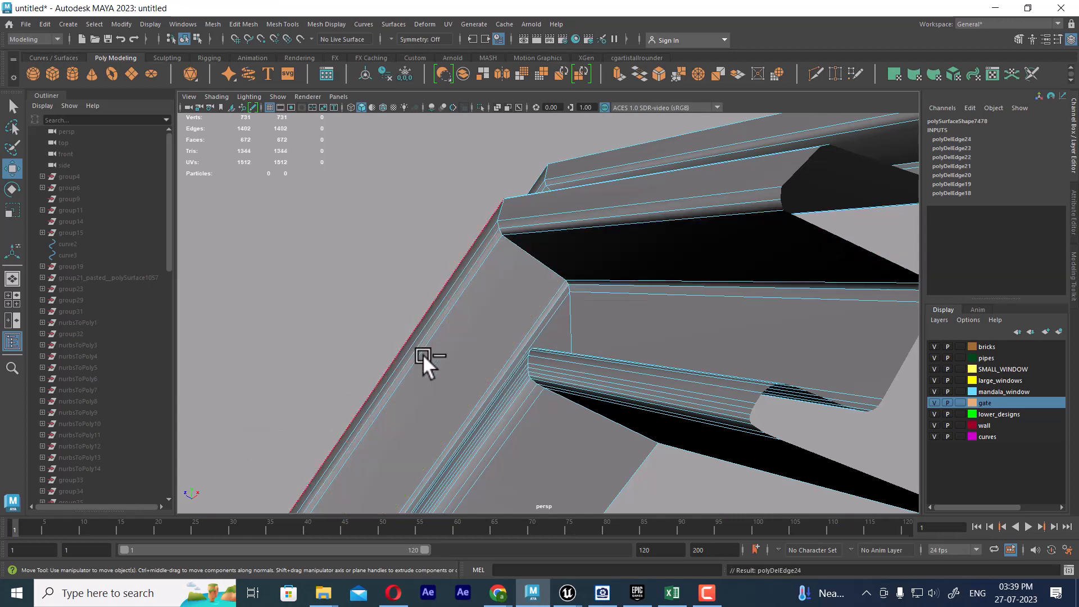
- Delete the two extra edge loops where the recessed band meets the innermost moulding
scroll(438, 348, "down", 4)
left_click_drag(453, 342, 477, 403, "alt")
middle_click_drag(476, 403, 475, 265, "alt")
left_click_drag(474, 265, 578, 298, "alt")
scroll(558, 280, "up", 3)
scroll(565, 299, "up", 3)
scroll(579, 294, "up", 3)
scroll(571, 289, "down", 3)
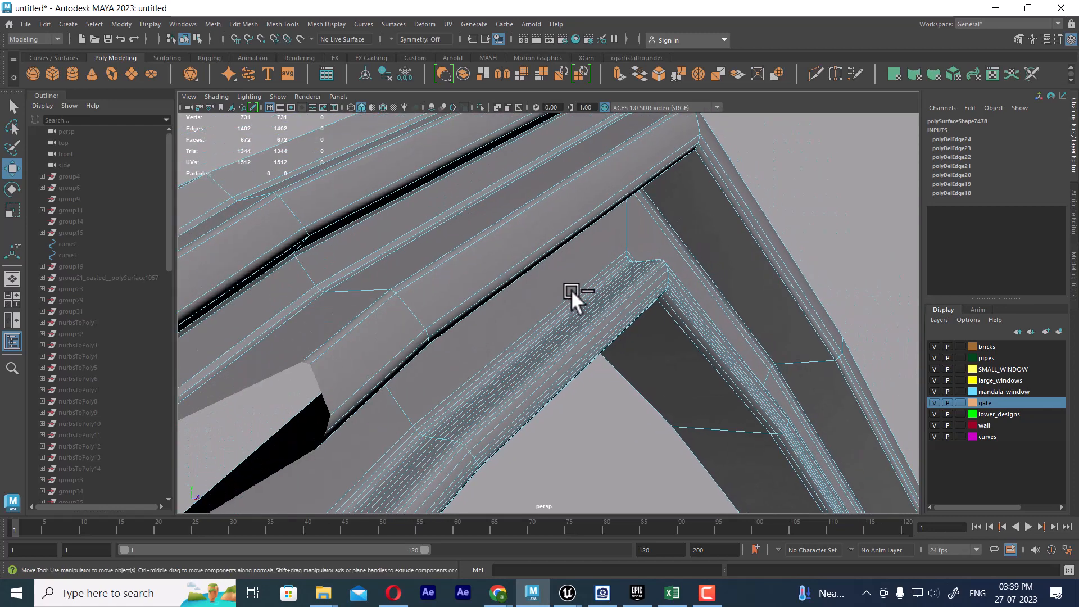
double_click(603, 278)
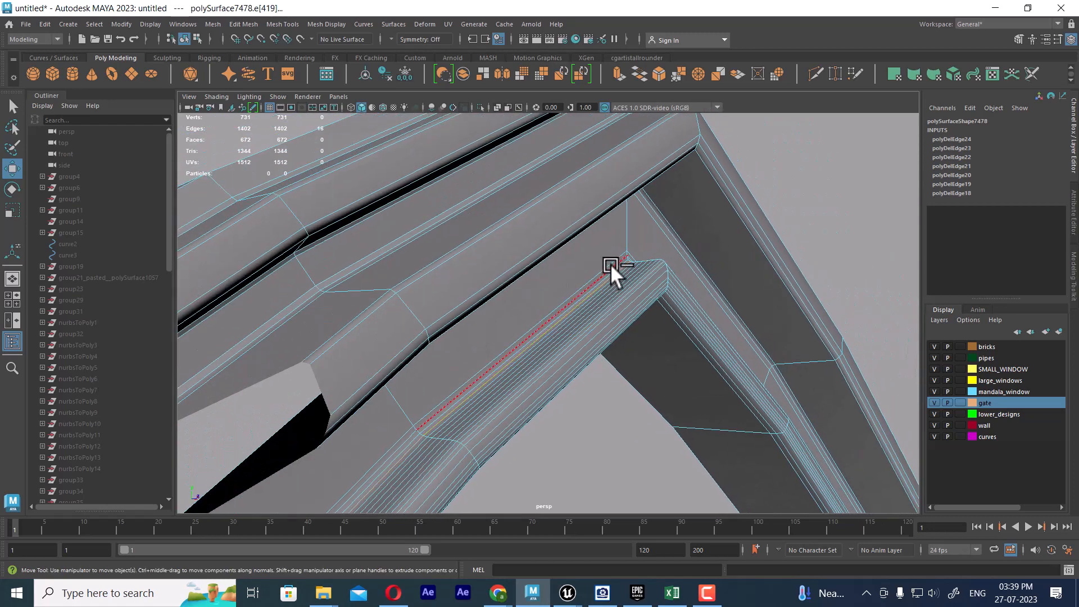
double_click(610, 262, "shift")
right_click_drag(612, 265, 636, 273, "shift")
- Delete the six redundant edge loops across the front face of the innermost moulding
double_click(613, 274)
scroll(616, 278, "up", 1)
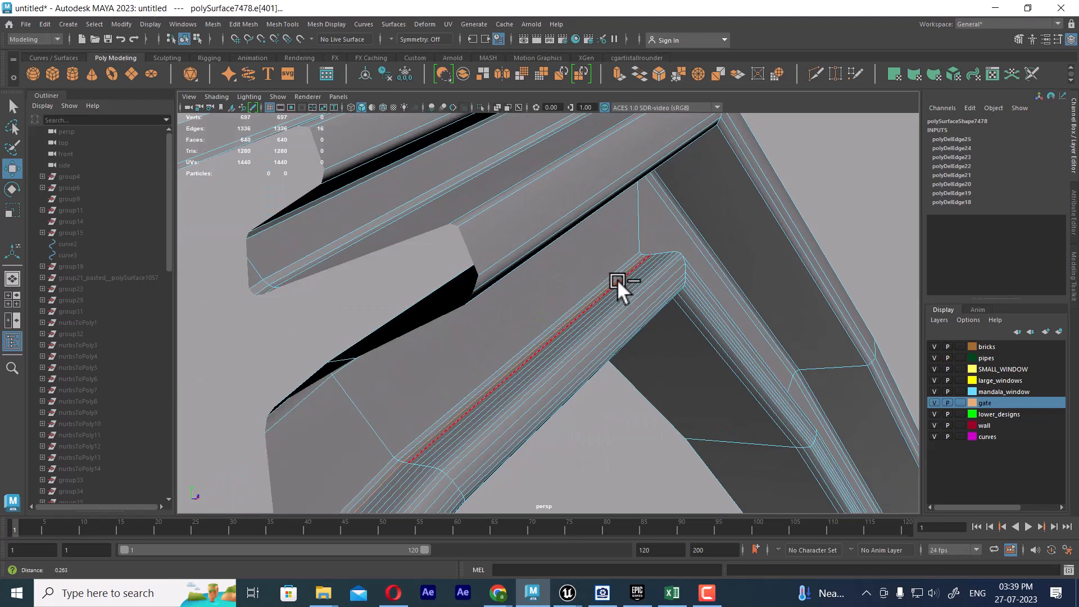
double_click(640, 262, "shift")
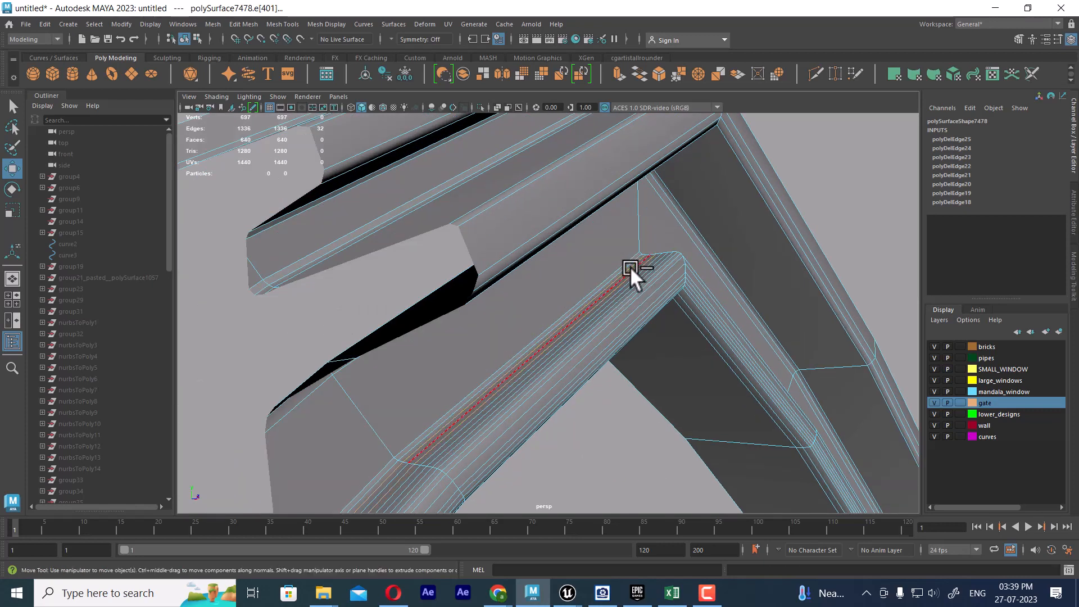
double_click(638, 268, "shift")
double_click(642, 273, "shift")
double_click(649, 265, "shift")
right_click_drag(649, 252, 591, 271, "shift")
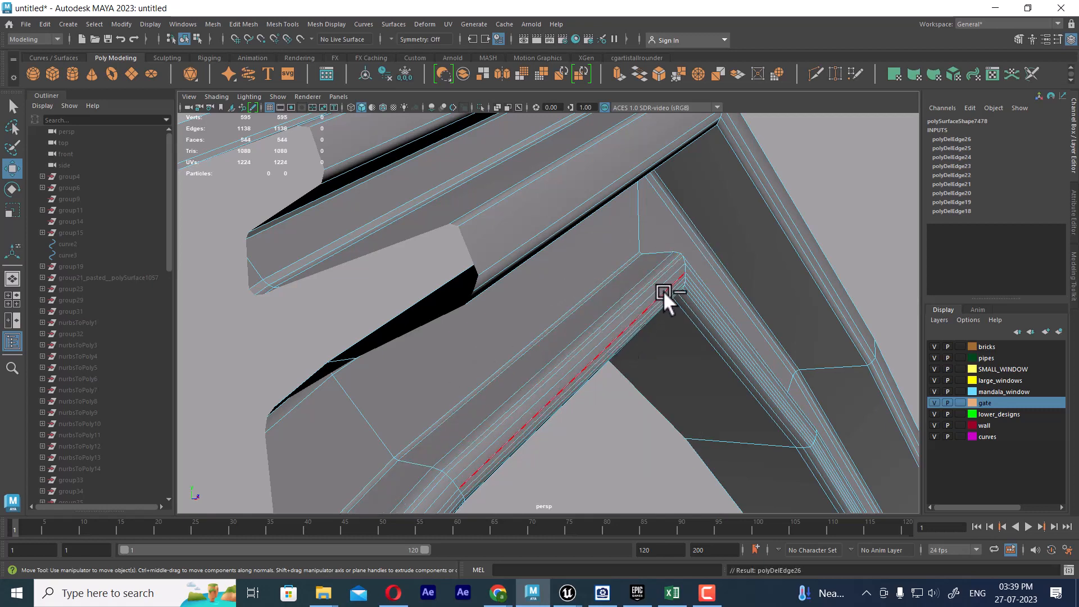
- Delete the two excess edge loops along the front corner of the innermost moulding
double_click(660, 287)
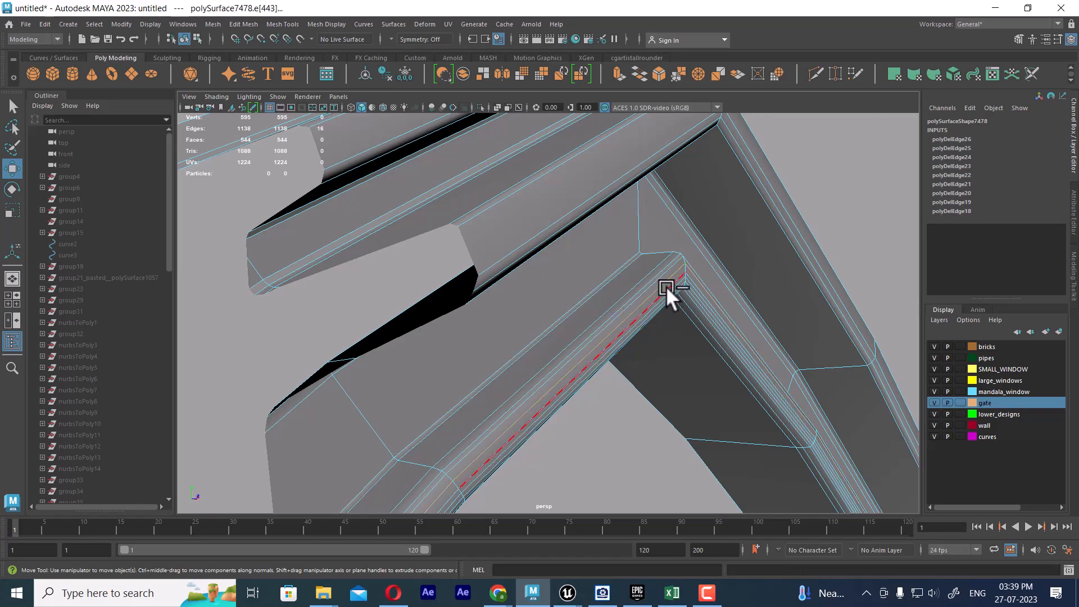
double_click(667, 285, "shift")
right_click_drag(667, 271, 634, 330, "shift")
- Delete three edge loops on the innermost moulding's rounded inner side, keeping one loop to hold its curve
left_click_drag(633, 330, 592, 222, "alt")
right_click_drag(593, 222, 585, 252, "alt")
mouse_move(585, 251)
left_mouse_down("alt")
mouse_move(583, 268)
mouse_move(591, 258)
left_mouse_up("alt")
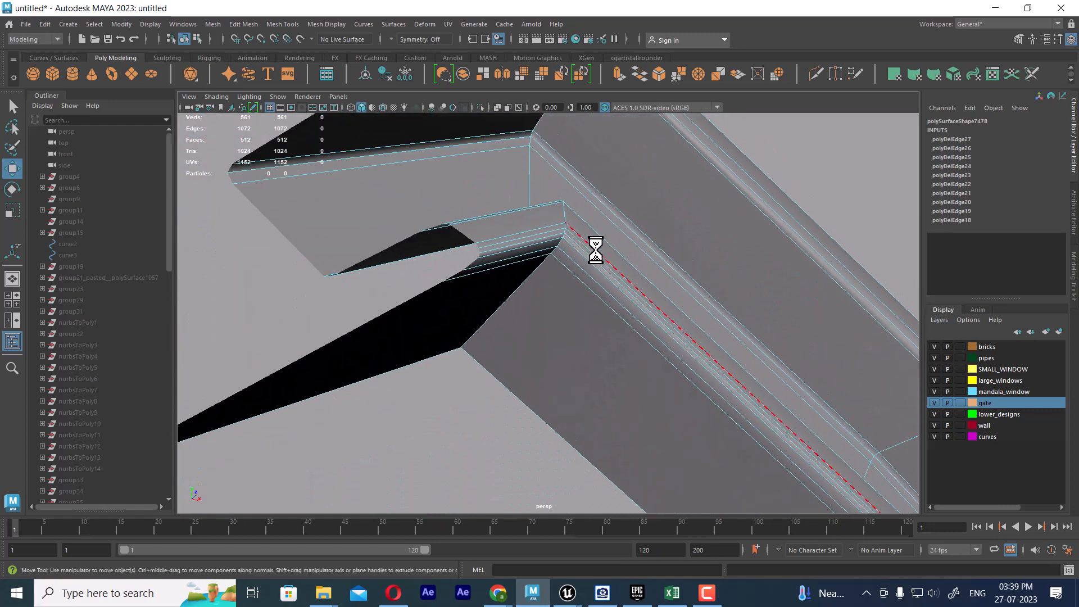
double_click(597, 255)
double_click(600, 271, "shift")
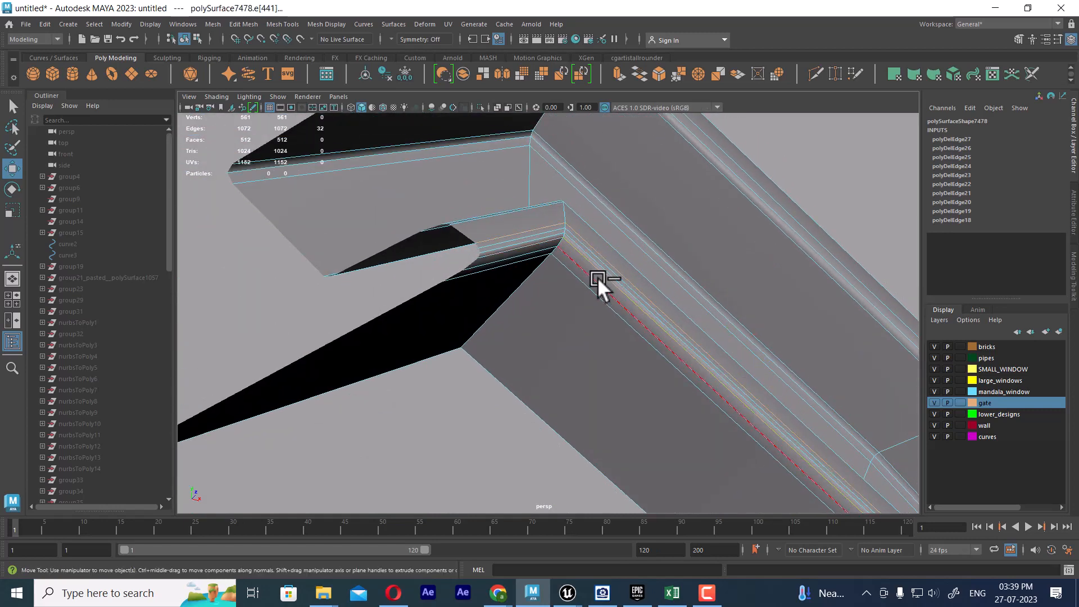
double_click(598, 283, "shift")
double_click(604, 298, "shift")
key("ctrl+Delete")
key("ctrl+z")
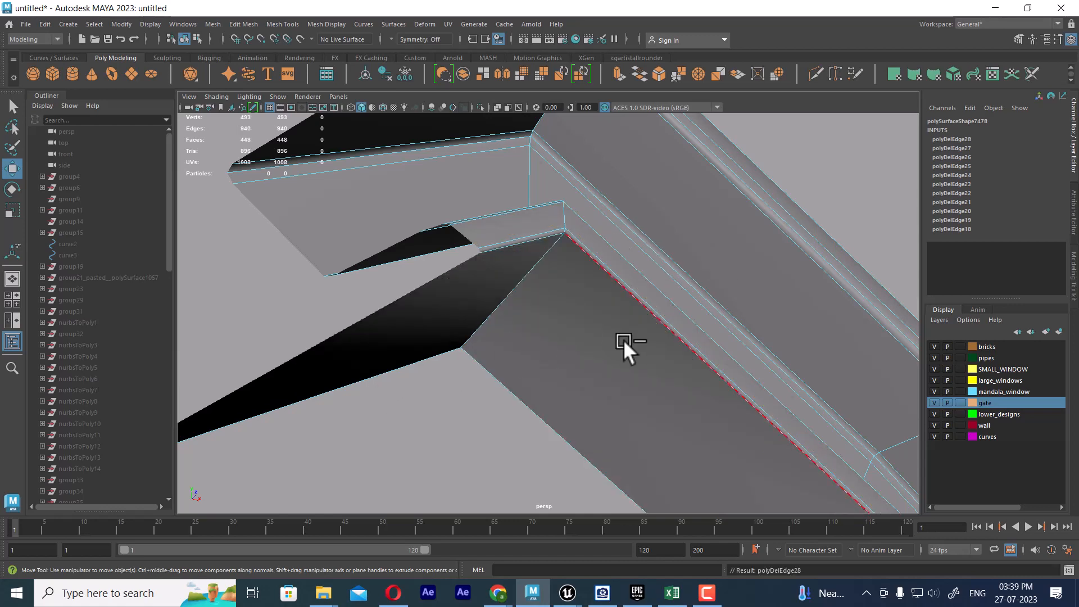
double_click(632, 298)
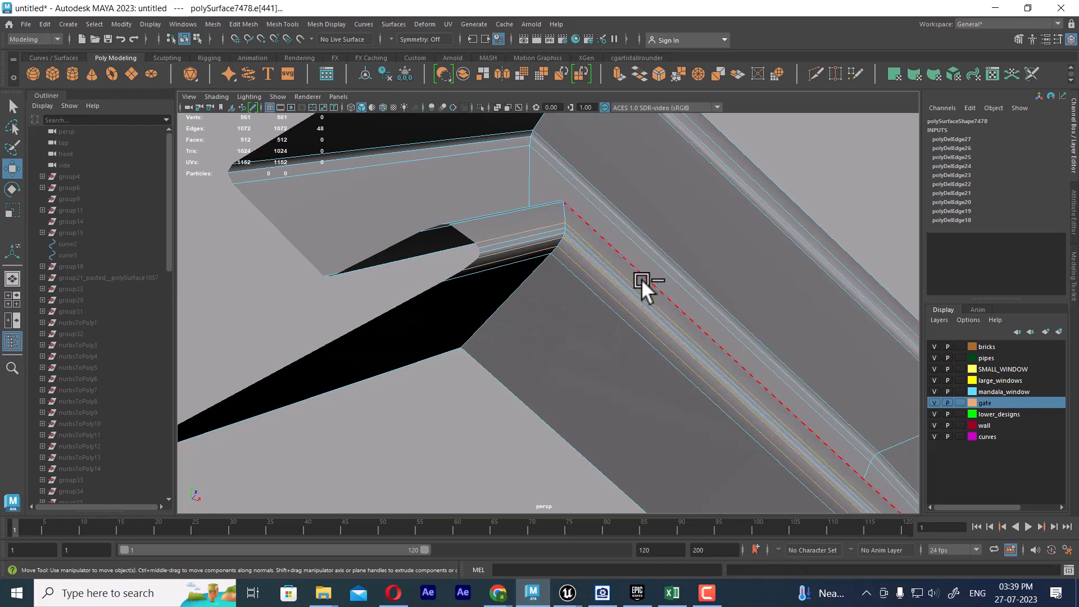
key("ctrl+Delete")
- Examine the simplified pointed frame's arch and sides from several angles
scroll(666, 284, "down", 10)
left_click_drag(583, 212, 552, 342, "alt")
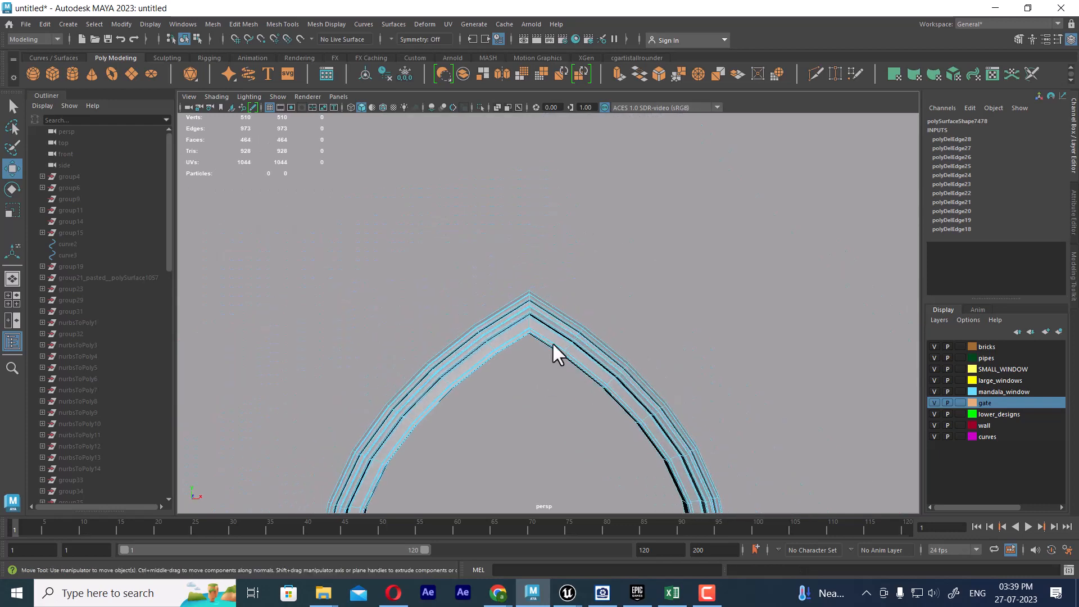
middle_click_drag(552, 342, 573, 259, "alt")
left_click_drag(544, 362, 599, 355, "alt")
middle_click_drag(599, 355, 600, 295, "alt")
left_click_drag(600, 291, 565, 337, "alt")
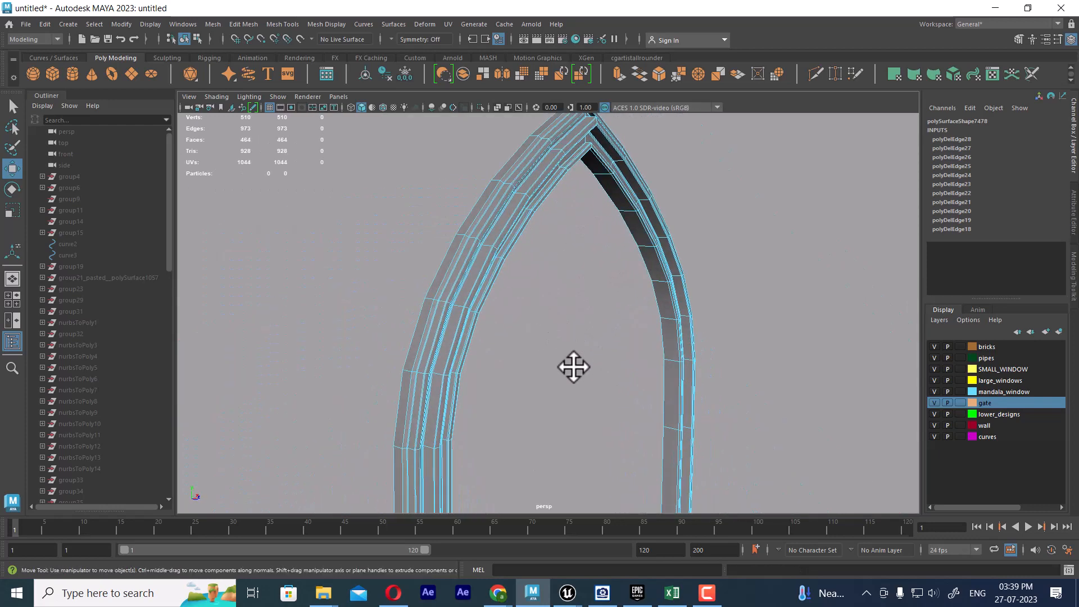
- Examine the edge loops along the simplified frame's long straight sides below the arch
scroll(573, 368, "down", 2)
middle_click_drag(540, 302, 566, 180, "alt")
scroll(571, 345, "down", 2)
middle_click_drag(571, 344, 595, 261, "alt")
scroll(591, 325, "up", 3)
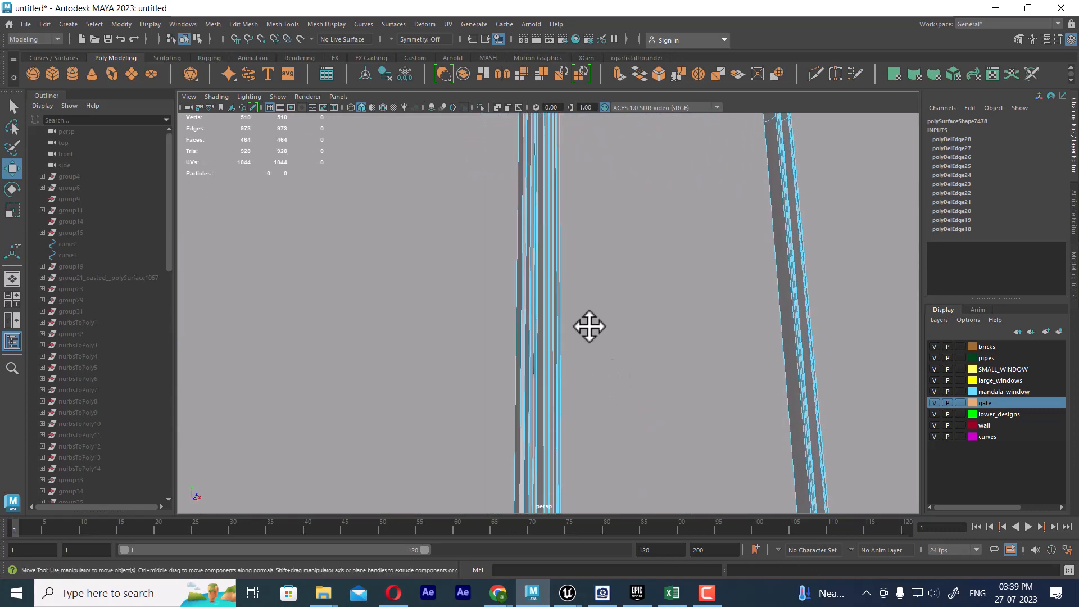
middle_click_drag(590, 325, 576, 152, "alt")
scroll(617, 322, "up", 2)
scroll(618, 323, "down", 4)
scroll(563, 337, "down", 2)
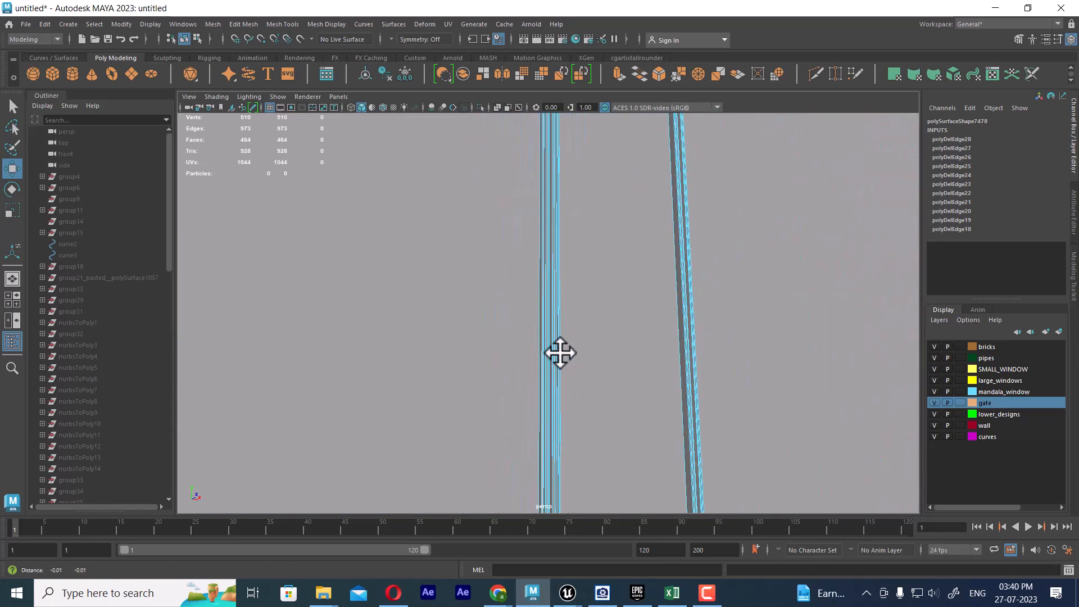
scroll(560, 371, "up", 2)
- Return to object selection and move the simplified frame about 2.23 units along Z, away from the original frame
left_click(646, 262)
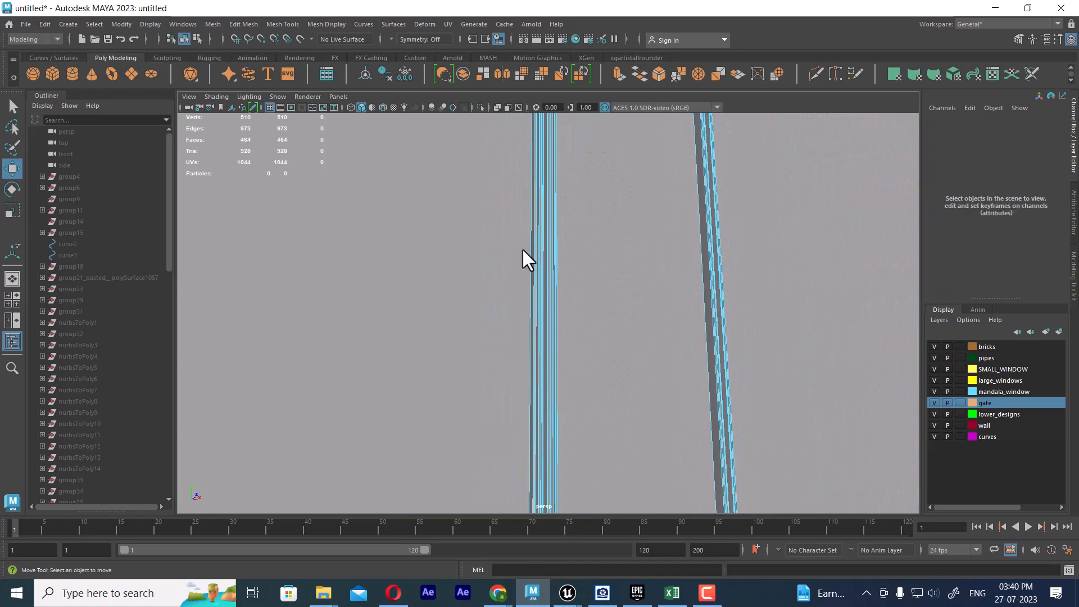
right_click_drag(522, 248, 580, 225)
left_click(638, 231)
left_click(549, 274)
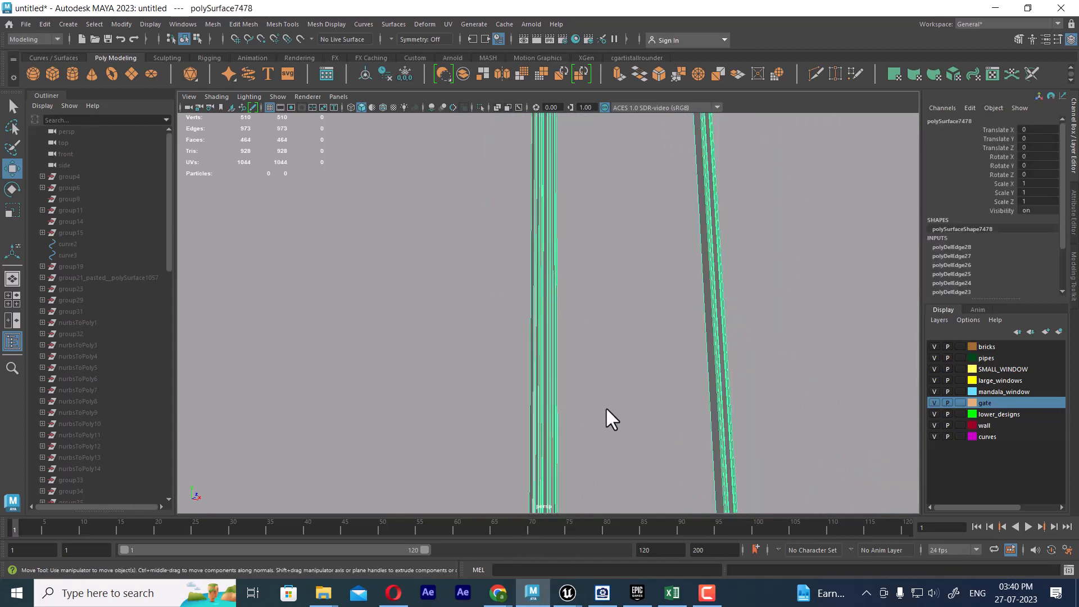
scroll(646, 360, "down", 5)
left_click_drag(628, 415, 711, 429)
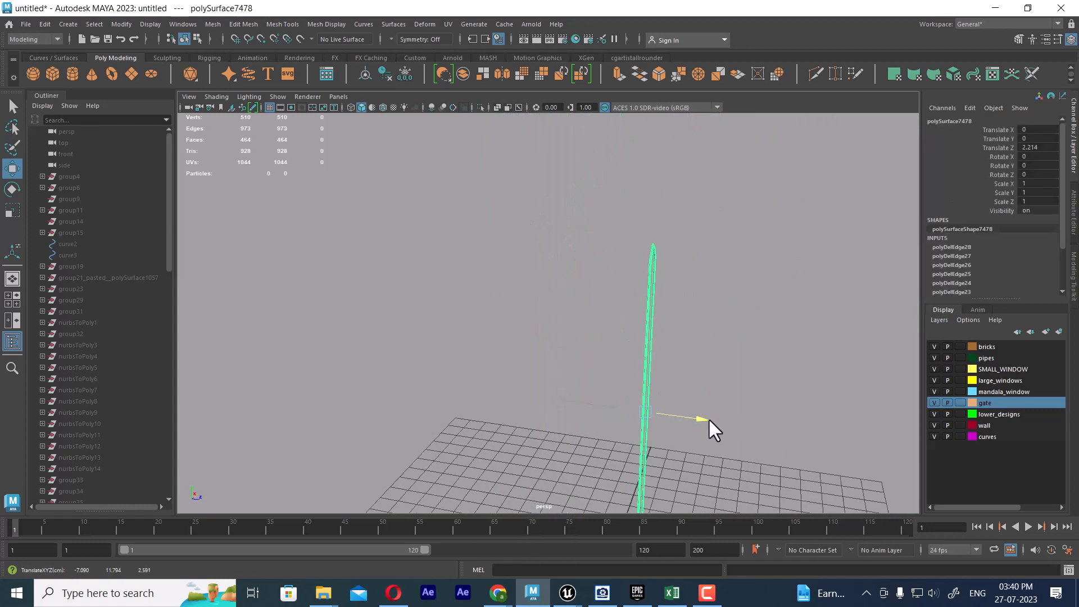
- Compare the polygon counts of the original and simplified frames by selecting each one in turn
left_click_drag(582, 273, 548, 268, "alt")
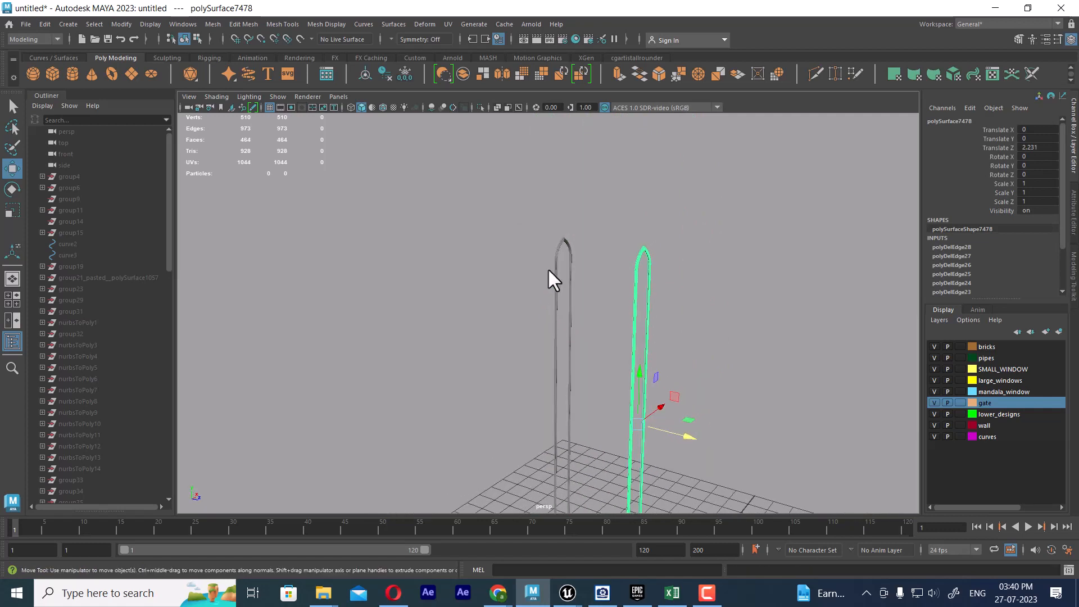
scroll(568, 263, "up", 5)
left_click(593, 256)
scroll(292, 158, "up", 2)
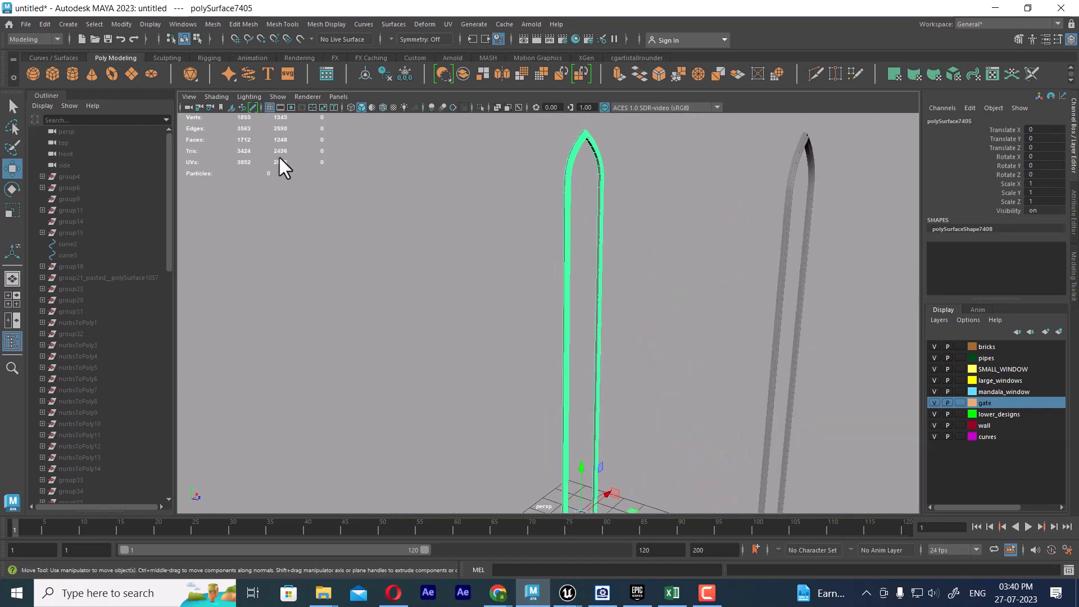
left_click(788, 225)
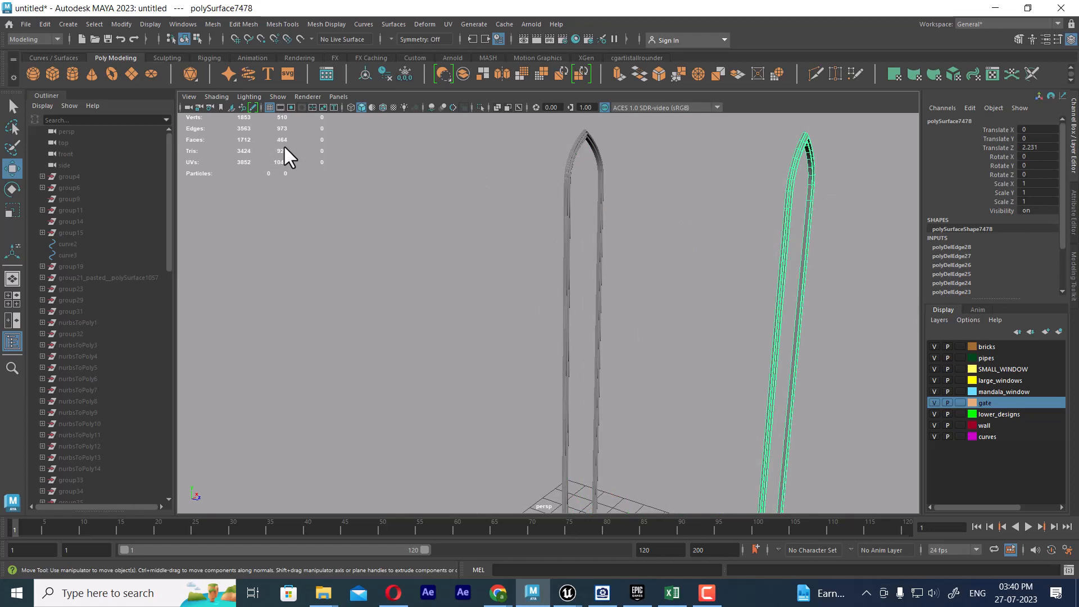
left_click_drag(638, 250, 459, 333)
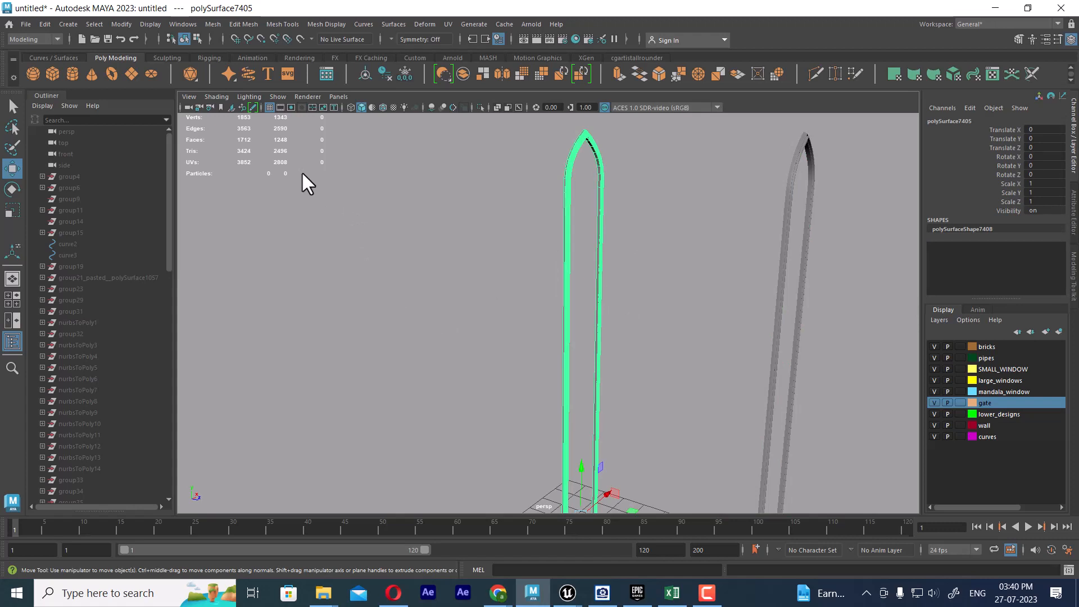
left_click_drag(707, 362, 706, 361)
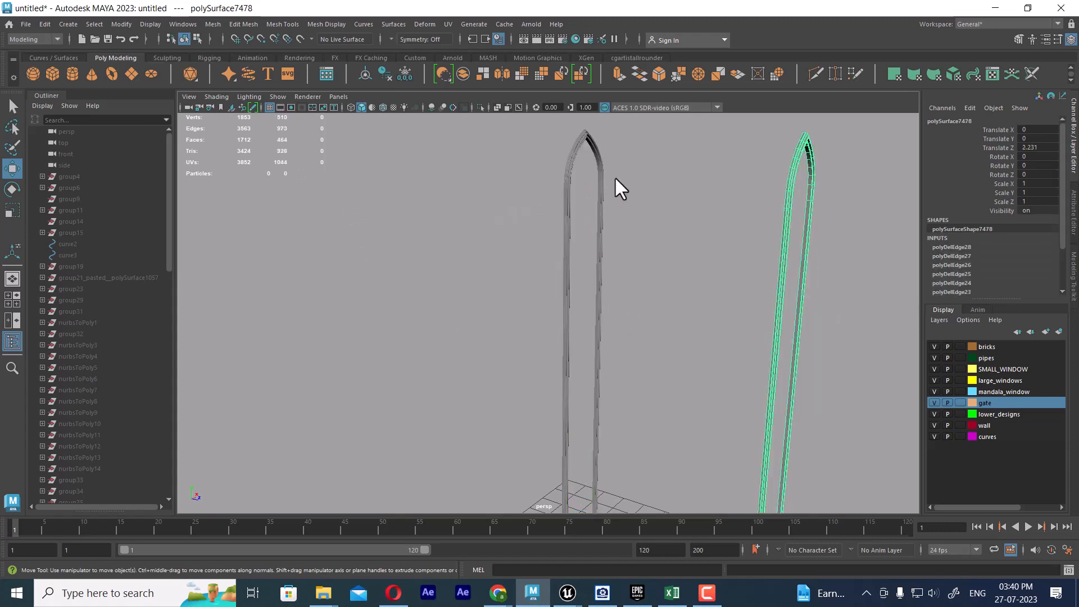
left_click_drag(615, 185, 529, 232)
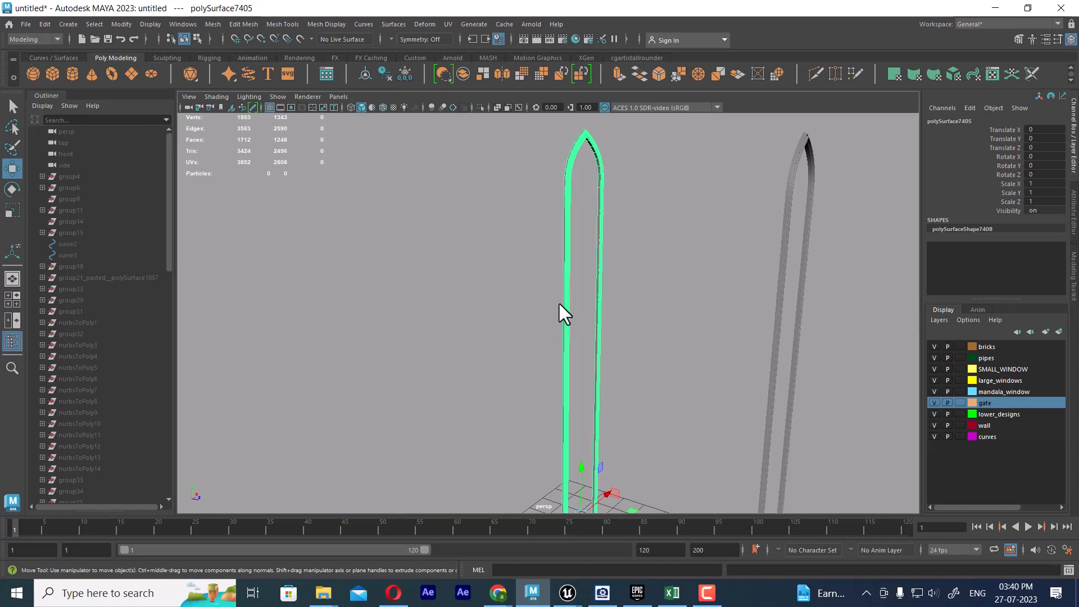
- Select the simplified frame and examine its pointed arch up close against the original behind it
left_click_drag(559, 313, 663, 455, "alt")
right_click_drag(663, 452, 667, 495, "alt")
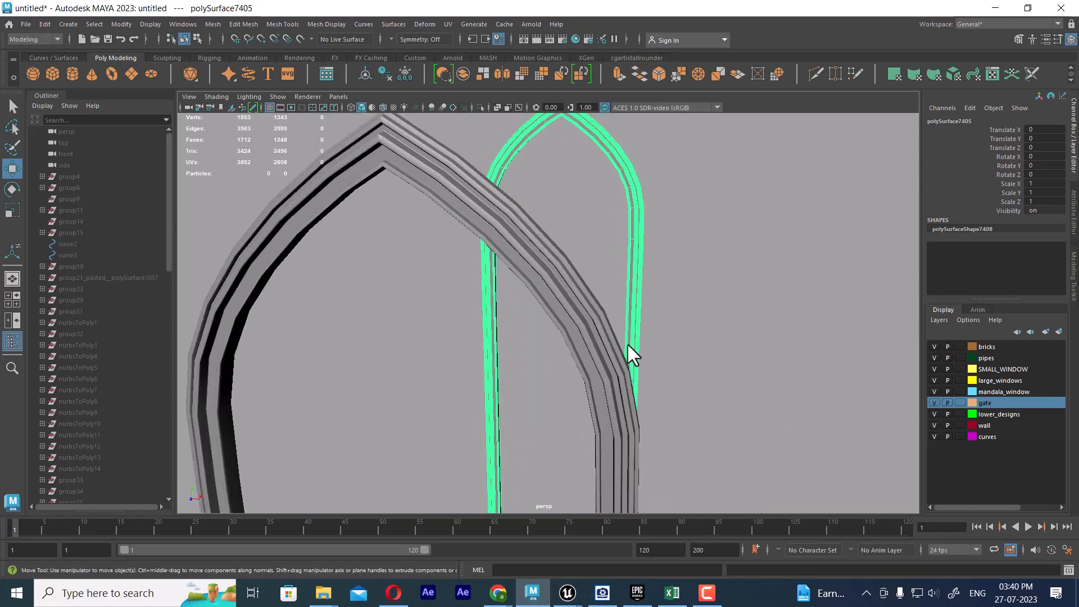
middle_click_drag(629, 345, 653, 362, "alt")
left_click(567, 298)
right_click_drag(532, 260, 545, 304, "alt")
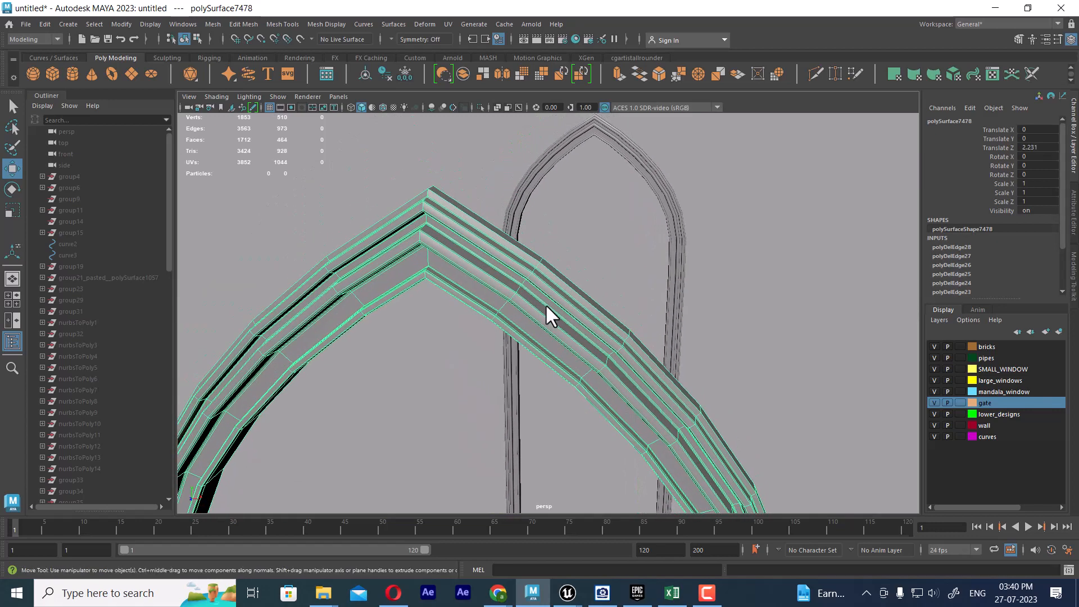
left_click_drag(546, 304, 491, 331, "alt")
middle_click_drag(490, 331, 592, 396, "alt")
left_click_drag(508, 353, 574, 352, "alt")
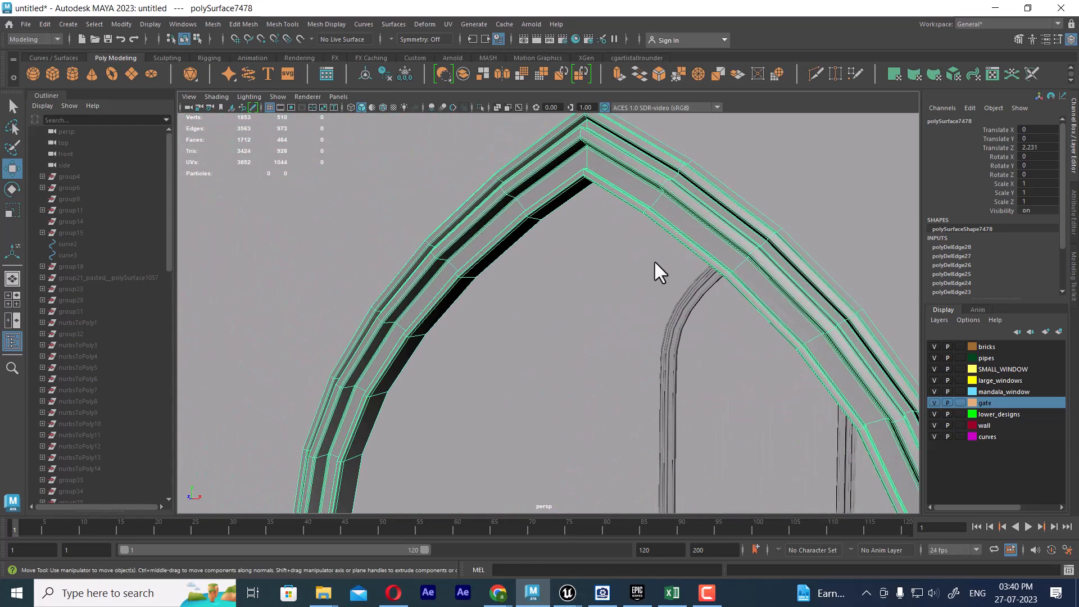